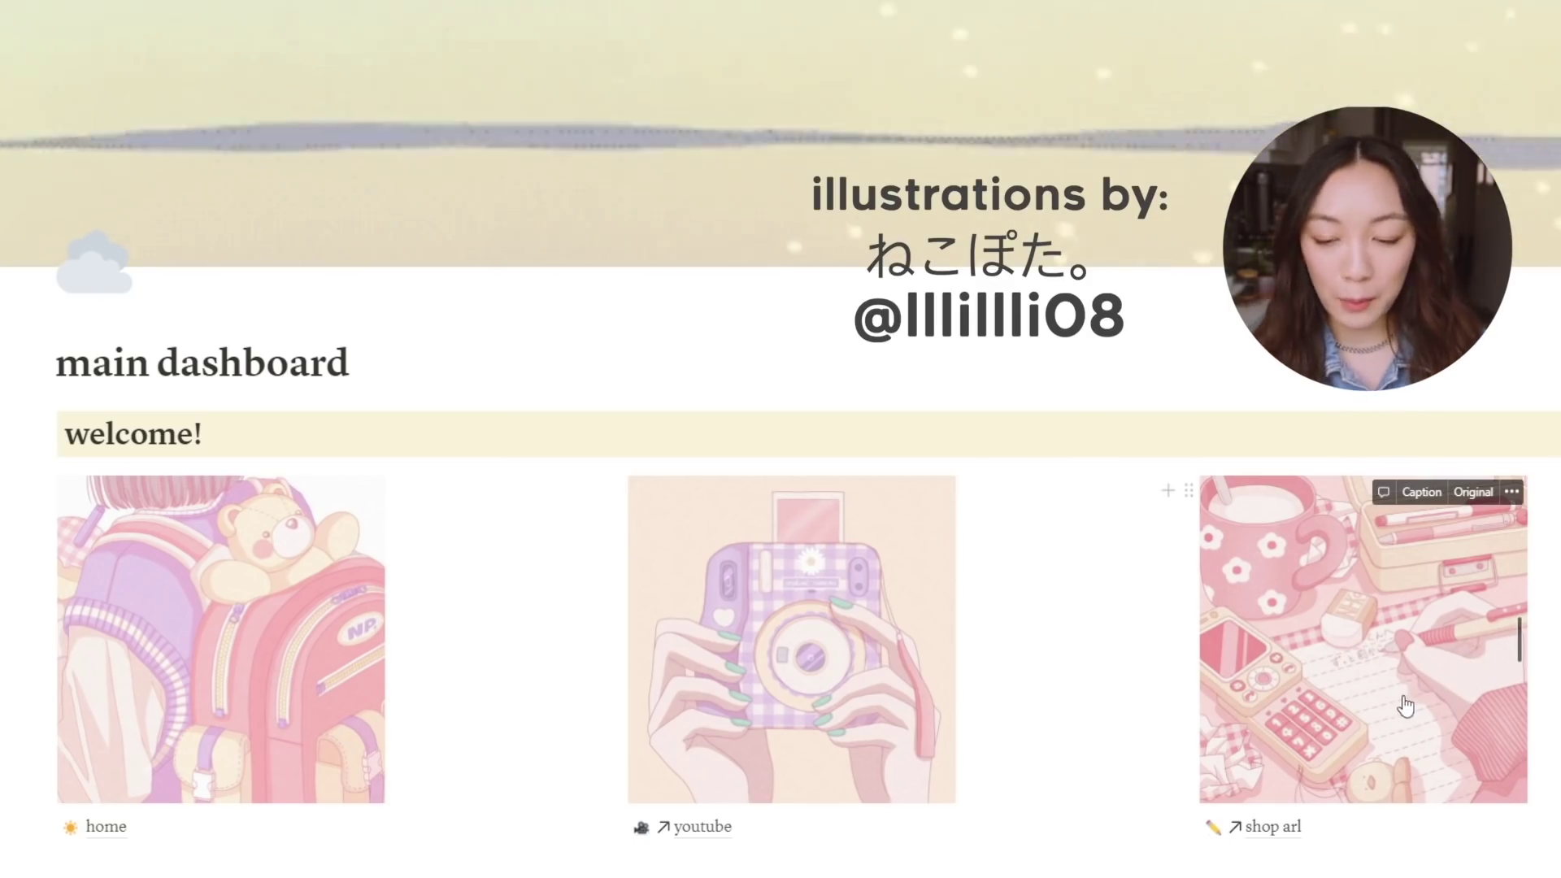
Open the home page from the main dashboard and look over its directory, task lists, playlist and weekly focus sections
scroll(1406, 722, down, 5)
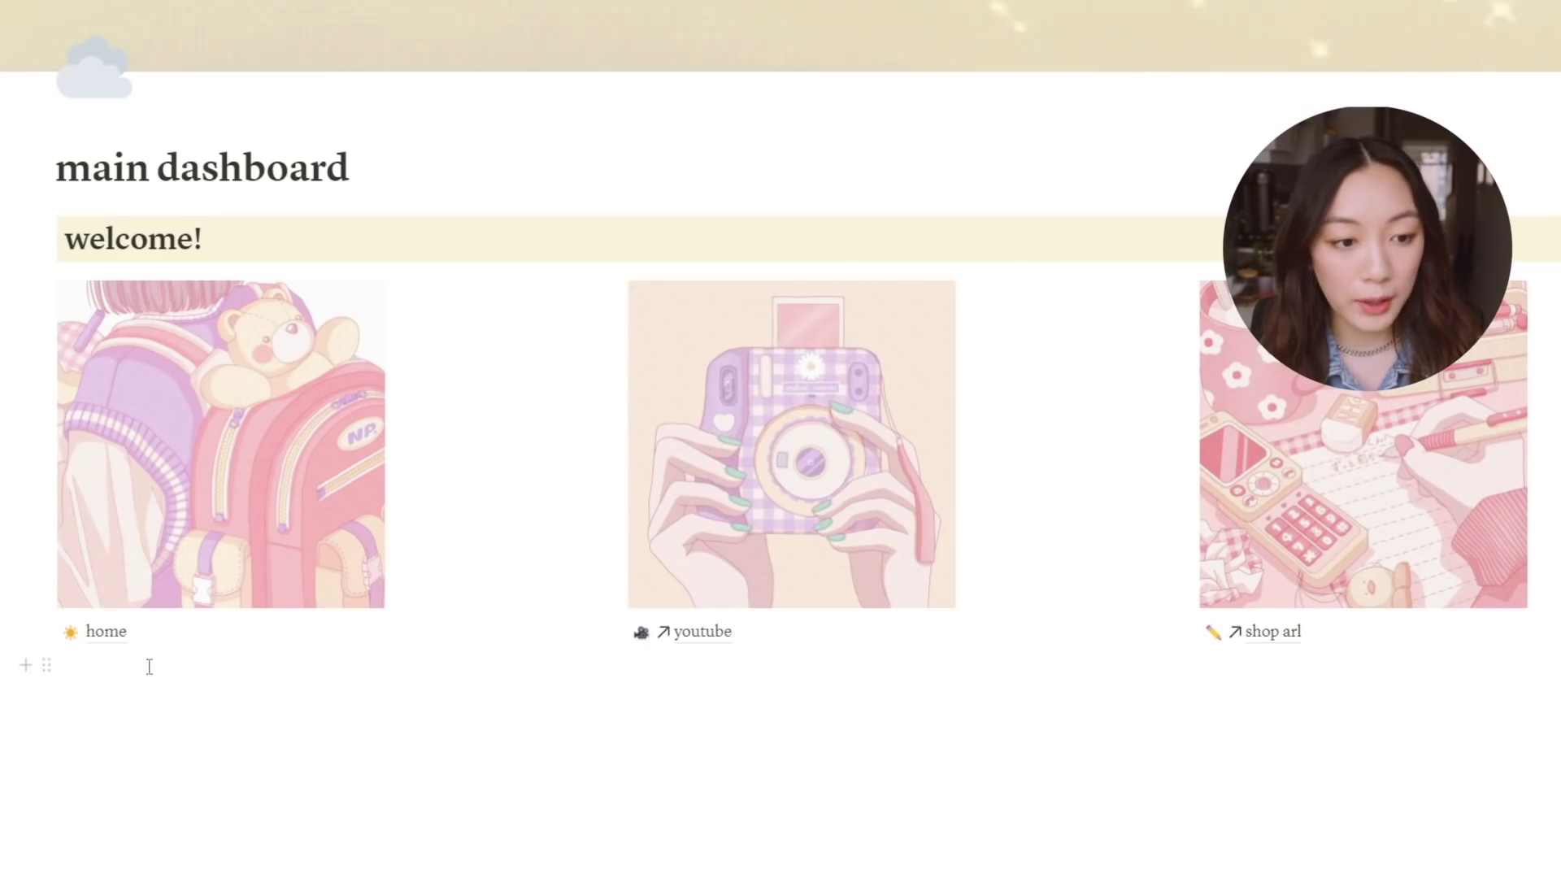
click(106, 639)
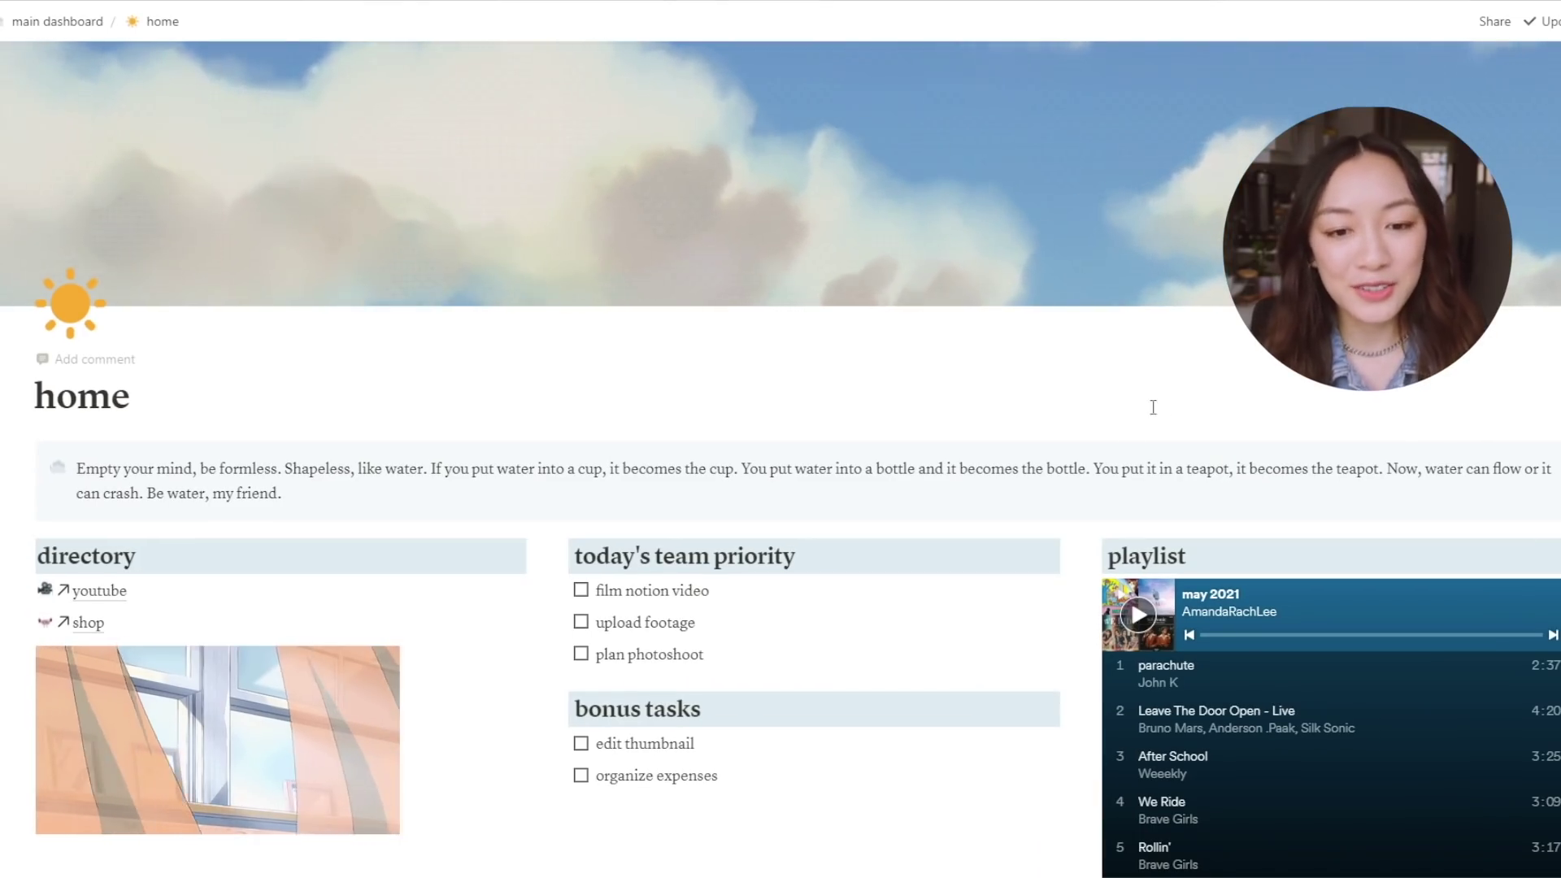
scroll(956, 579, down, 3)
scroll(934, 624, up, 2)
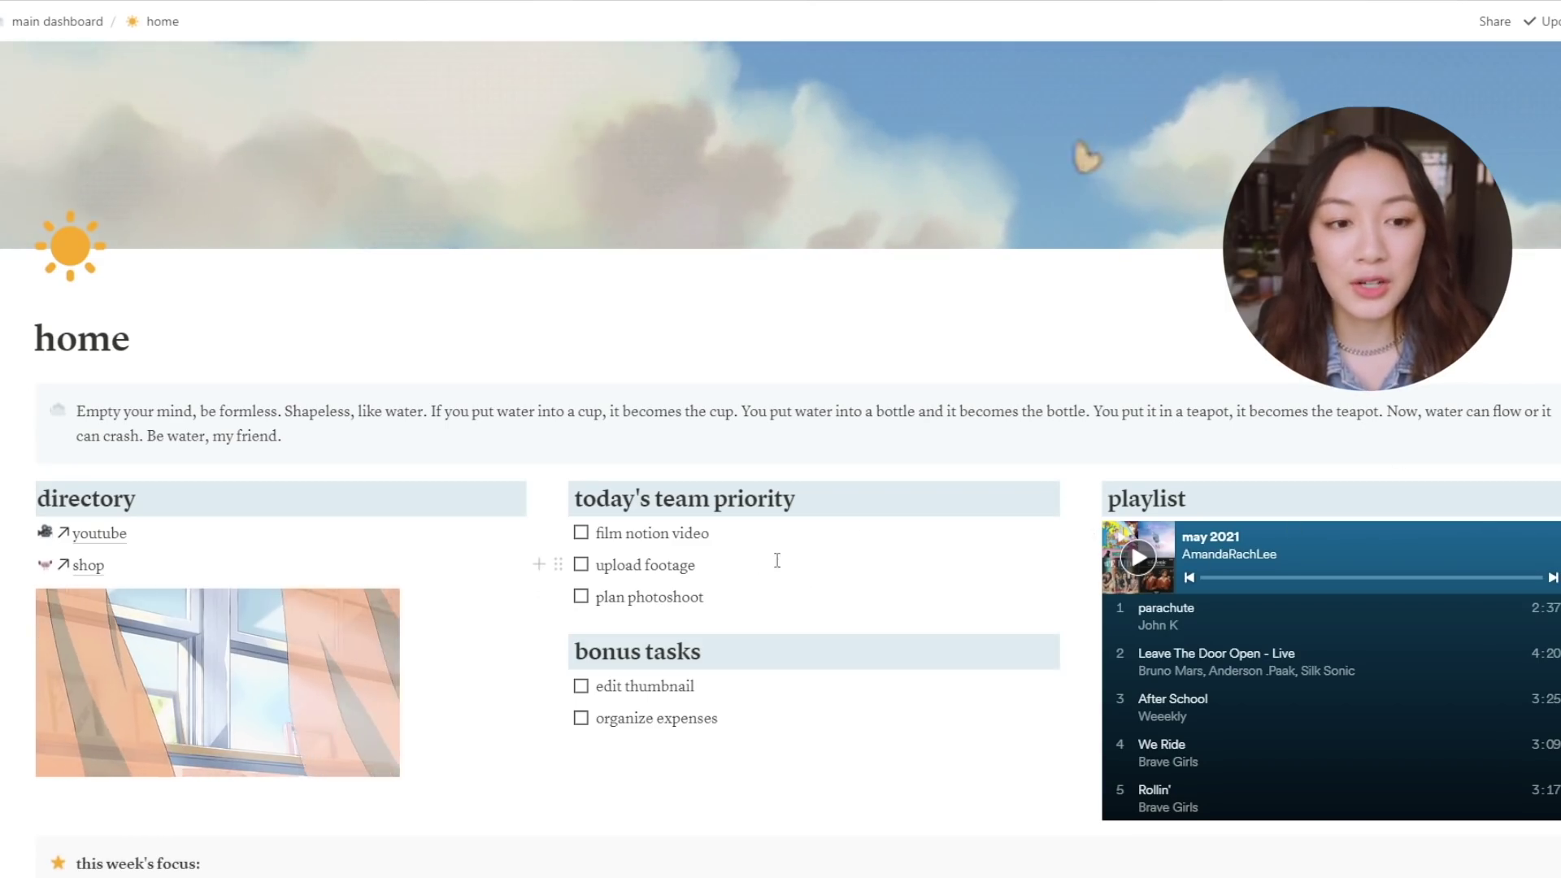
scroll(700, 703, down, 1)
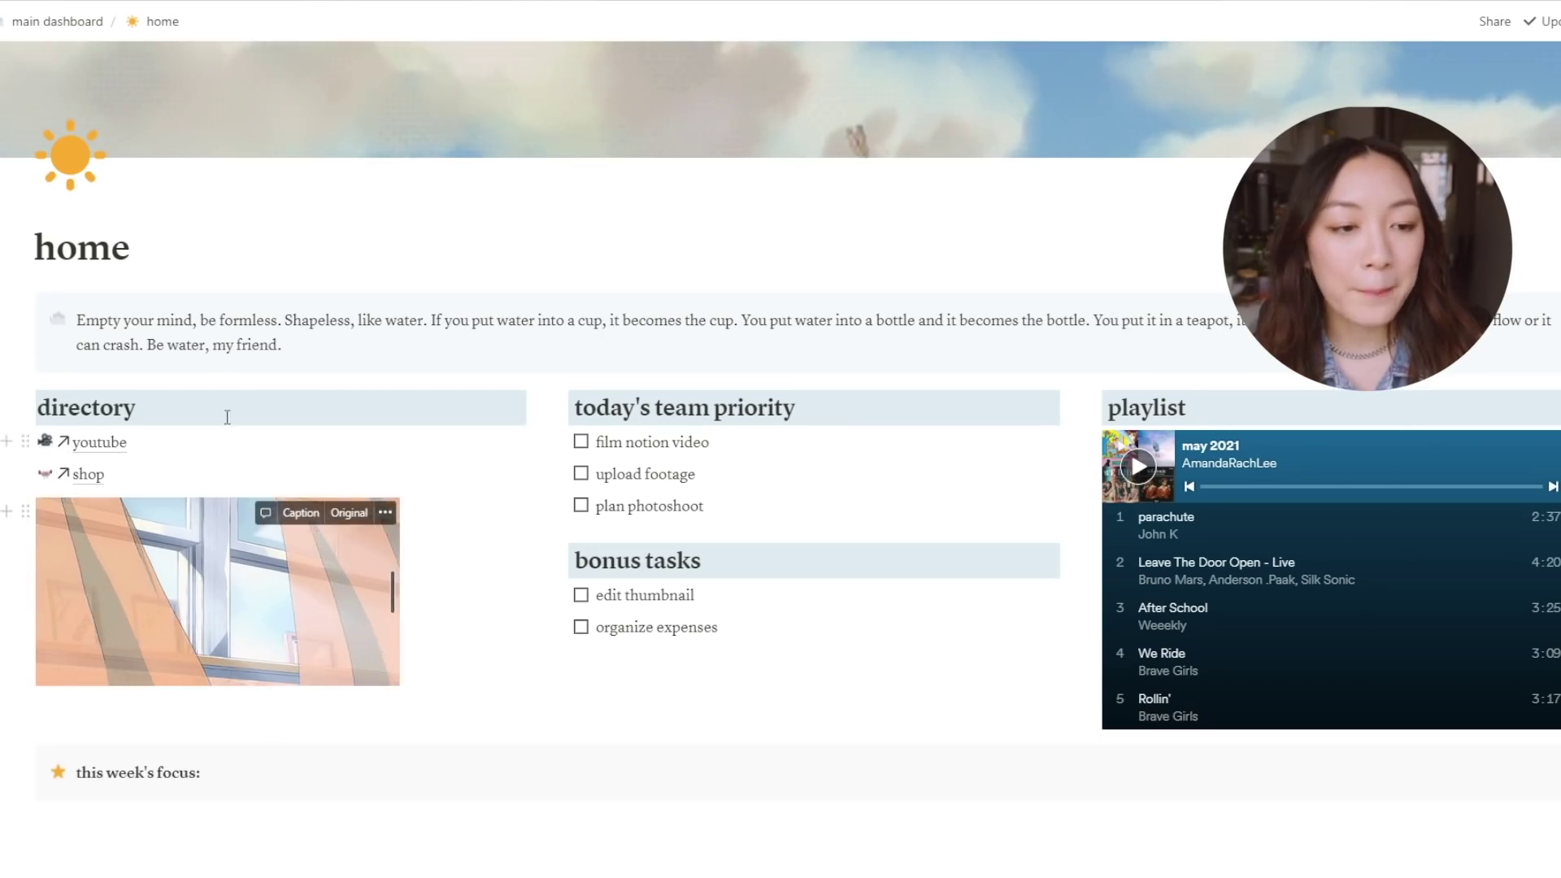
scroll(401, 300, up, 2)
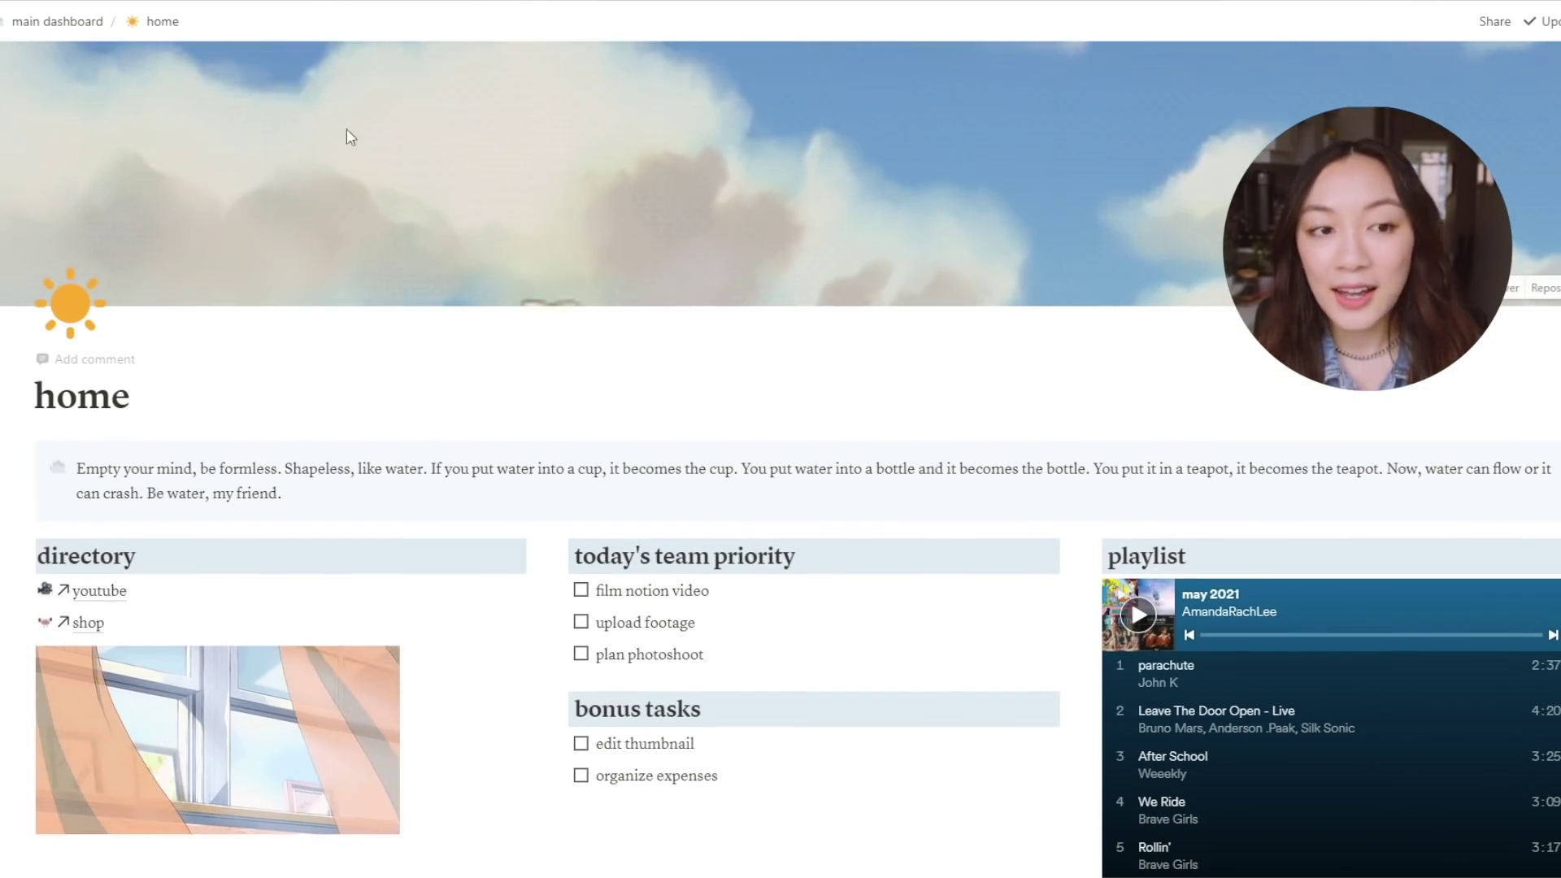
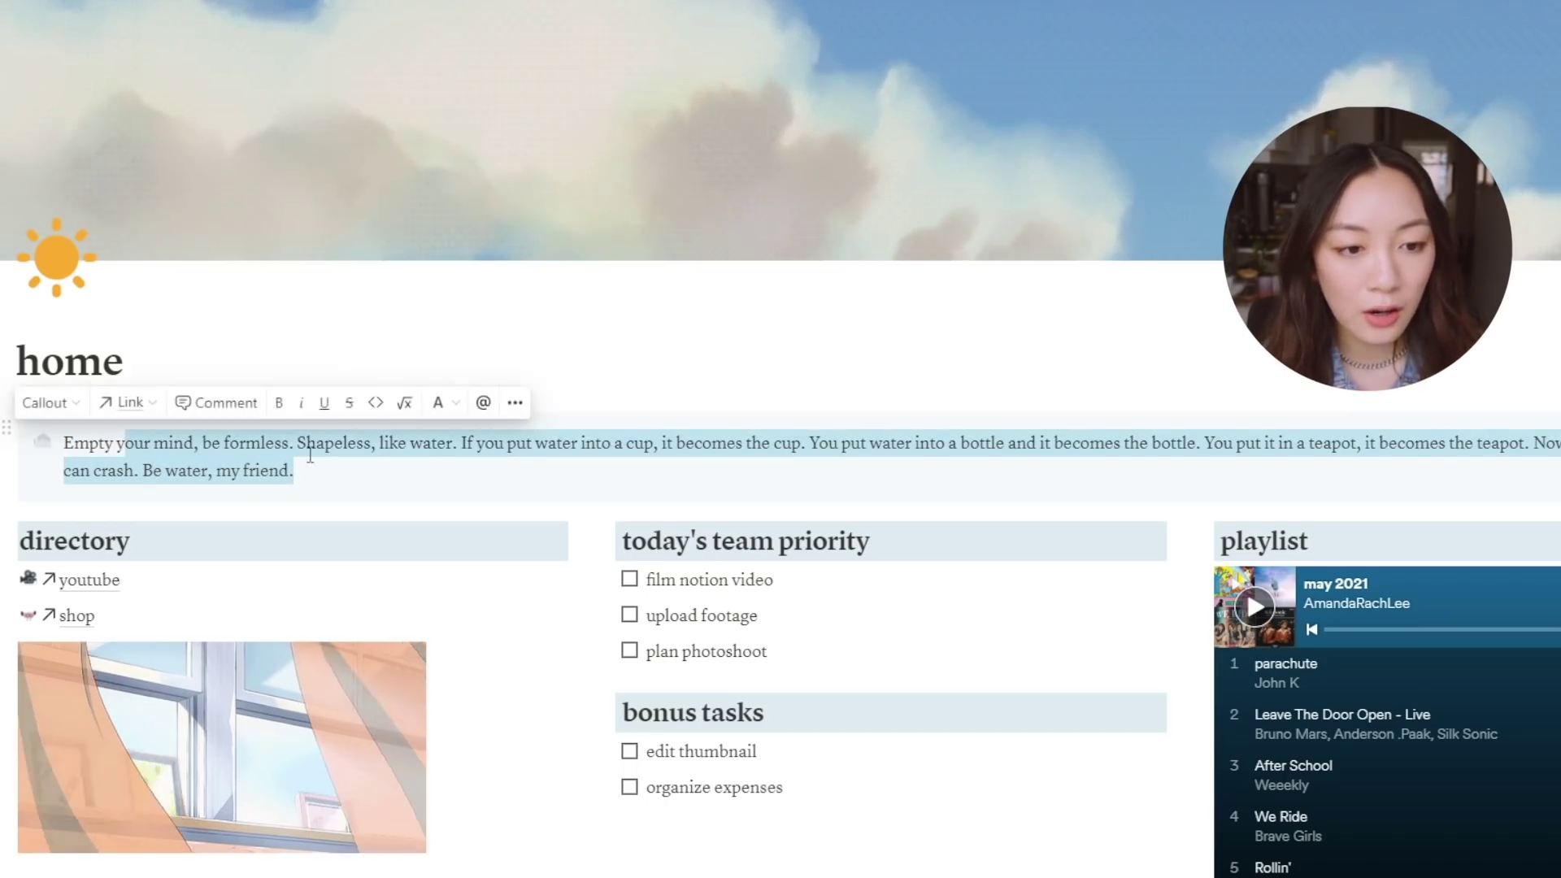
Move the quote callout into the directory column above the heading and return it to full width across the page
key(Right)
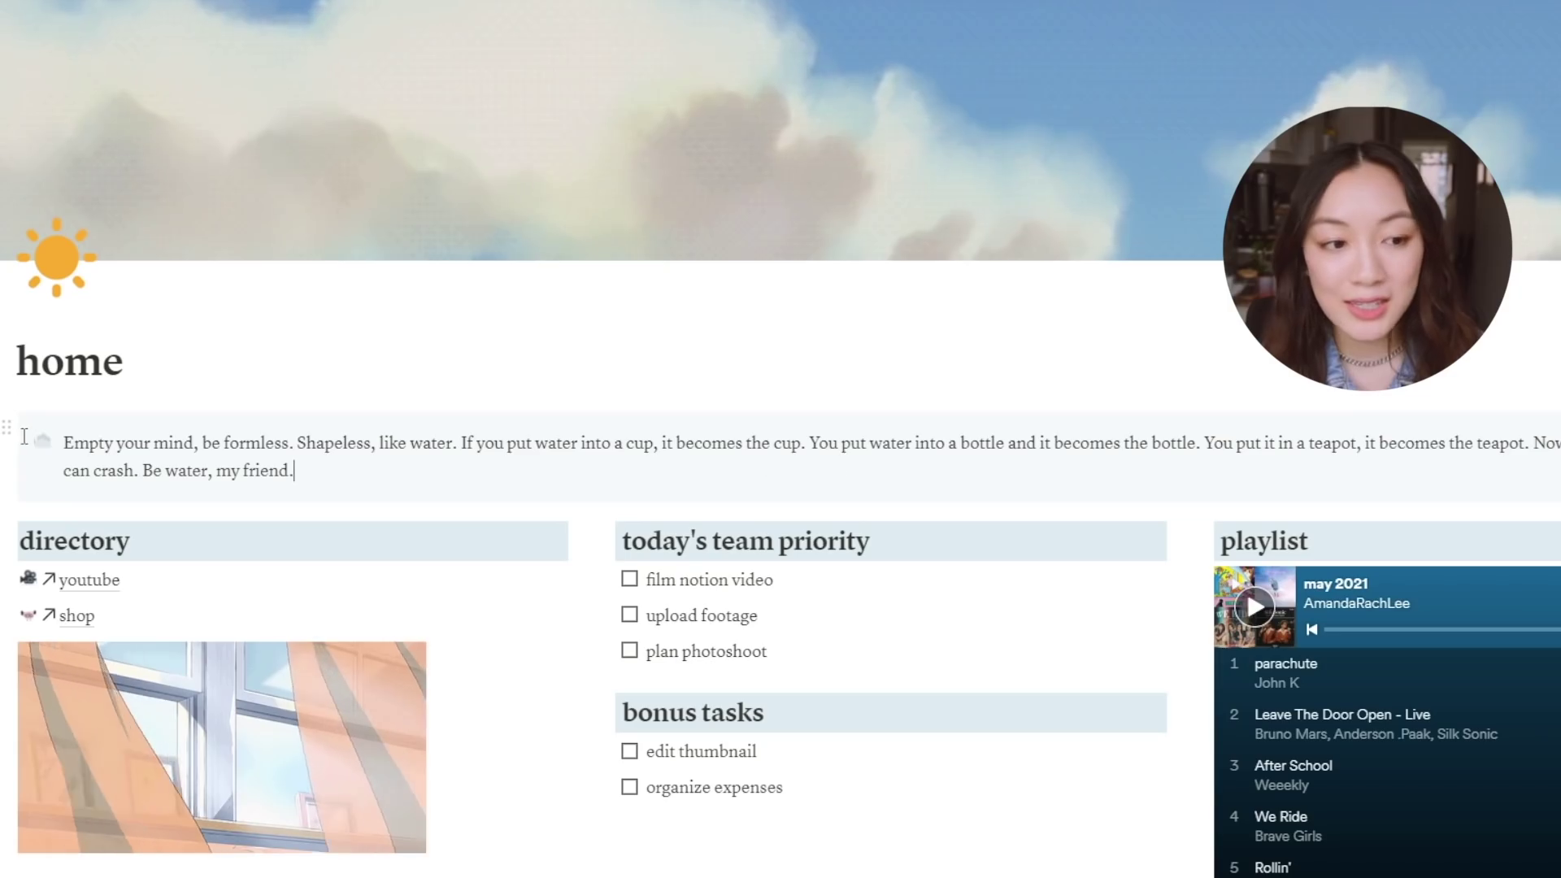
drag(6, 429, 127, 529)
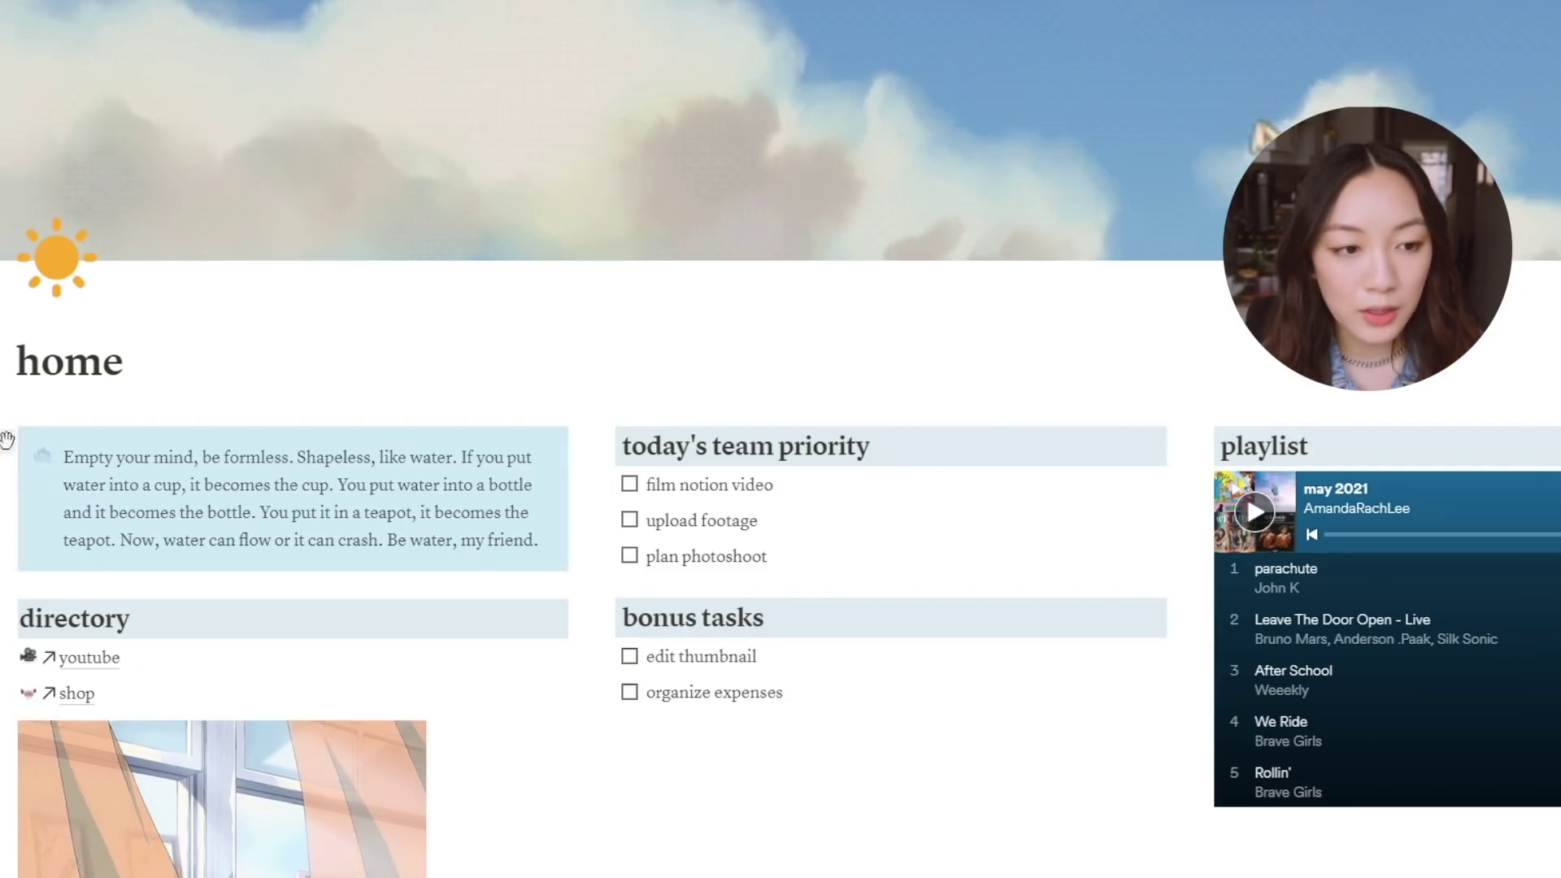
drag(11, 439, 56, 415)
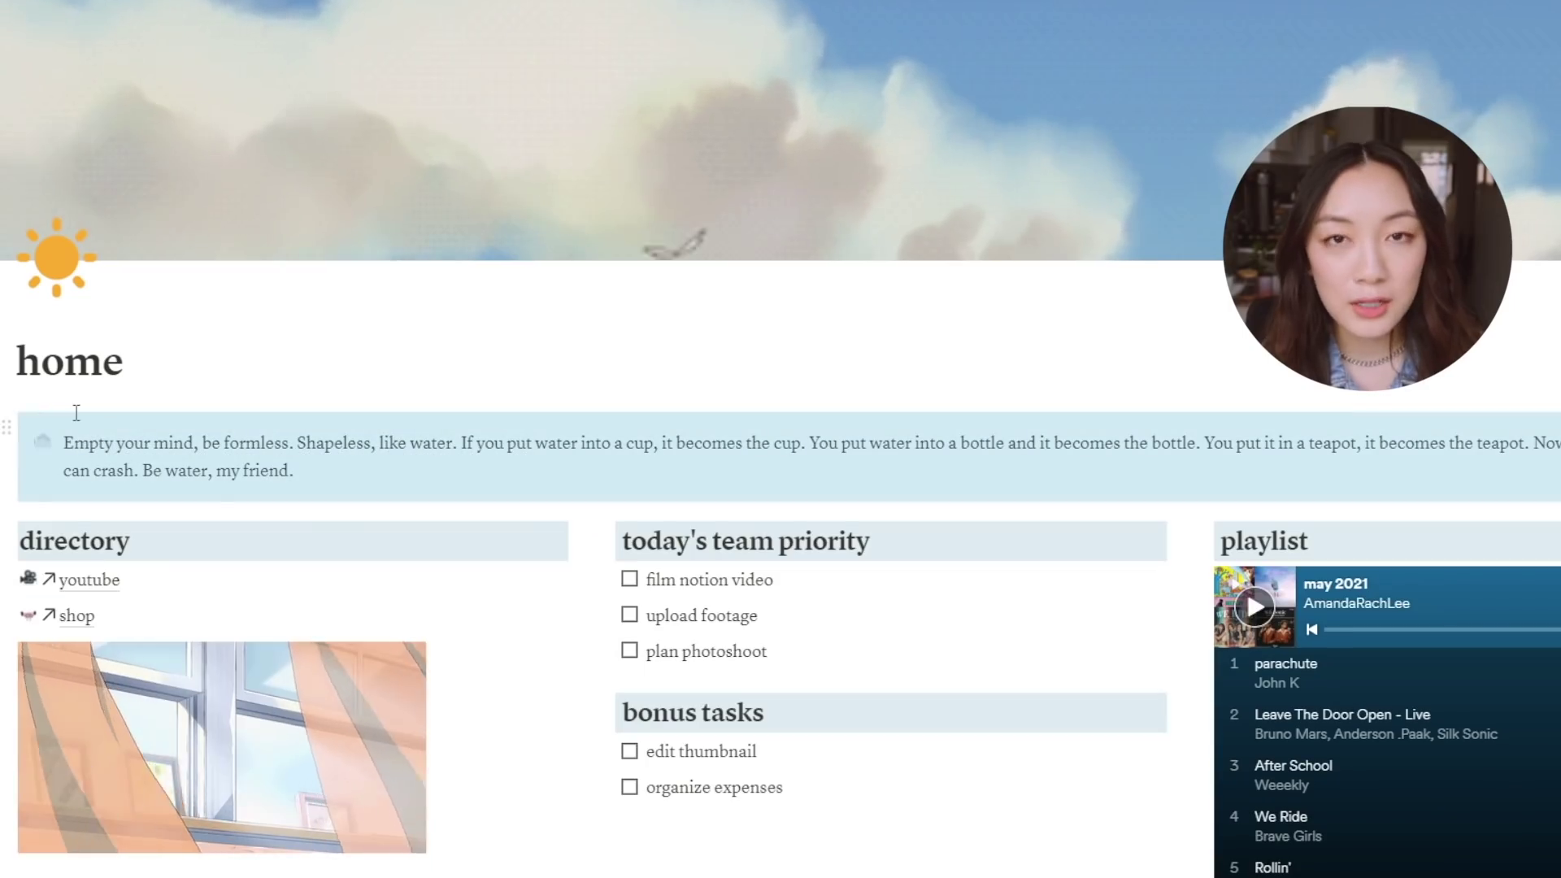
click(90, 462)
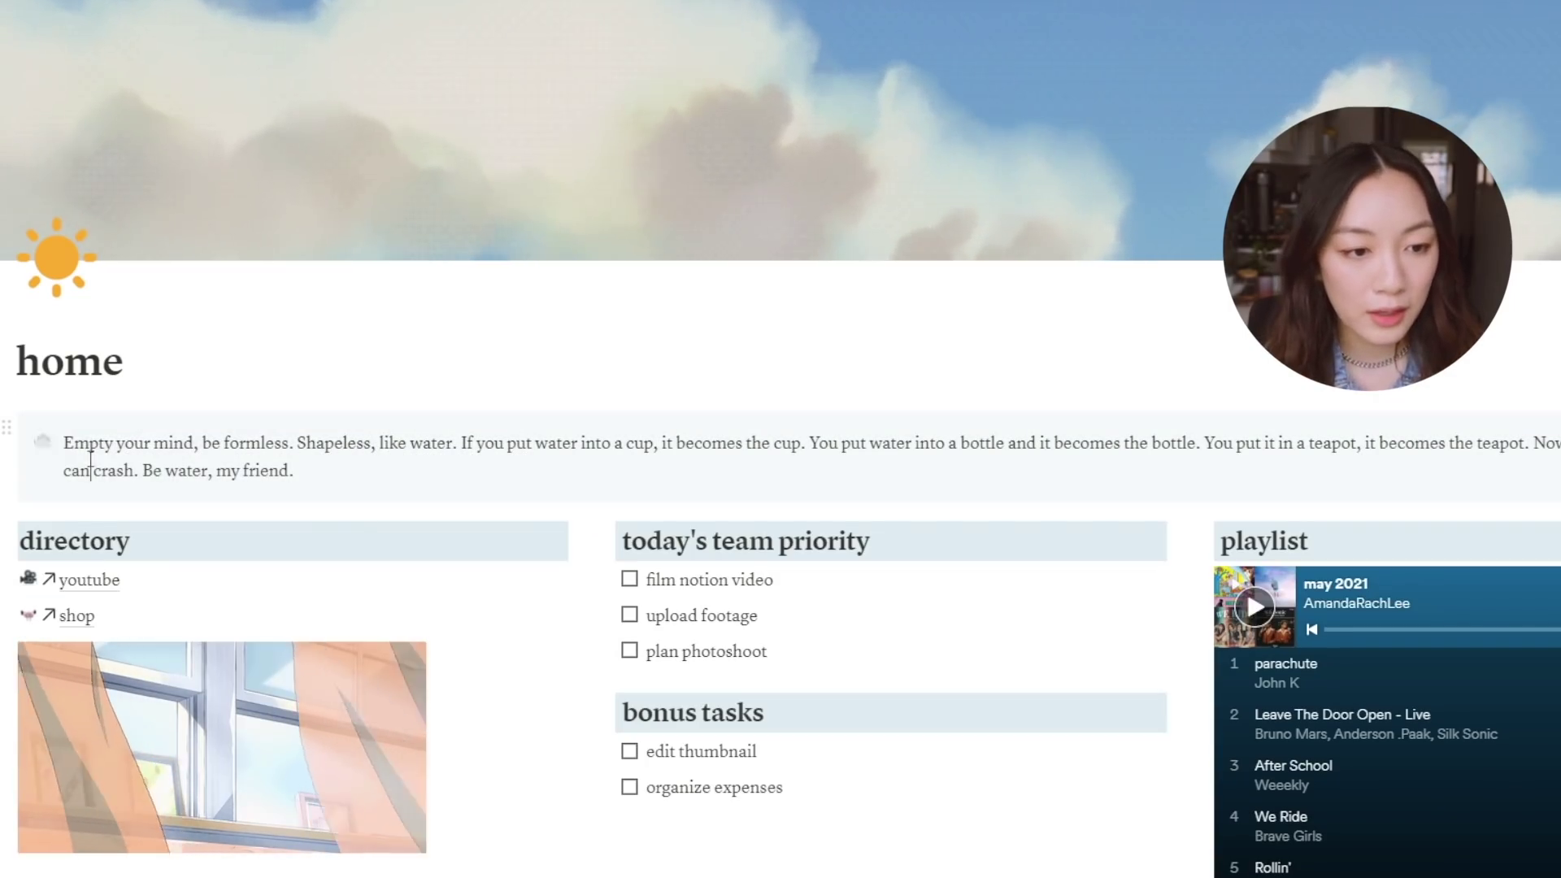
drag(307, 475, 212, 485)
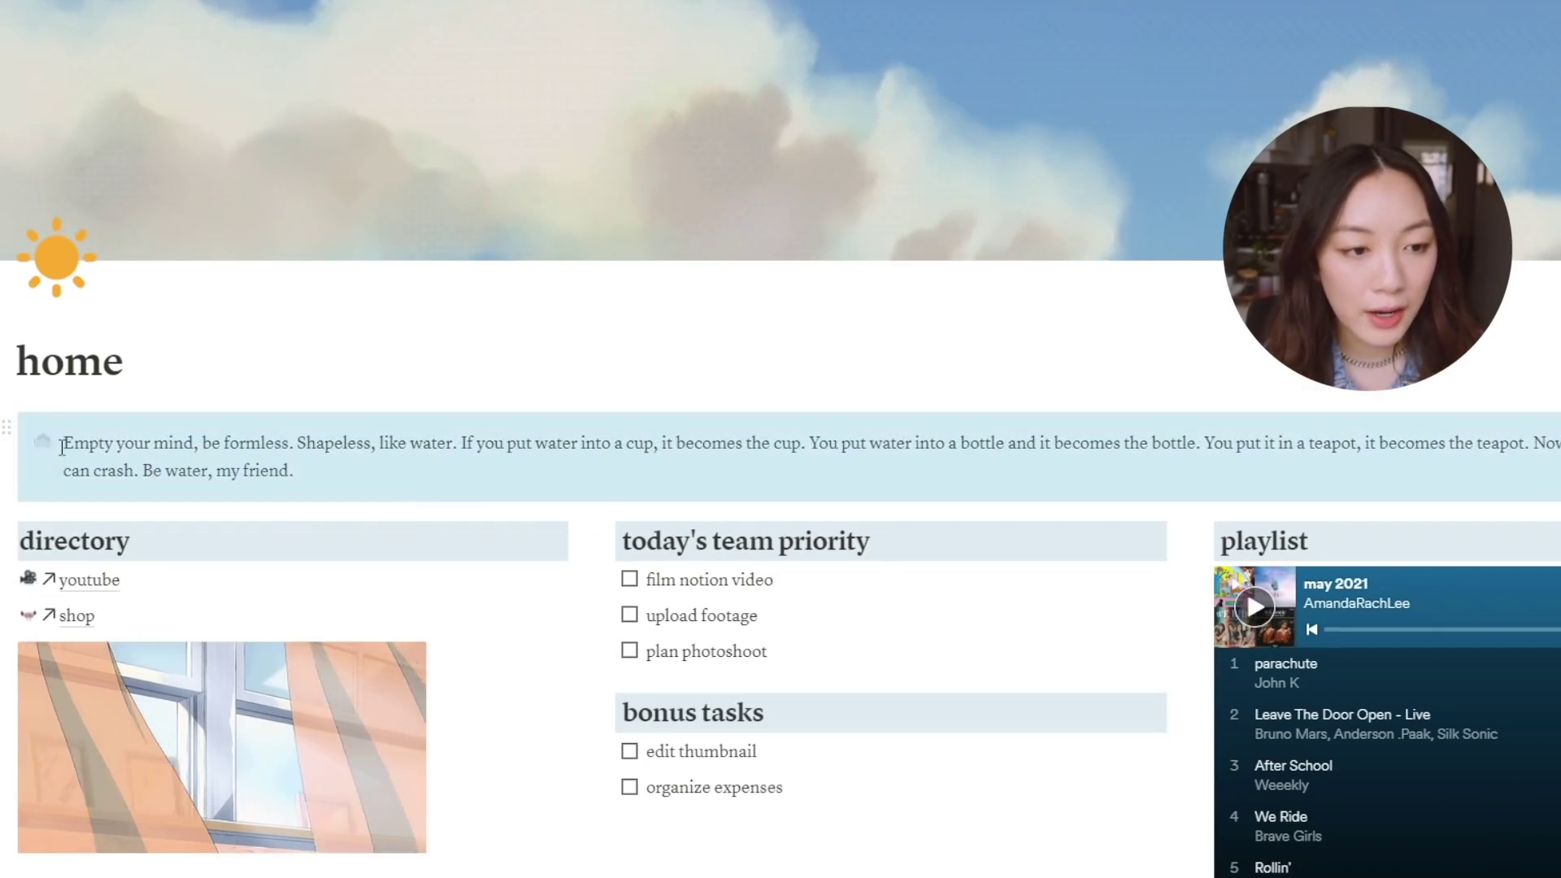
click(345, 446)
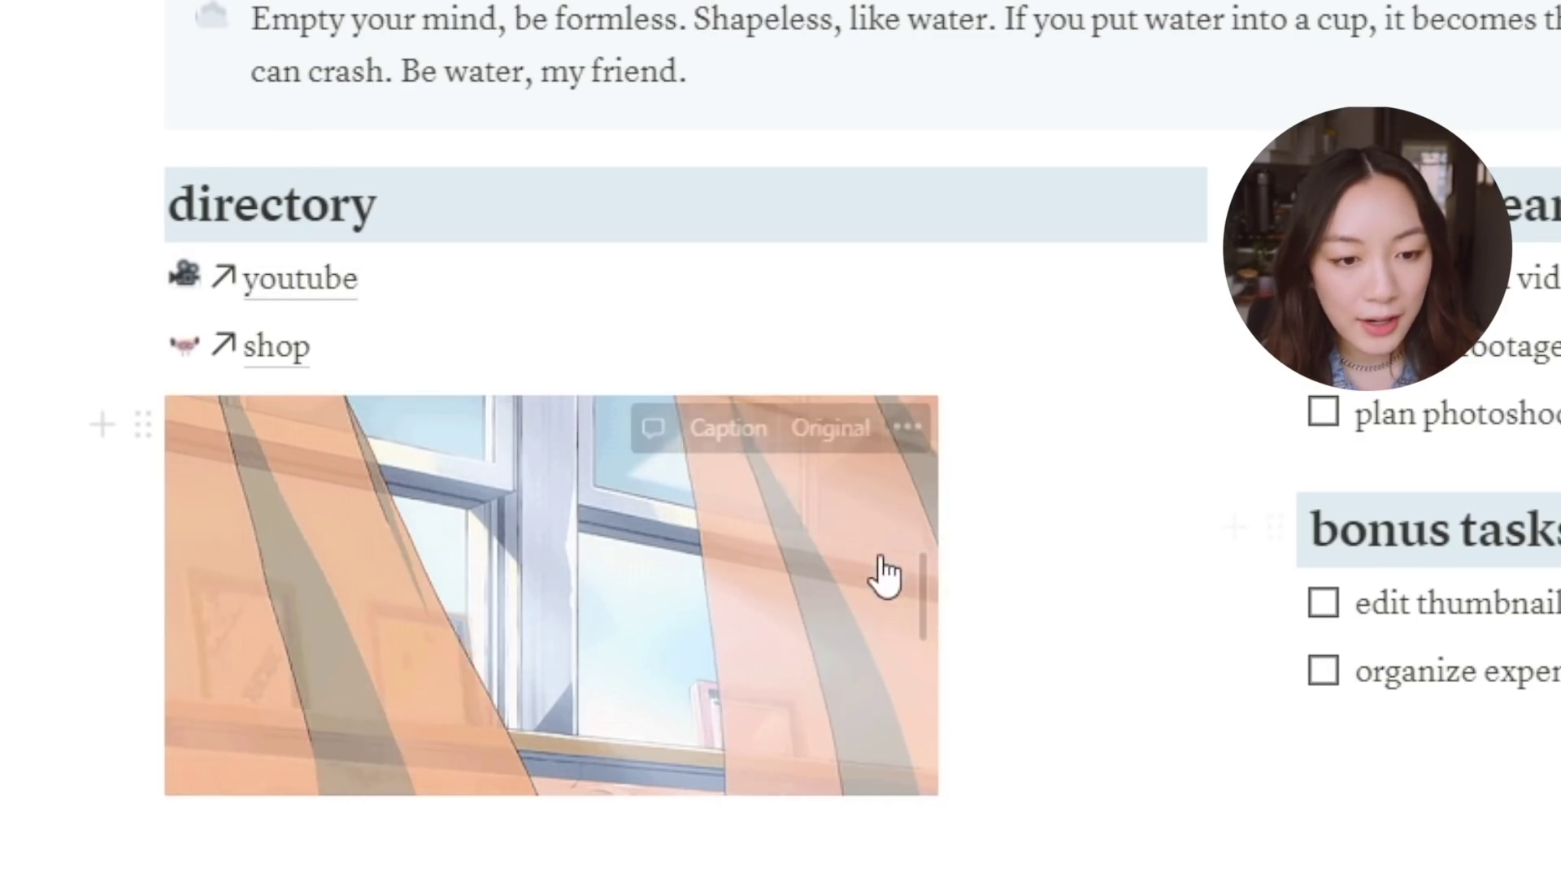
Enlarge the window image below the directory links to the full width of its column
drag(922, 586, 1227, 614)
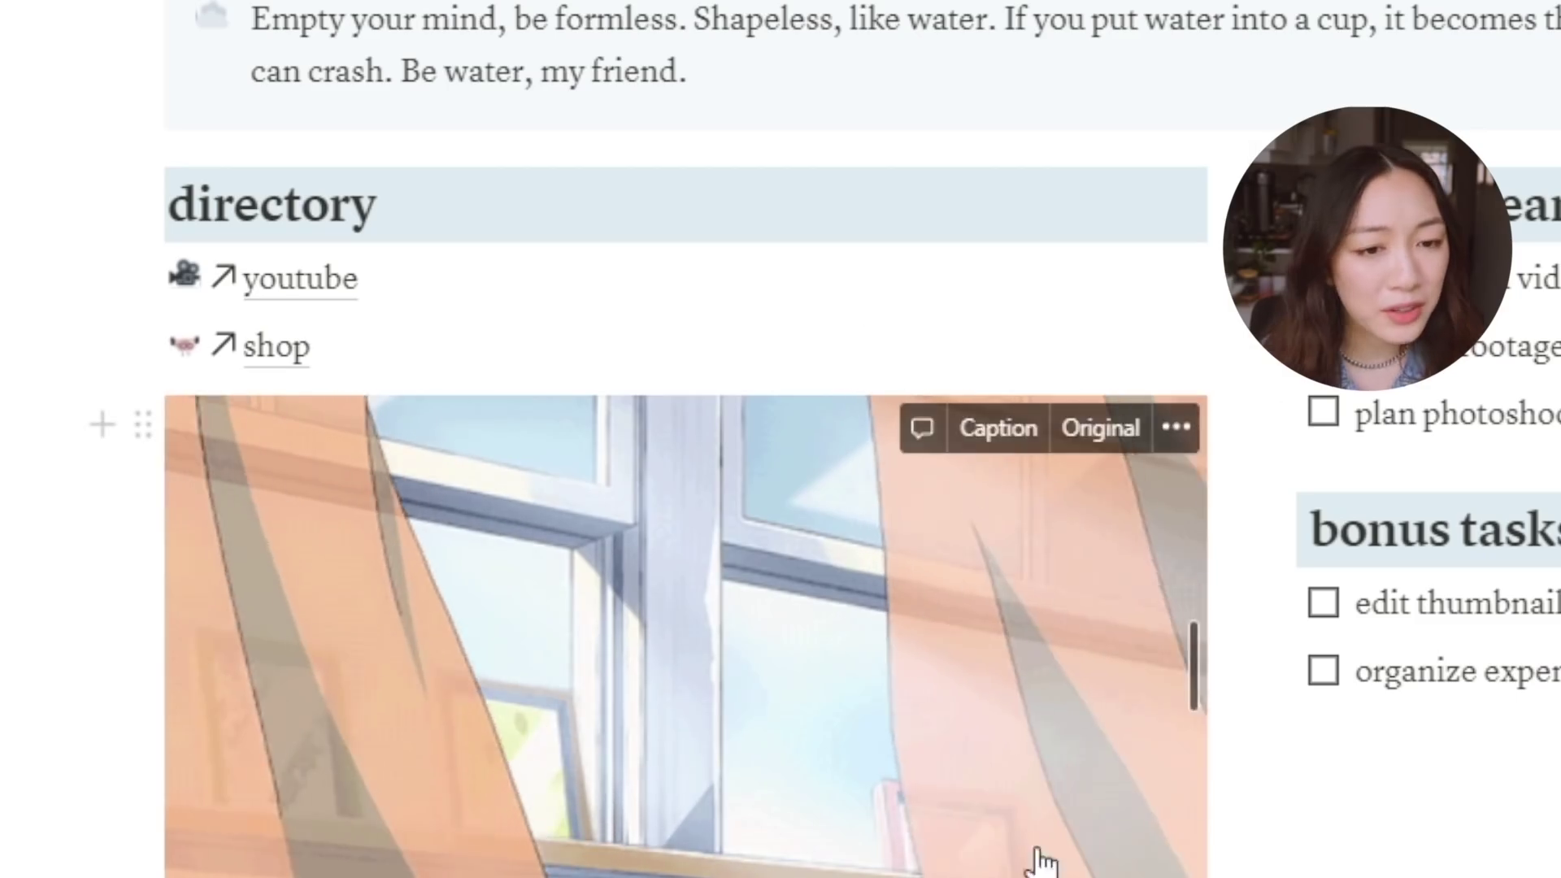
scroll(889, 825, up, 1)
scroll(780, 439, up, 5)
scroll(1143, 710, down, 5)
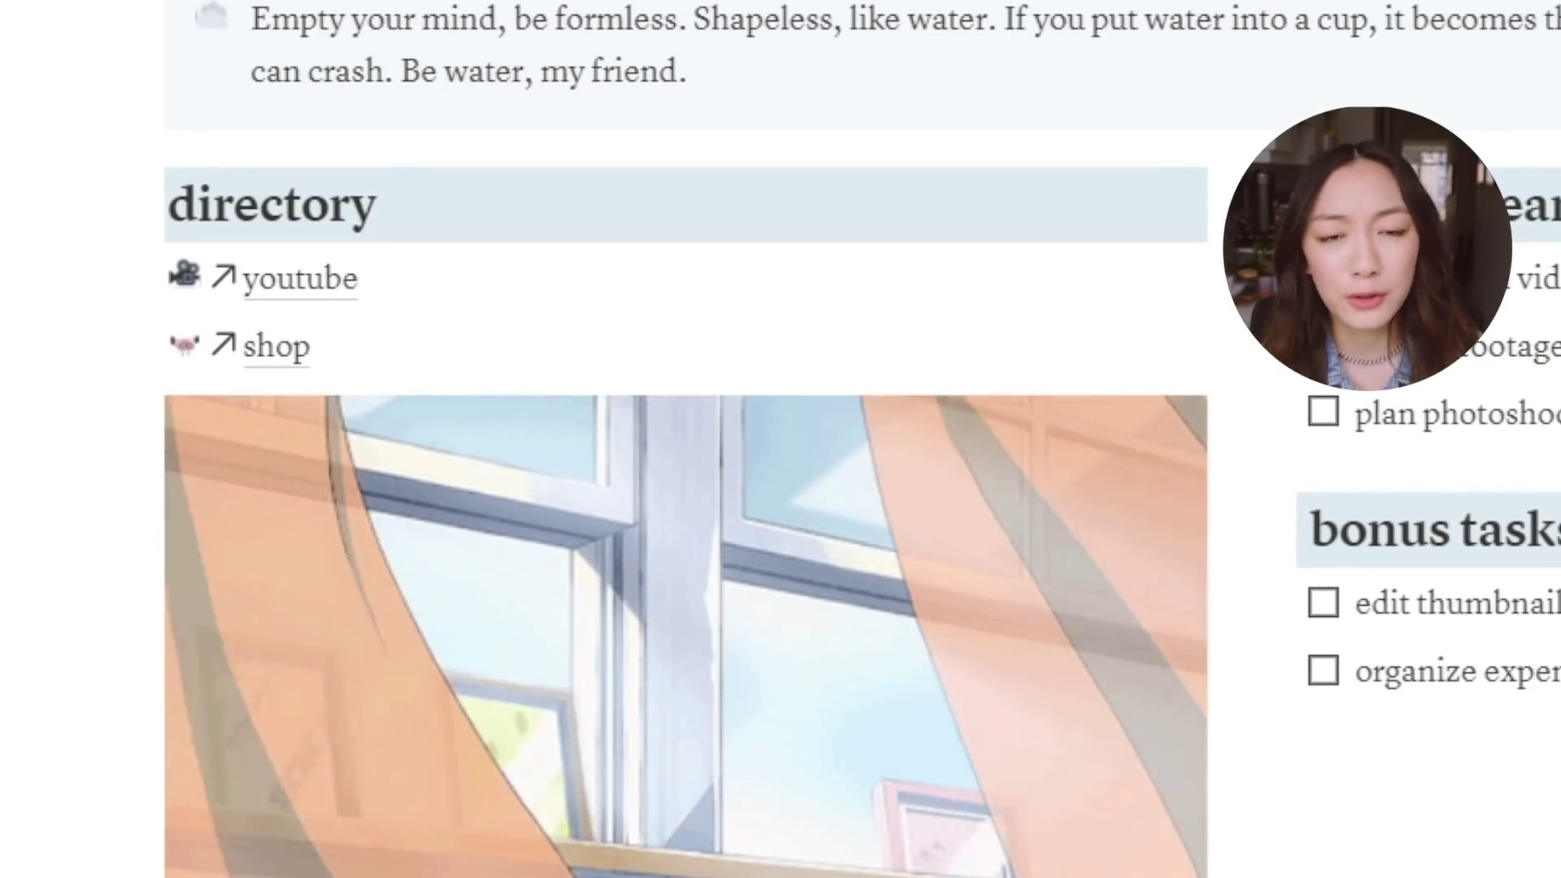
scroll(1261, 81, up, 2)
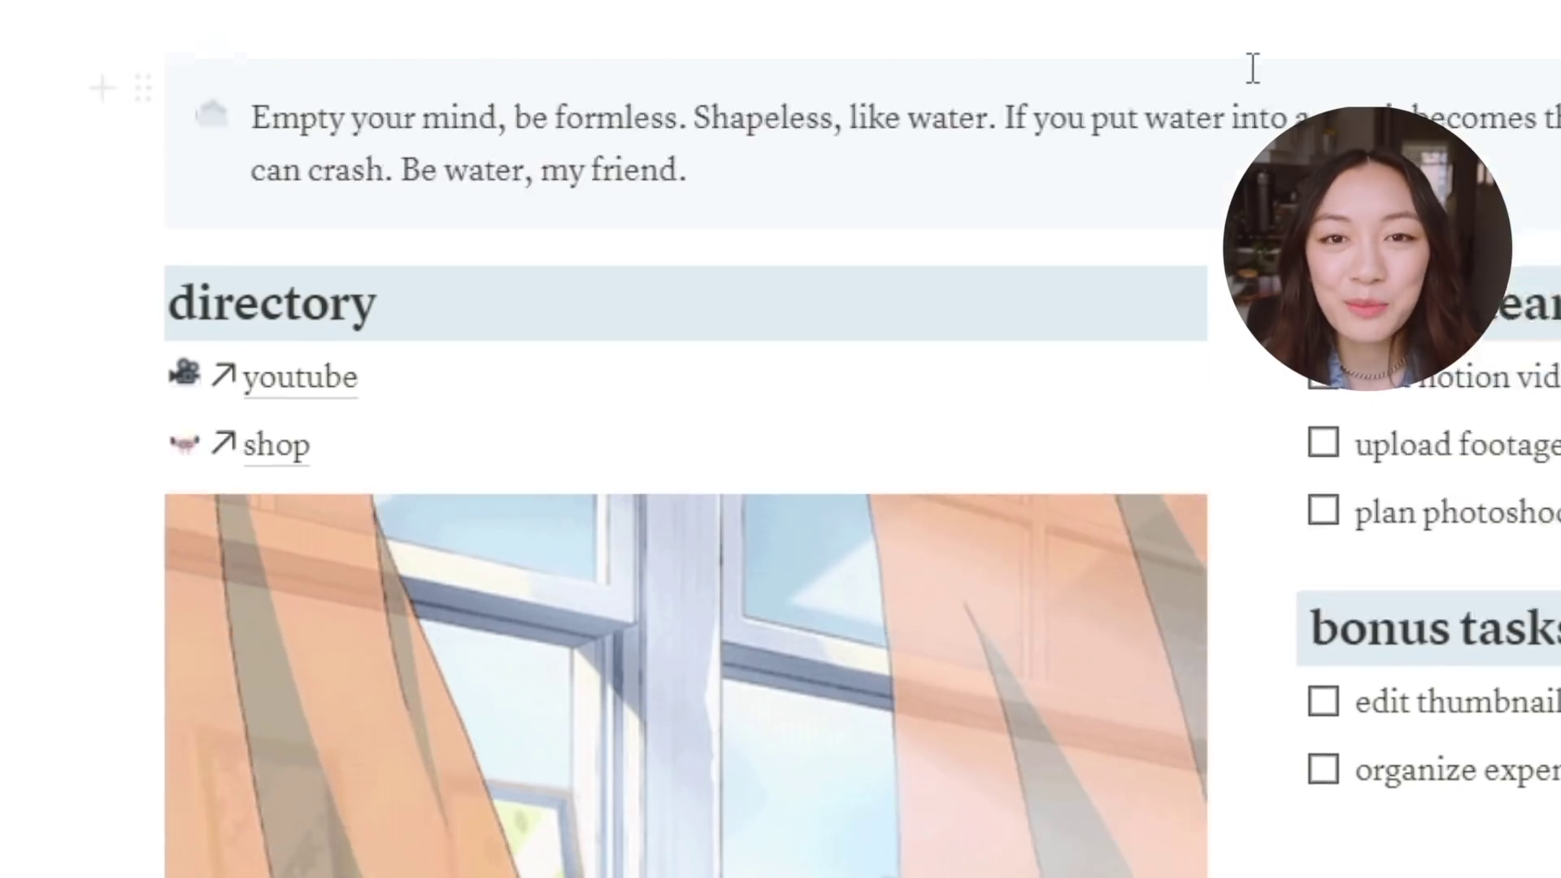
scroll(1138, 204, down, 2)
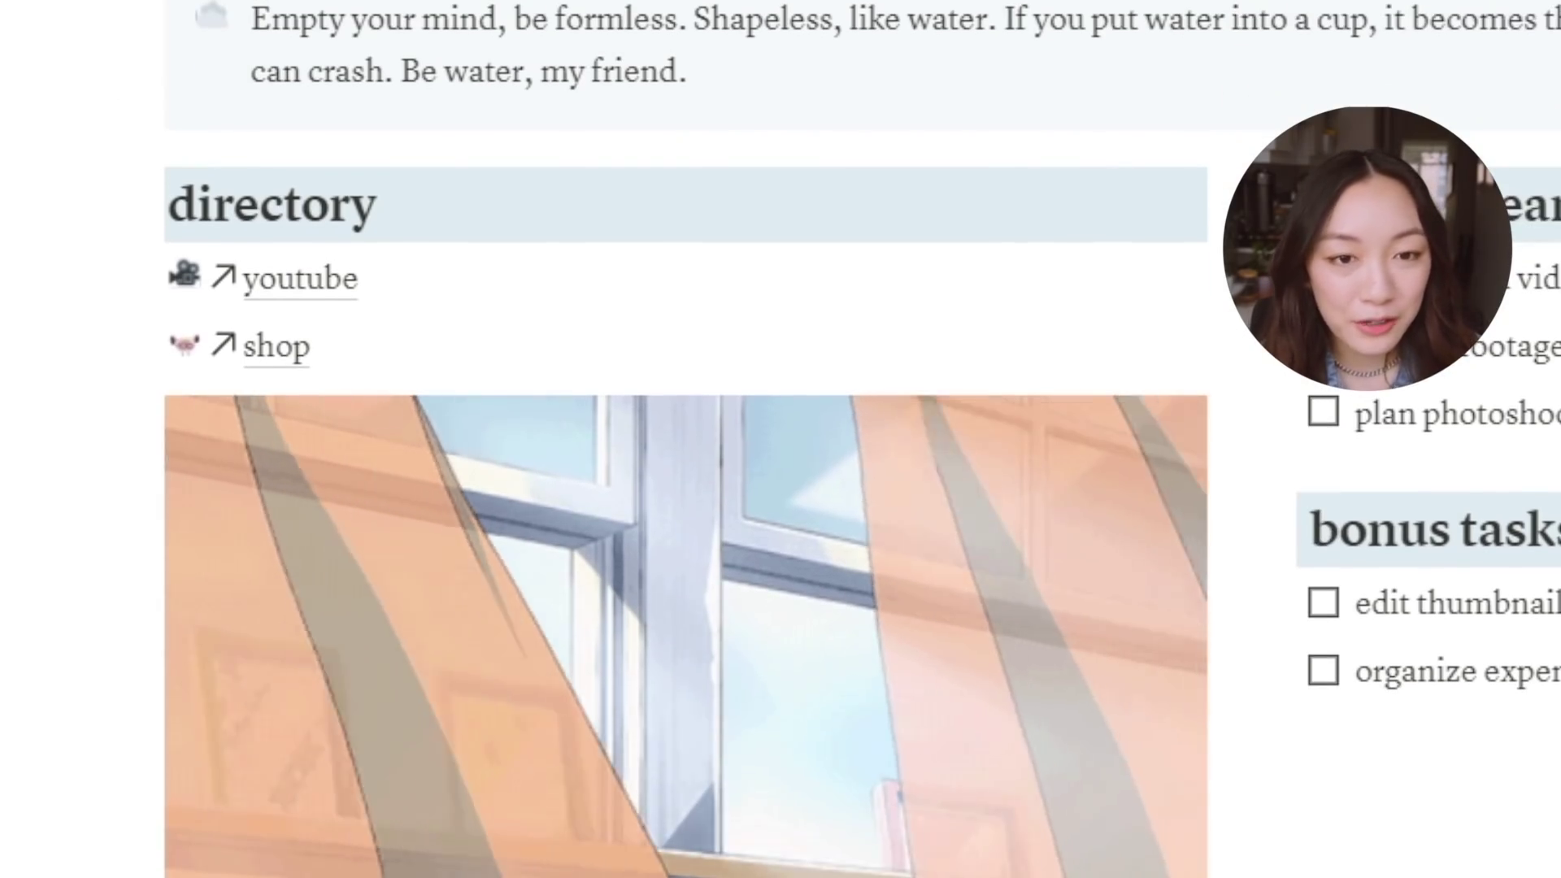
scroll(218, 574, up, 5)
scroll(1130, 477, down, 7)
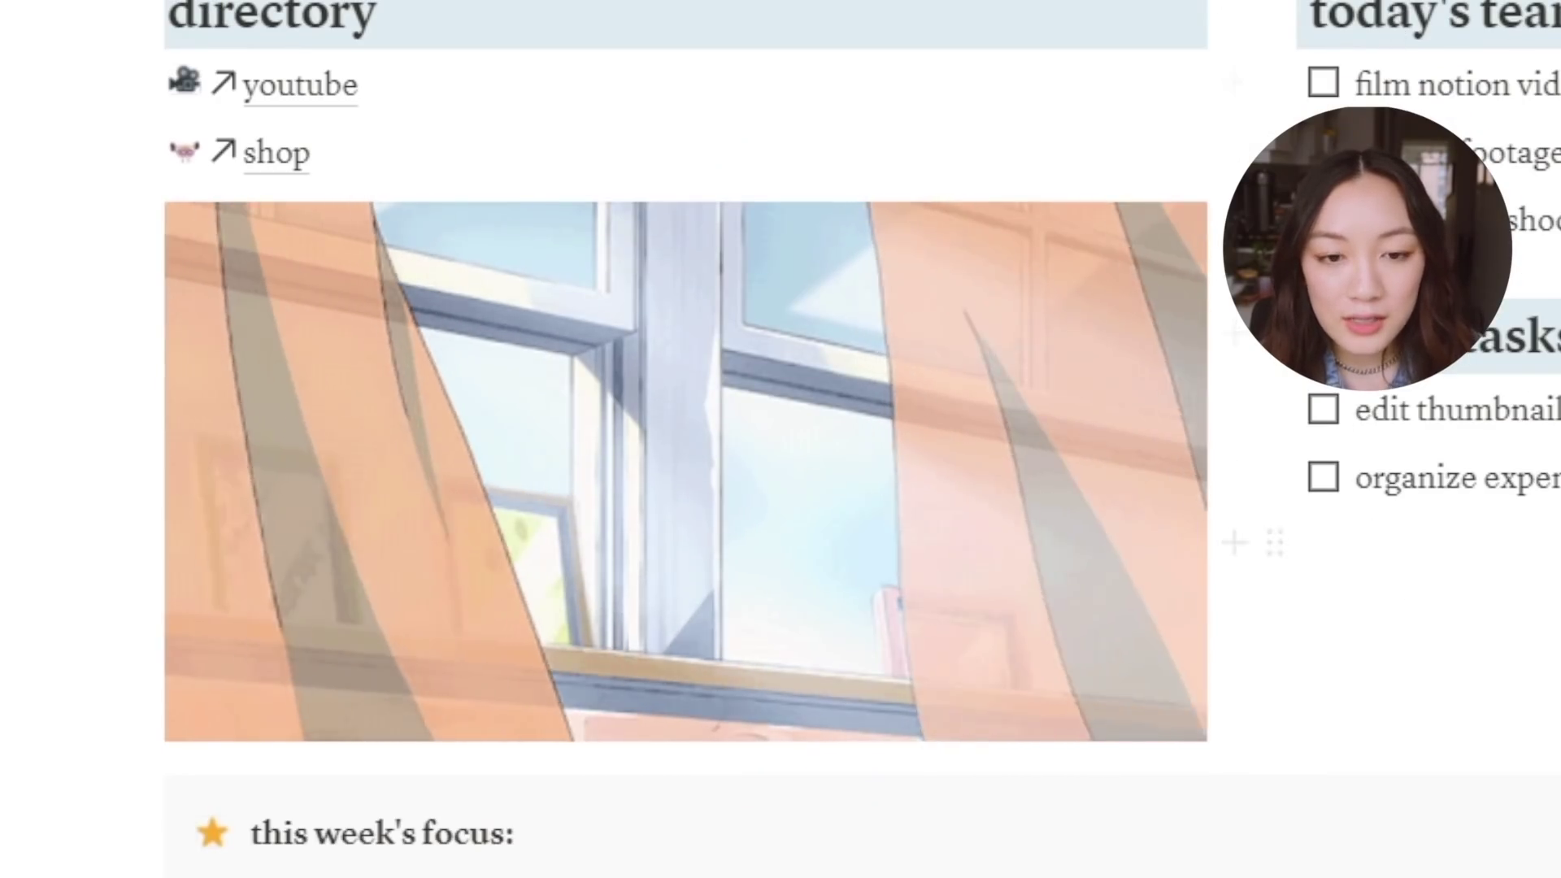
scroll(1261, 407, up, 5)
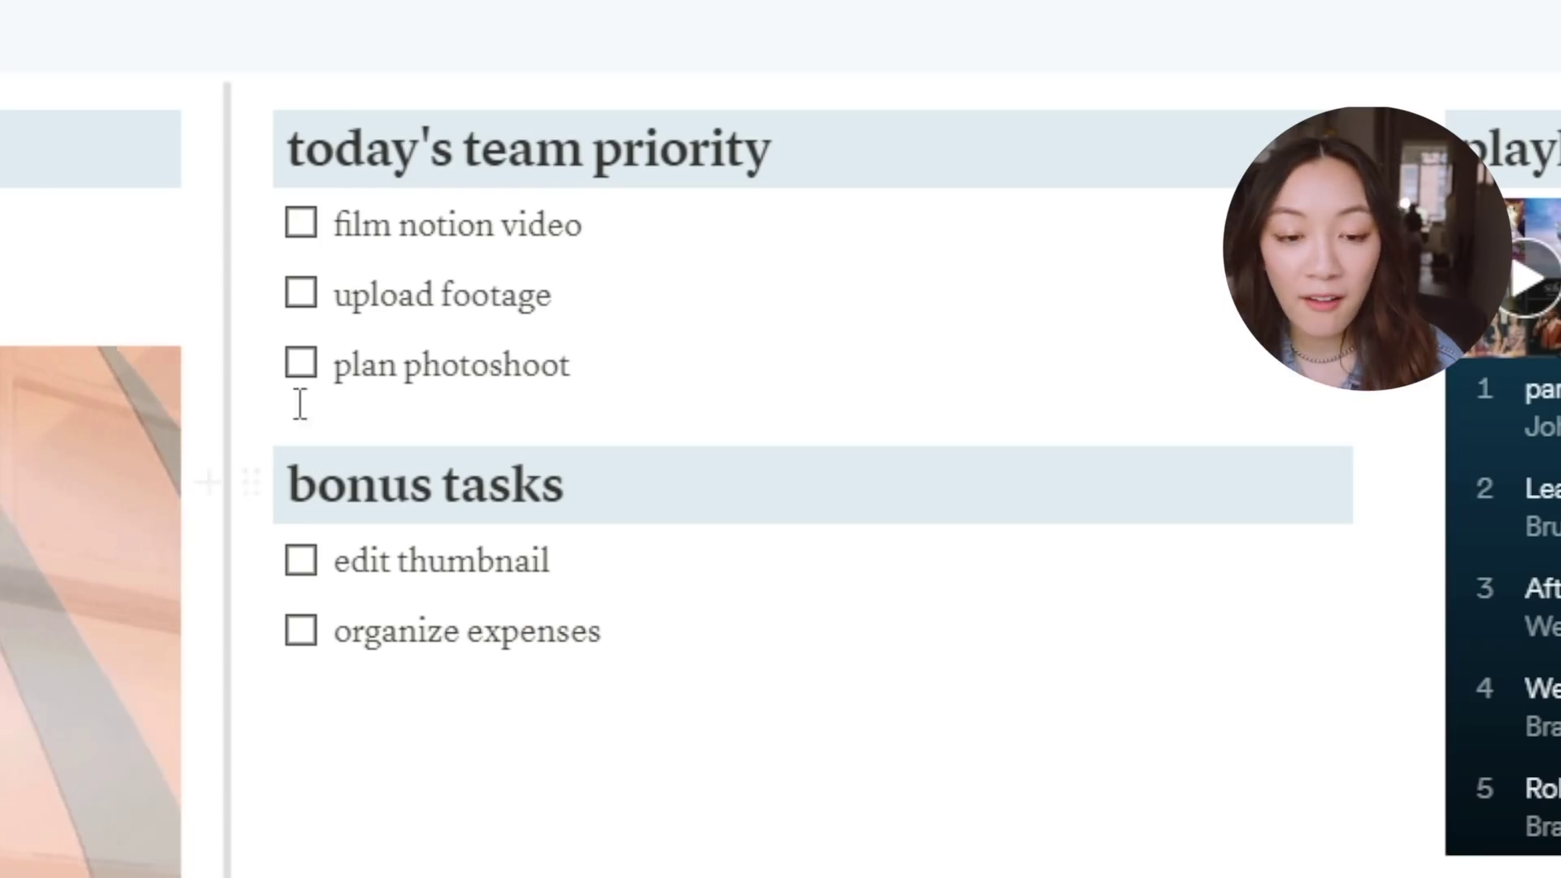
Examine the today's team priority heading, the playlist embed and the this week's focus callout on the home page
drag(290, 154, 839, 194)
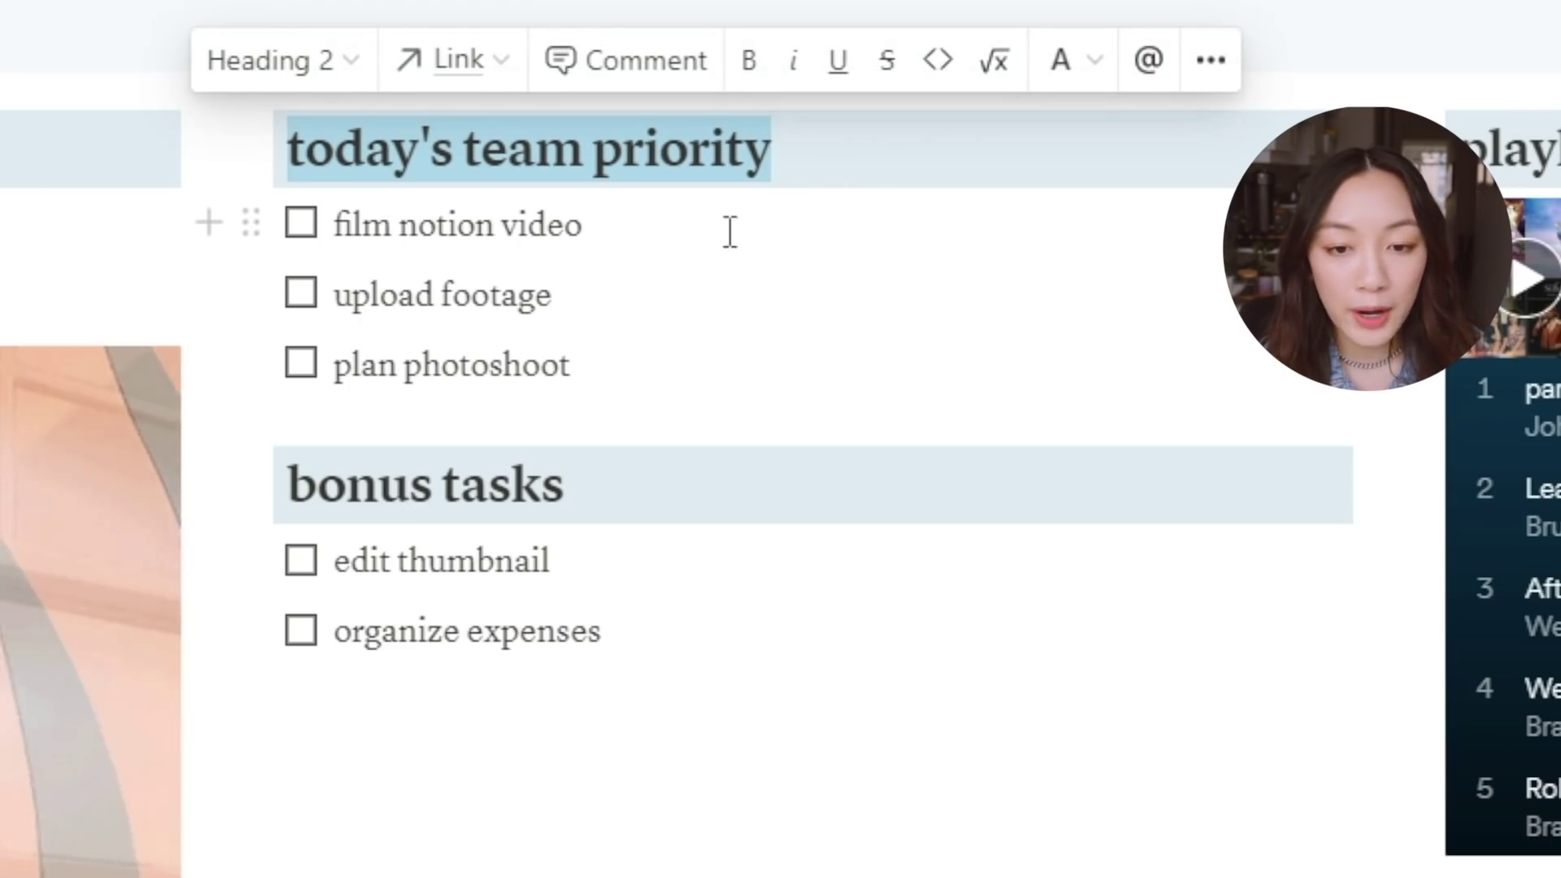
click(715, 283)
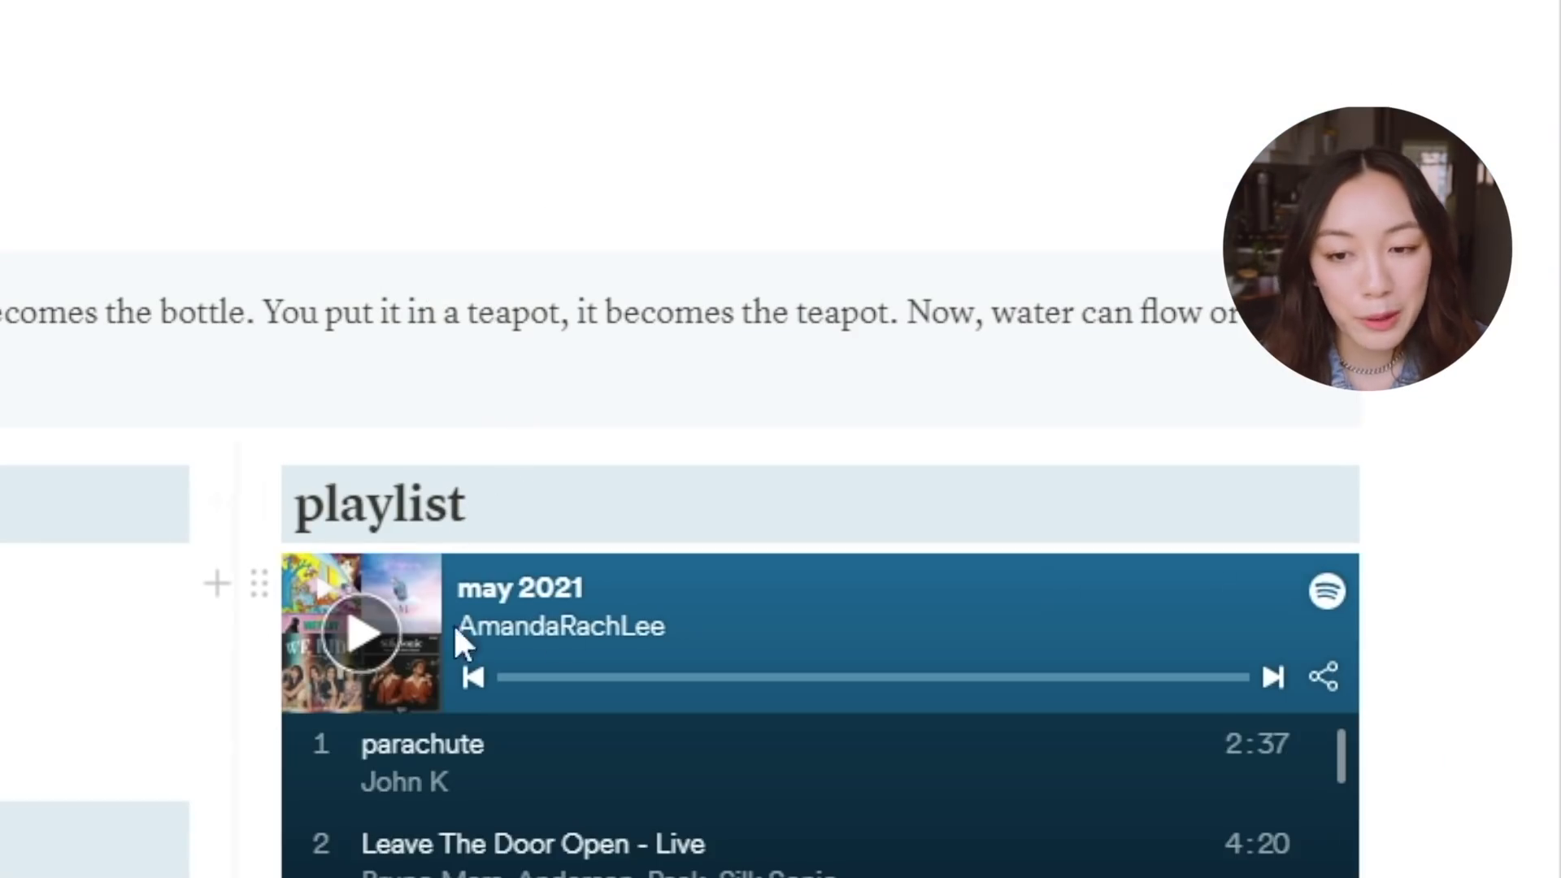
scroll(488, 407, down, 5)
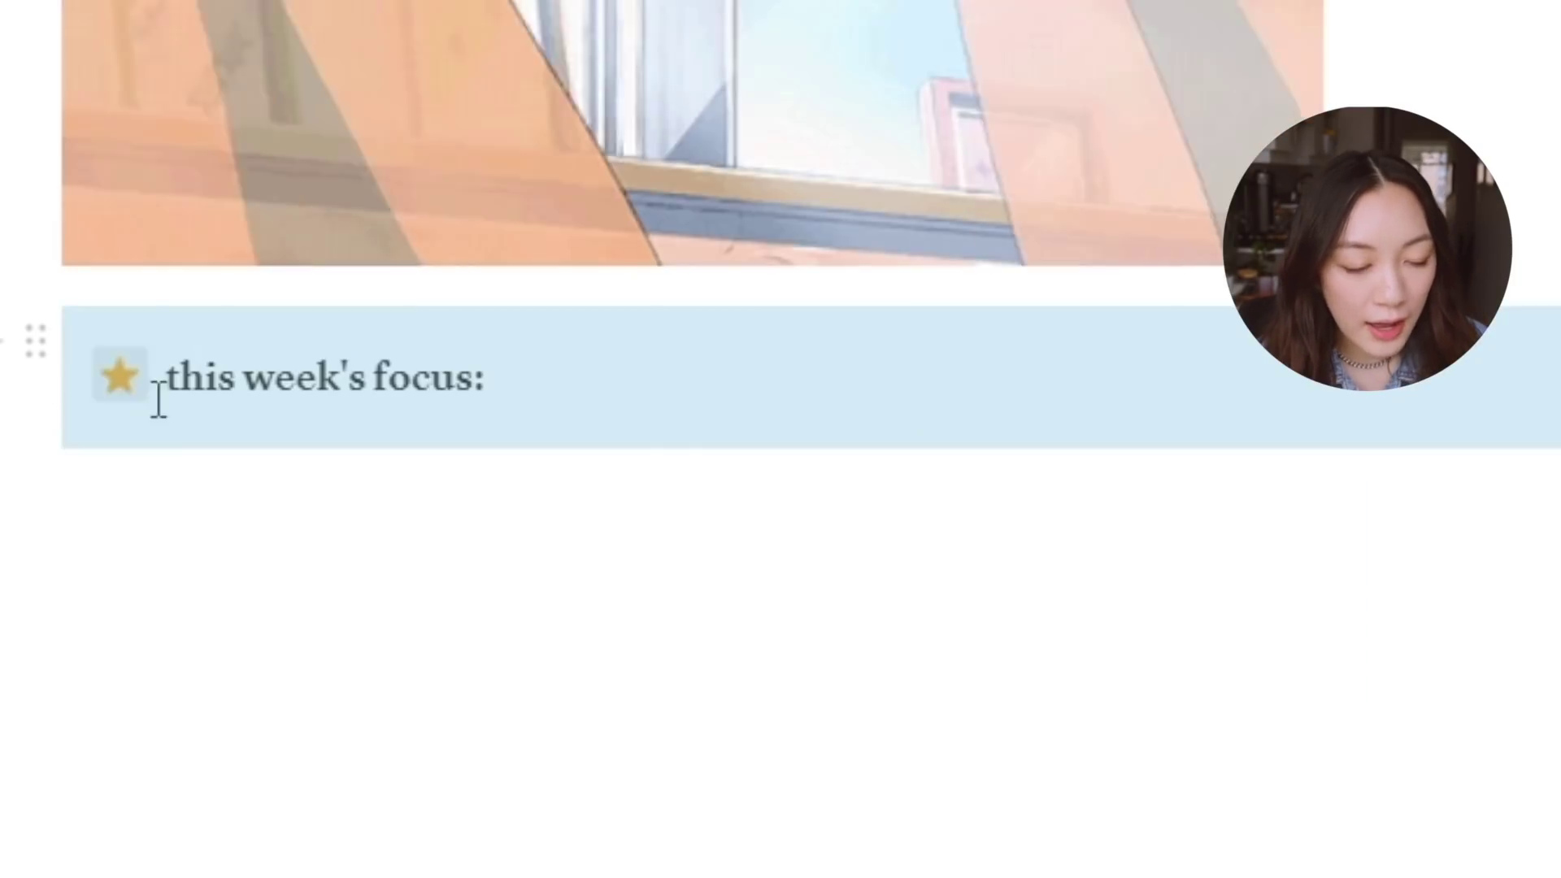
click(370, 382)
click(672, 398)
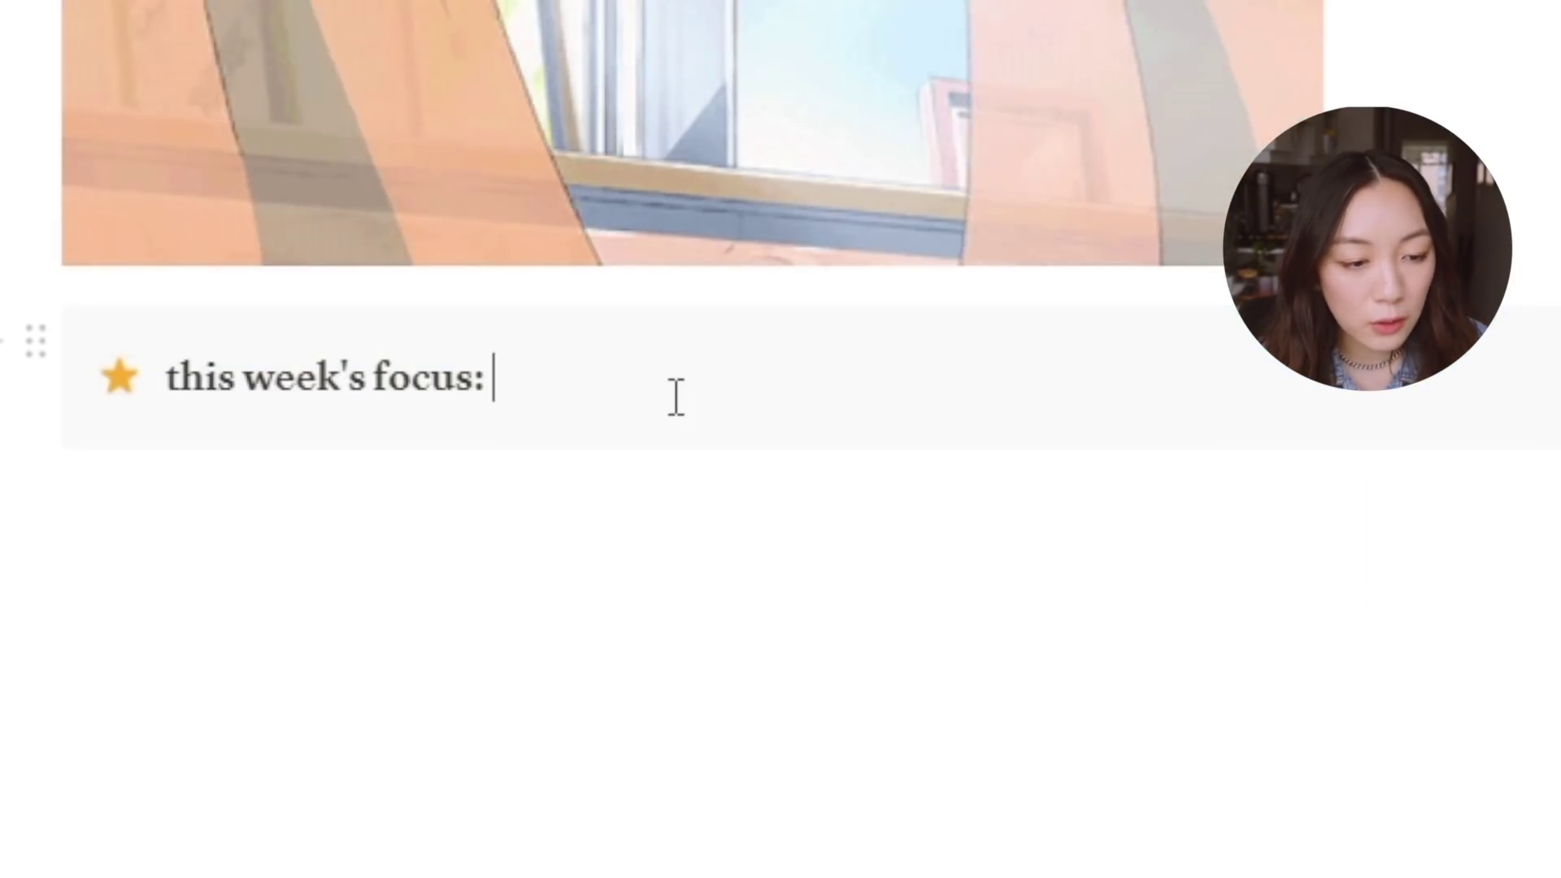
double_click(317, 379)
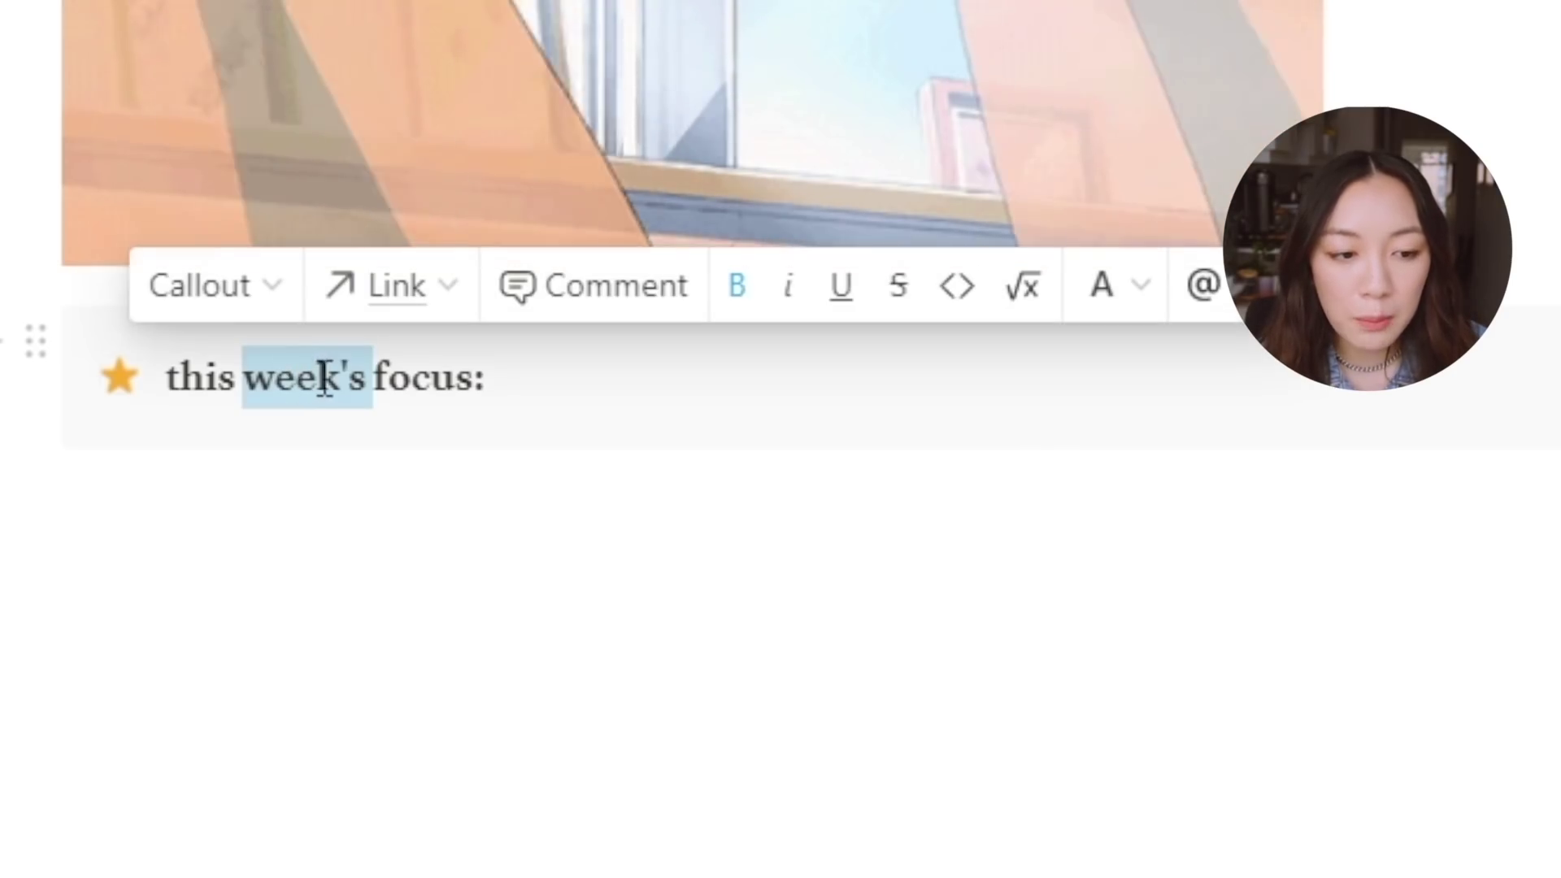
click(672, 407)
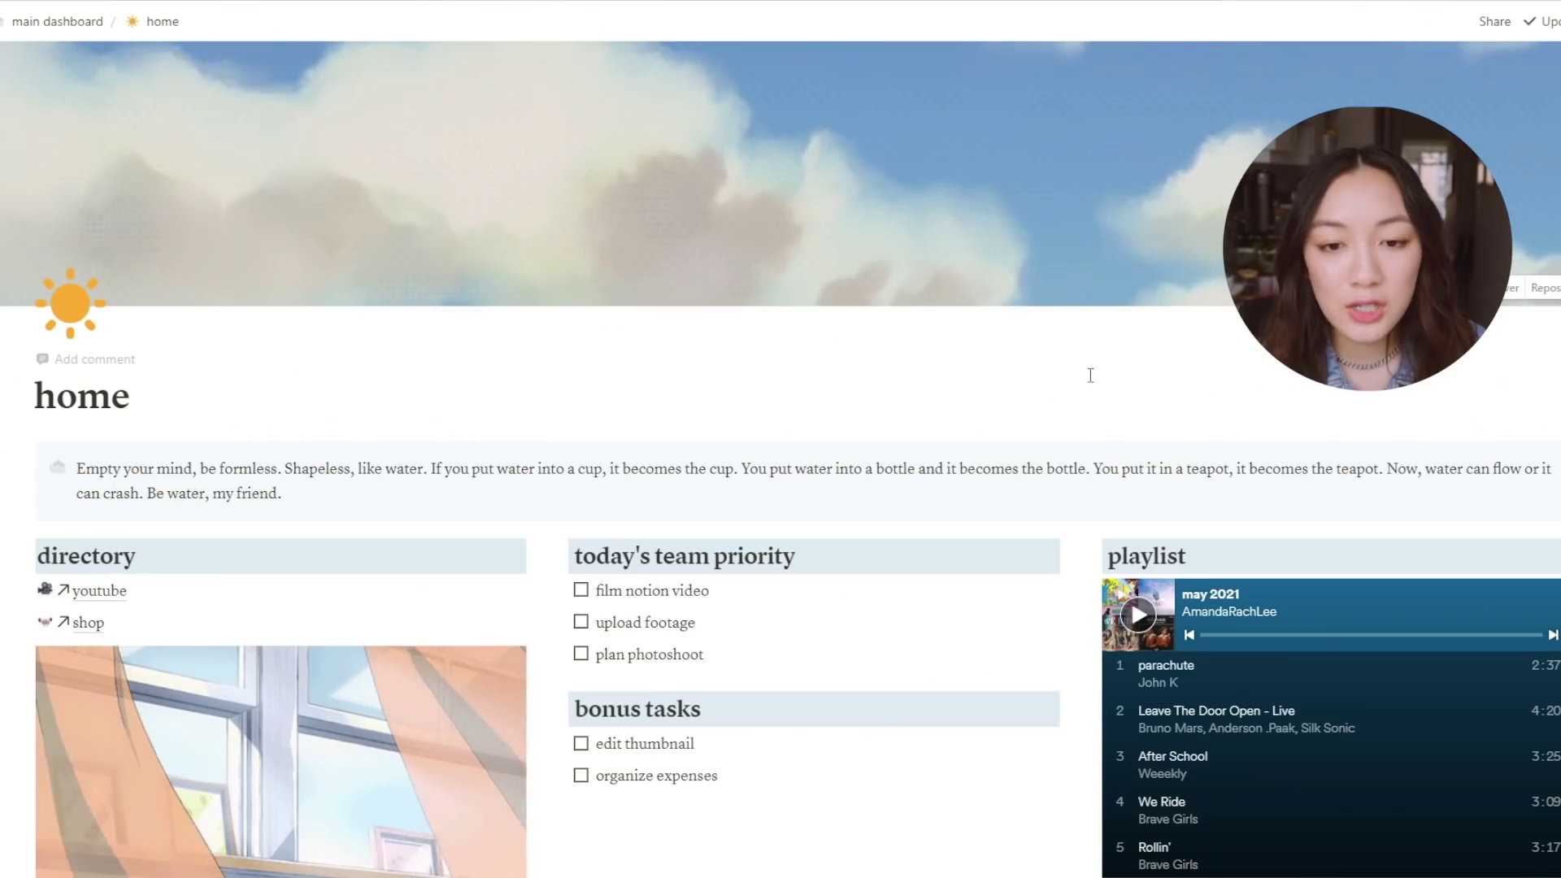
scroll(744, 428, down, 1)
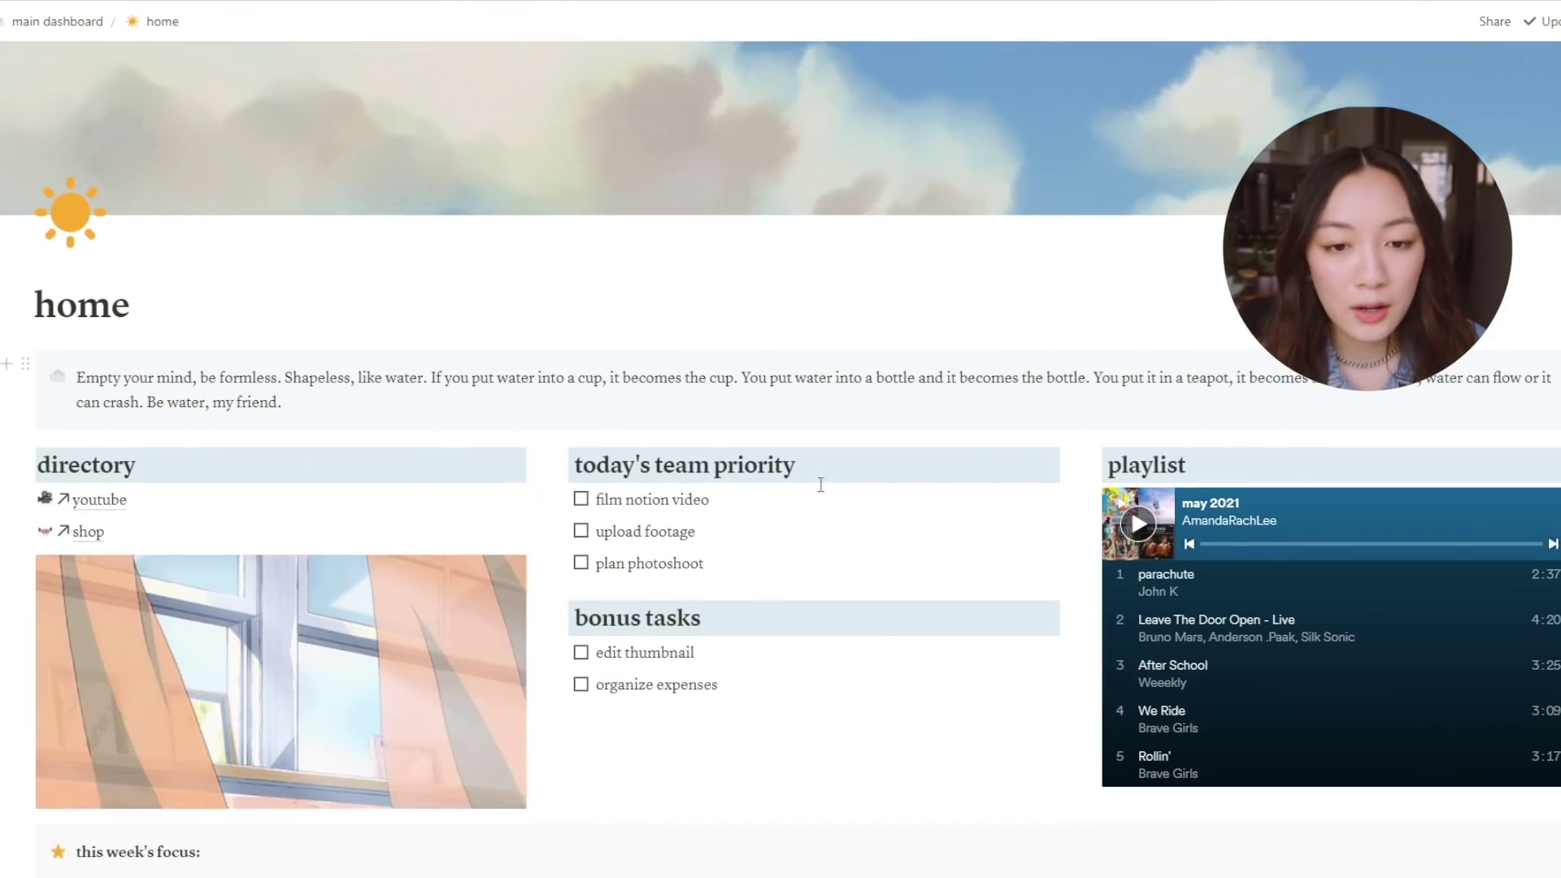
scroll(1098, 251, up, 1)
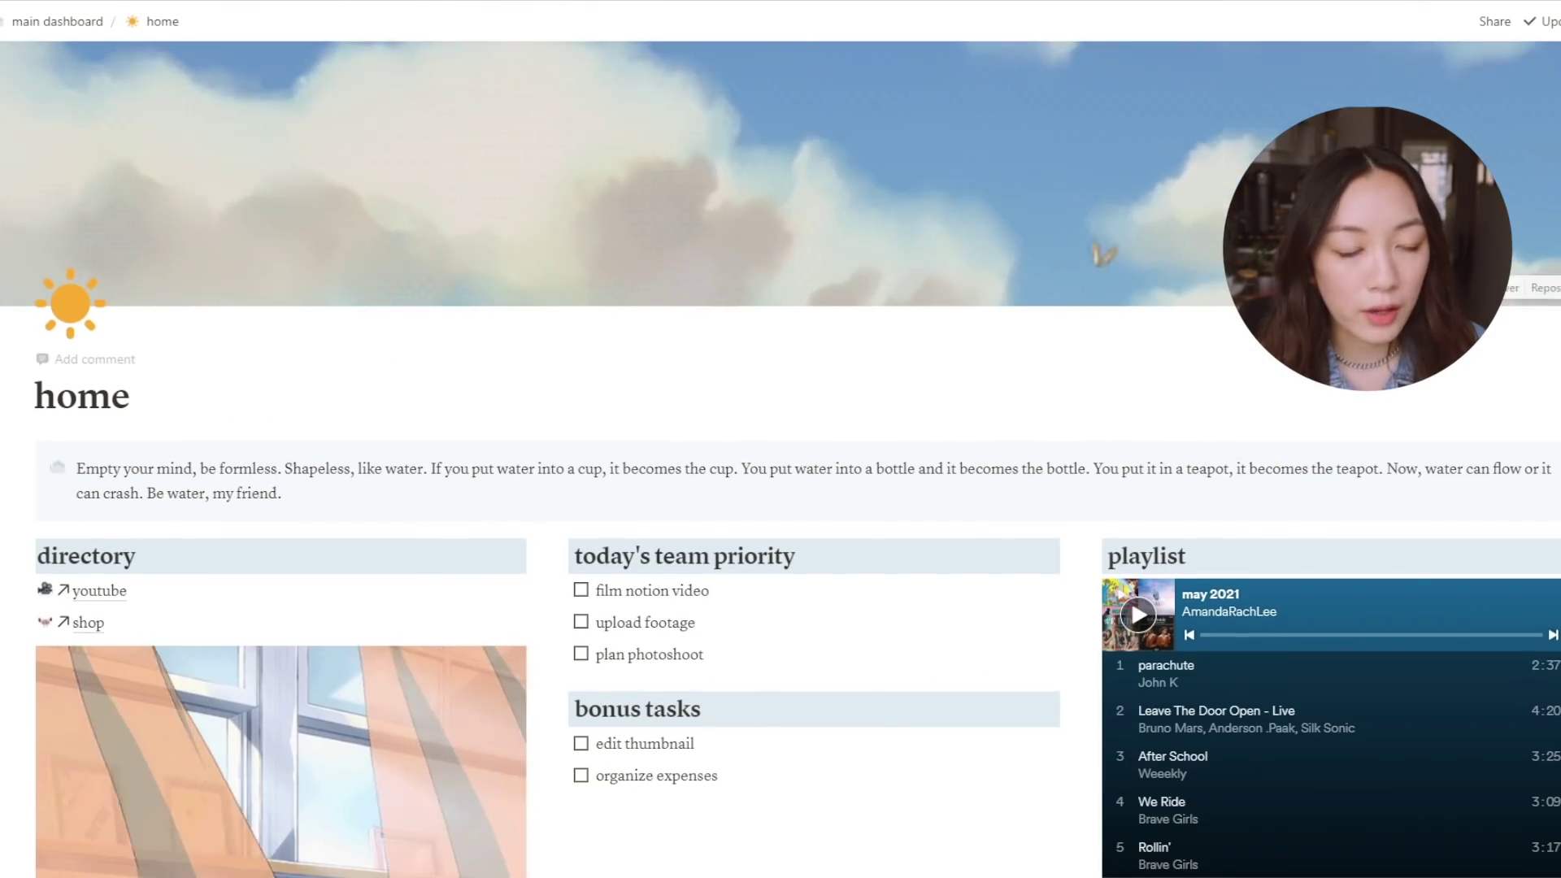
Return to the main dashboard and open the youtube page
click(58, 23)
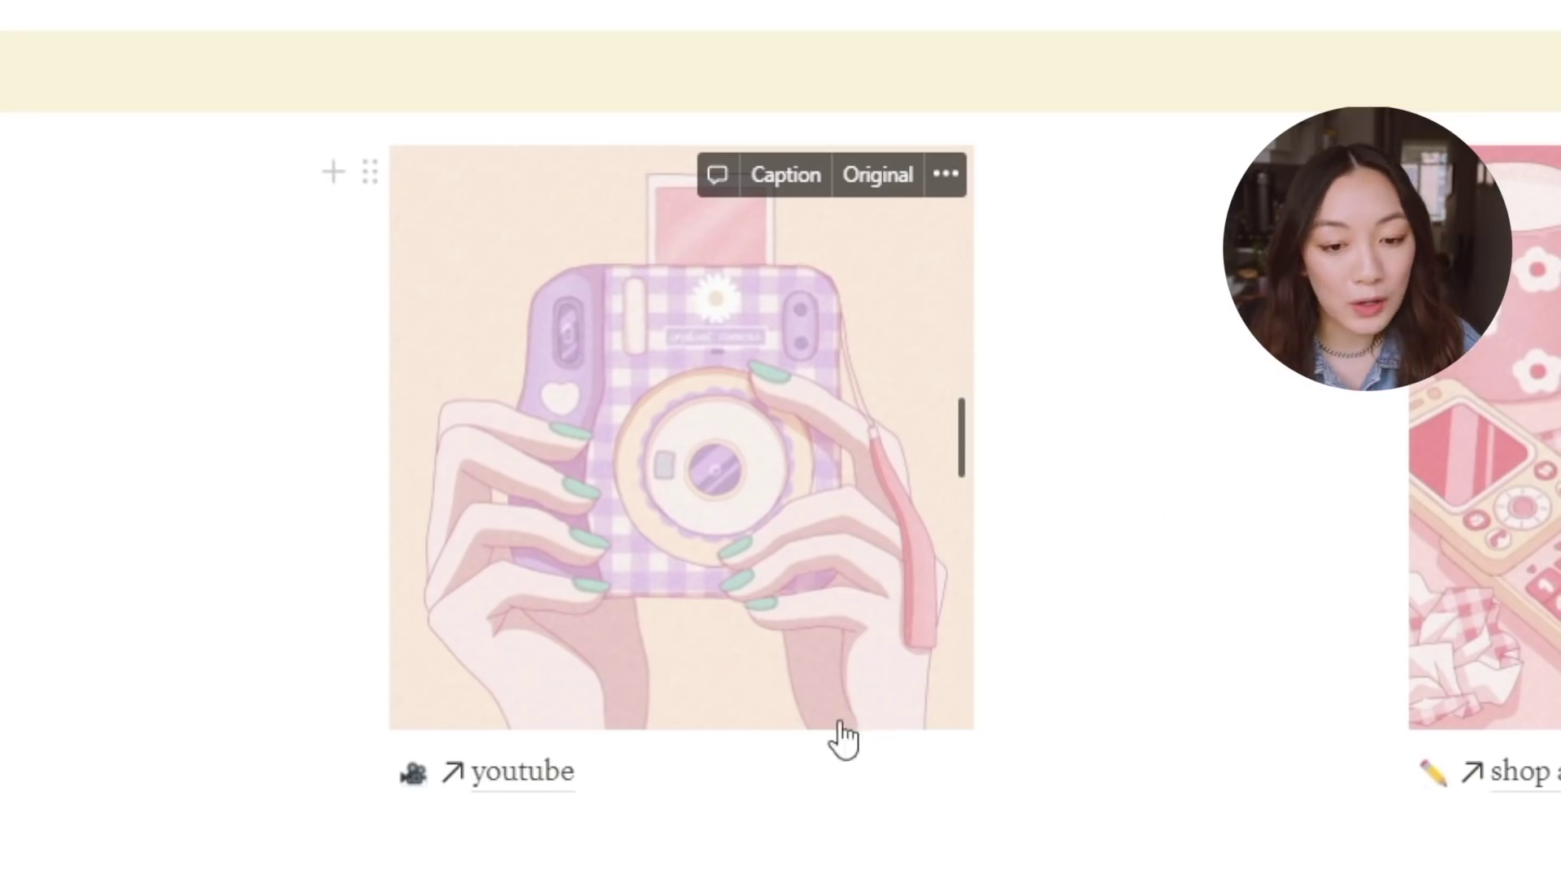
click(552, 781)
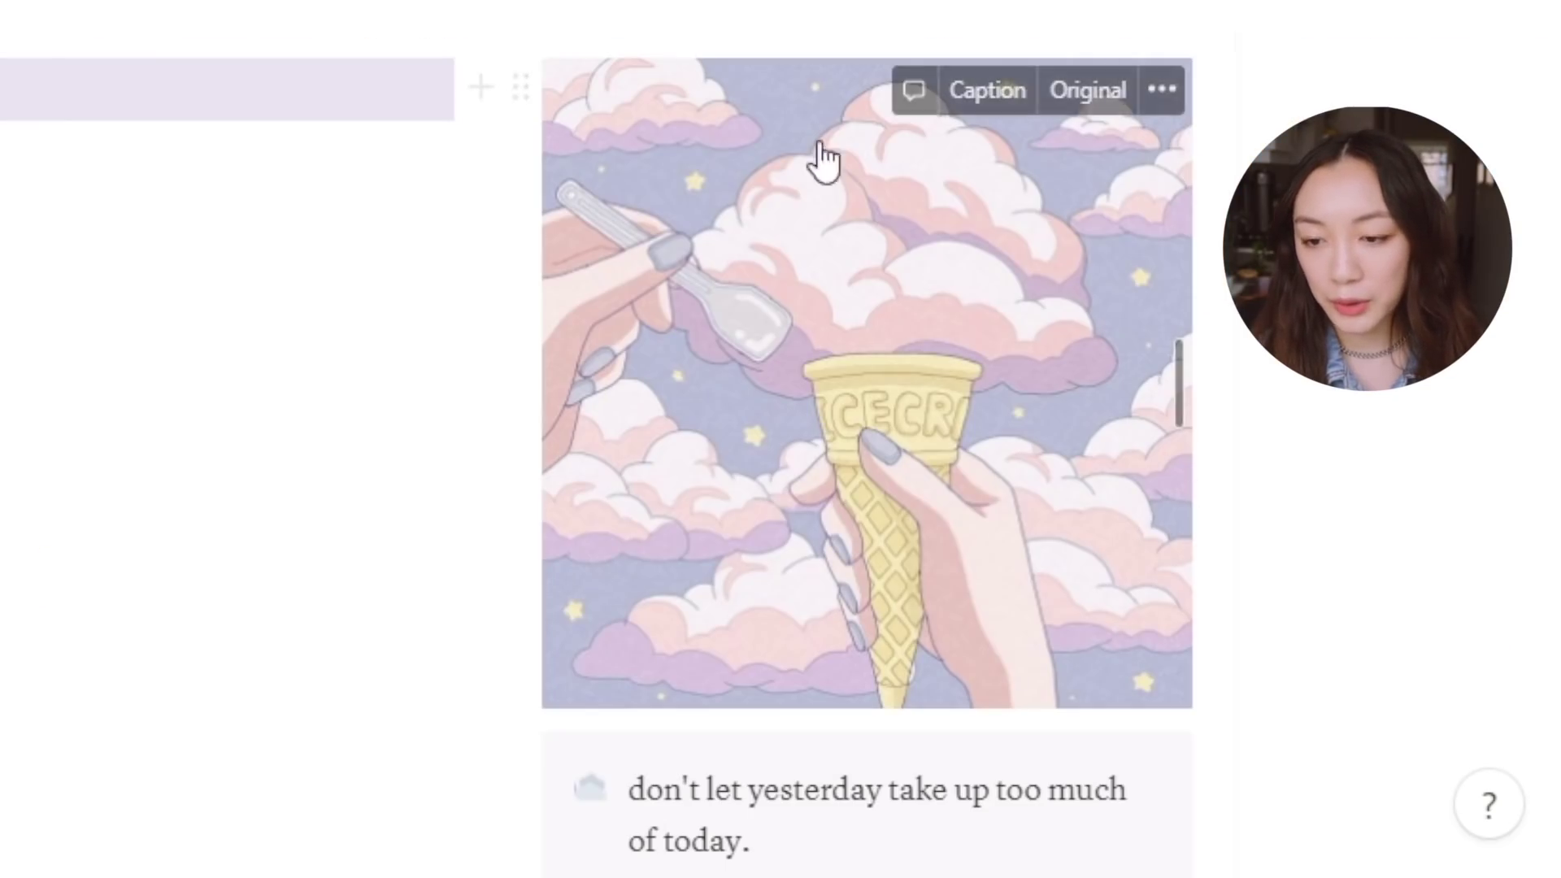
scroll(1150, 314, down, 3)
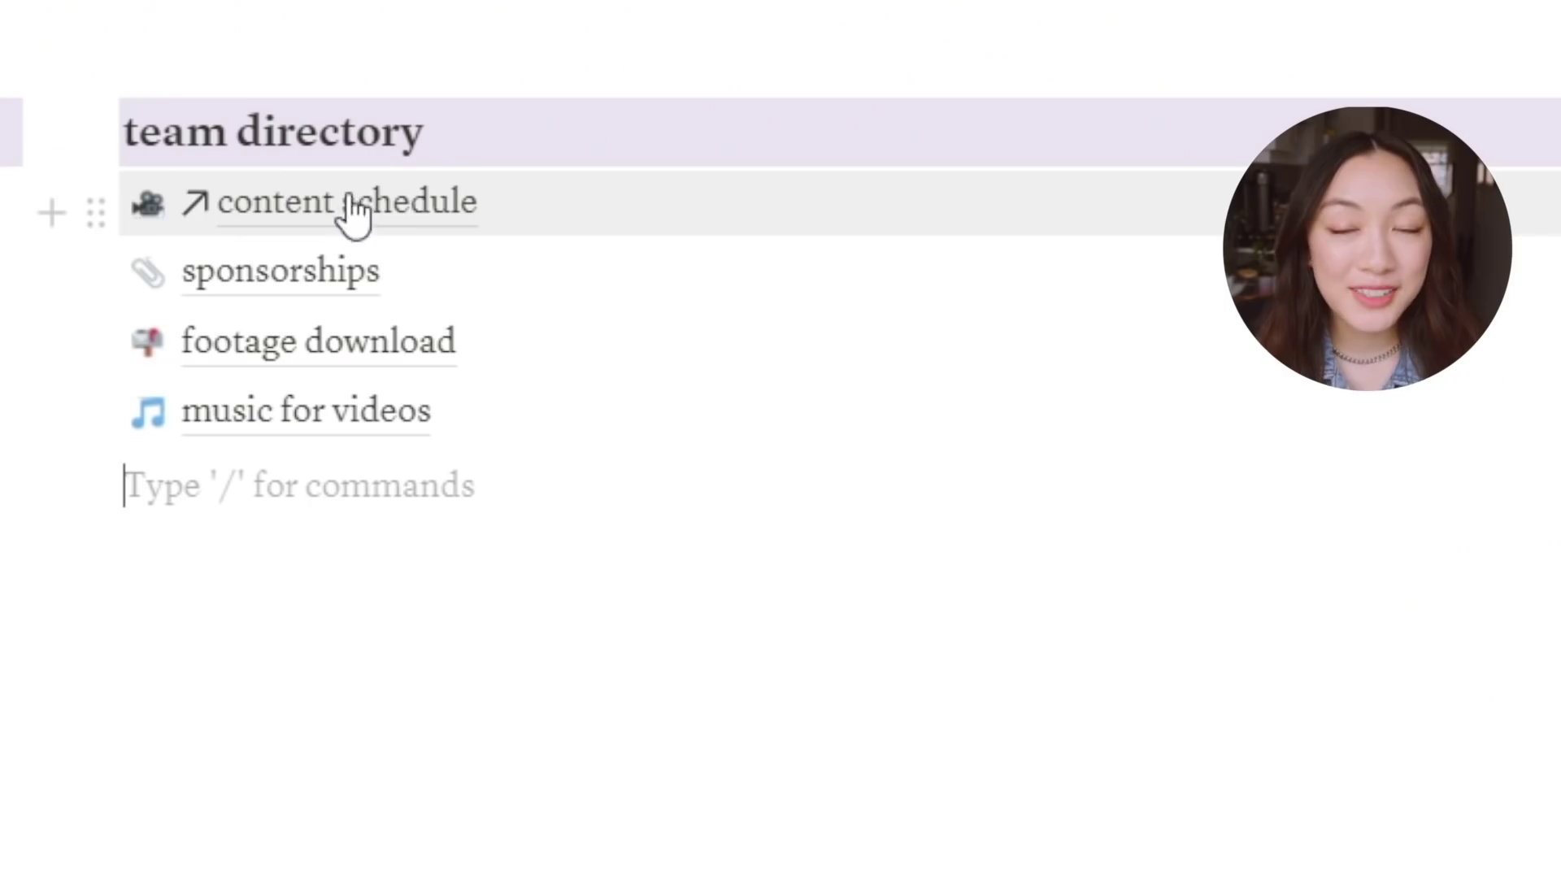
Examine the youtube page's team directory links together with its content schedule and sponsorship directory tables
click(253, 203)
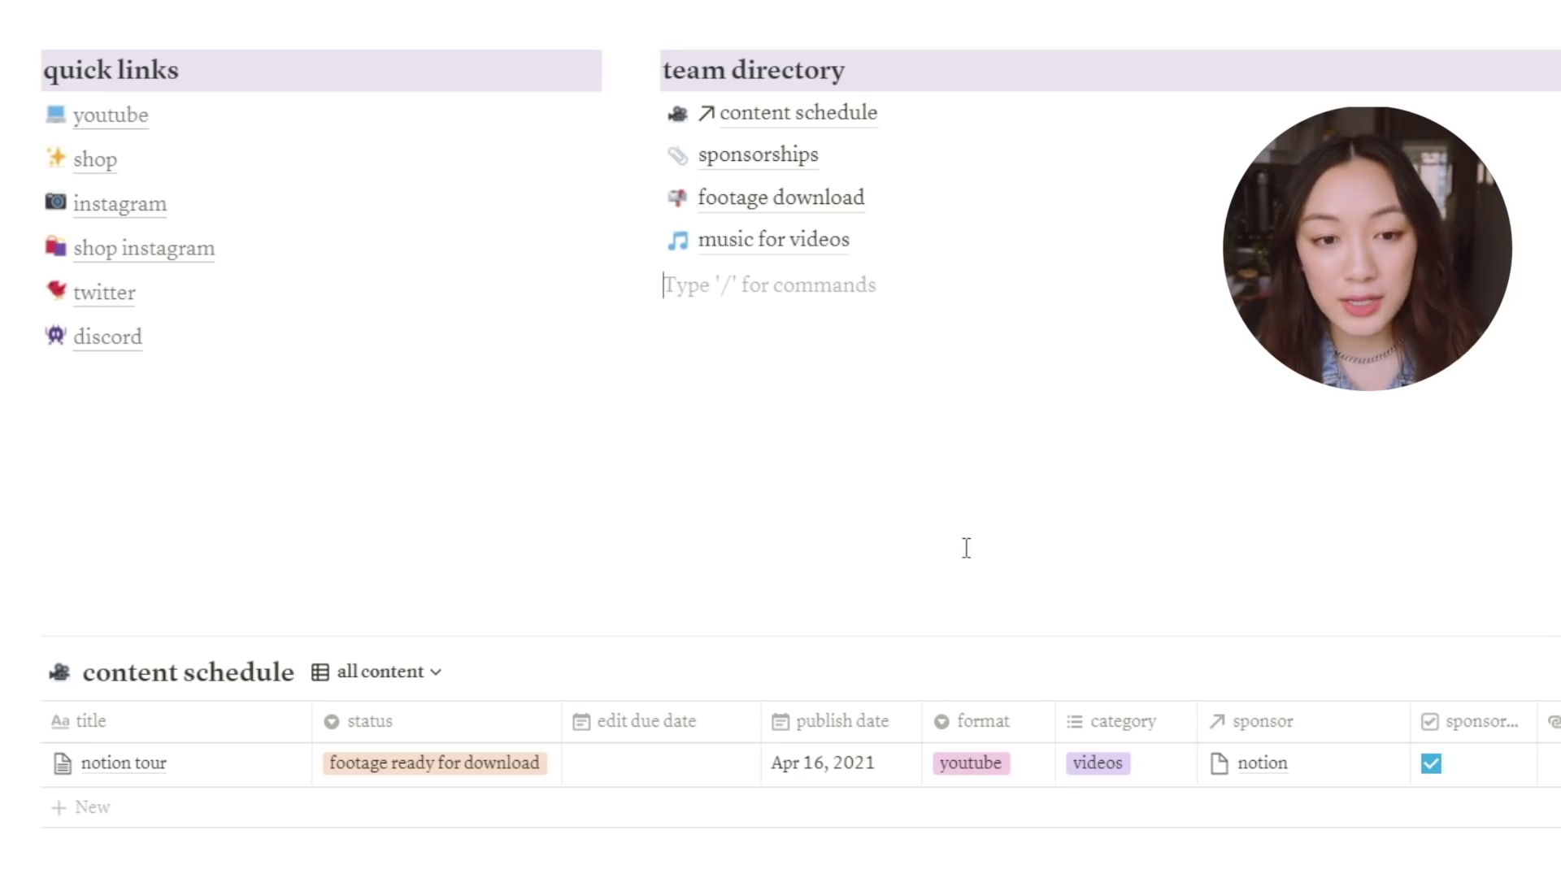
scroll(961, 340, down, 1)
scroll(944, 363, up, 1)
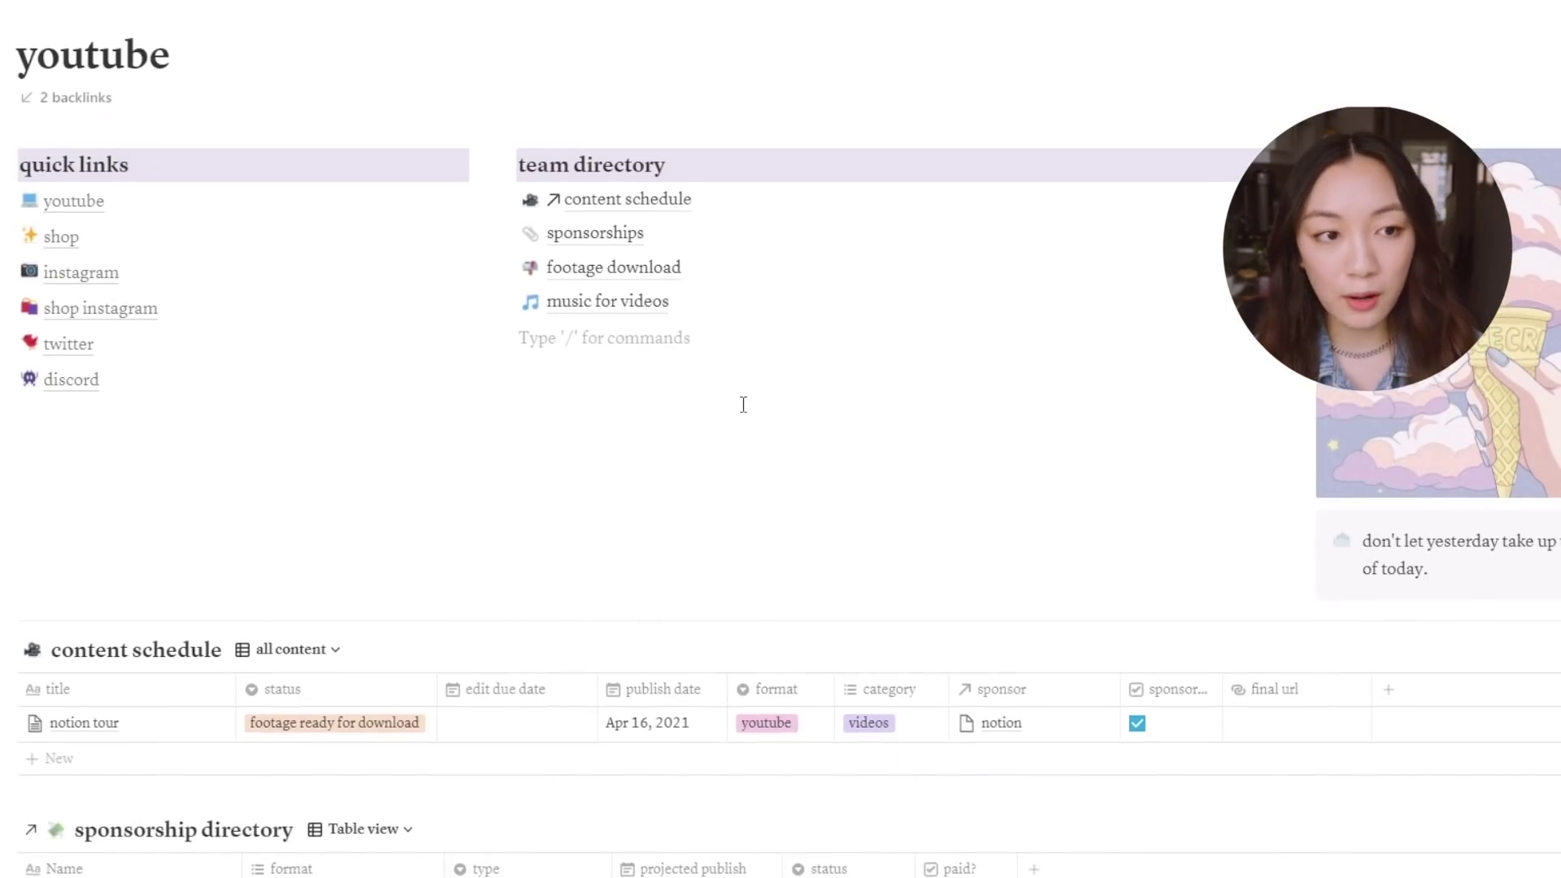
scroll(743, 404, down, 2)
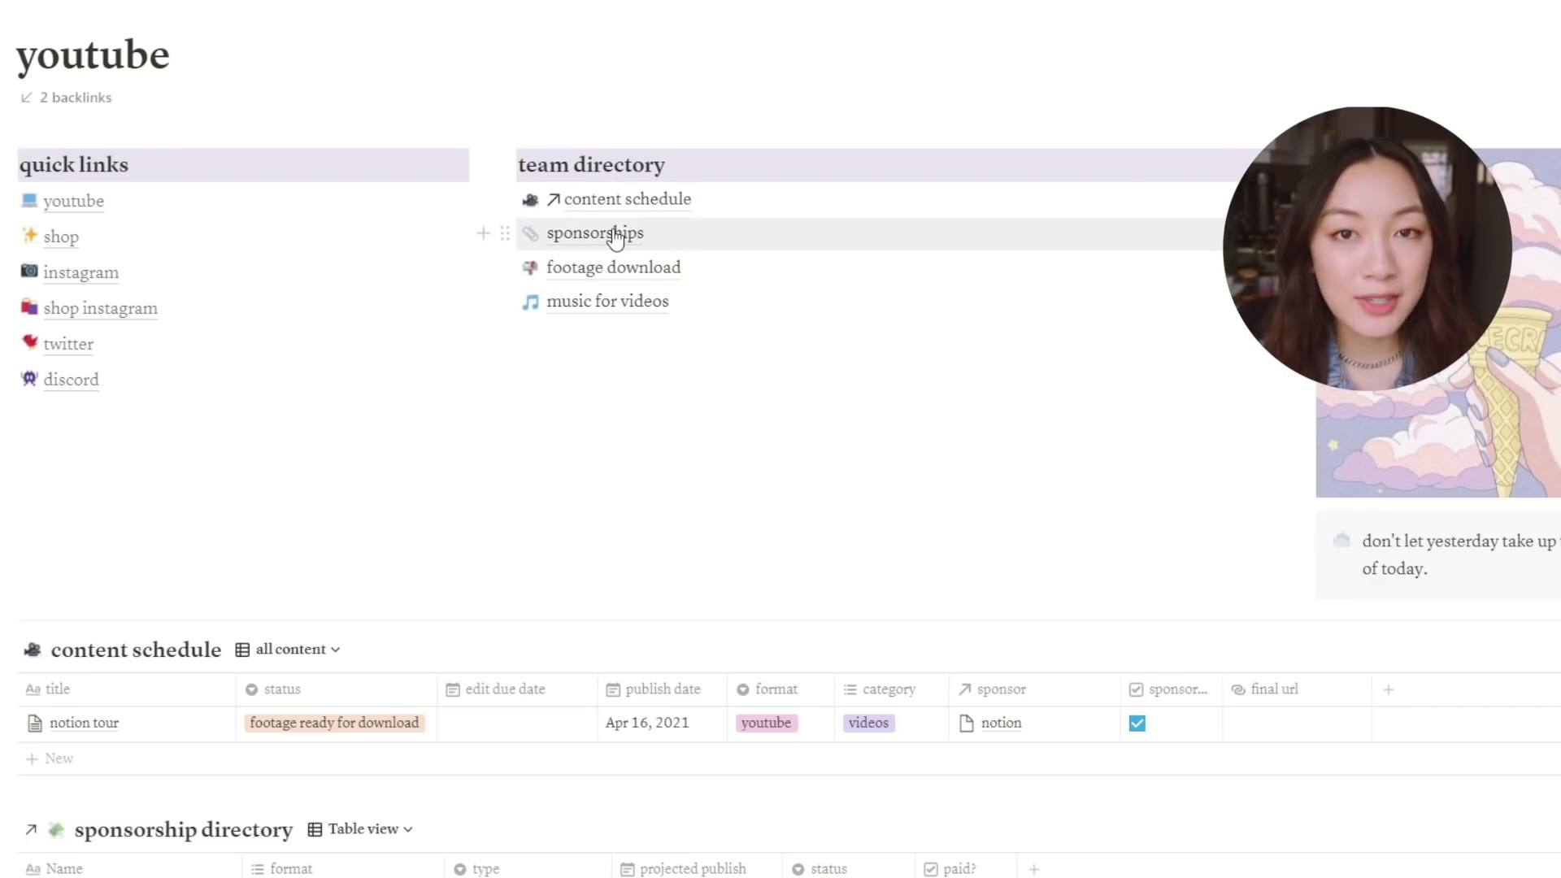
click(622, 236)
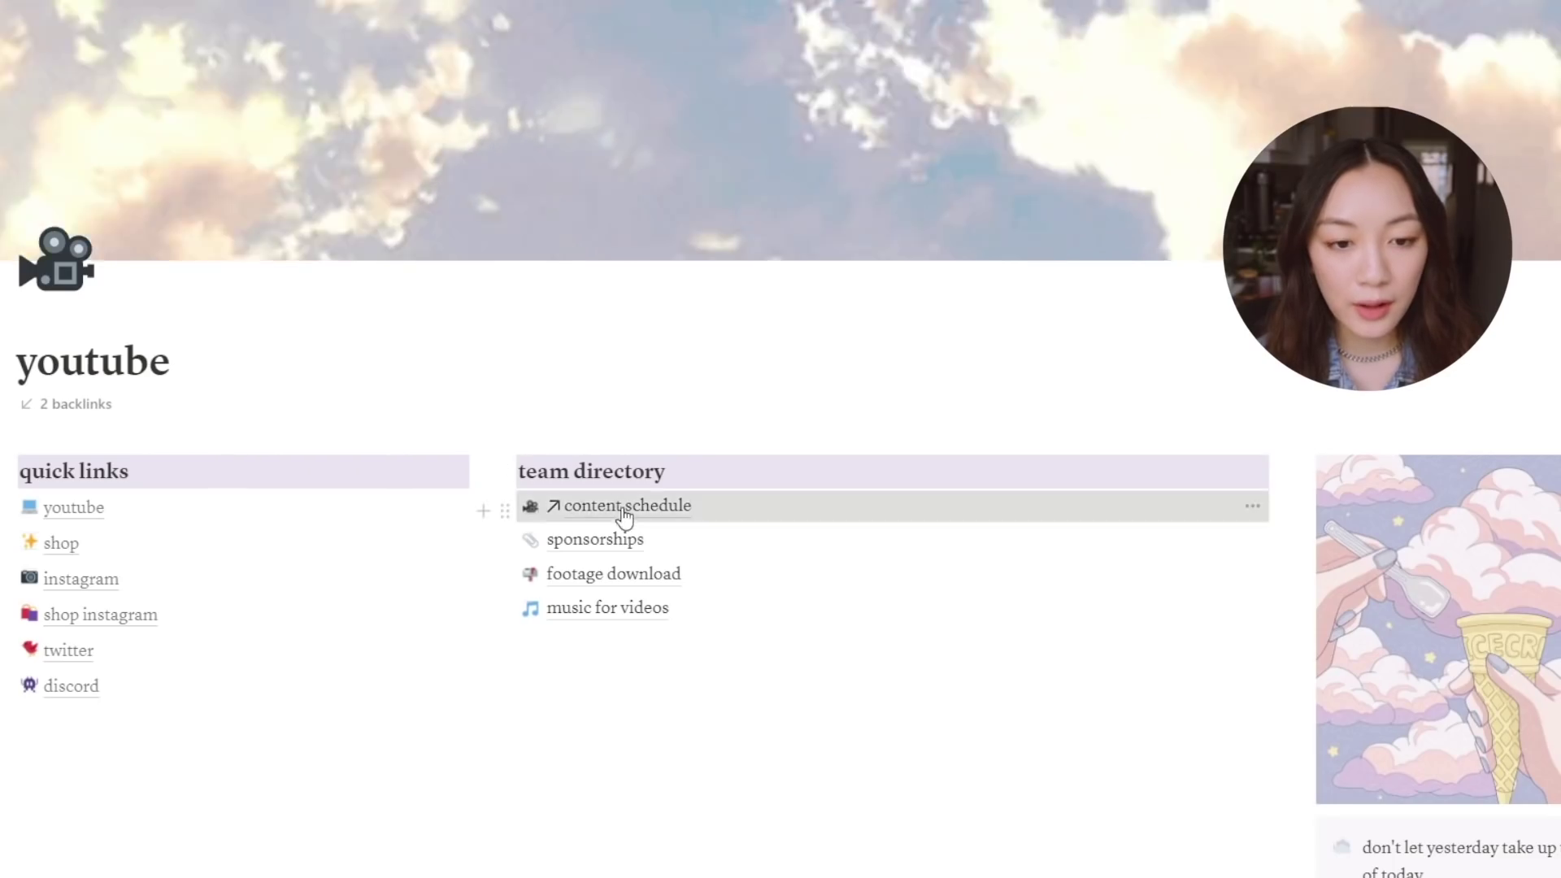
click(620, 508)
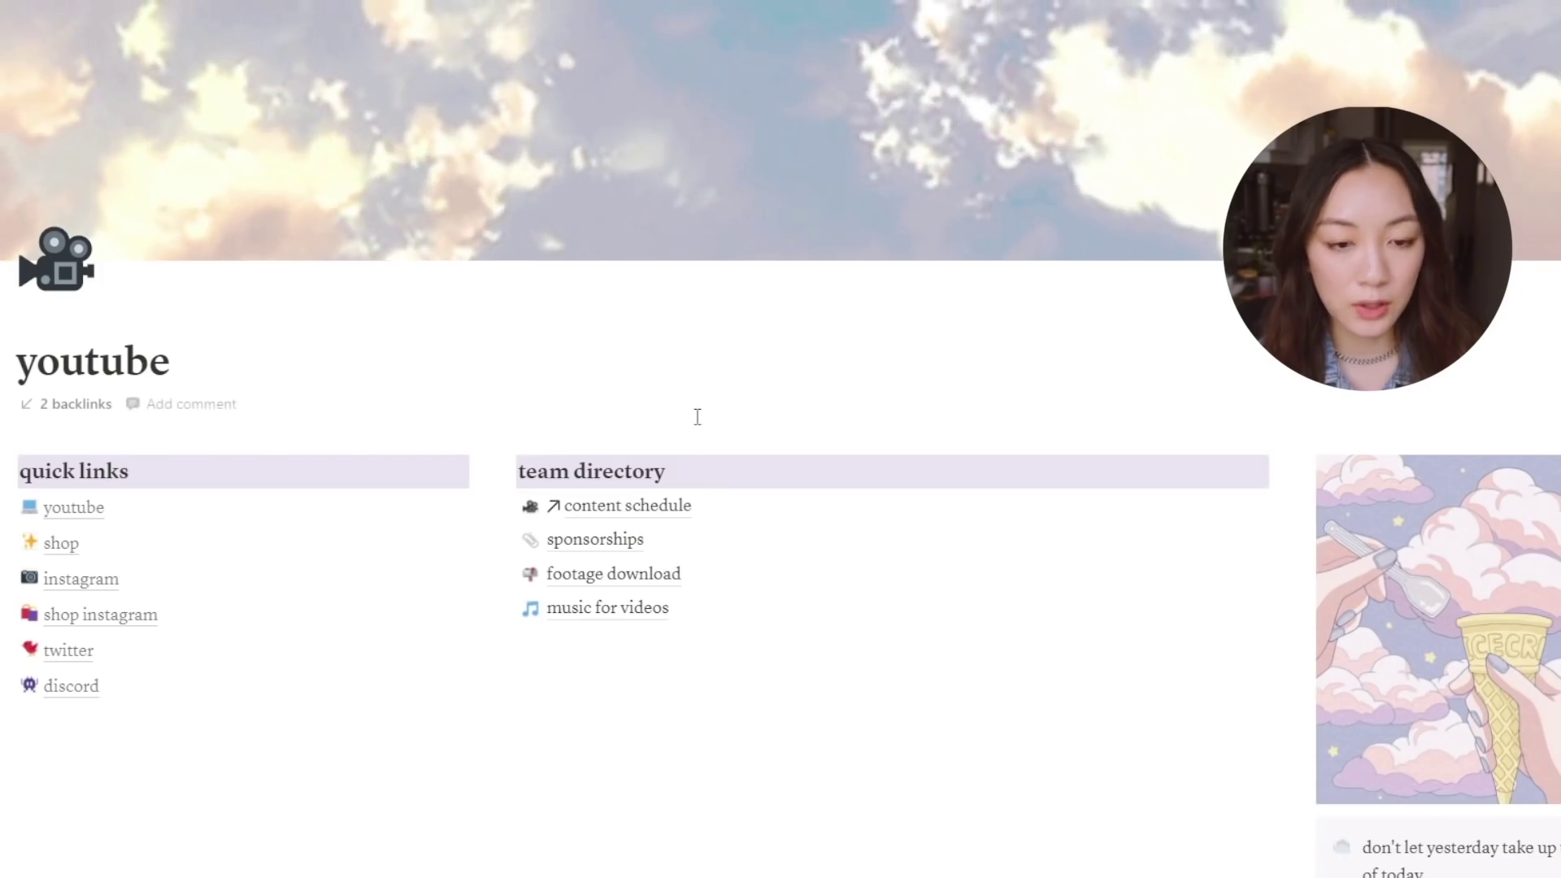
scroll(697, 415, down, 1)
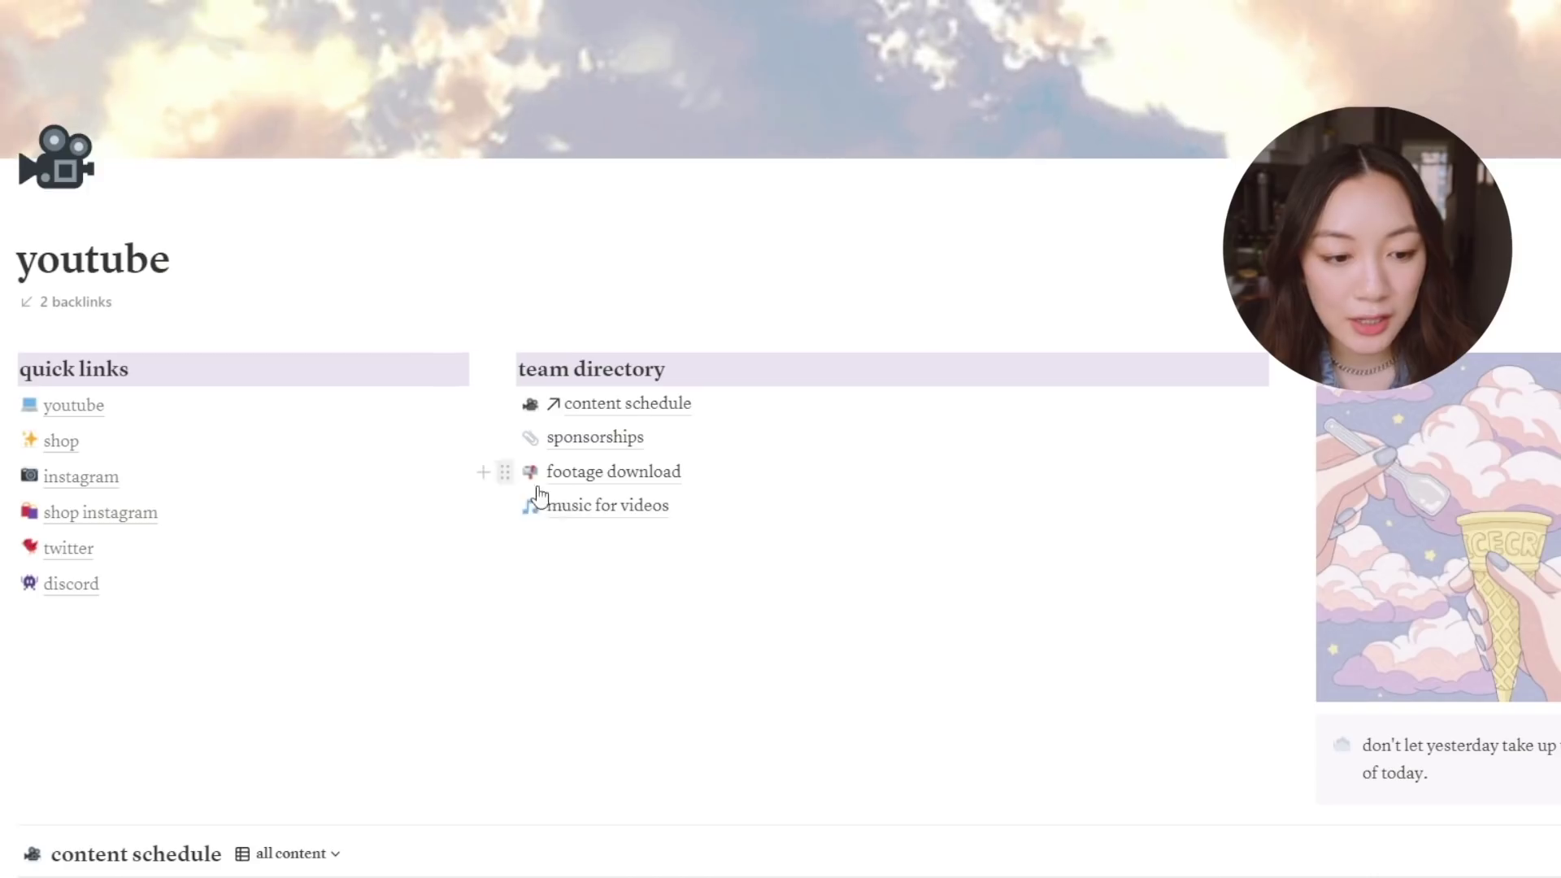
Open the notion tour entry in the content schedule and view the options available for its status property
scroll(680, 631, down, 4)
scroll(679, 630, down, 2)
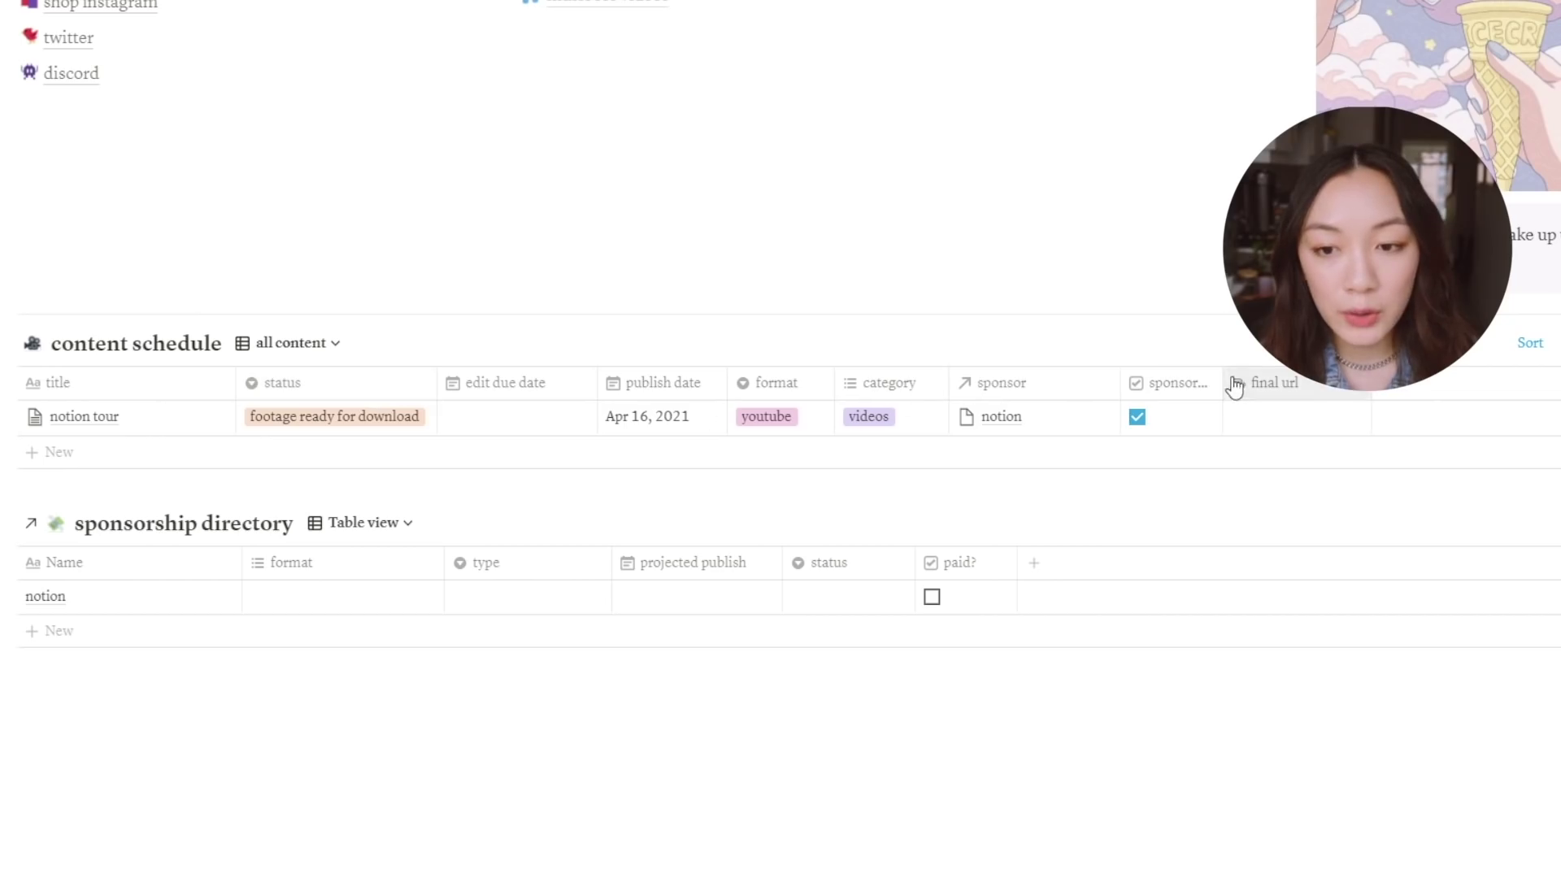
click(201, 421)
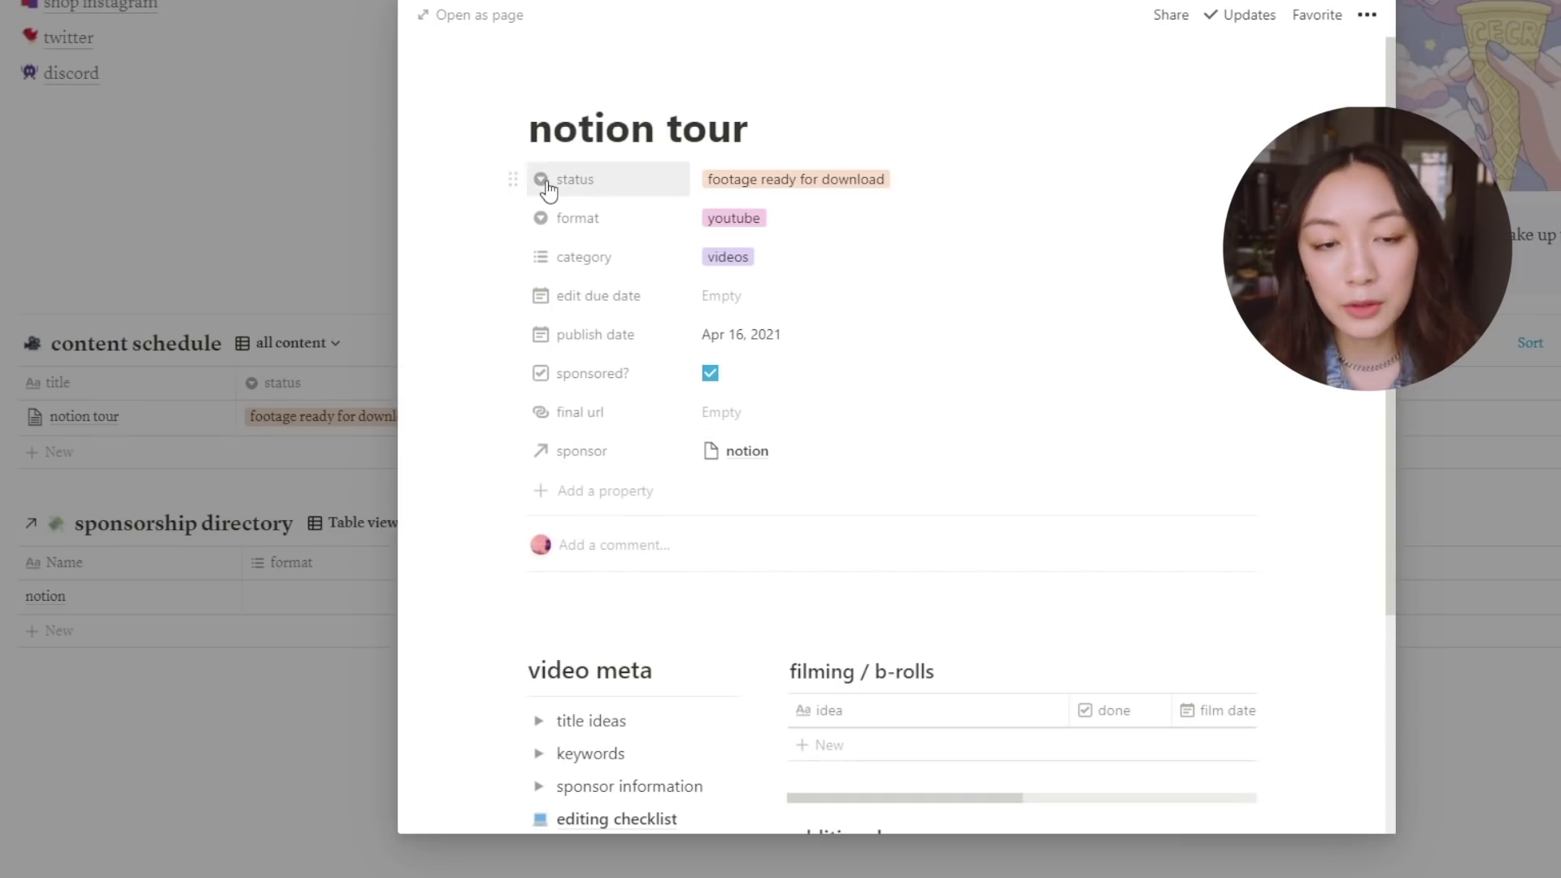
click(880, 189)
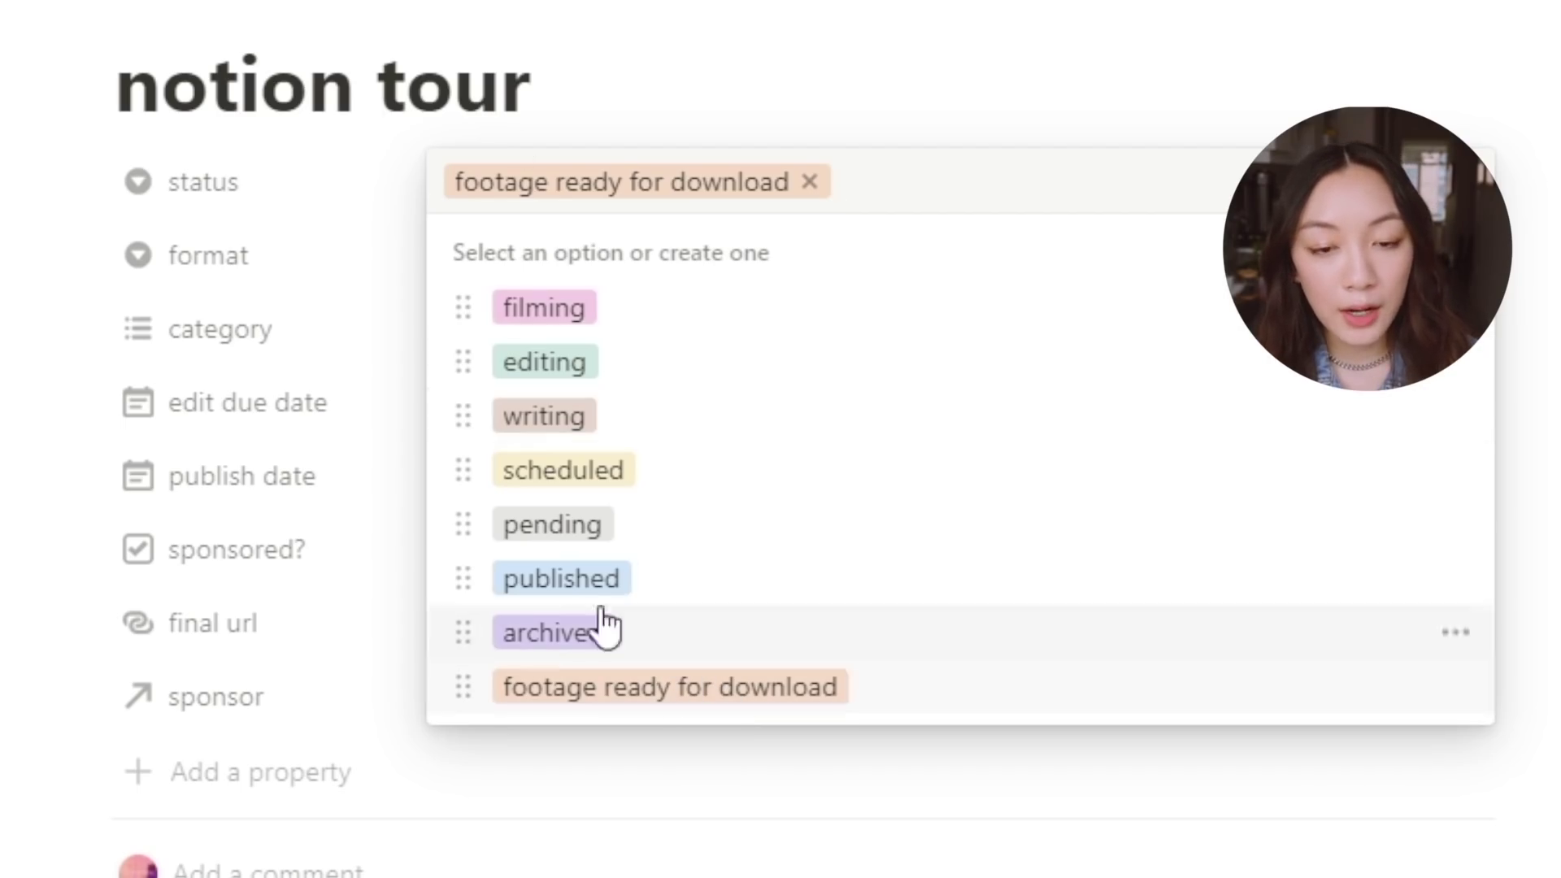
click(660, 838)
Add an empty row to the filming / b-rolls table in the notion tour entry
scroll(836, 84, down, 10)
scroll(704, 153, up, 4)
scroll(488, 203, down, 4)
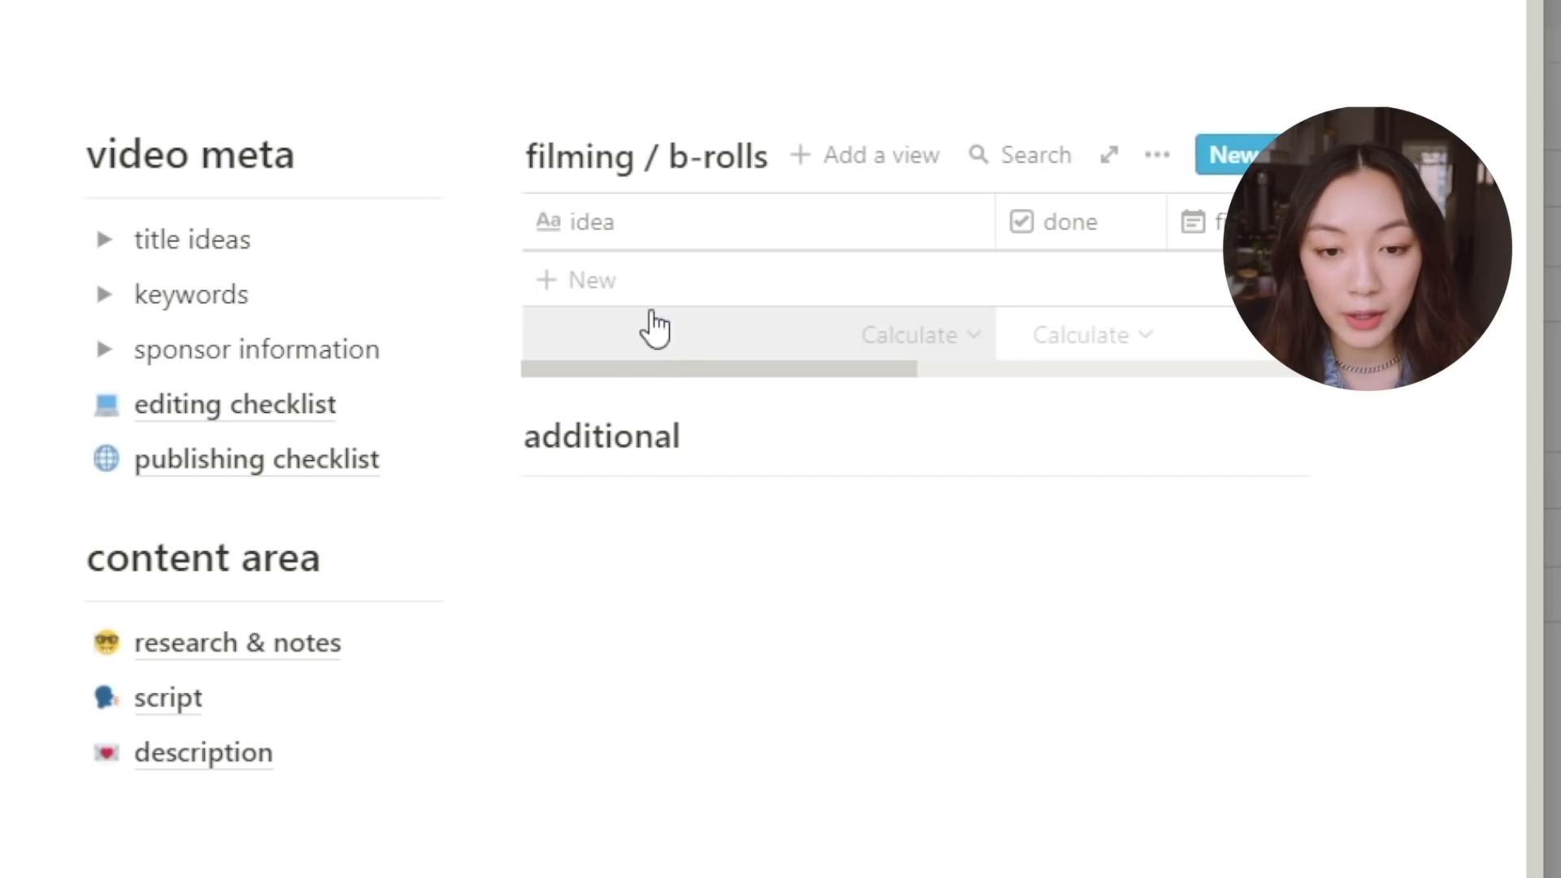
click(599, 295)
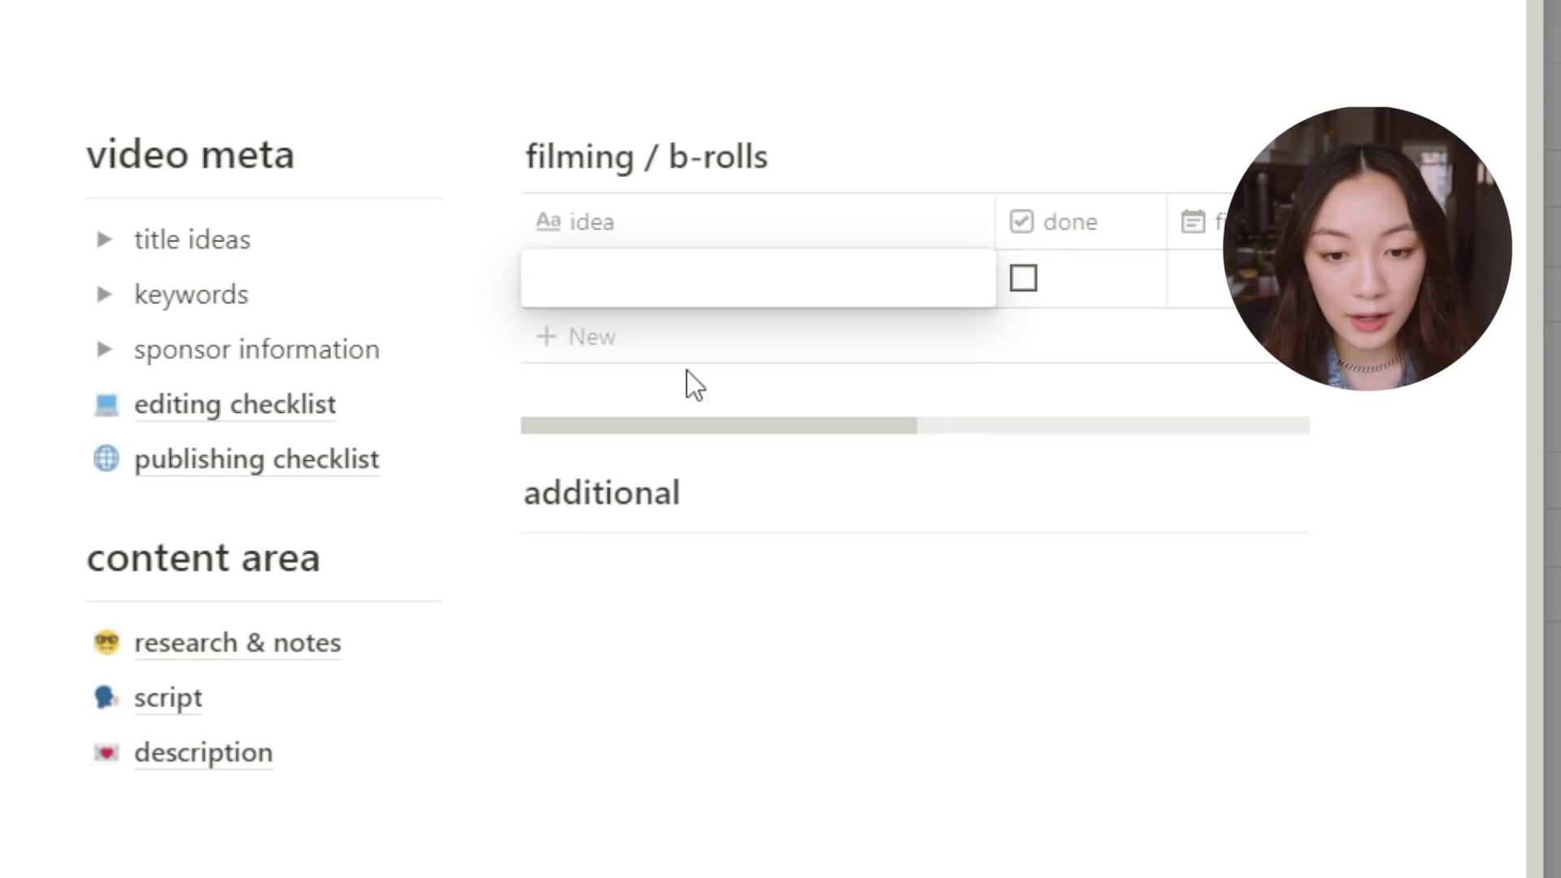
key(Escape)
Look inside the title ideas, keywords and sponsor information toggles under video meta, leaving them collapsed
click(114, 252)
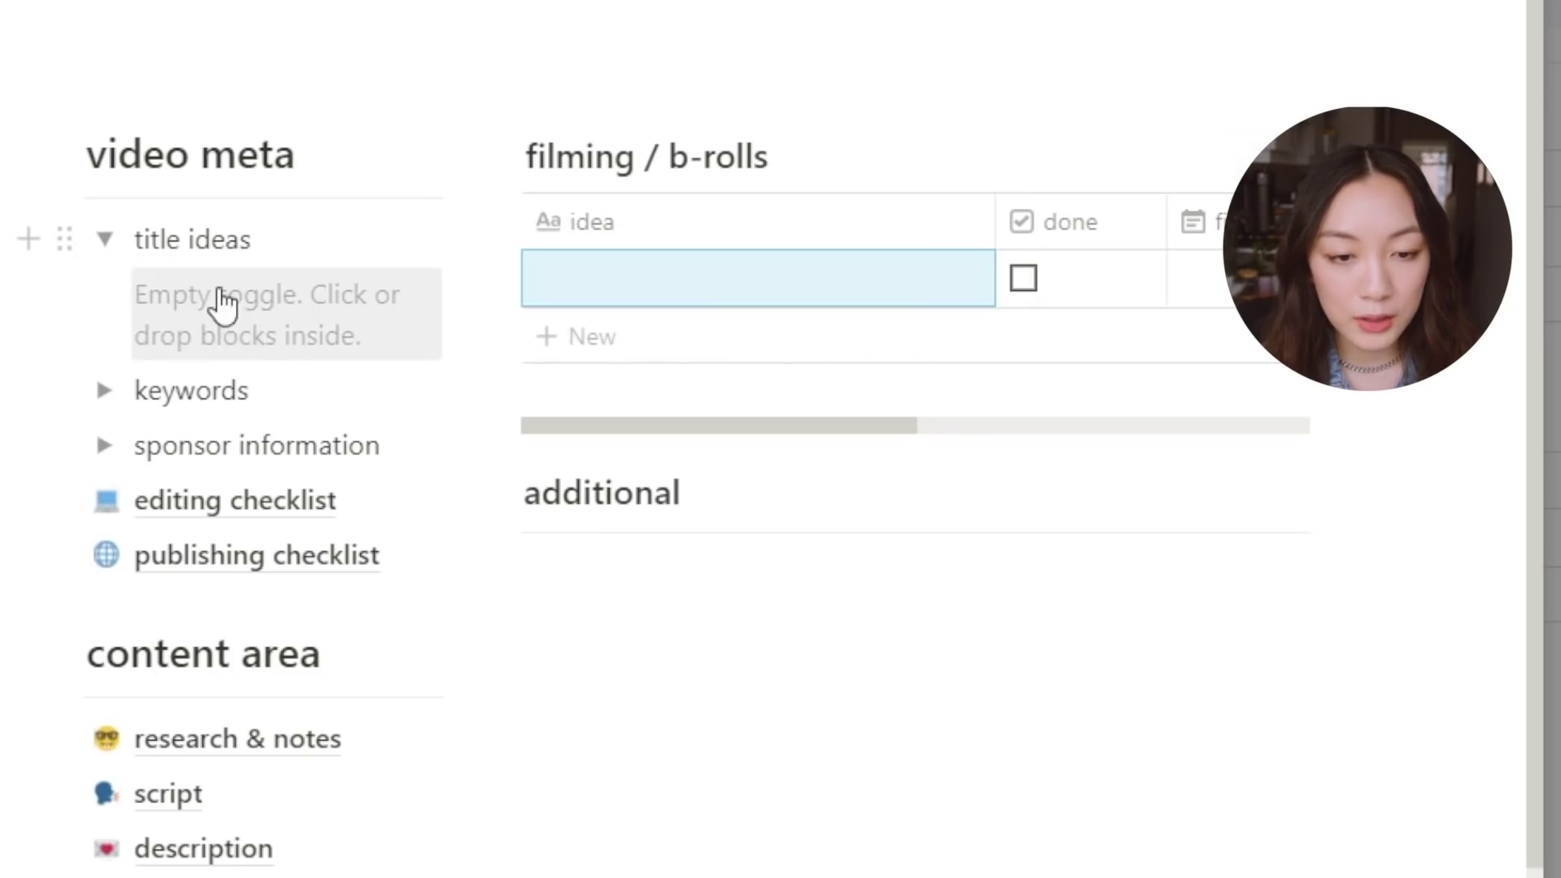
click(116, 253)
click(116, 294)
click(116, 350)
click(118, 352)
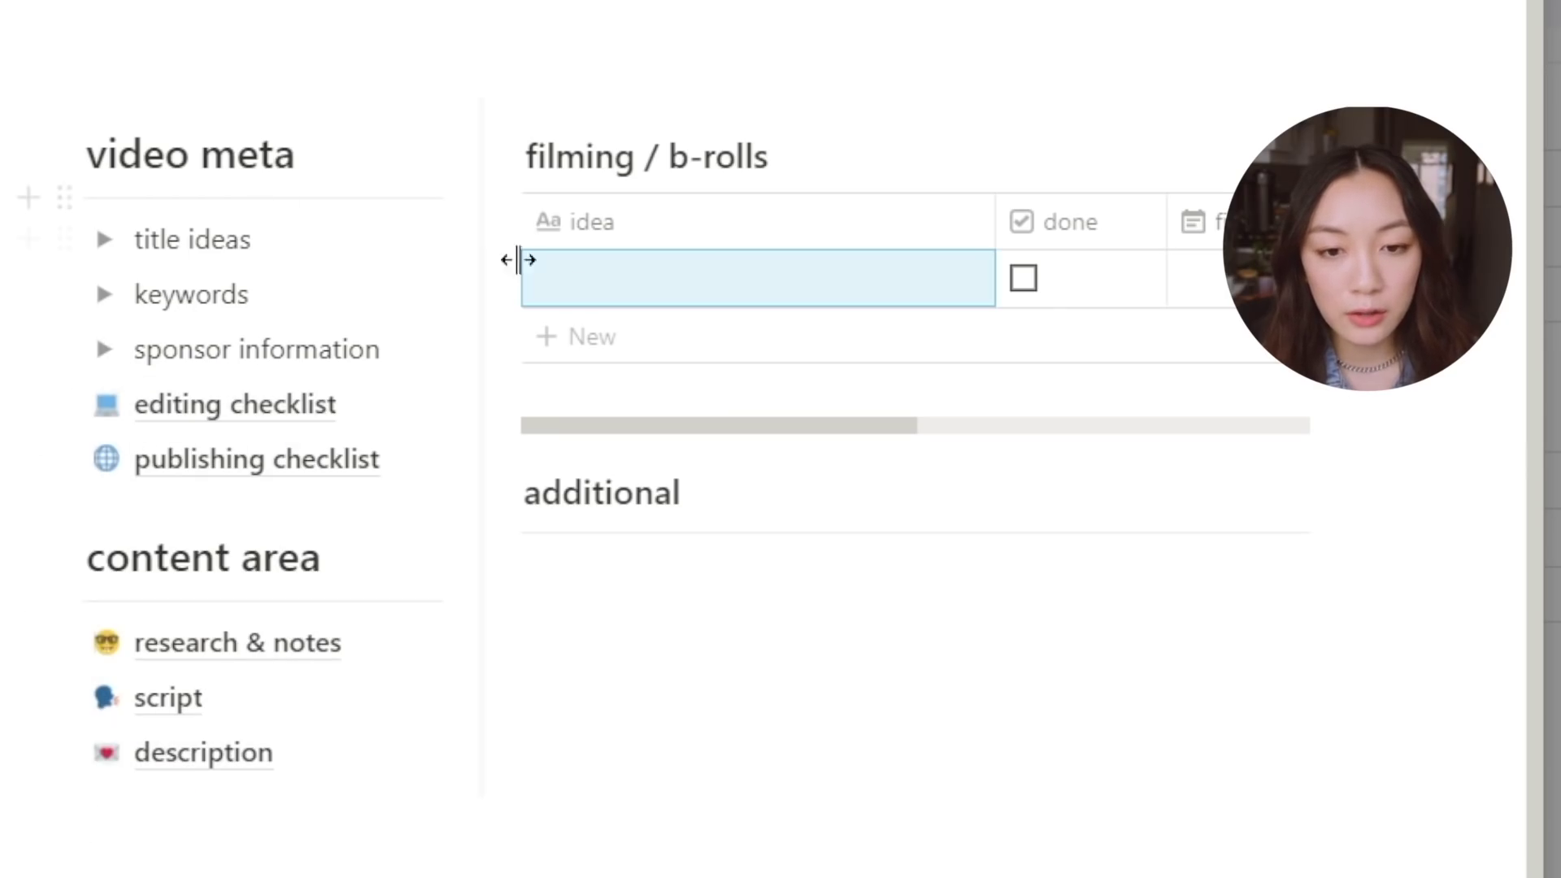
Post the comment "hi" on the notion tour entry and open the entry as a full page
scroll(666, 569, up, 5)
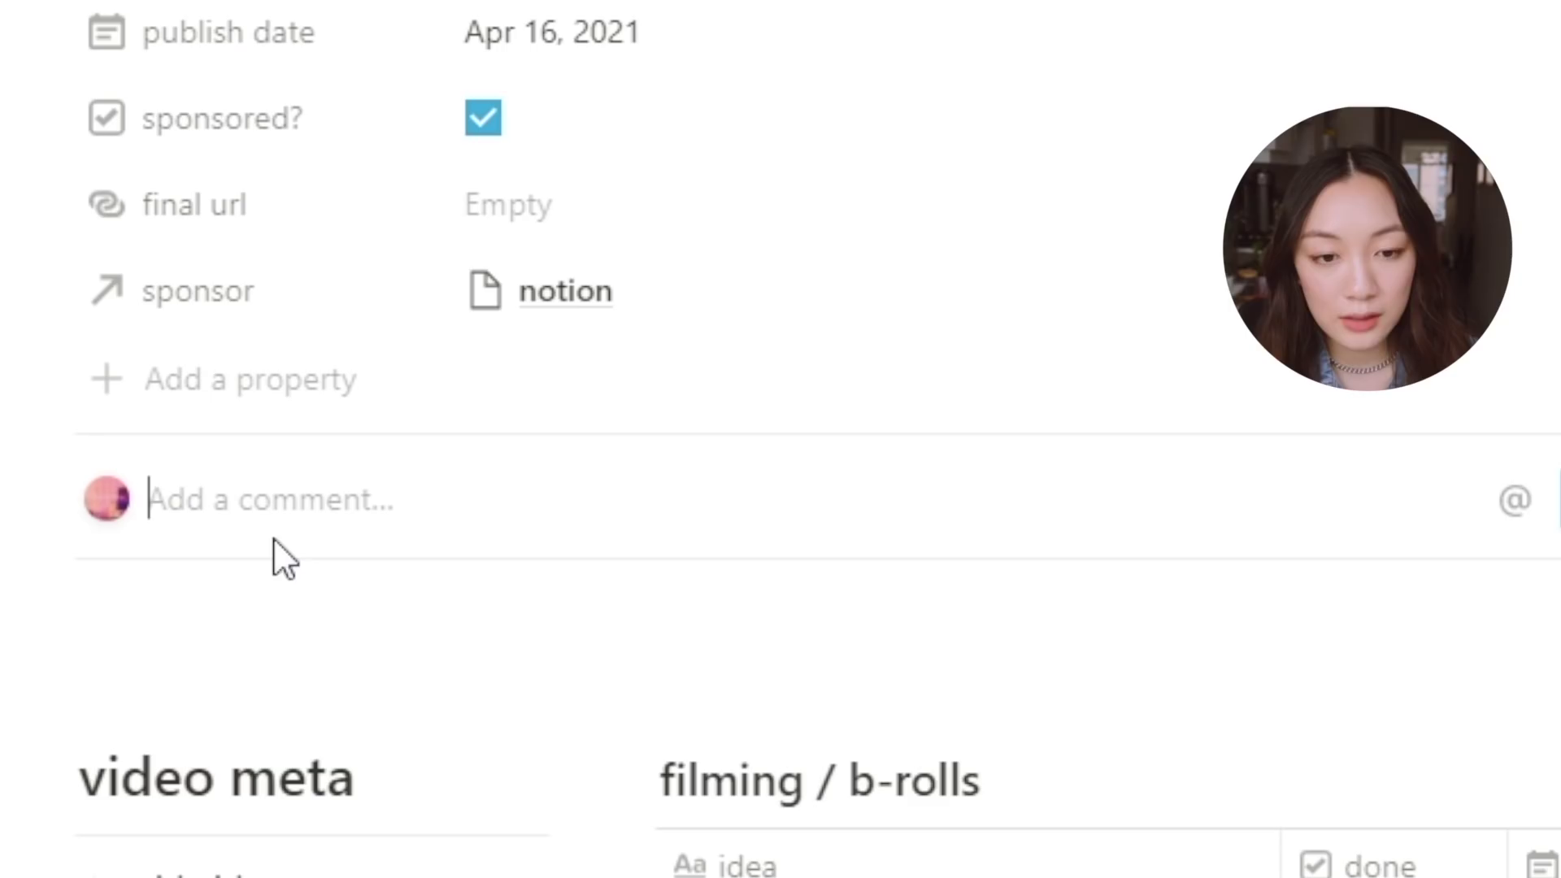
text(h)
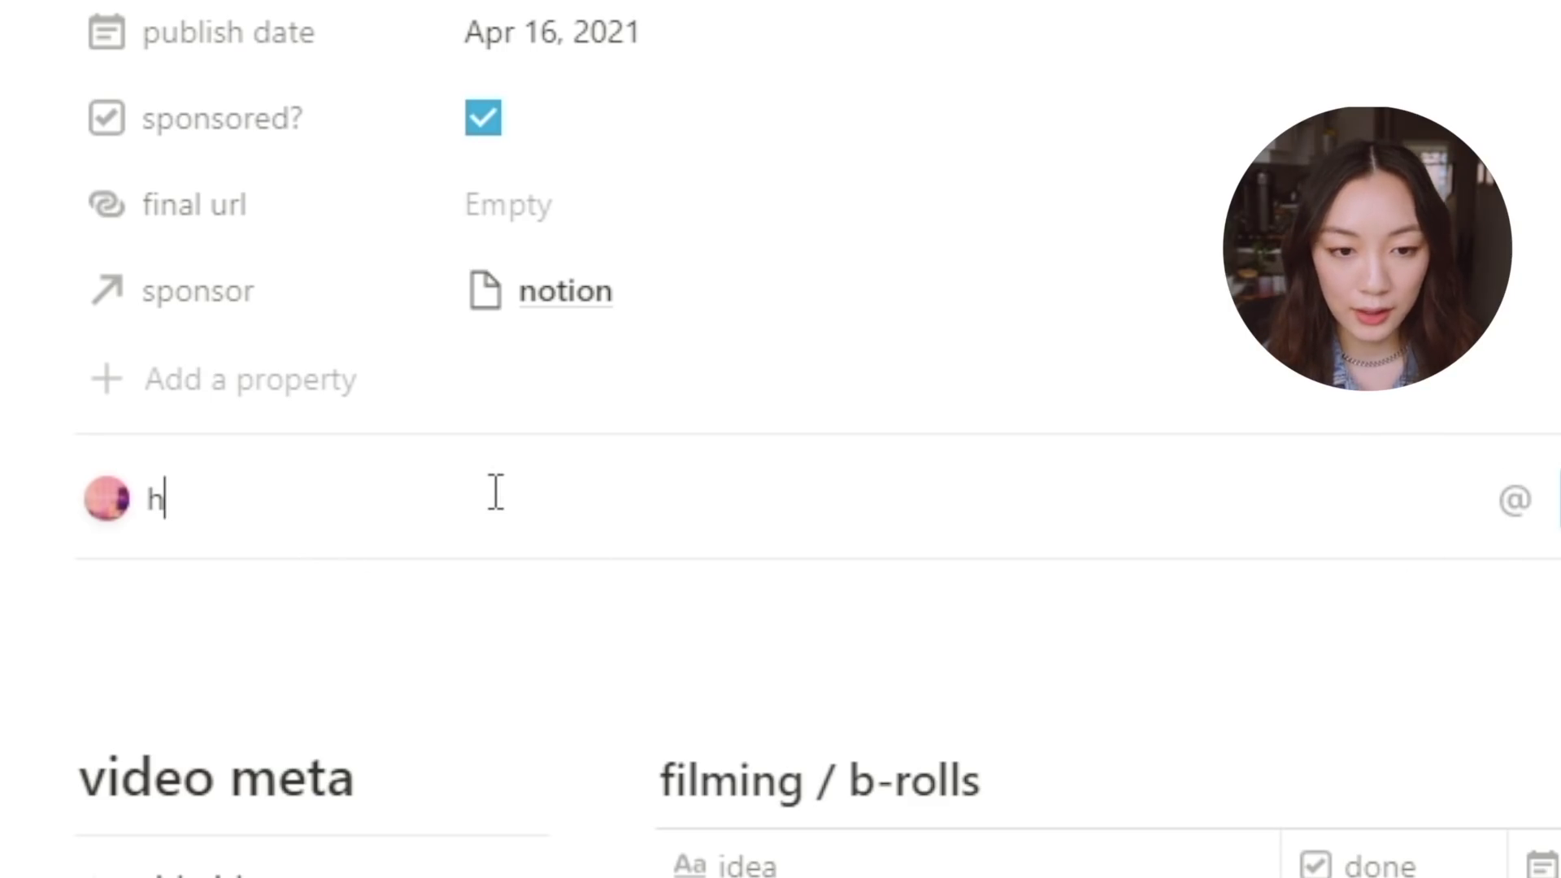
text(i)
key(Return)
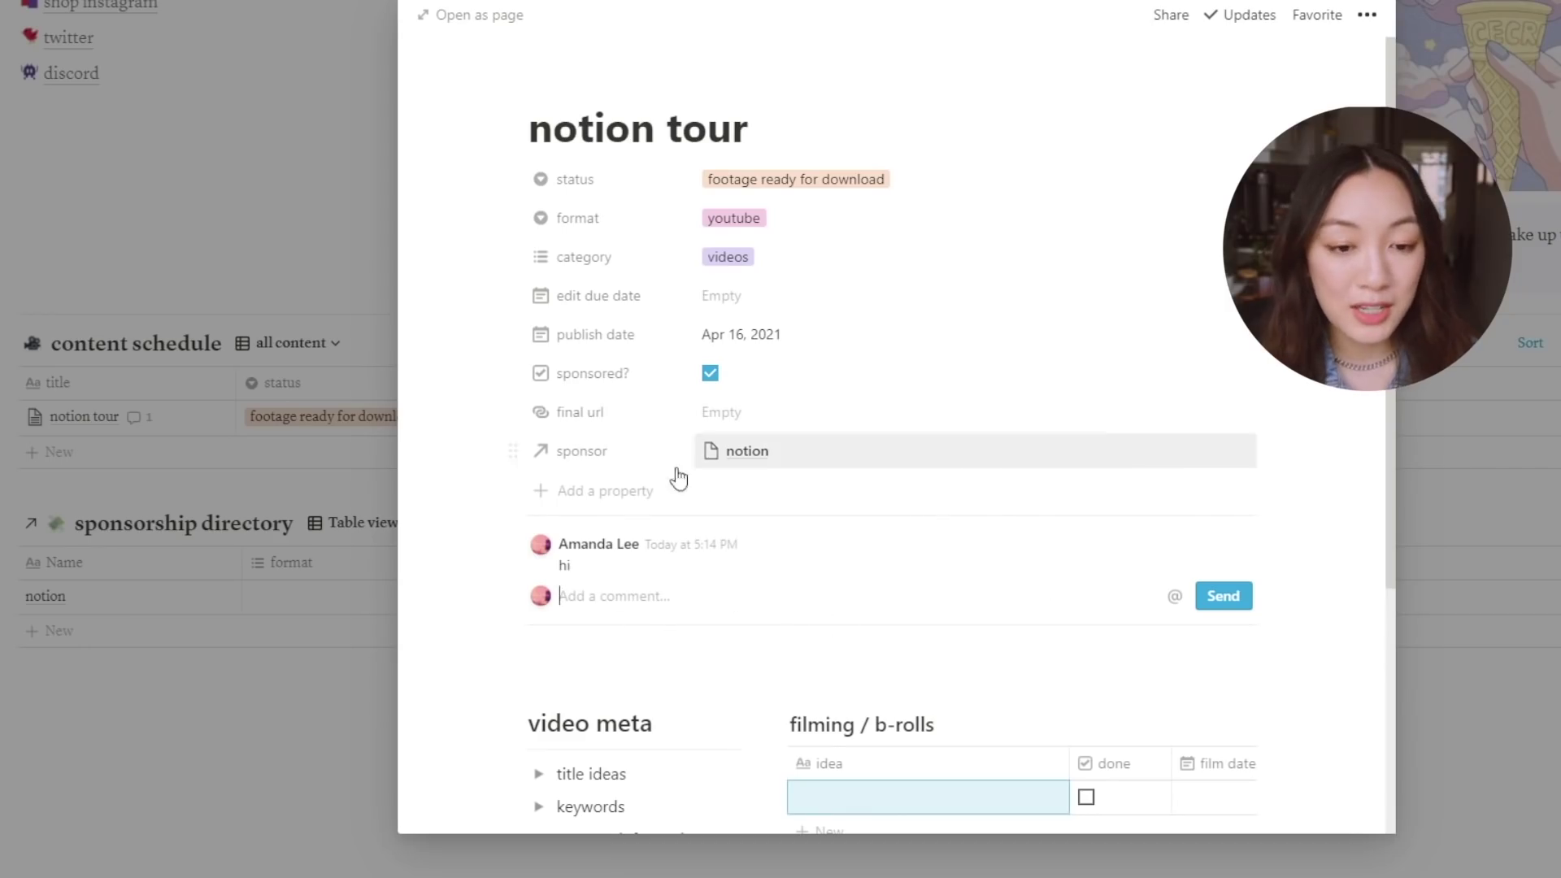
click(486, 18)
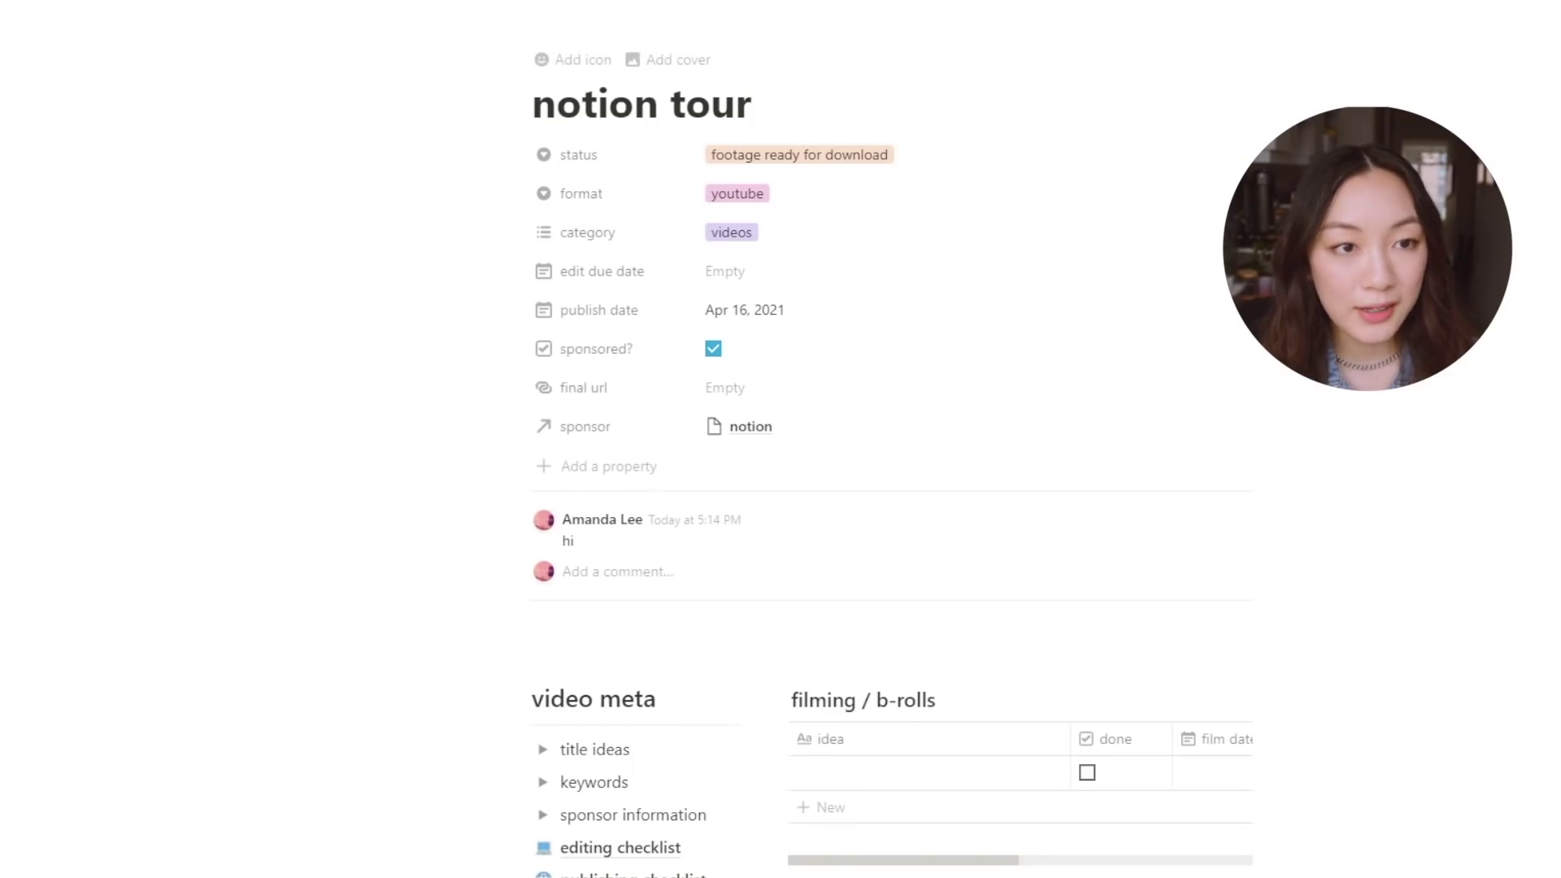
Return to the youtube page and add a "weekly spread" entry with status pending to the content schedule
key(alt+Left)
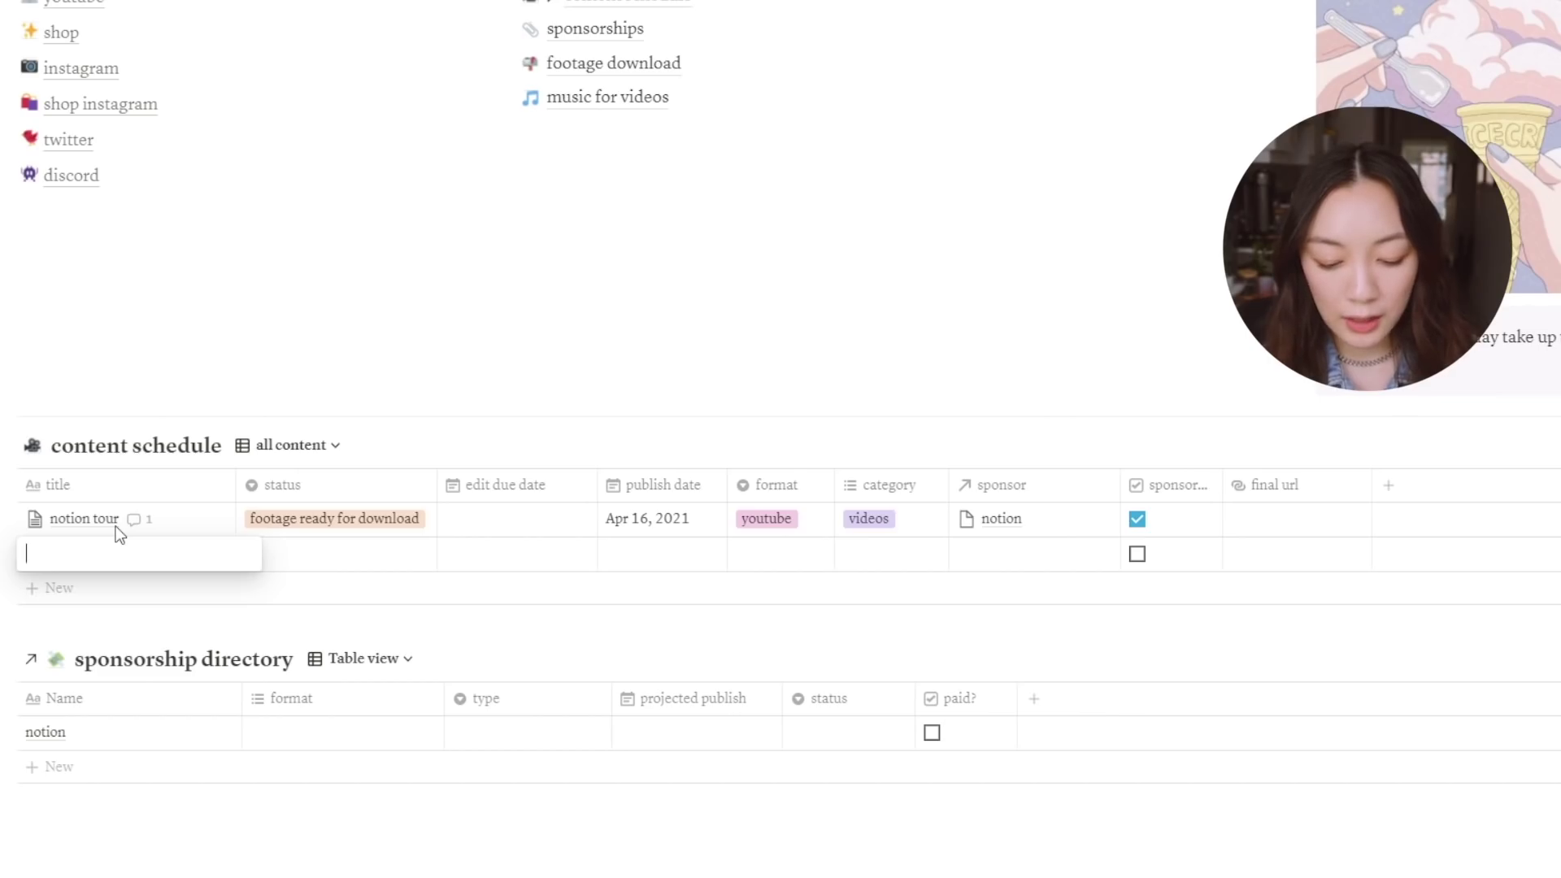
text(weekly spread)
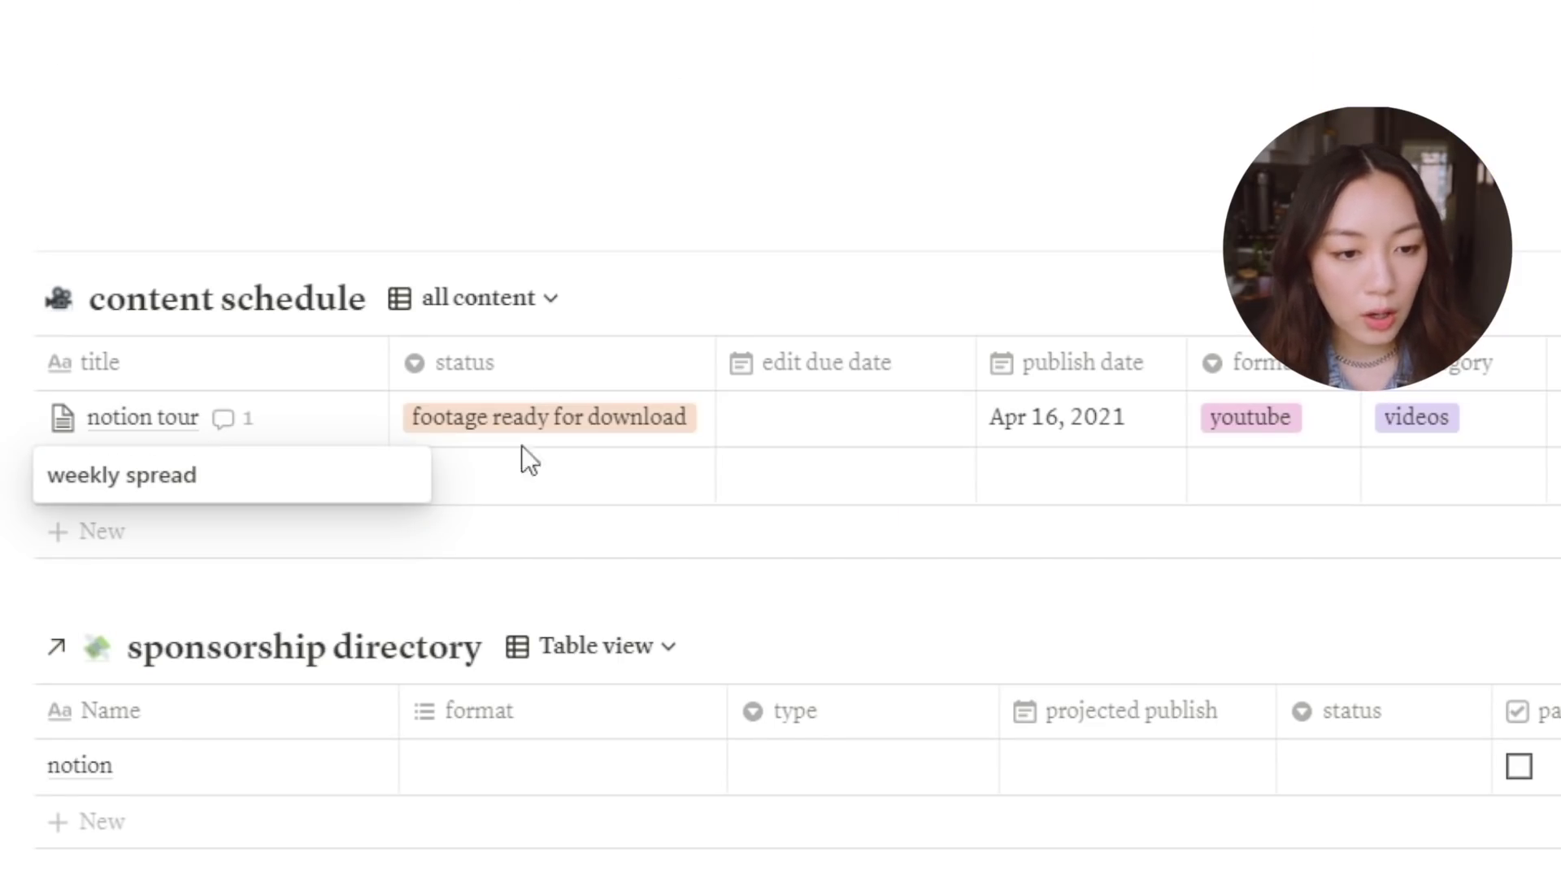
key(Escape)
click(523, 471)
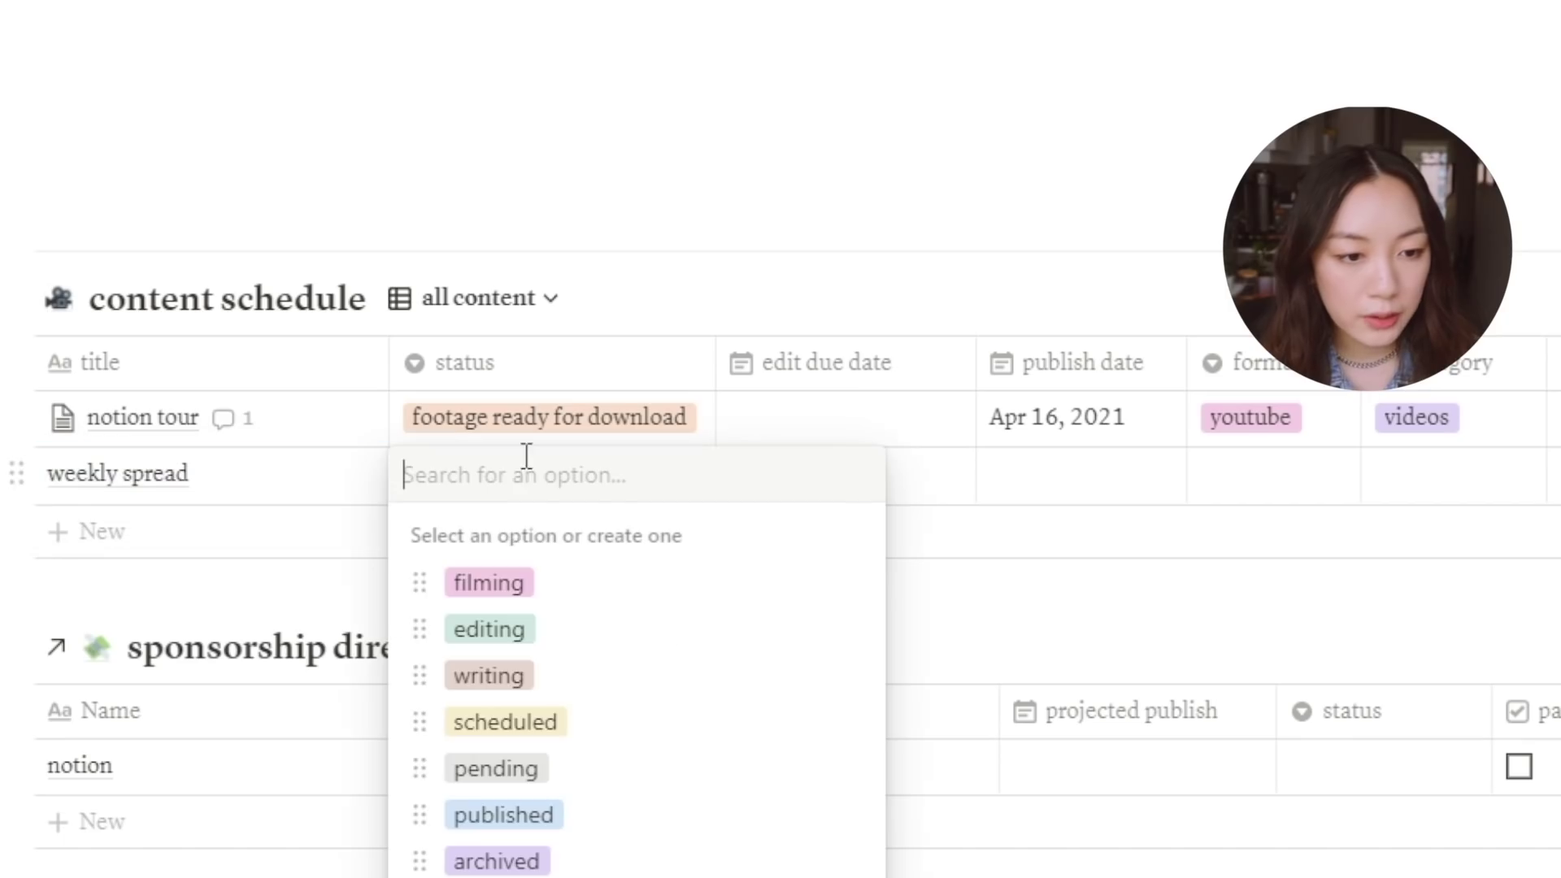
click(520, 768)
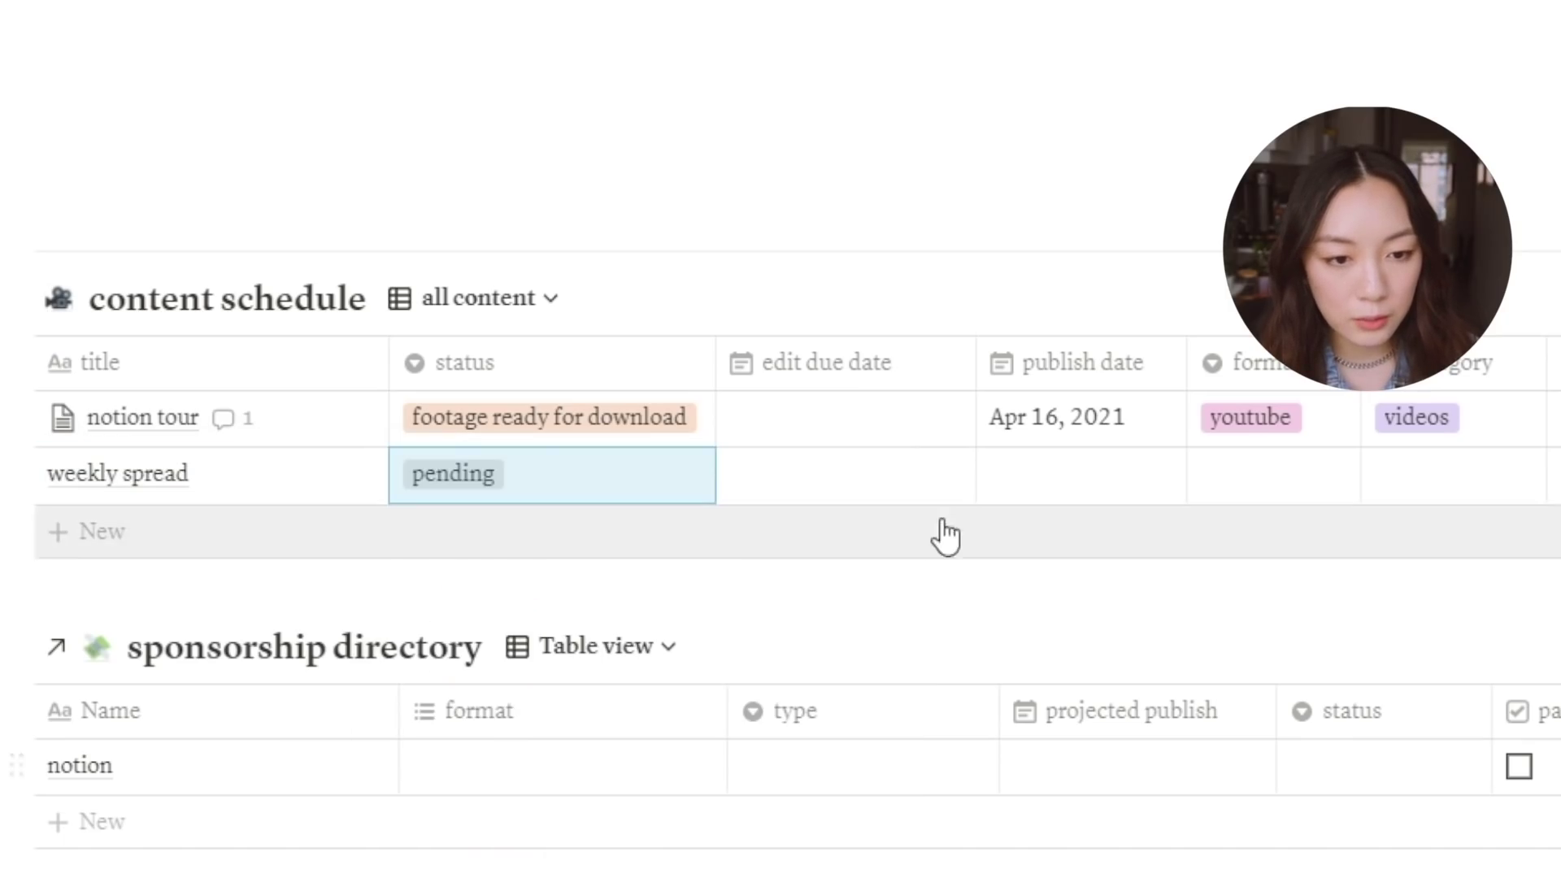
Set the weekly spread entry's format to instagram and create "reels" as its category
click(1269, 486)
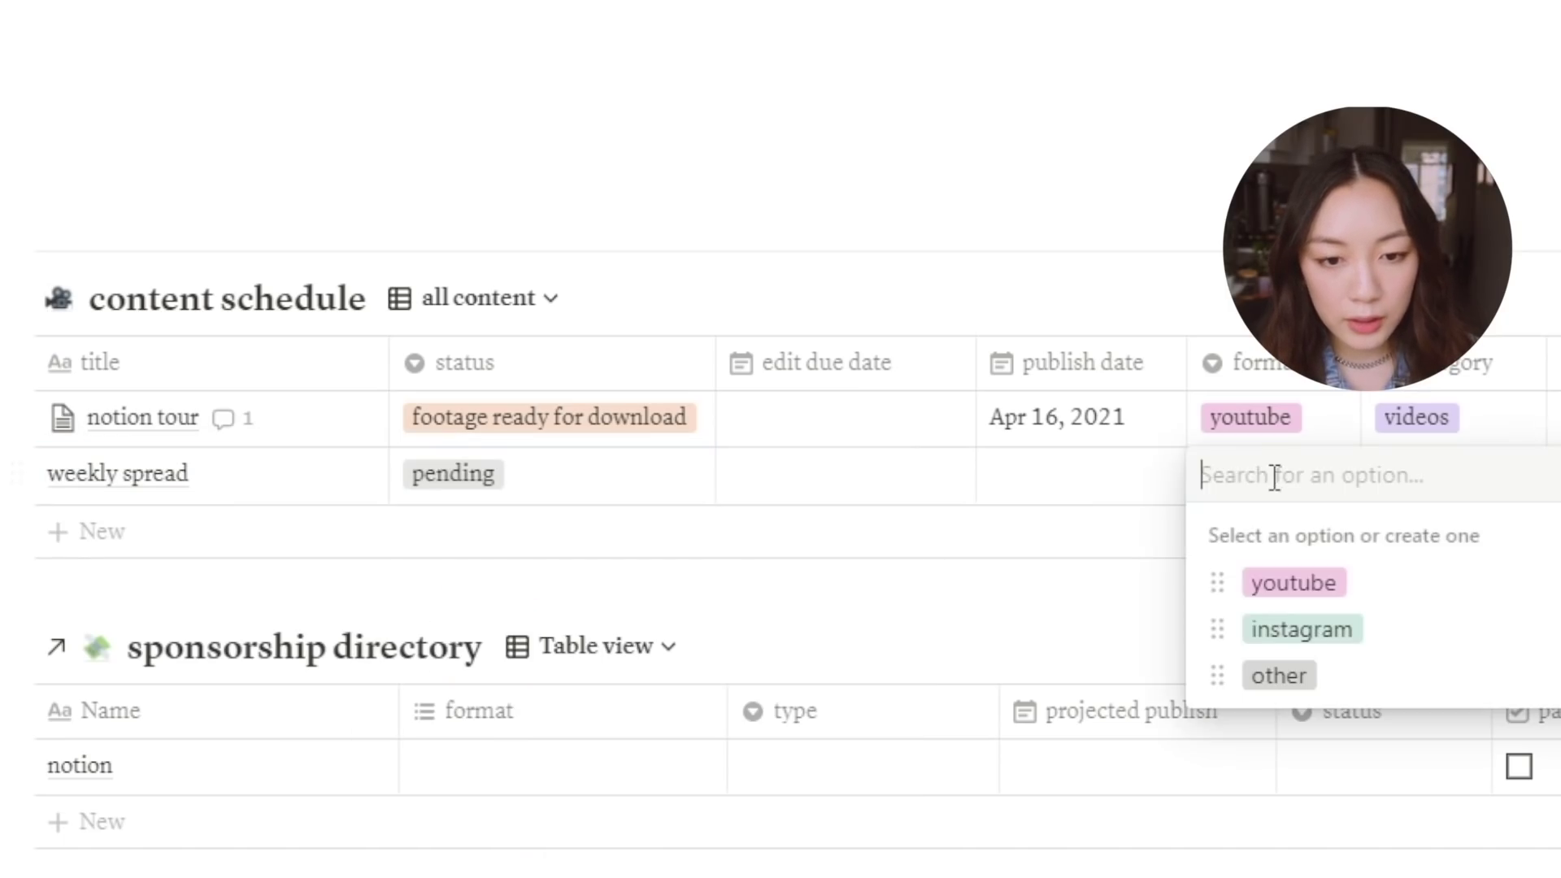
click(1269, 635)
click(1408, 495)
text(reels)
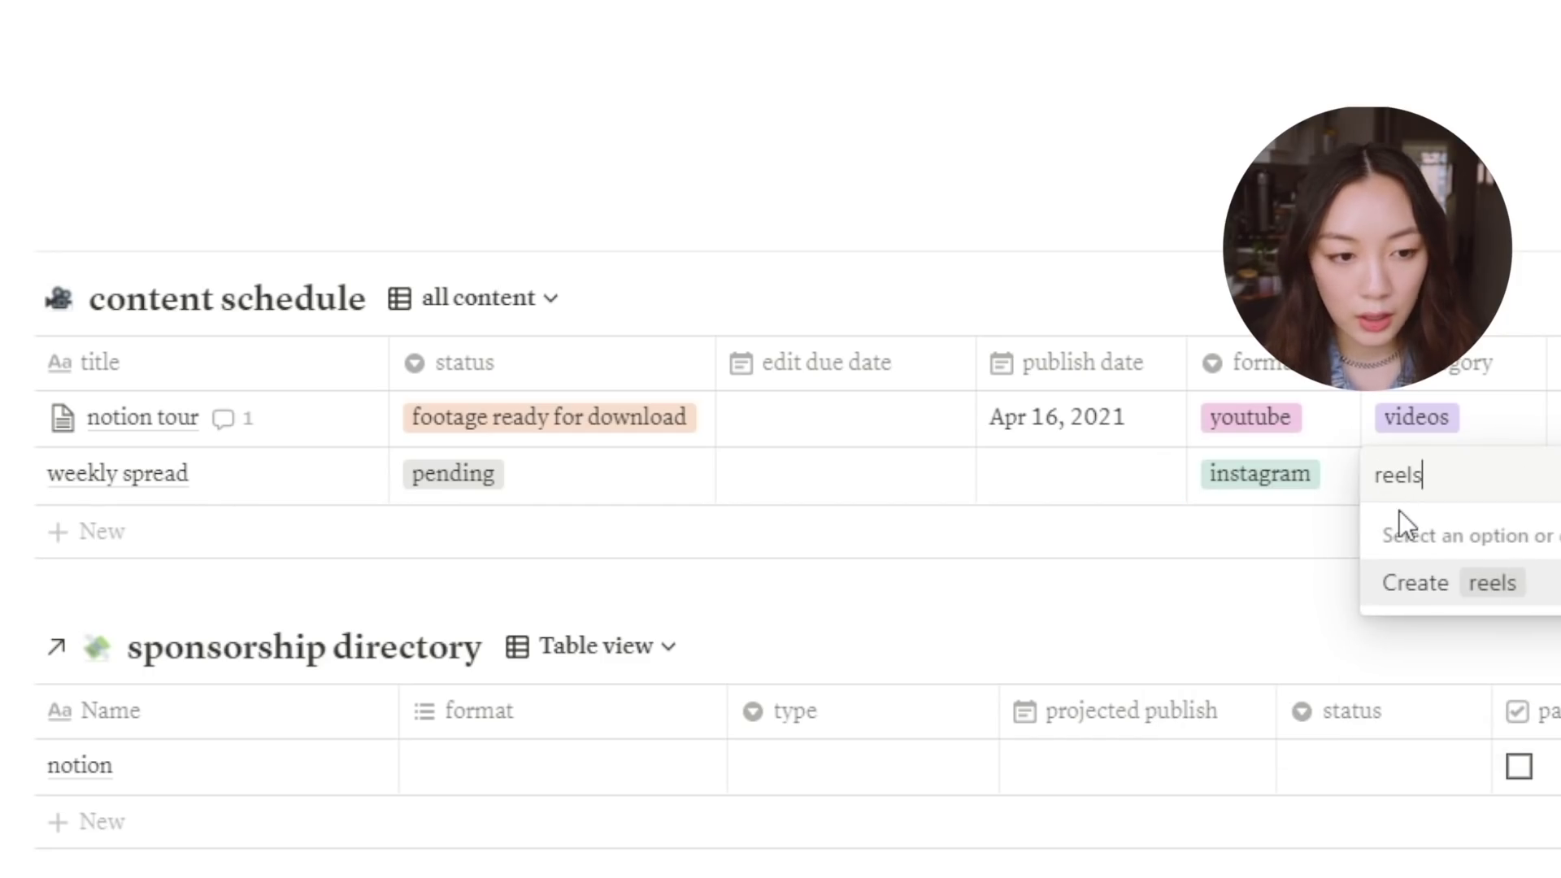
click(1435, 598)
key(Escape)
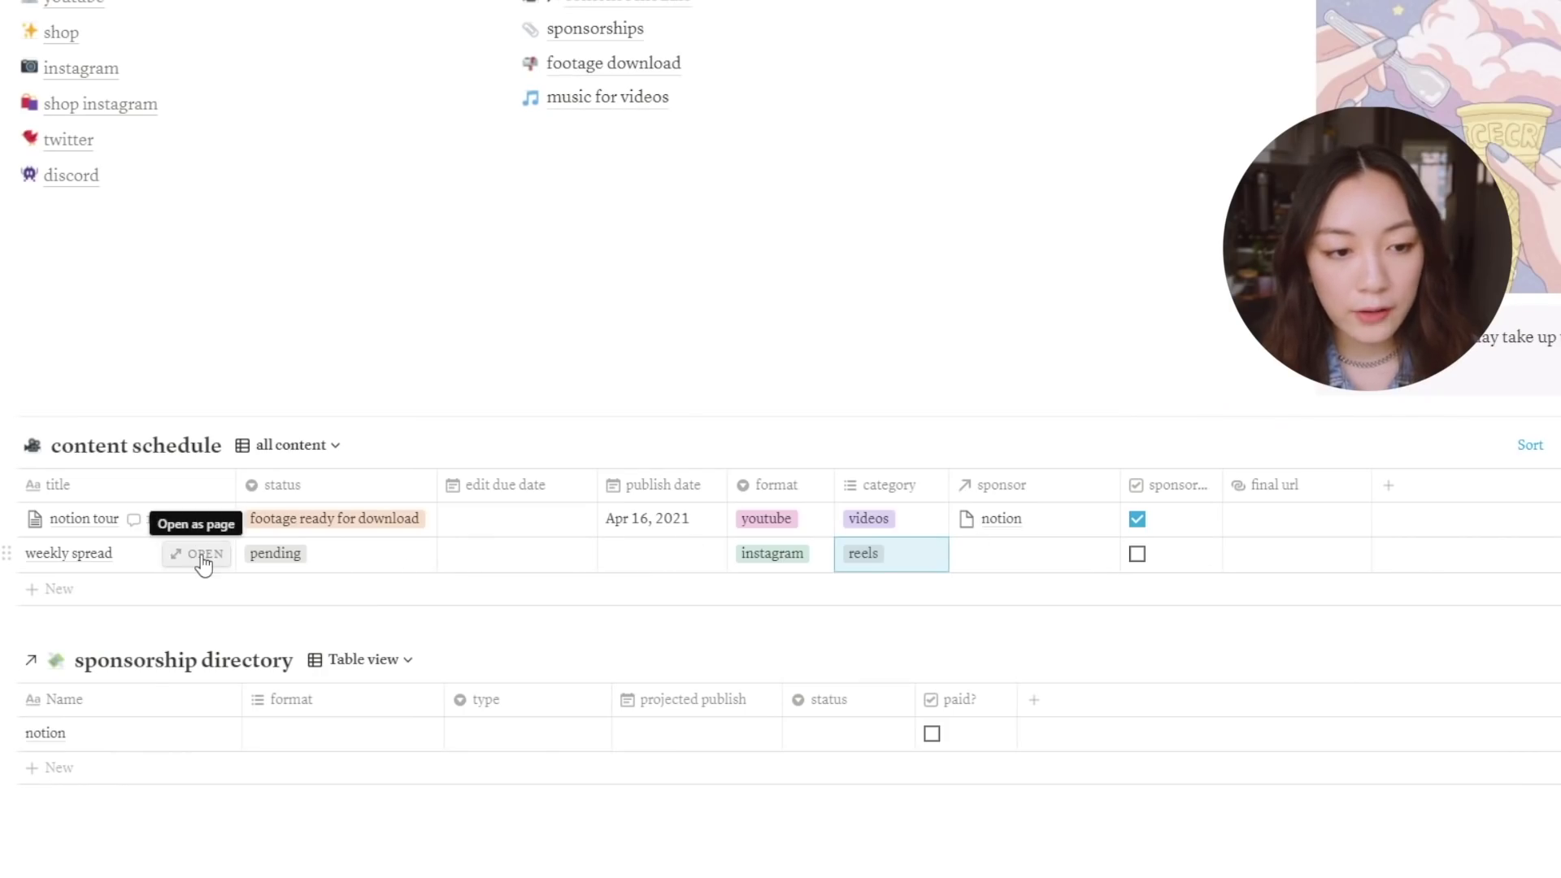
Open the weekly spread entry and apply the instagram template to it
click(175, 556)
scroll(756, 534, down, 1)
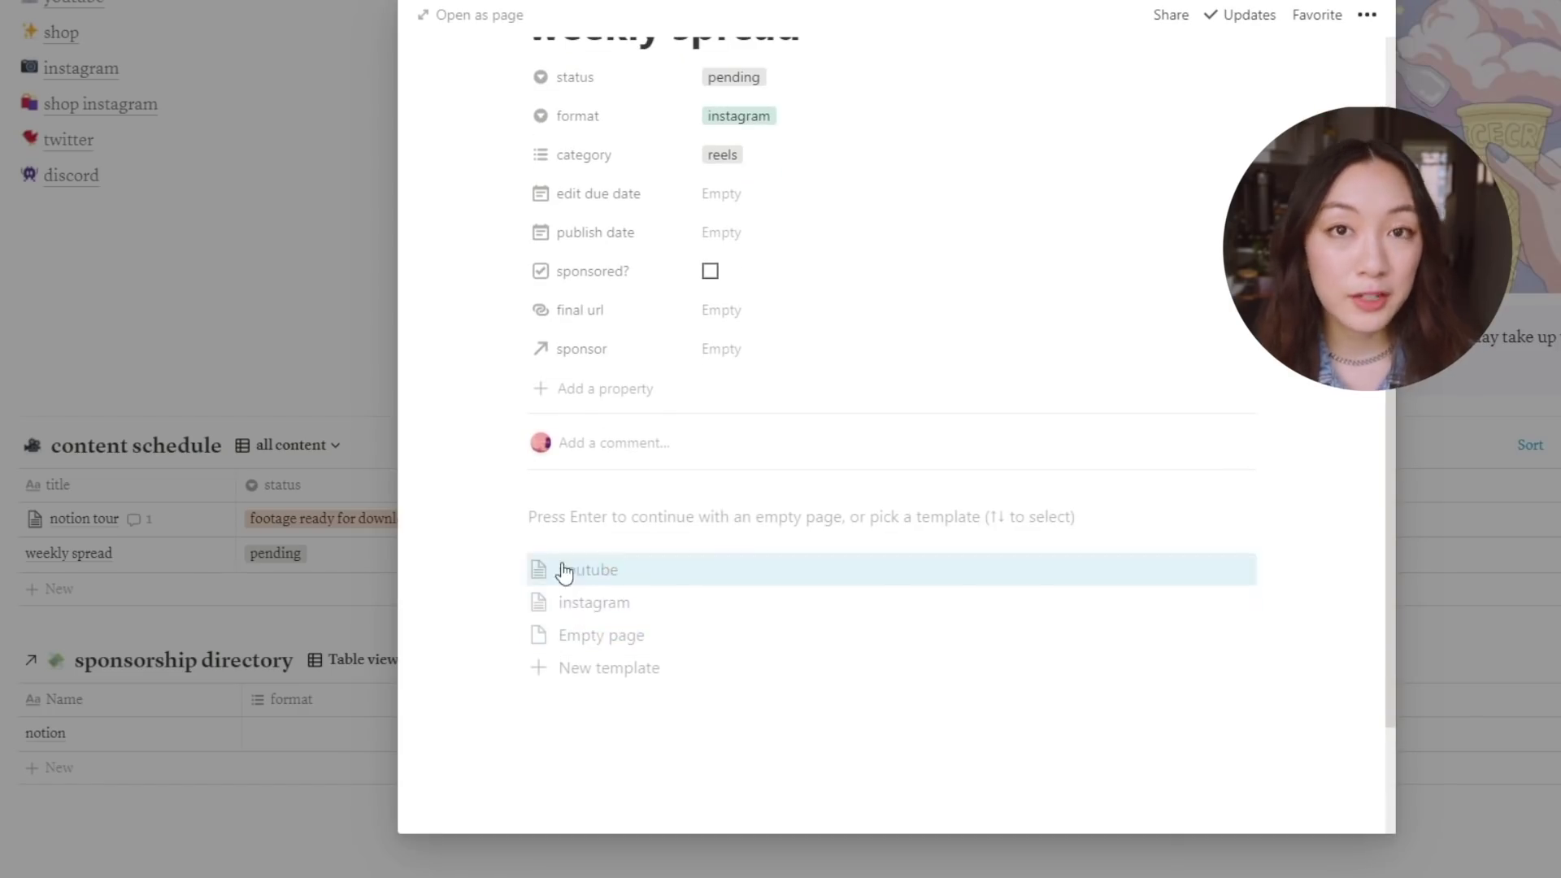
click(621, 606)
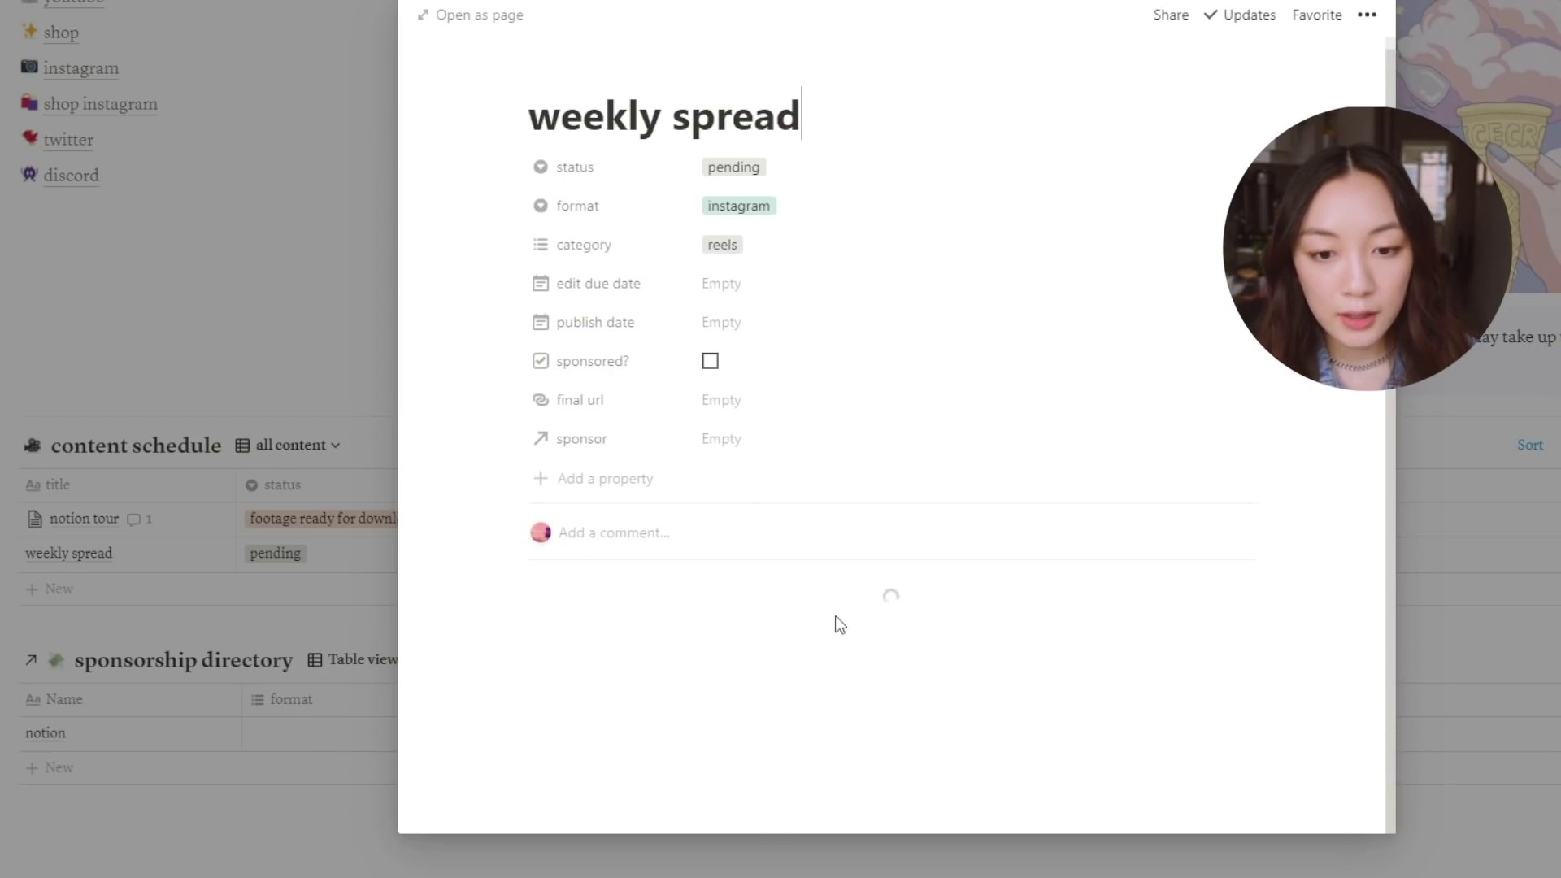
Examine the photo, caption and additional information sections of the weekly spread entry, and close the entry
scroll(544, 721, down, 1)
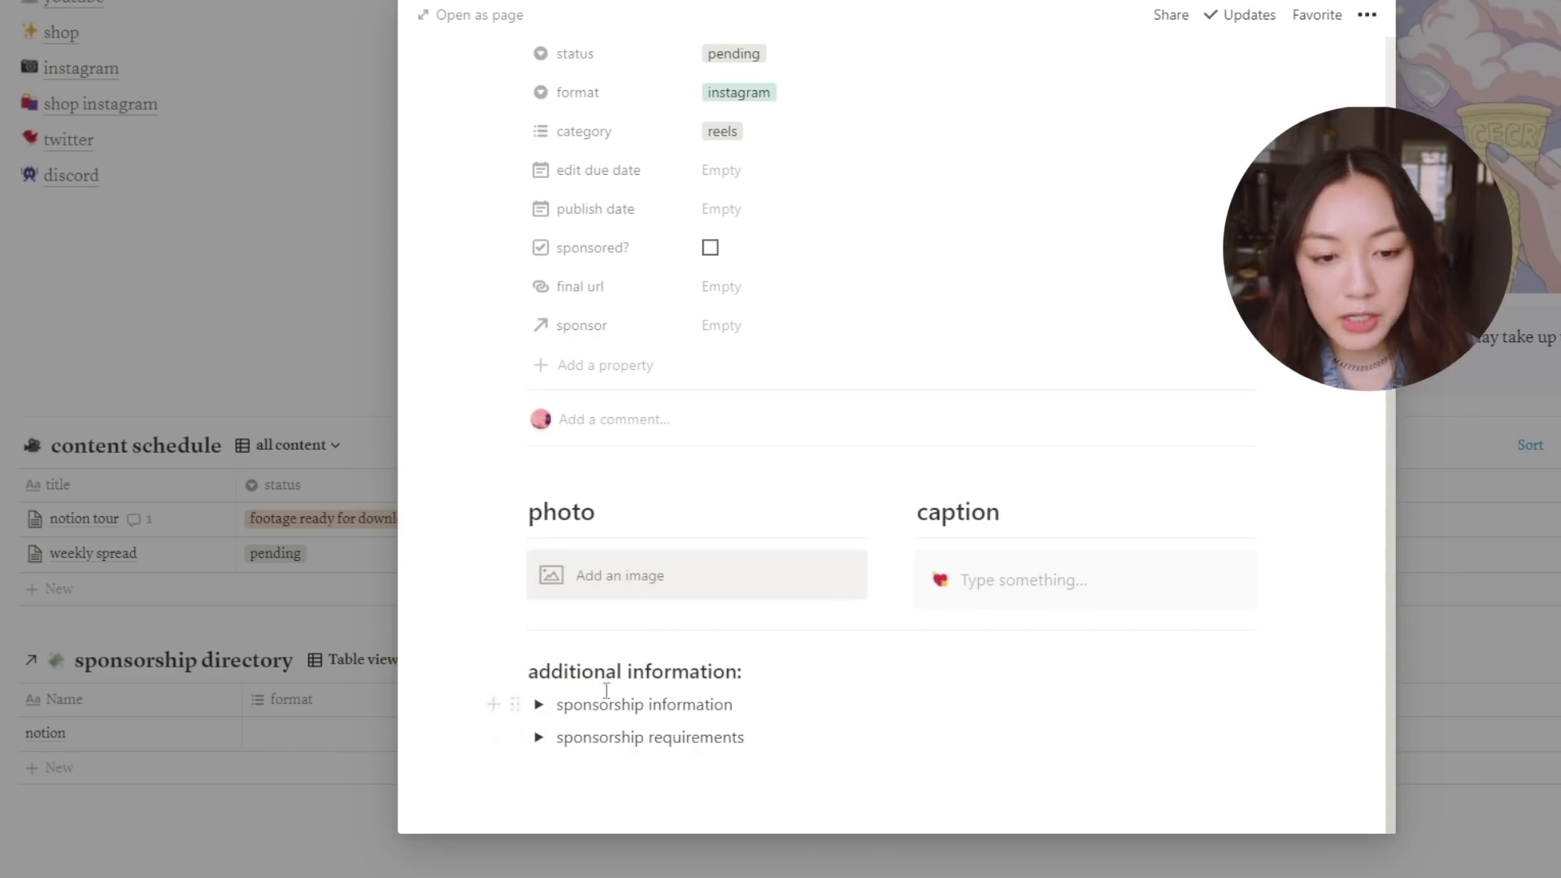
scroll(599, 390, up, 2)
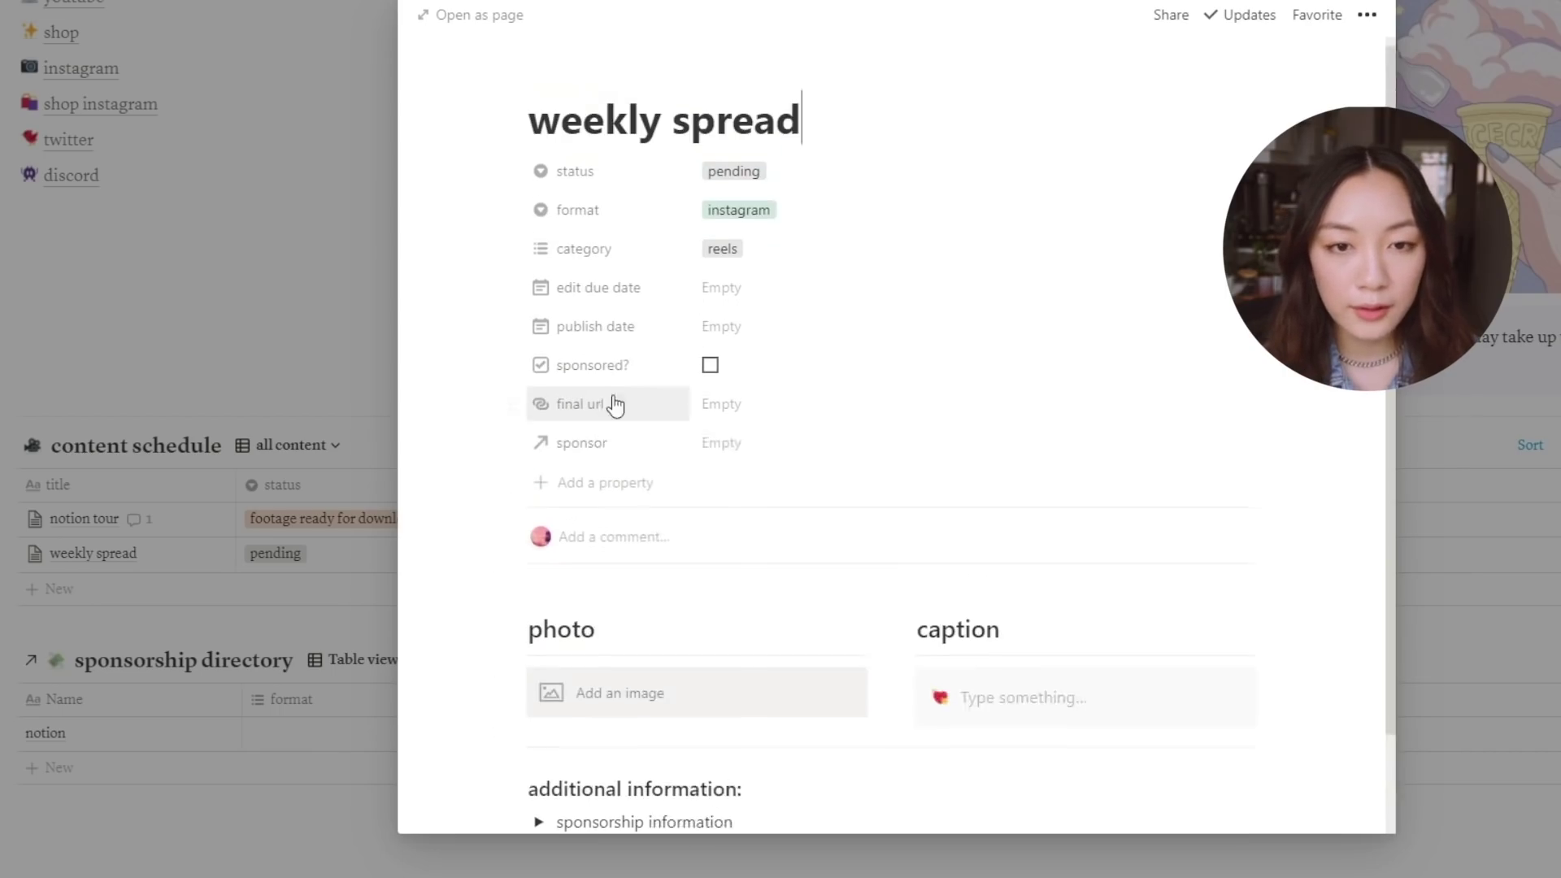
scroll(558, 461, down, 2)
scroll(747, 441, up, 2)
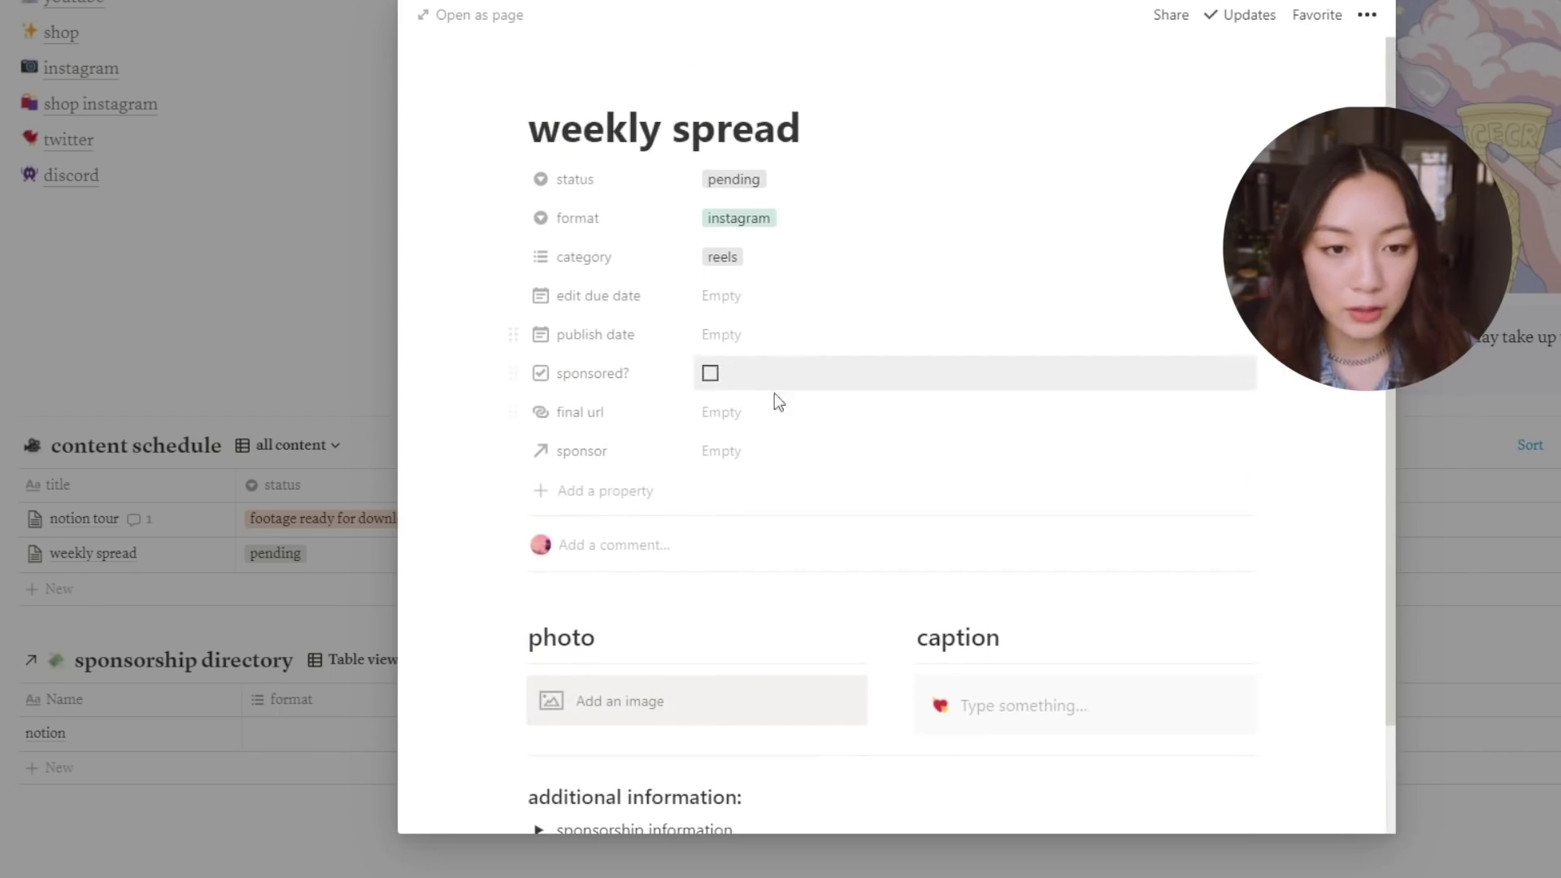
click(352, 213)
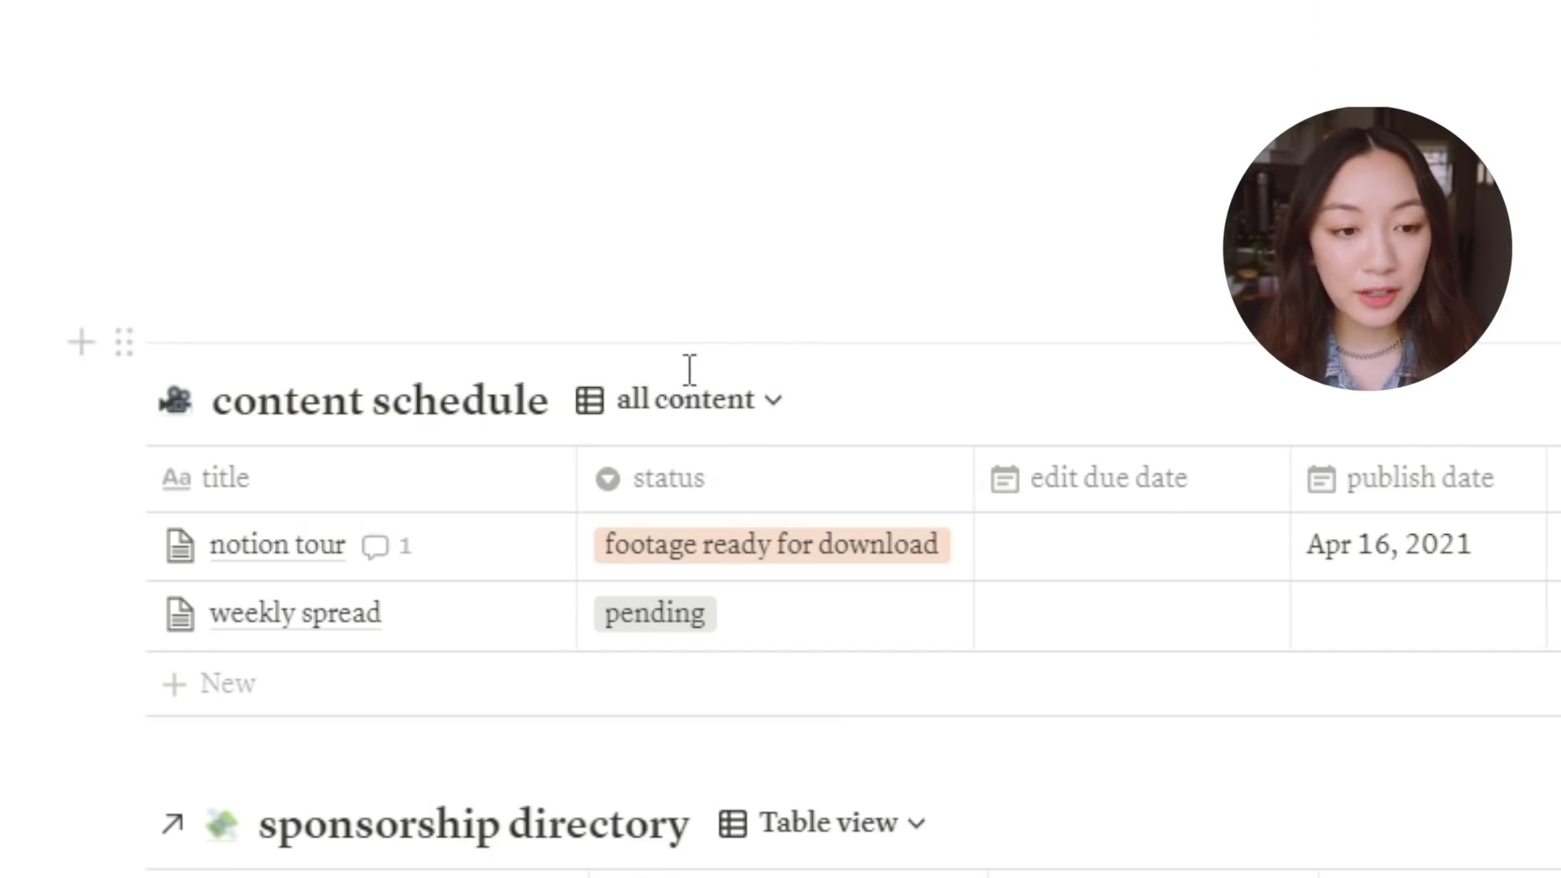
Show the content schedule in its youtube only view and in its youtube only calendar view
click(723, 427)
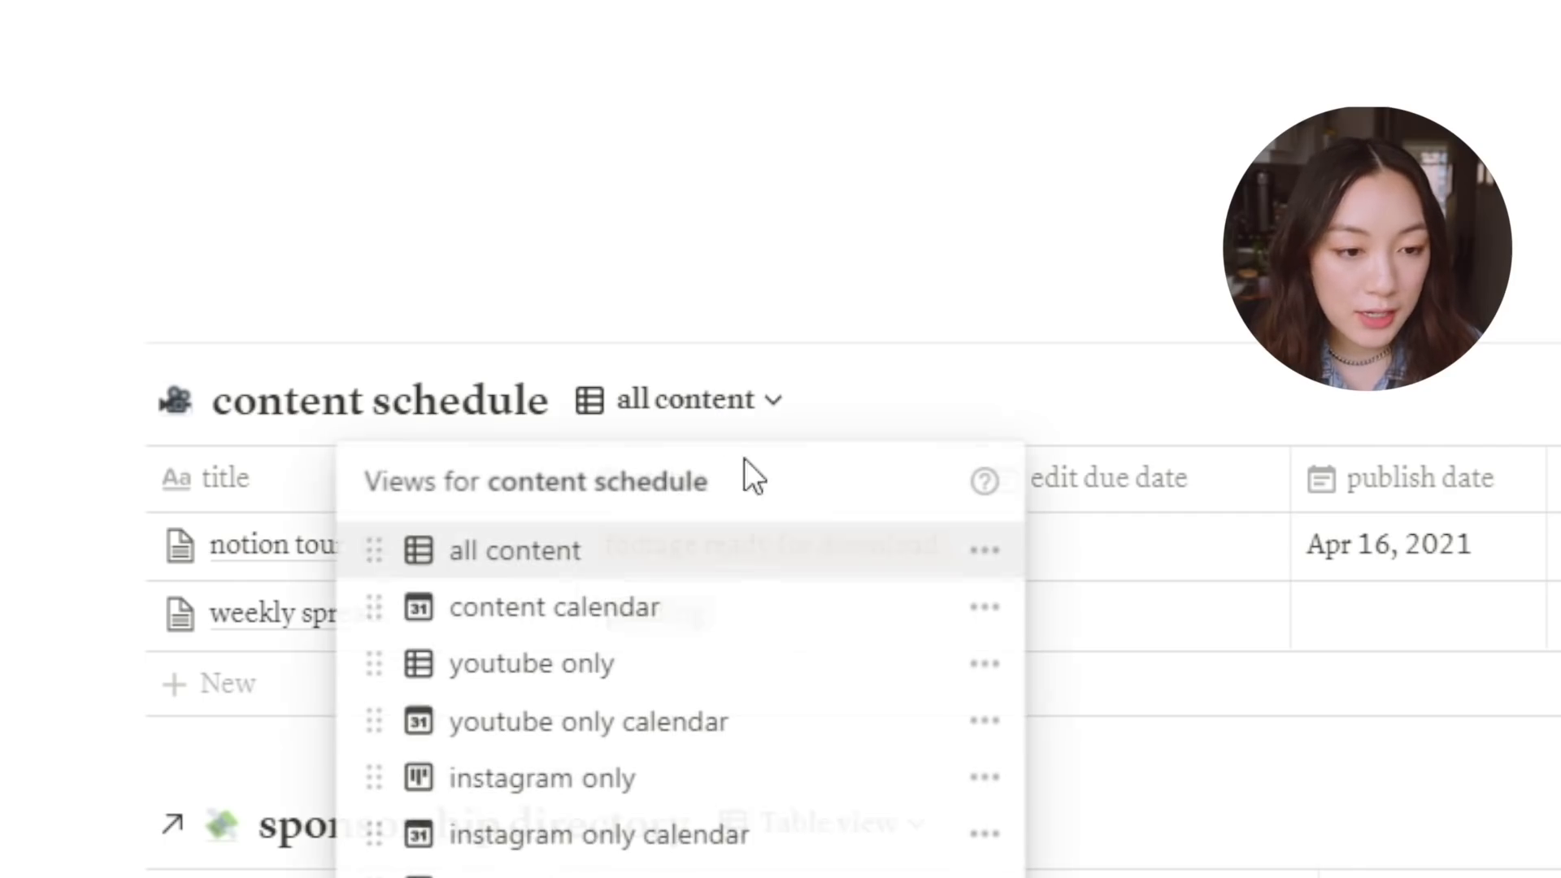
click(686, 685)
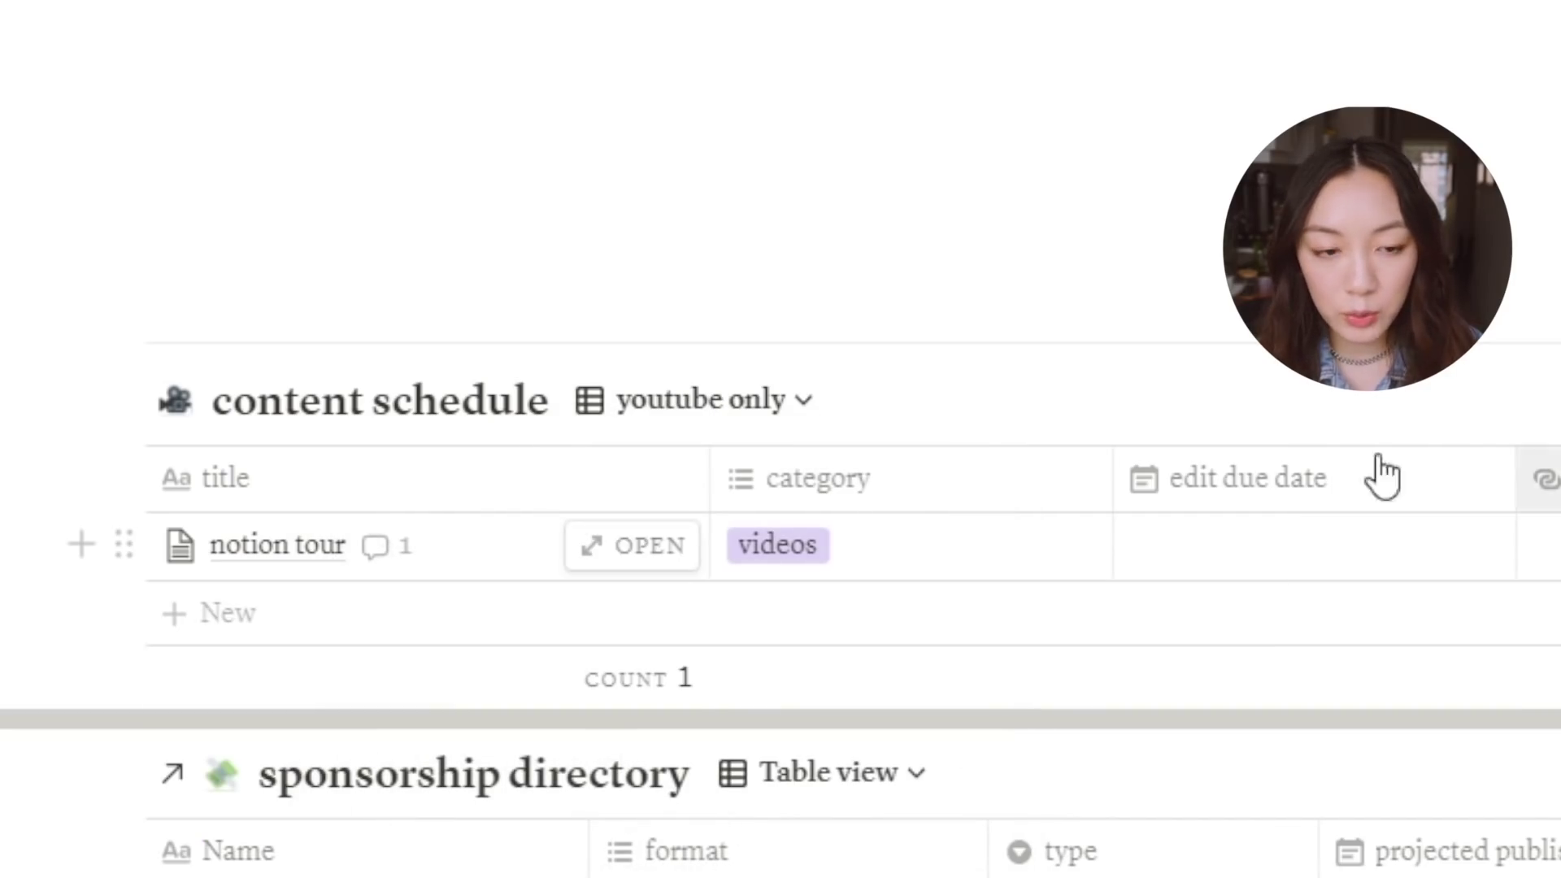
click(818, 407)
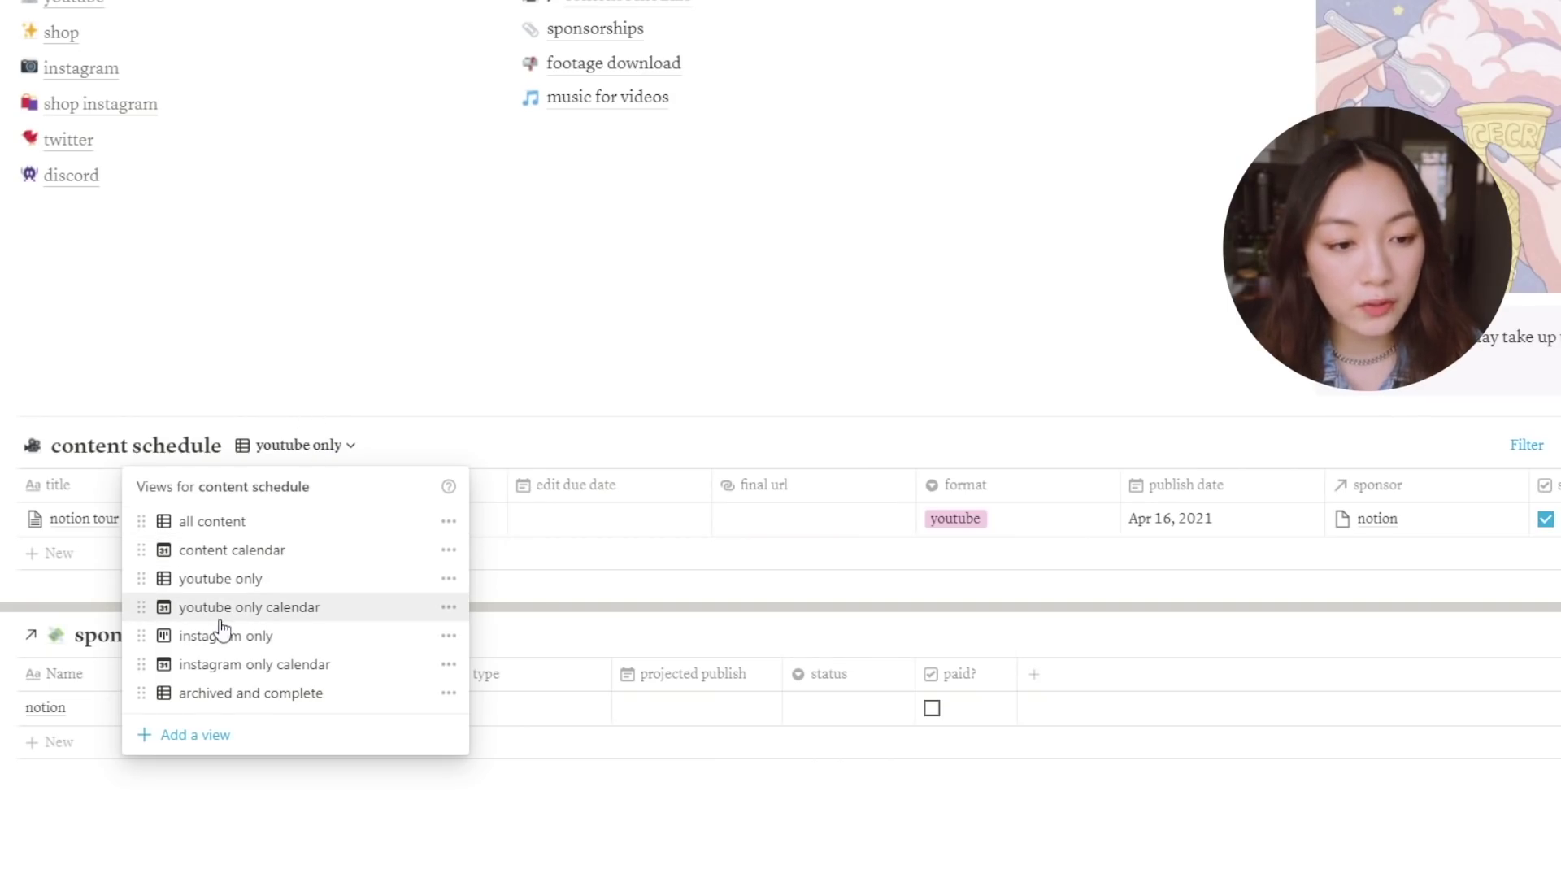
click(249, 616)
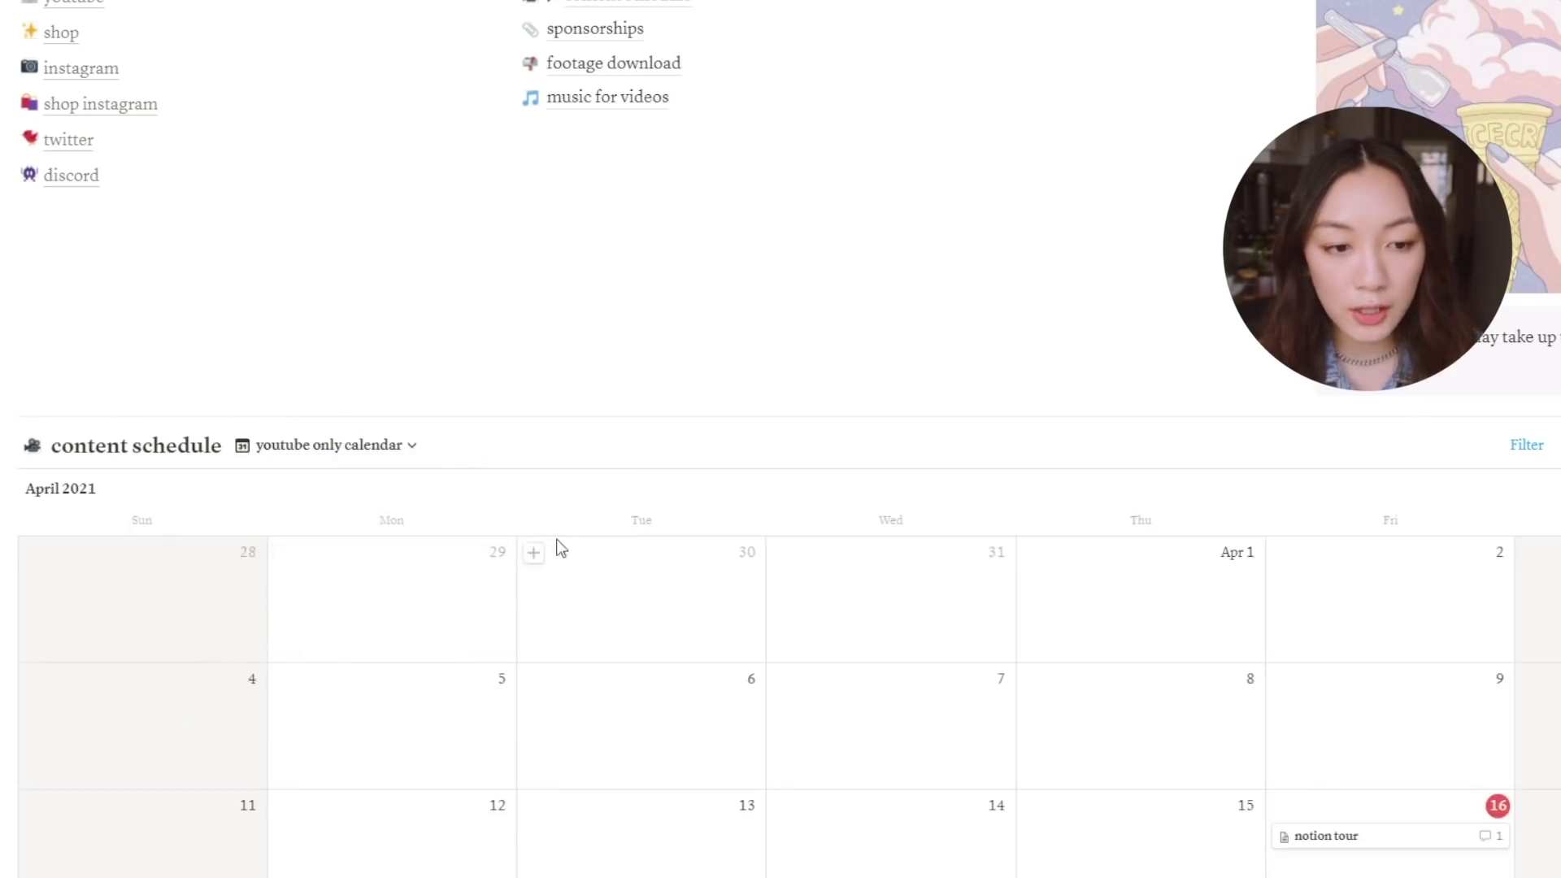
scroll(569, 548, down, 3)
scroll(1361, 441, down, 3)
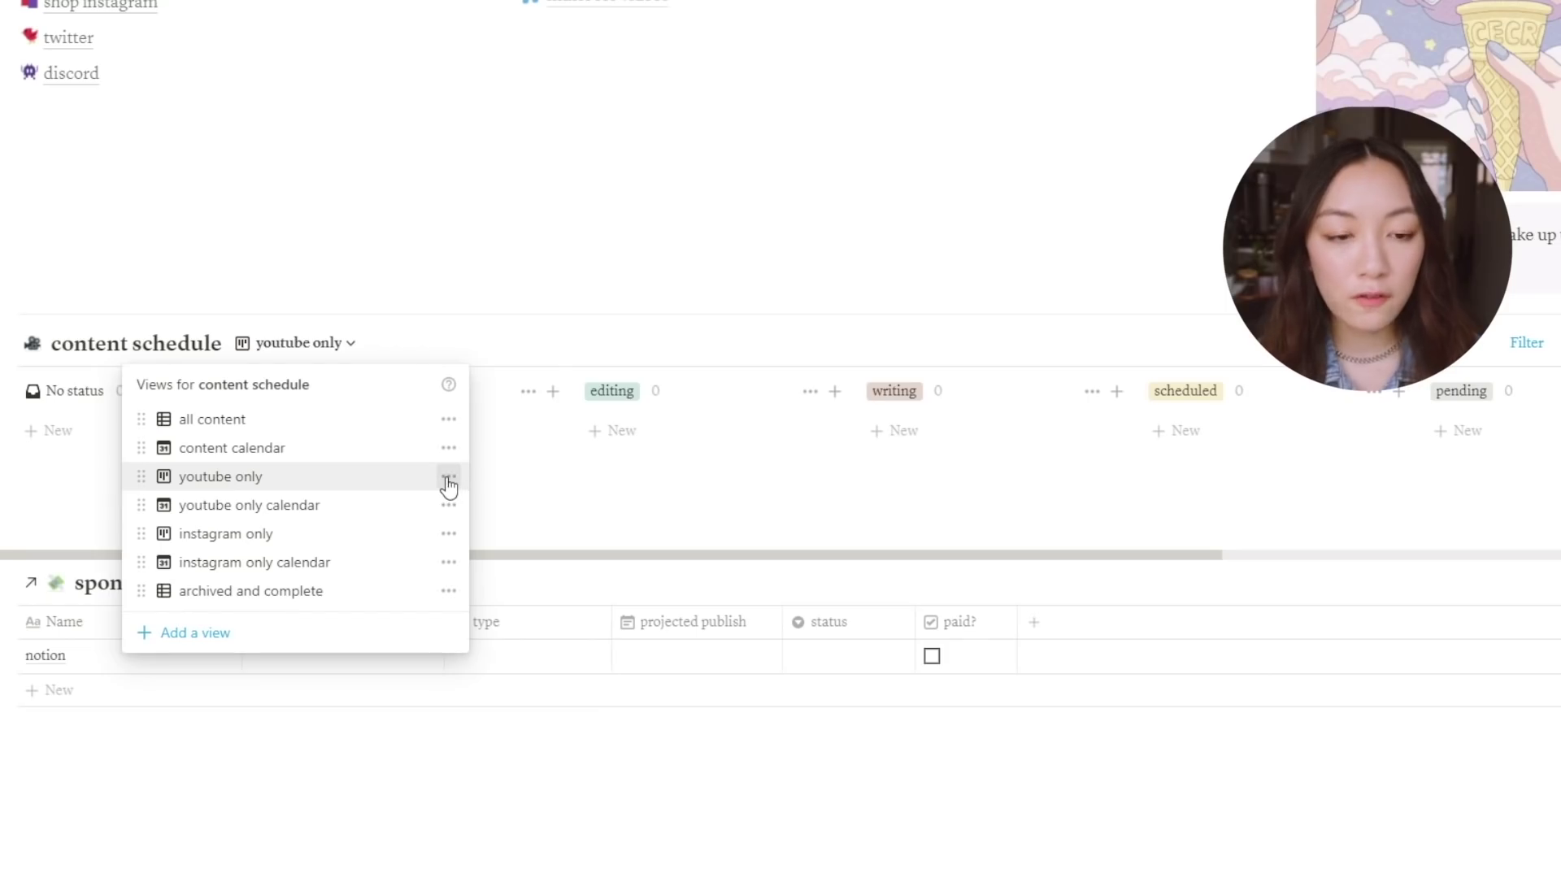
Check the youtube only view's layout options and look across its board to the footage ready for download column
click(449, 479)
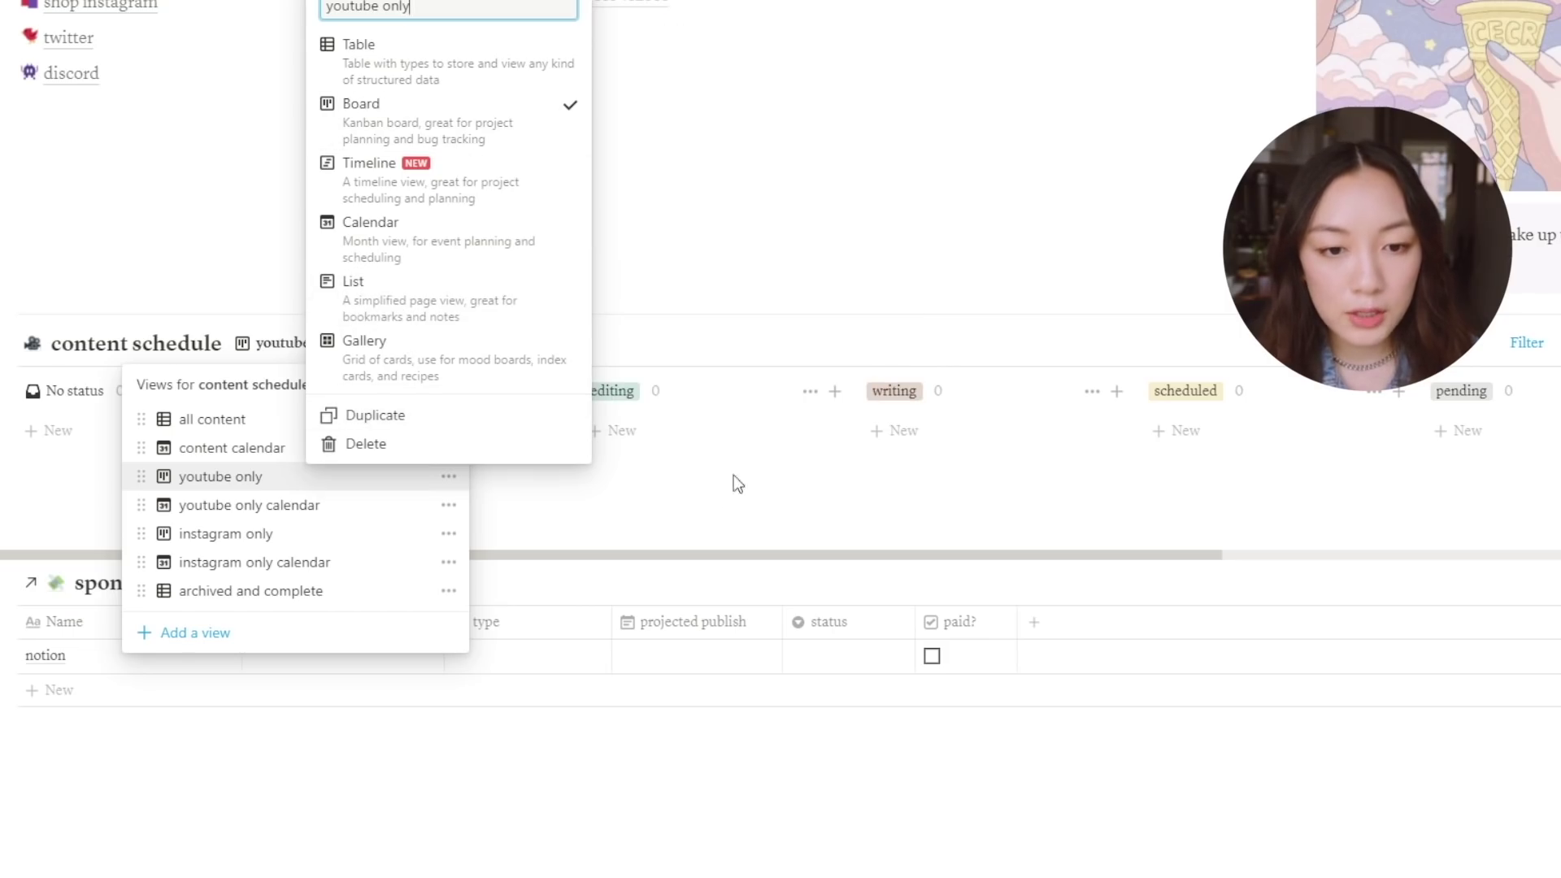
click(732, 569)
drag(731, 561, 1300, 580)
scroll(1464, 534, right, 3)
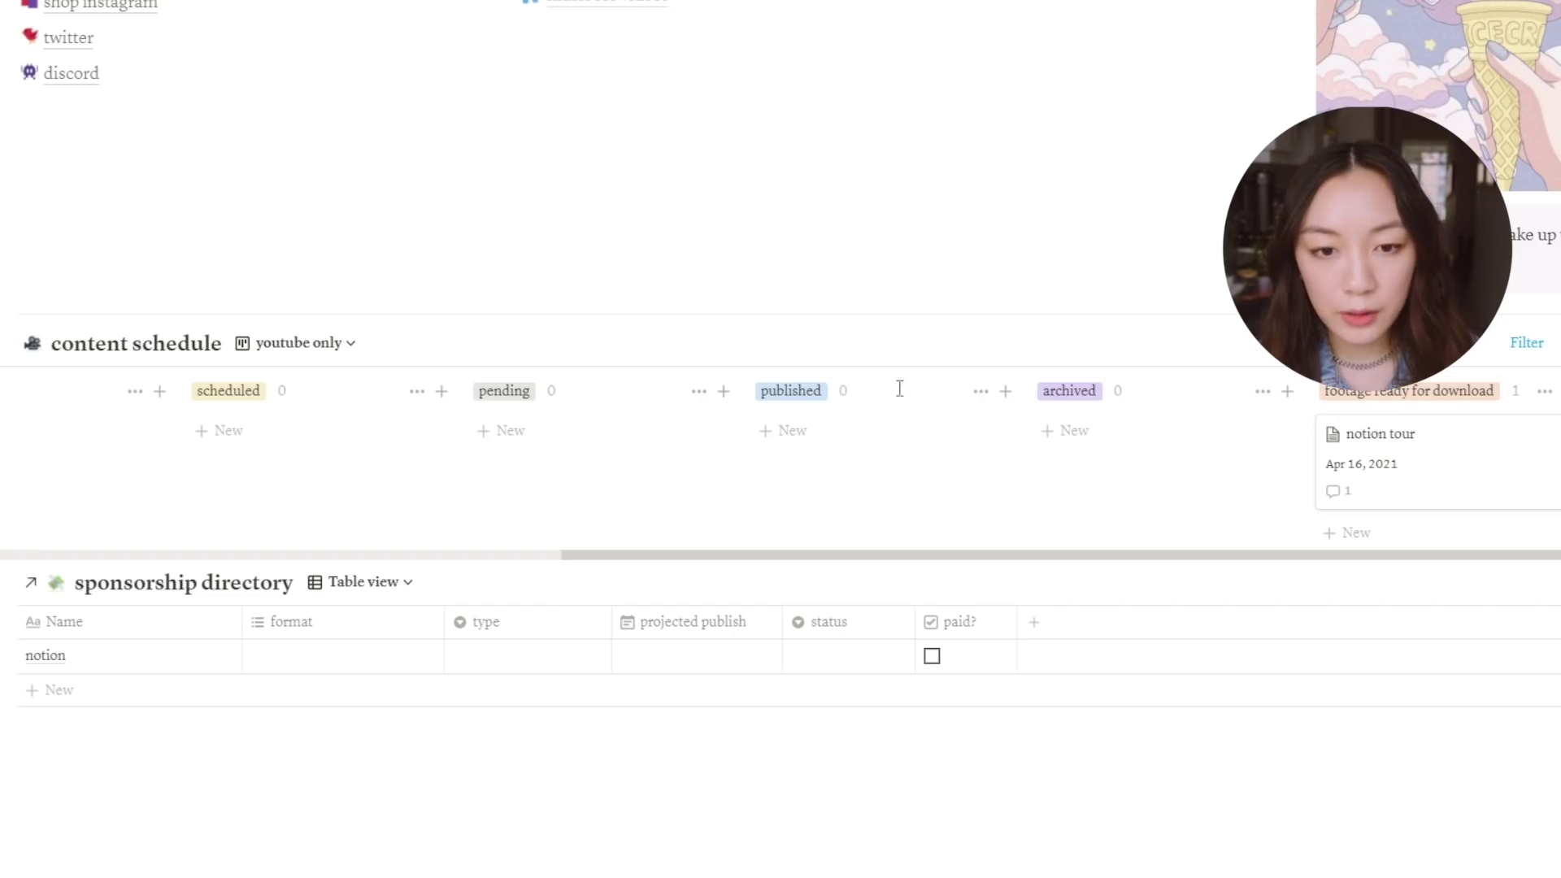
drag(1471, 456, 1411, 459)
Change the layout of the content schedule's youtube only view to Table
click(323, 352)
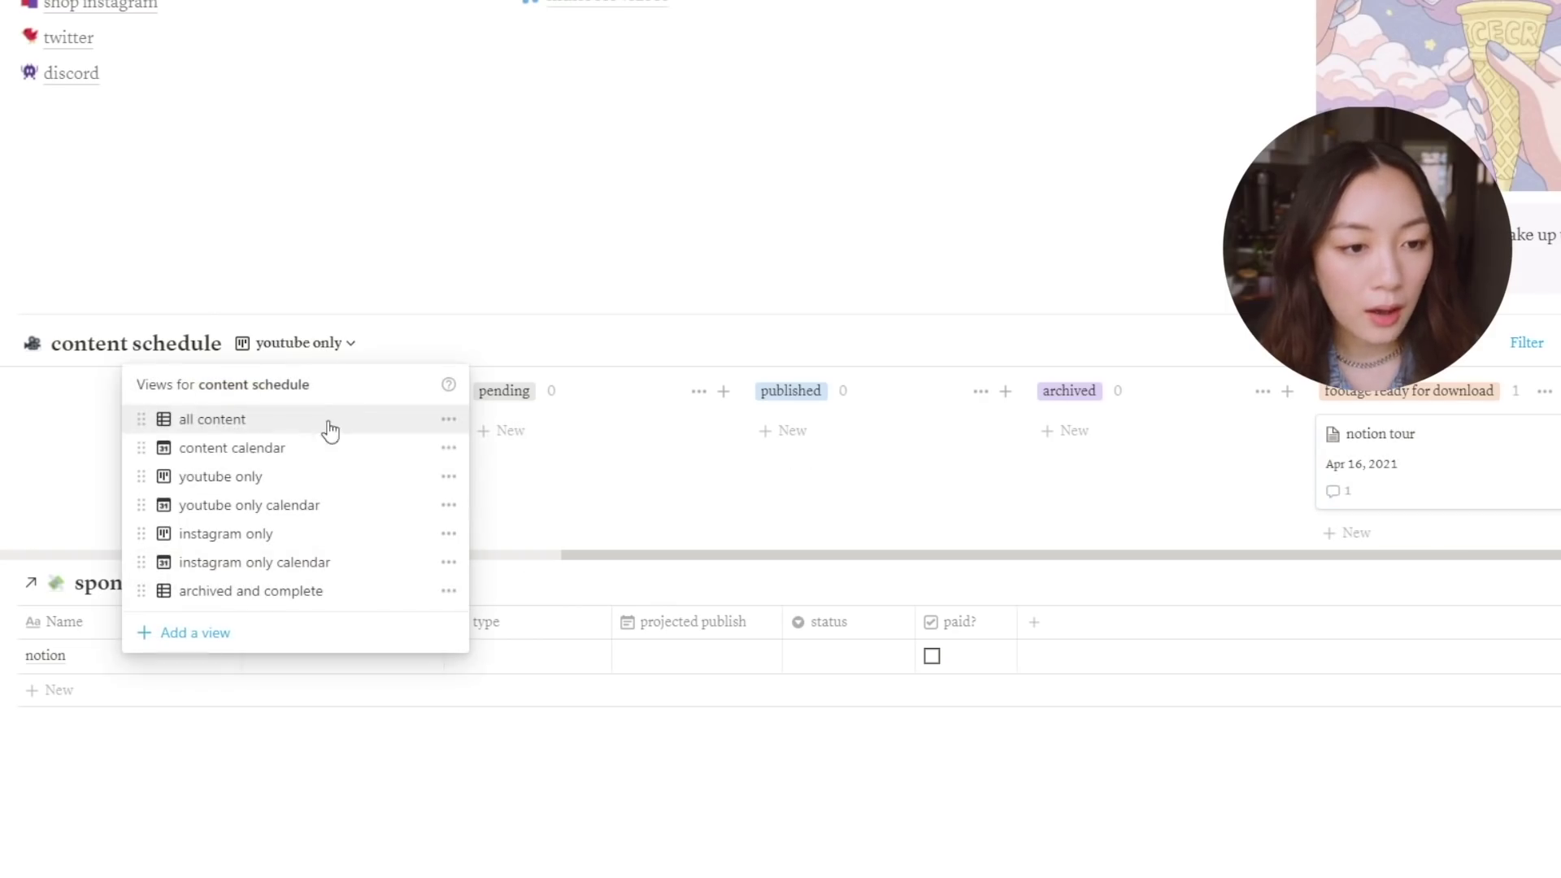
click(448, 477)
click(409, 62)
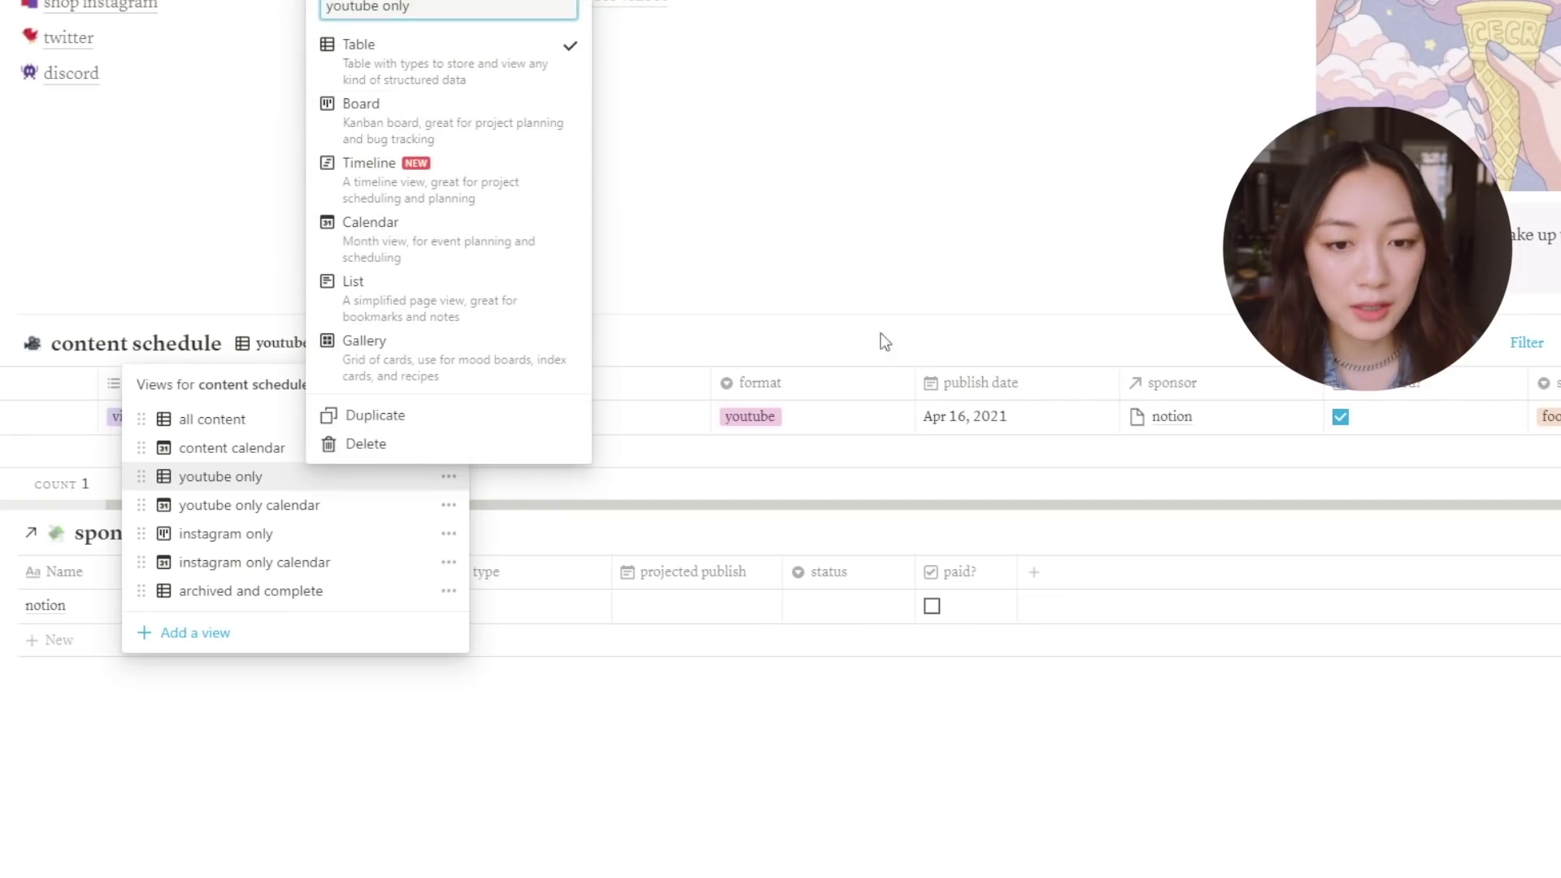
click(796, 373)
click(682, 518)
Narrow the title, category, edit due date and final url columns in the youtube only table
drag(345, 508, 219, 509)
drag(296, 384, 209, 390)
drag(508, 384, 308, 404)
drag(514, 401, 443, 390)
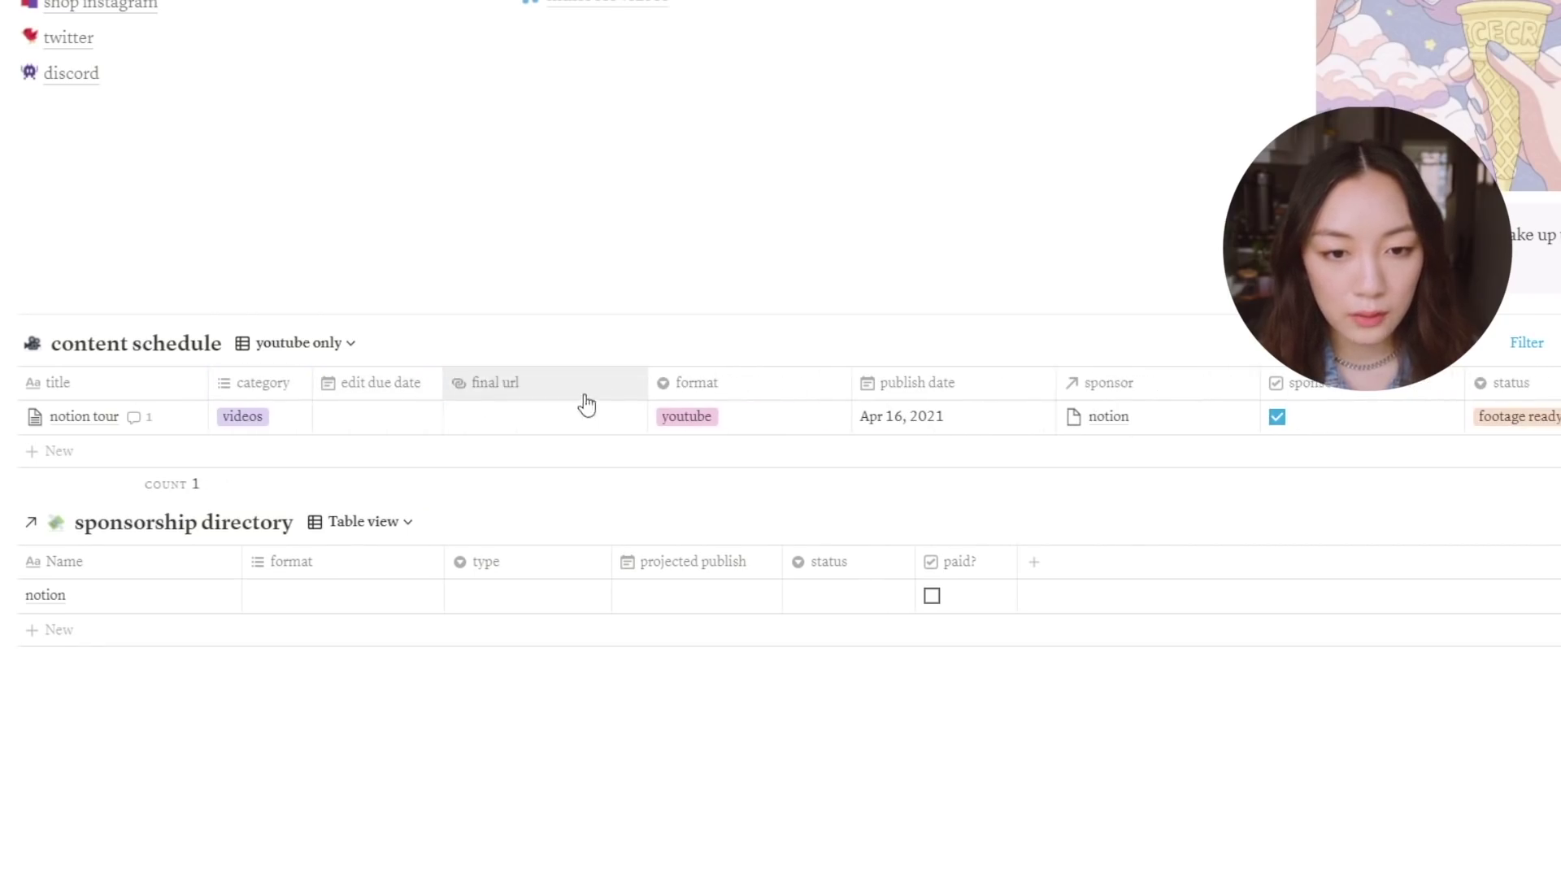
drag(645, 383, 624, 387)
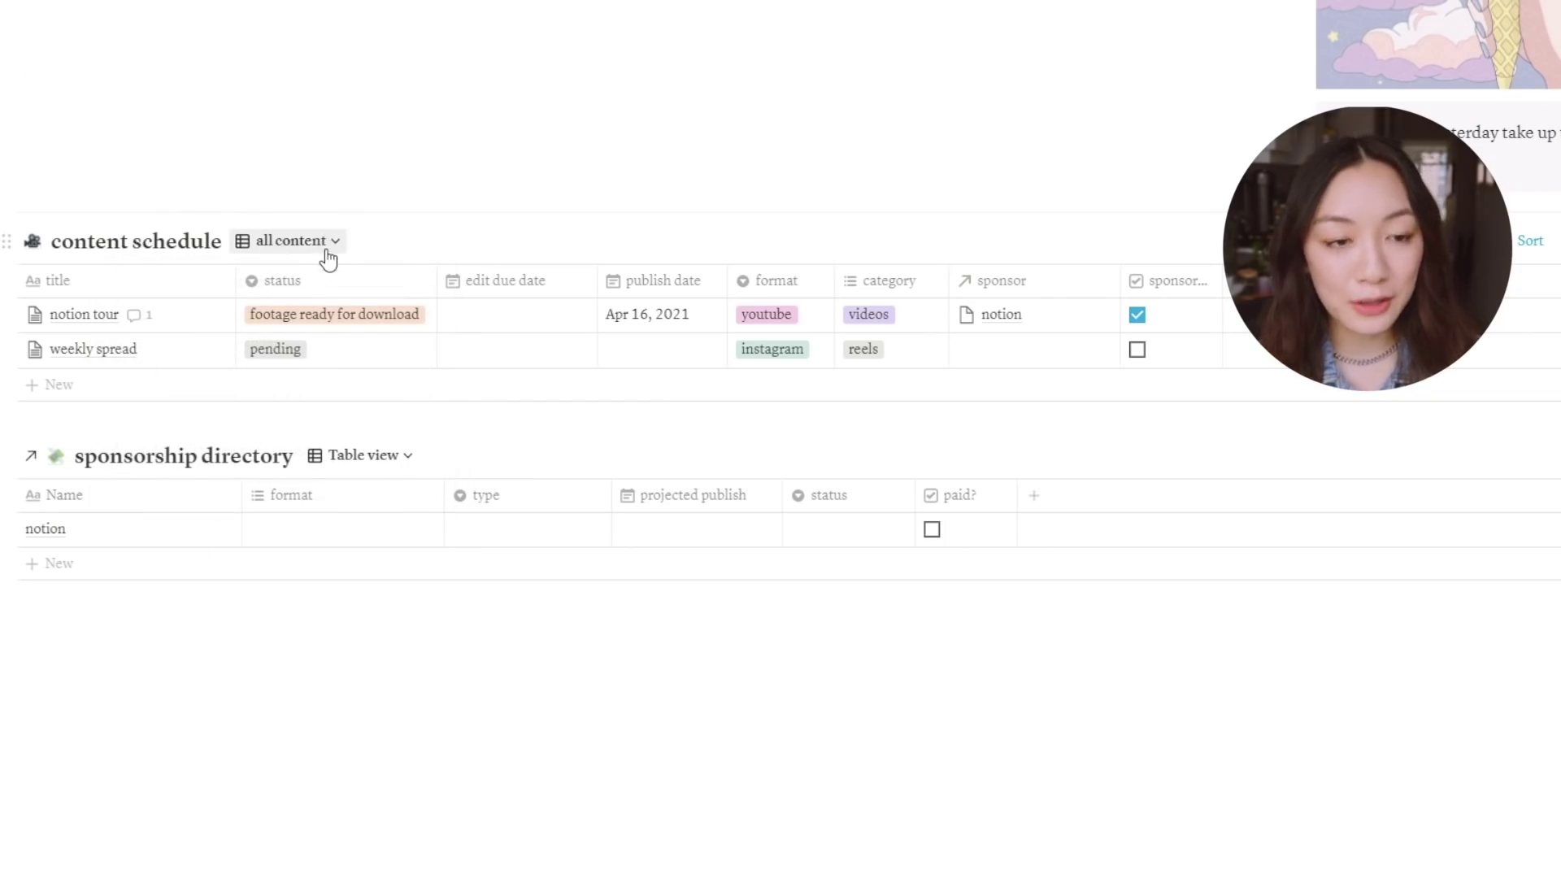
View the content schedule's list of views and the notion sponsor page linked to the notion tour entry
click(307, 257)
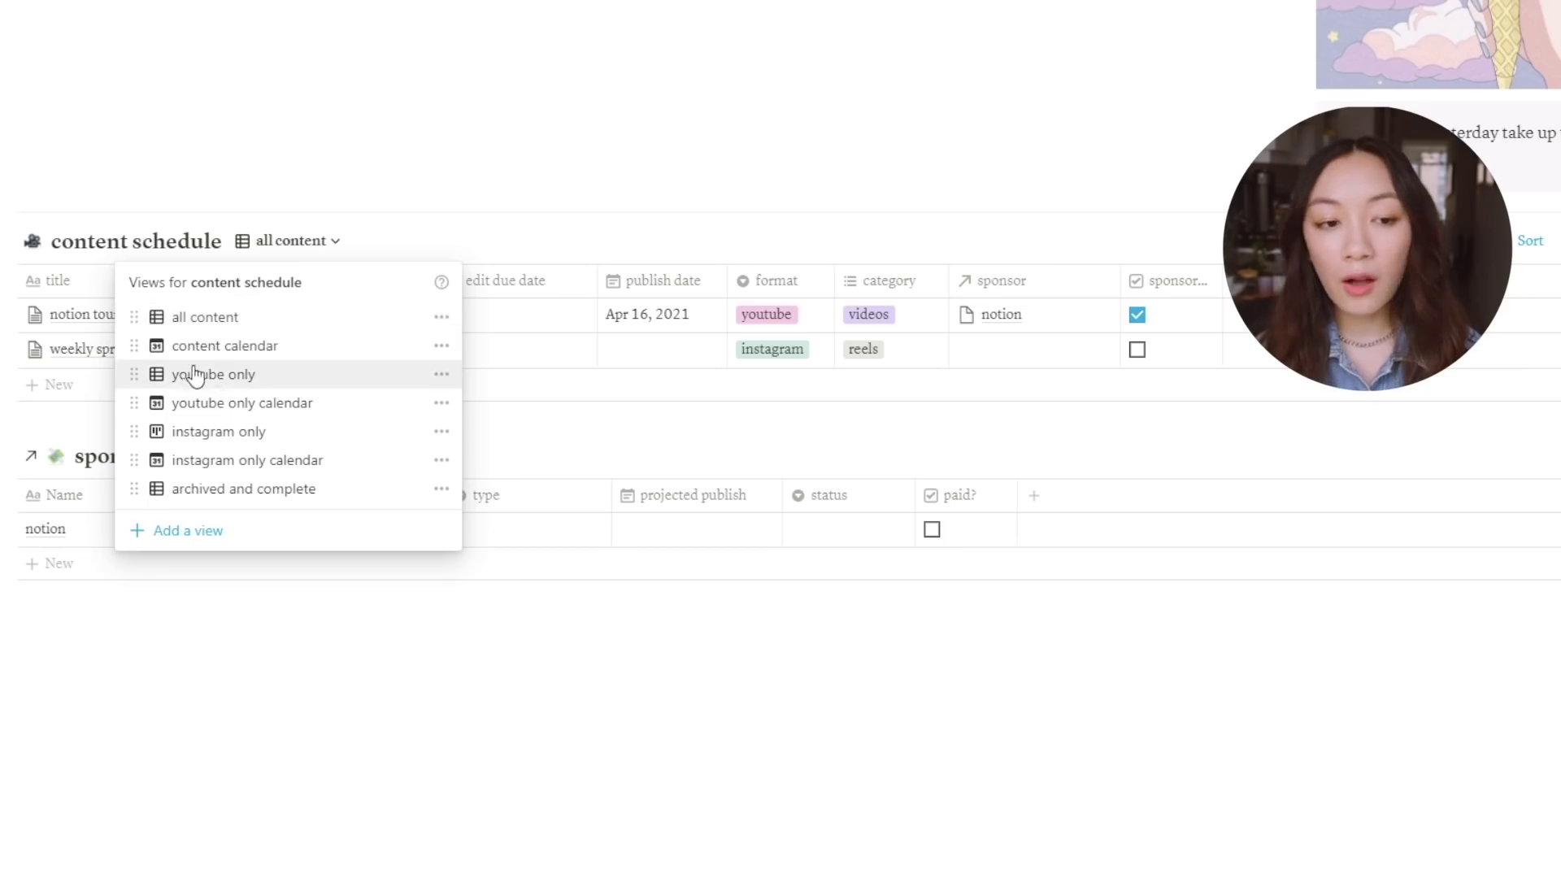
click(325, 221)
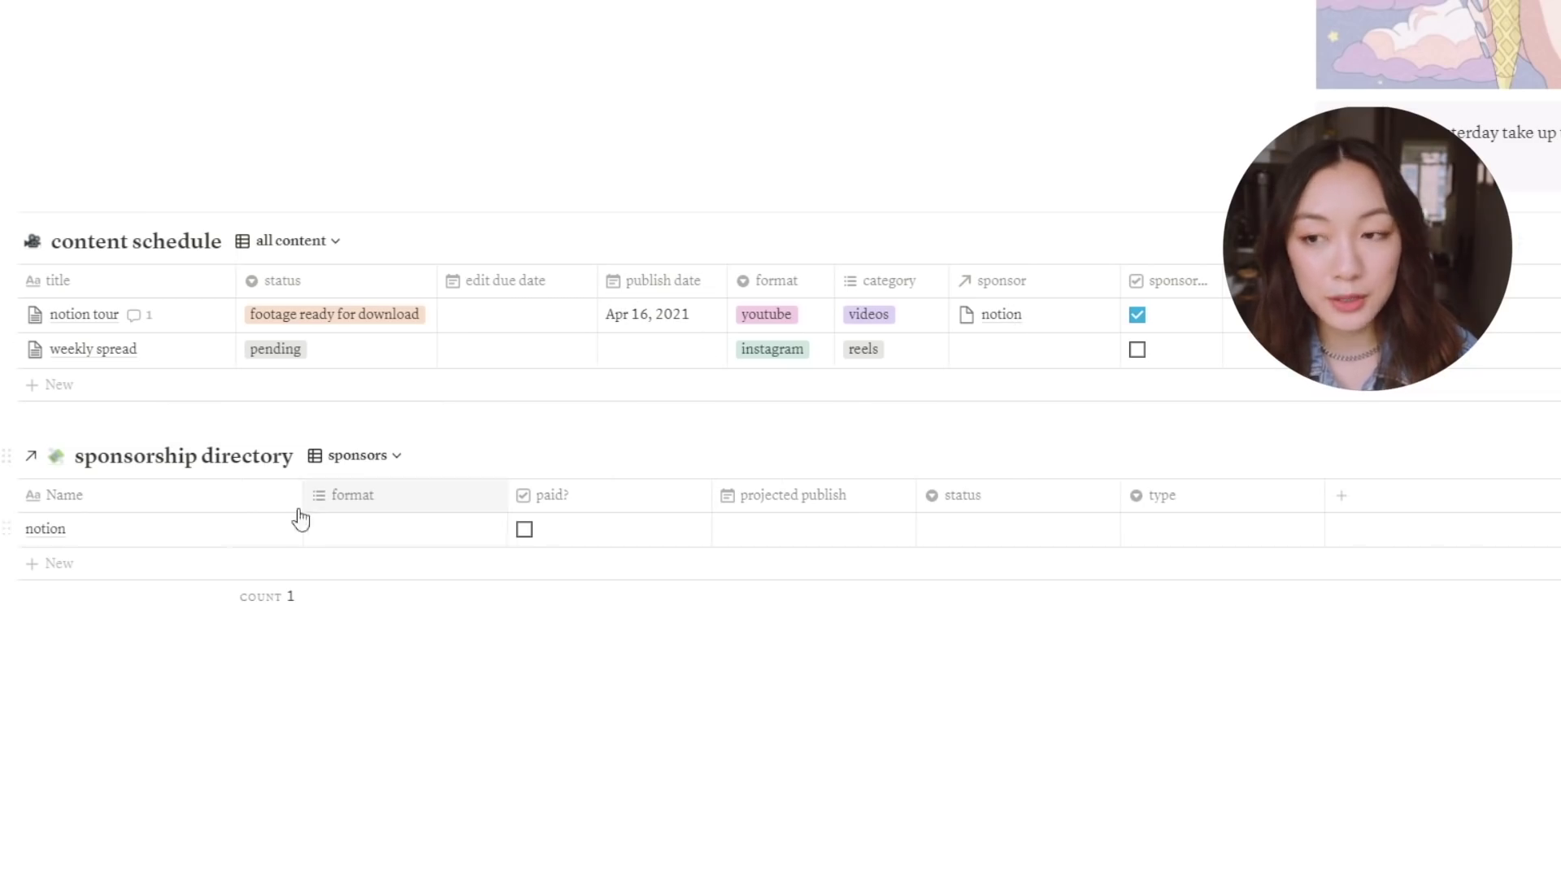
click(1003, 319)
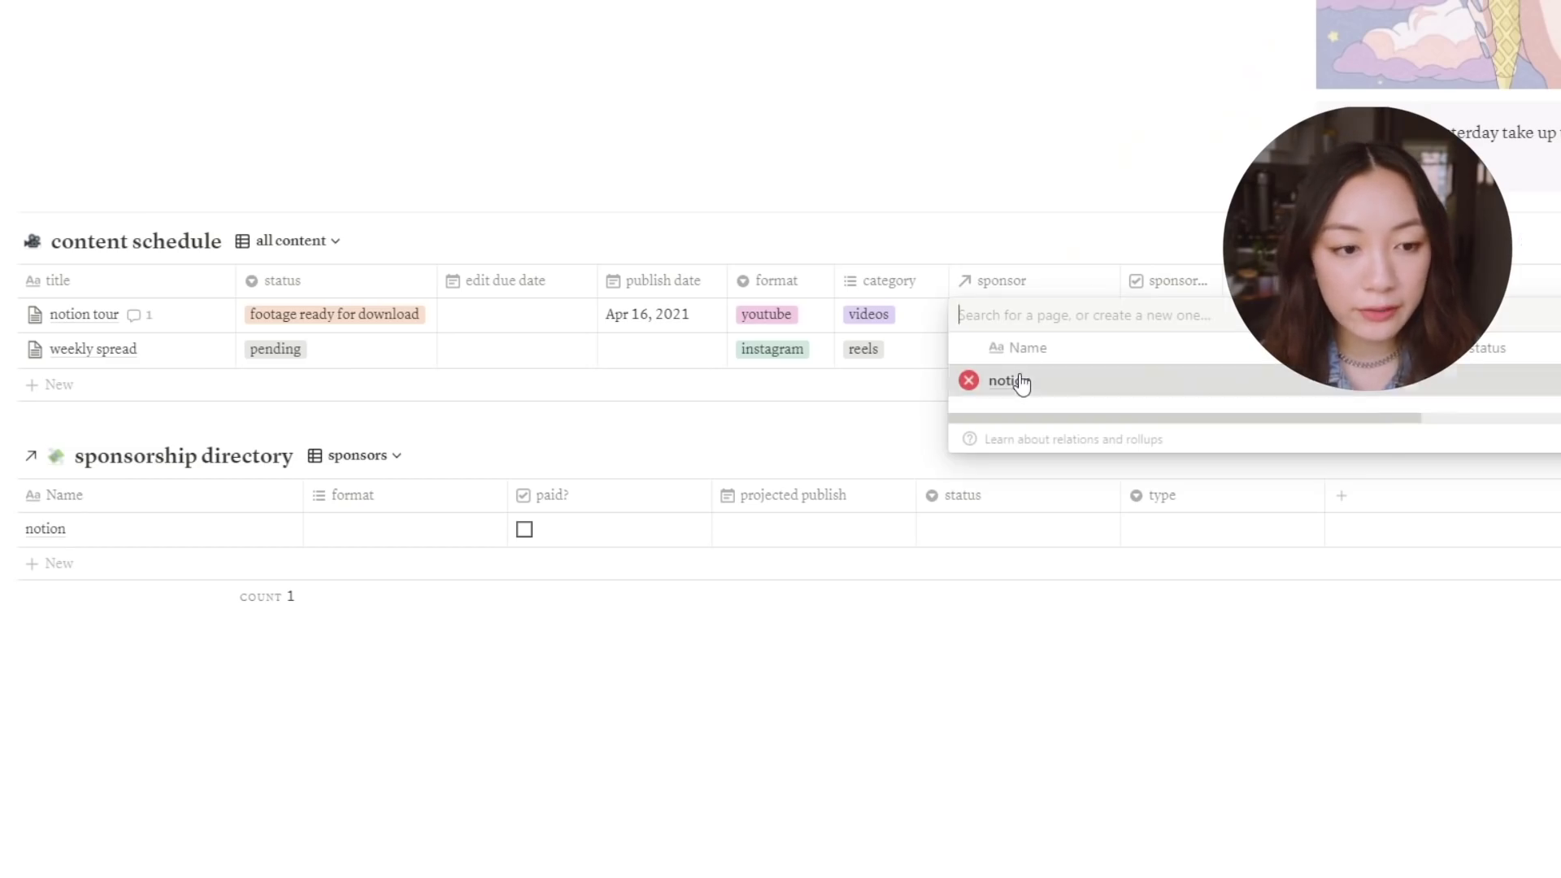
click(1016, 381)
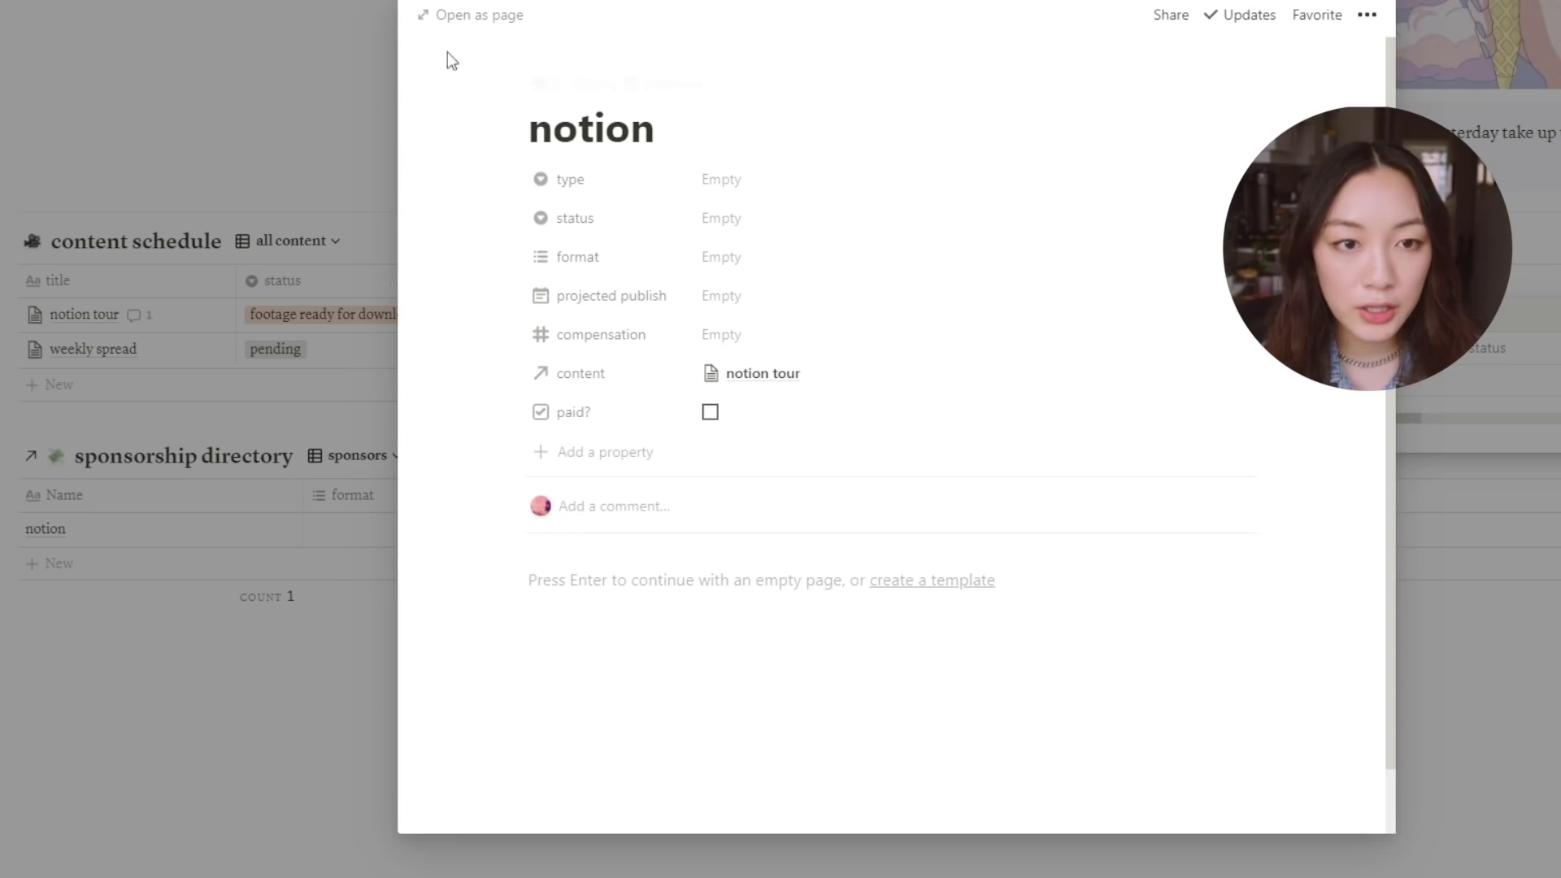
click(277, 297)
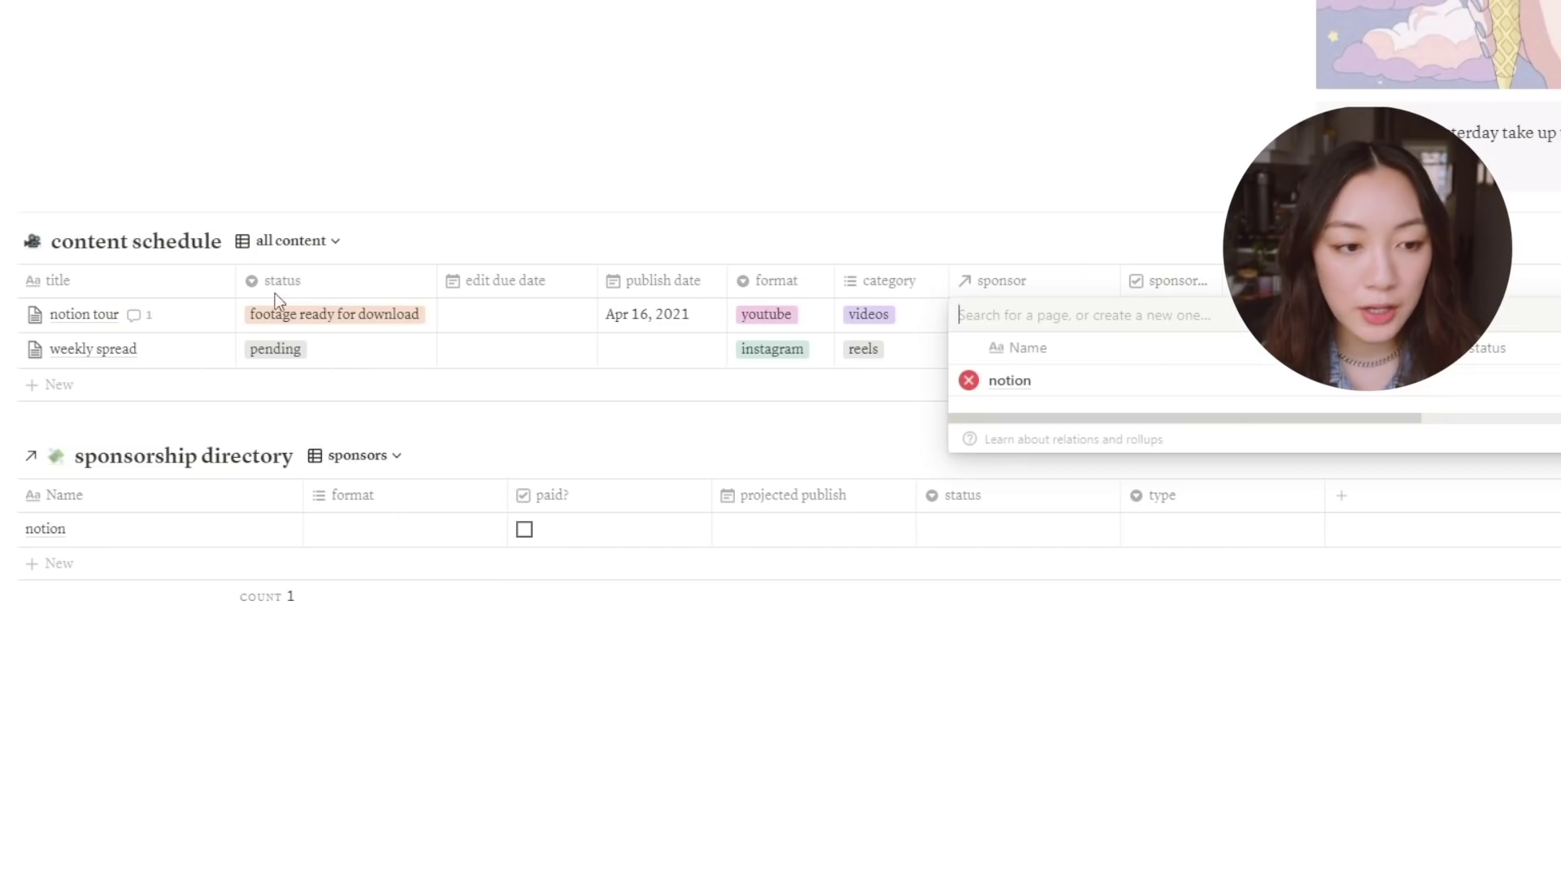
click(131, 534)
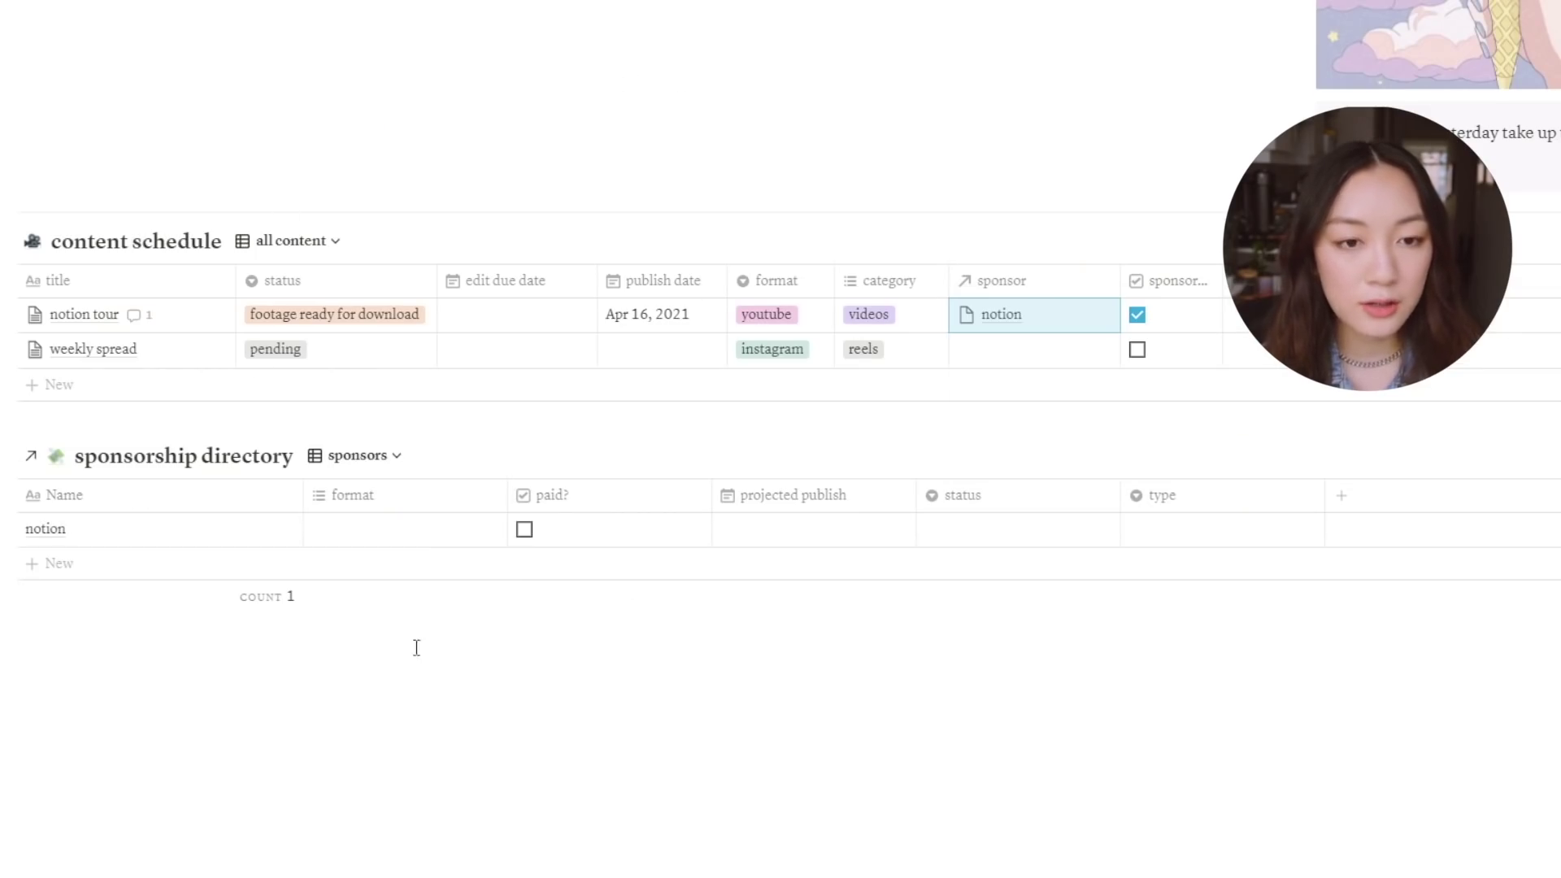
Check the content schedule's view list and the edit due date calendars of the notion tour and weekly spread entries
scroll(554, 600, up, 7)
scroll(620, 613, down, 6)
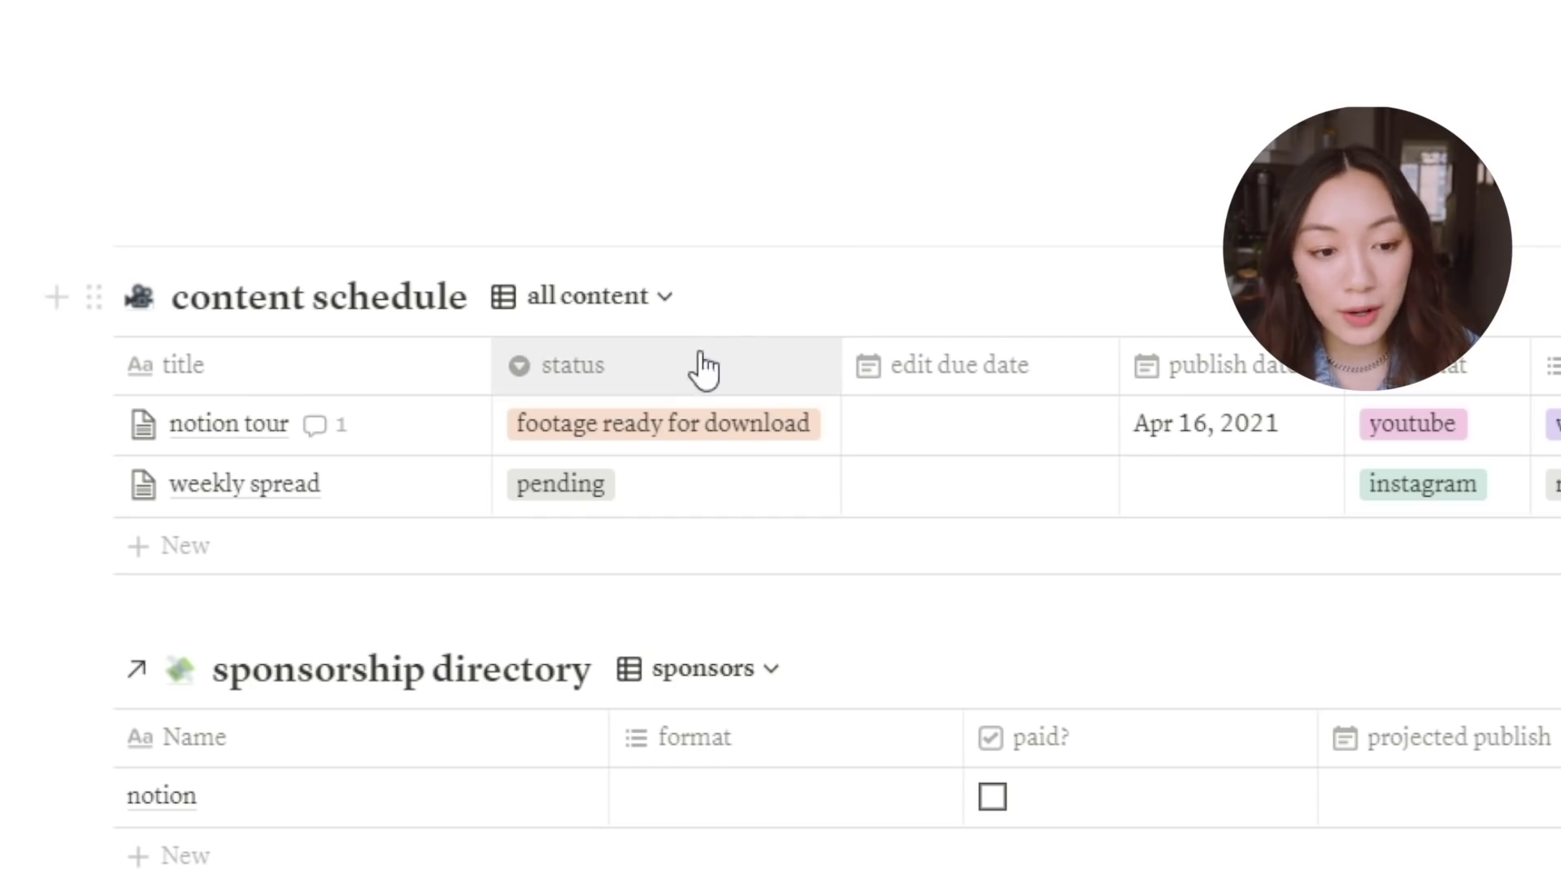
click(645, 317)
click(662, 313)
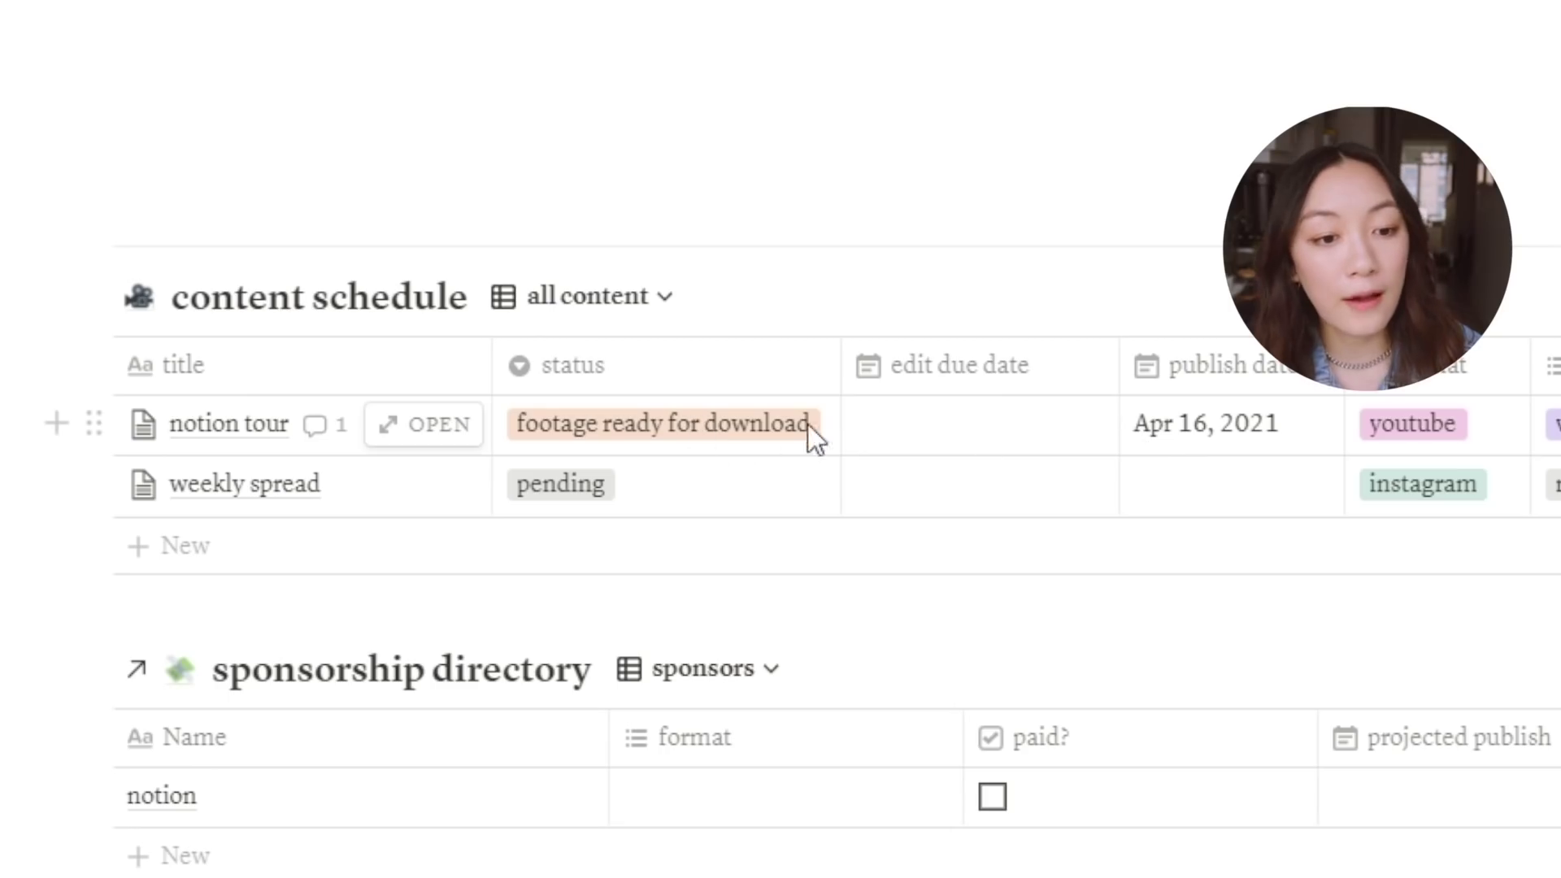
click(1035, 442)
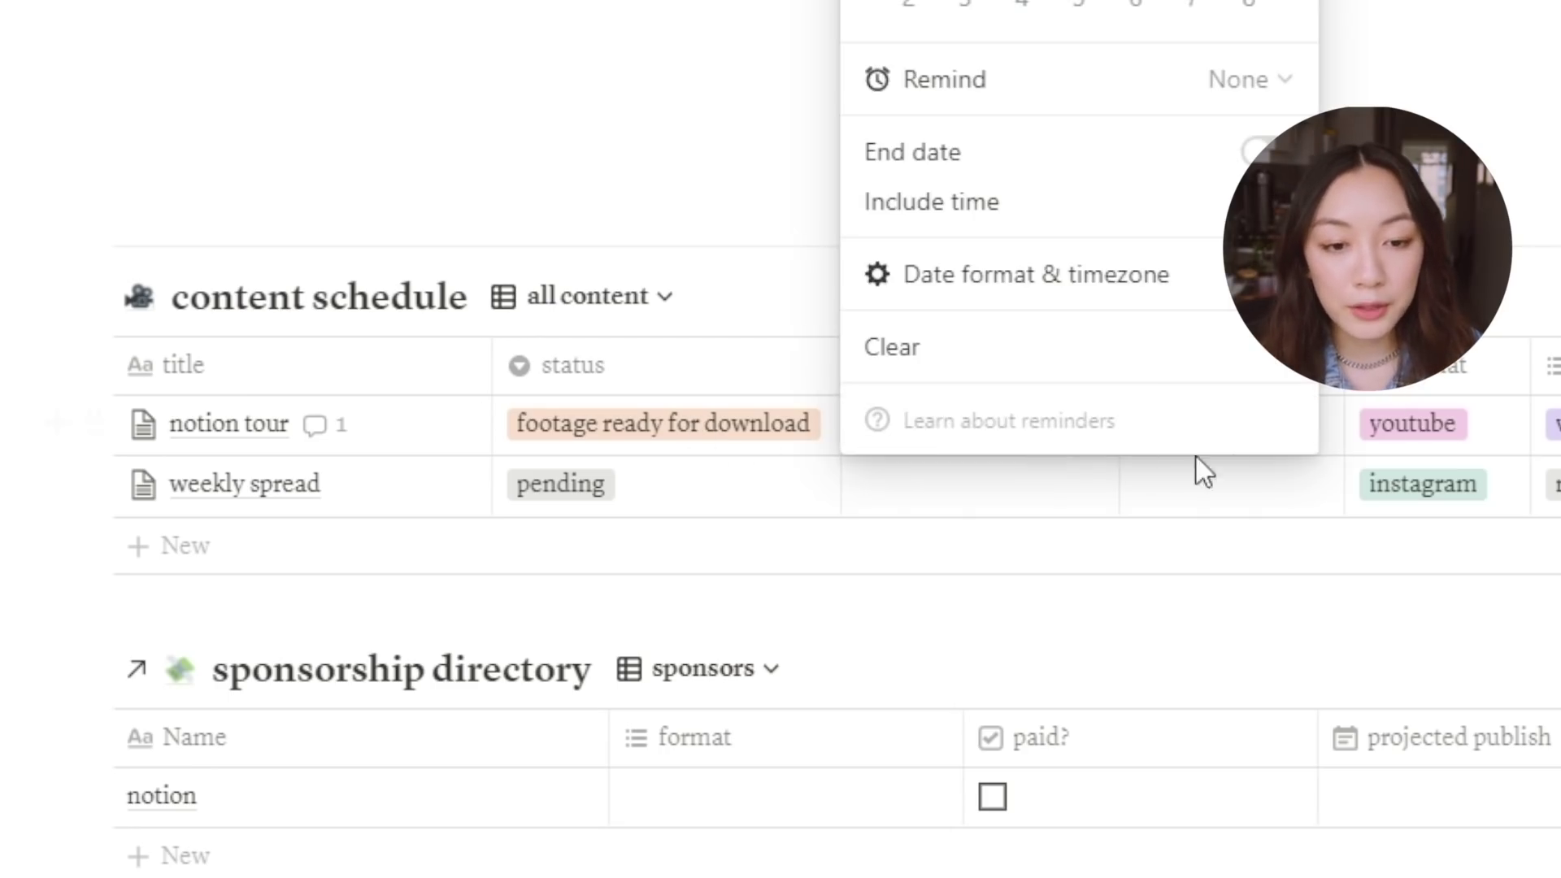
key(Escape)
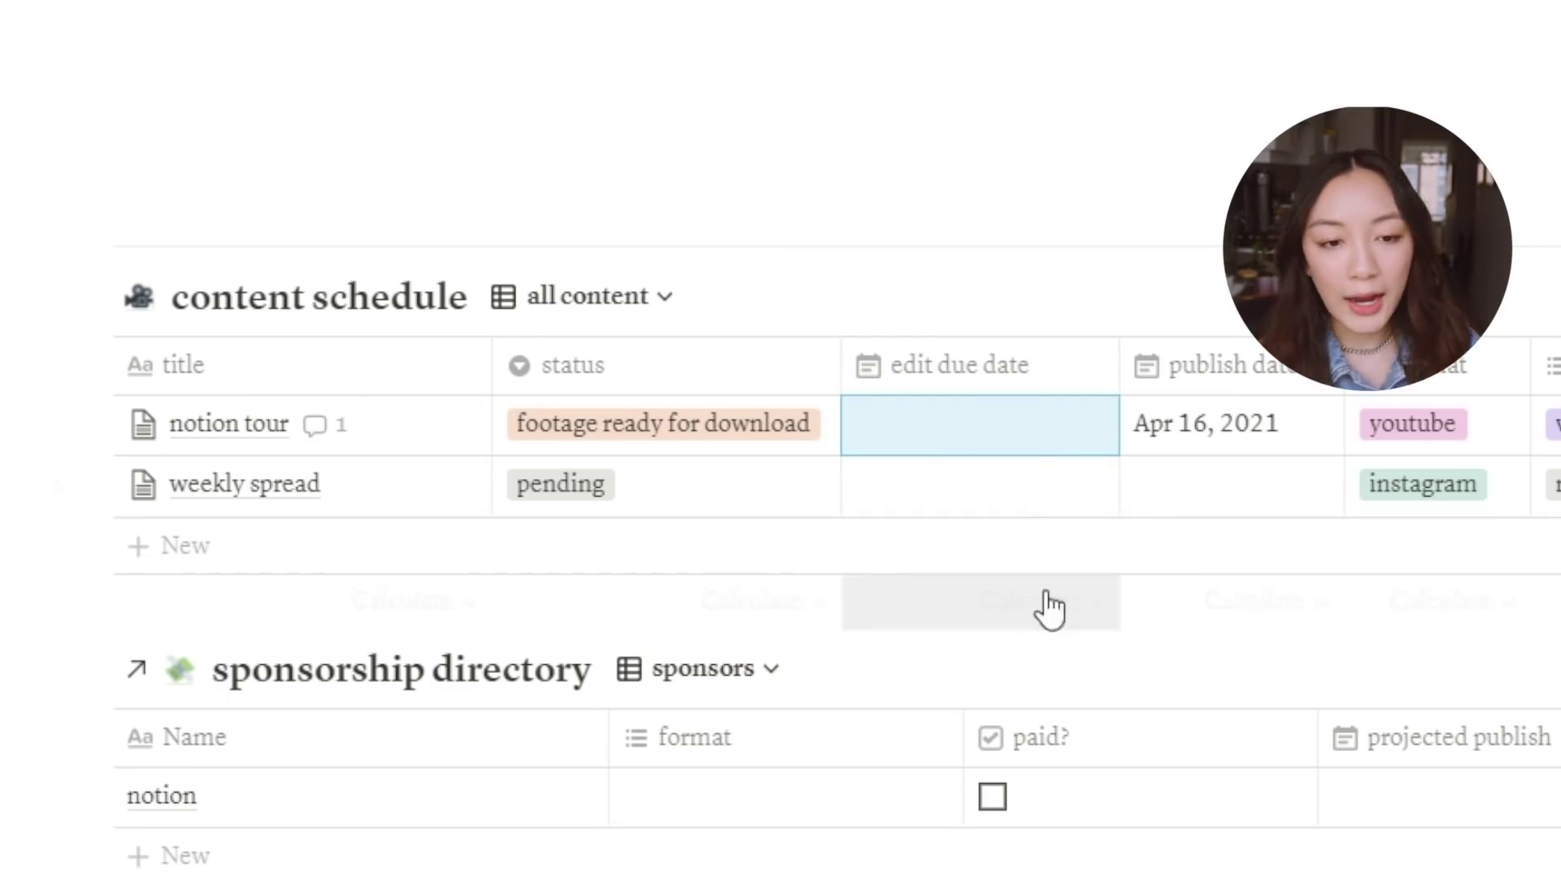
click(1072, 493)
key(Escape)
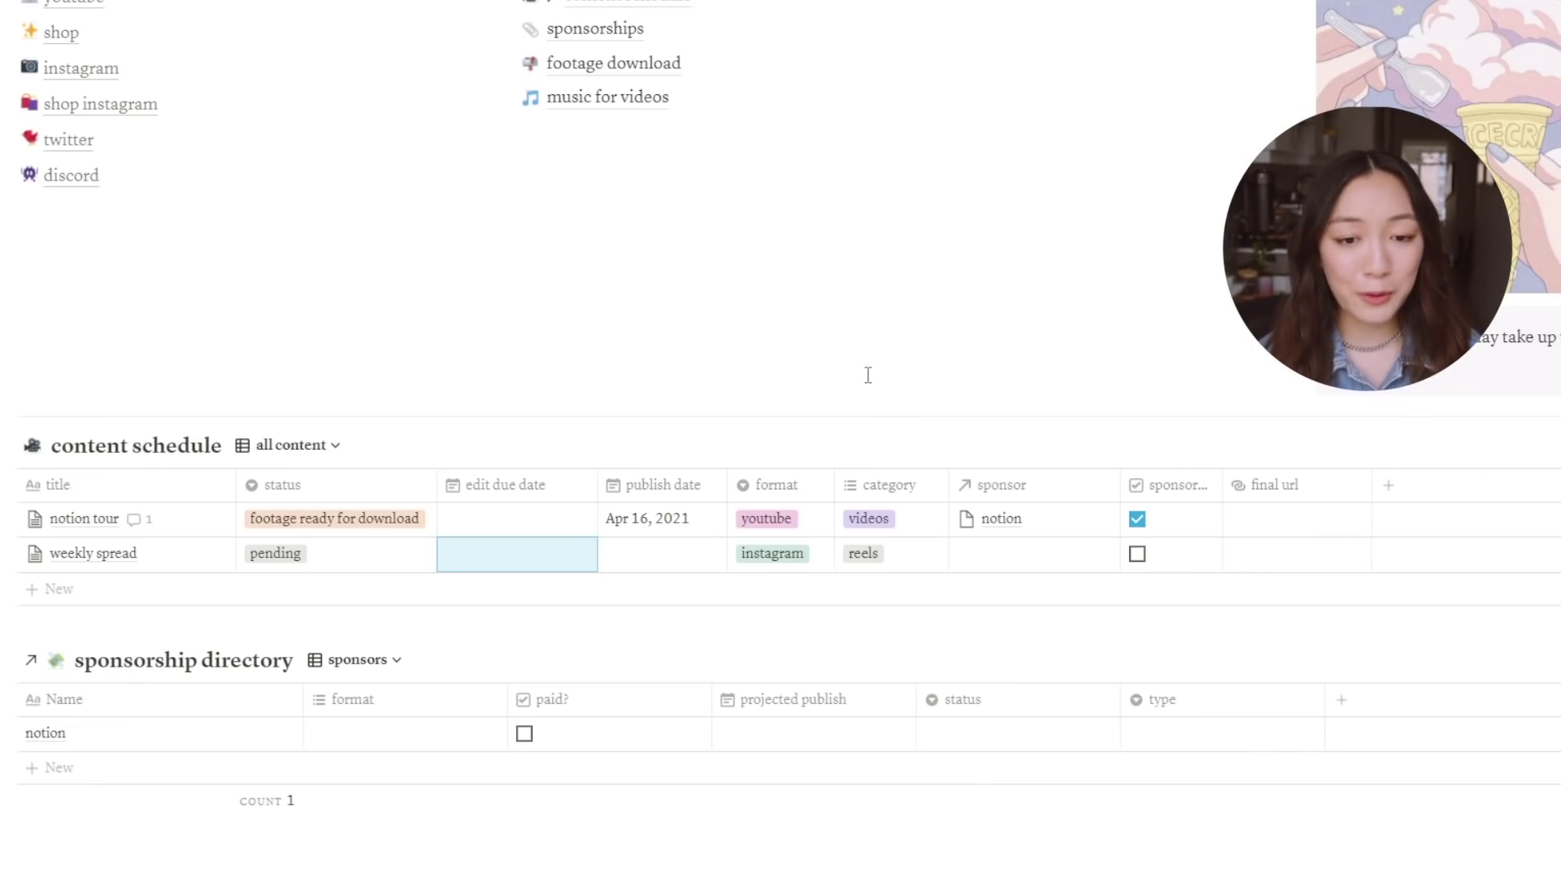
scroll(813, 366, up, 3)
scroll(830, 325, down, 3)
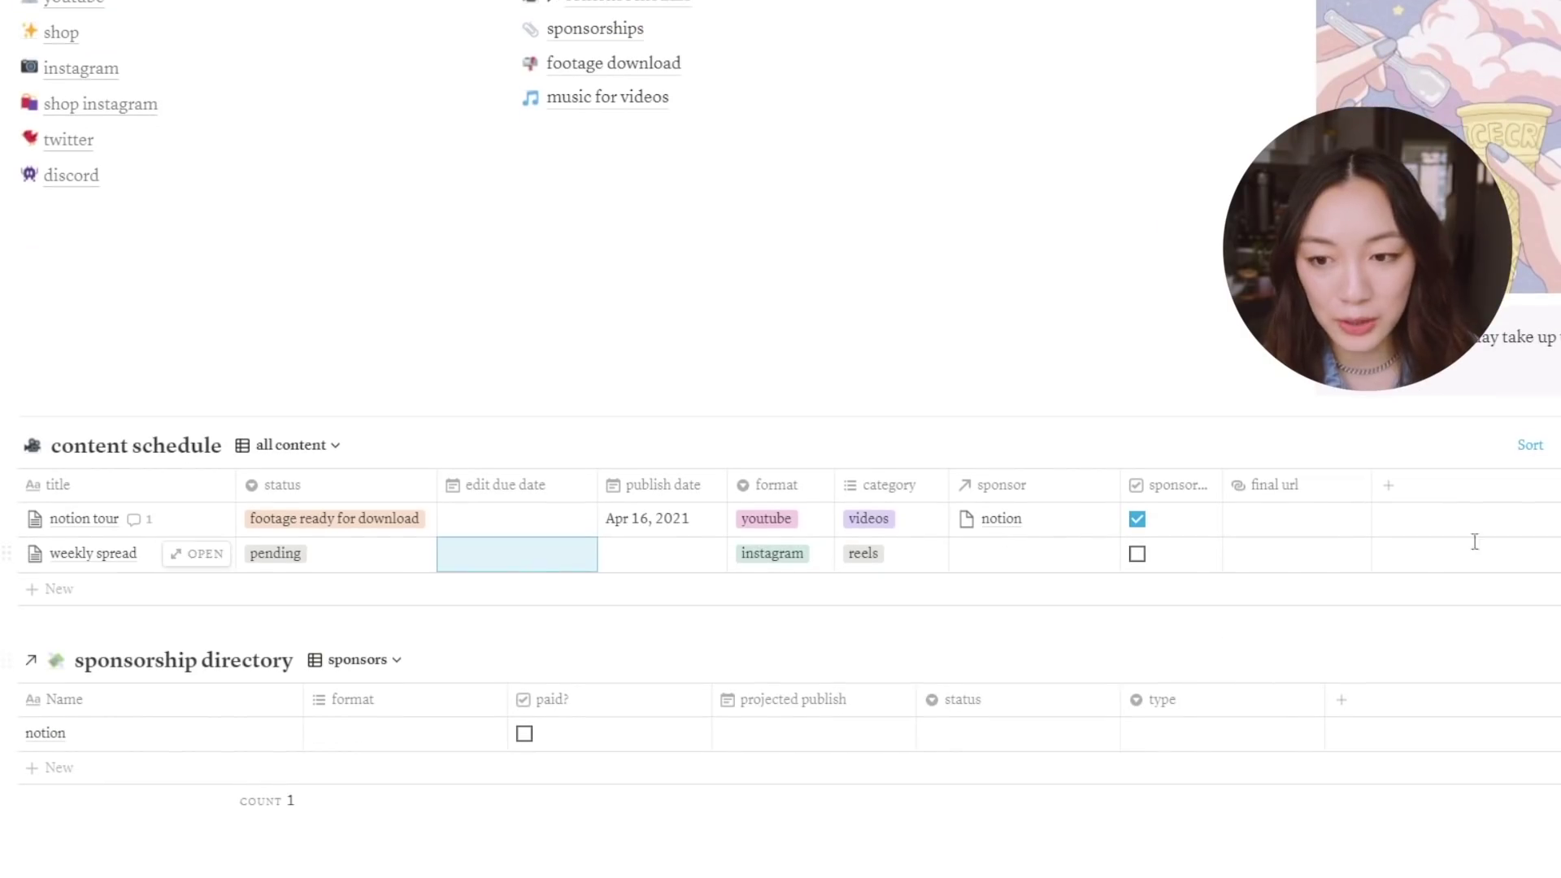
key(Return)
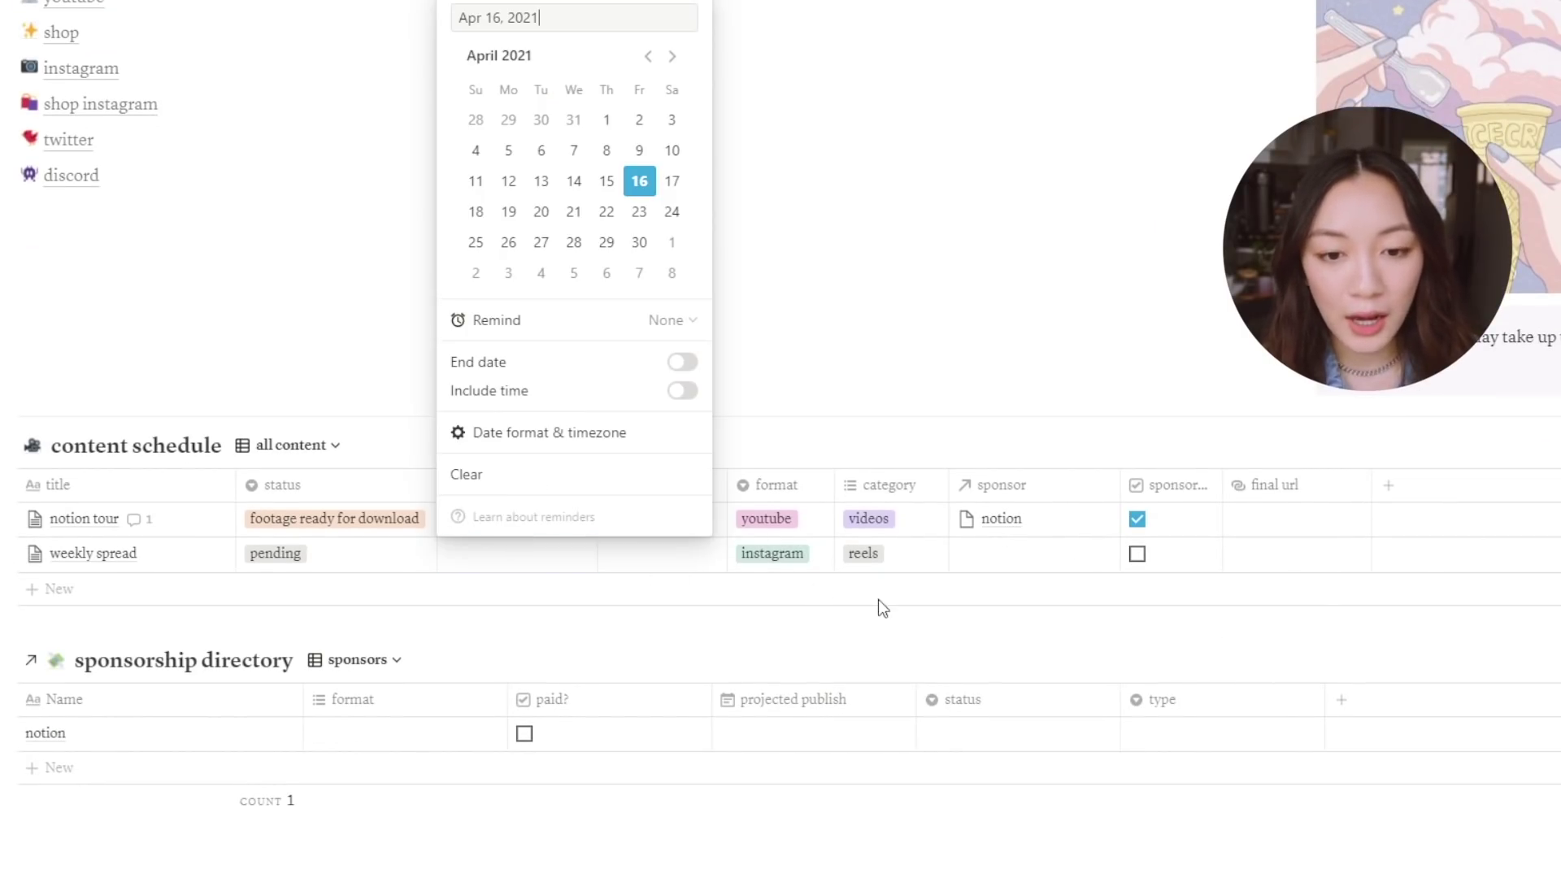
key(Escape)
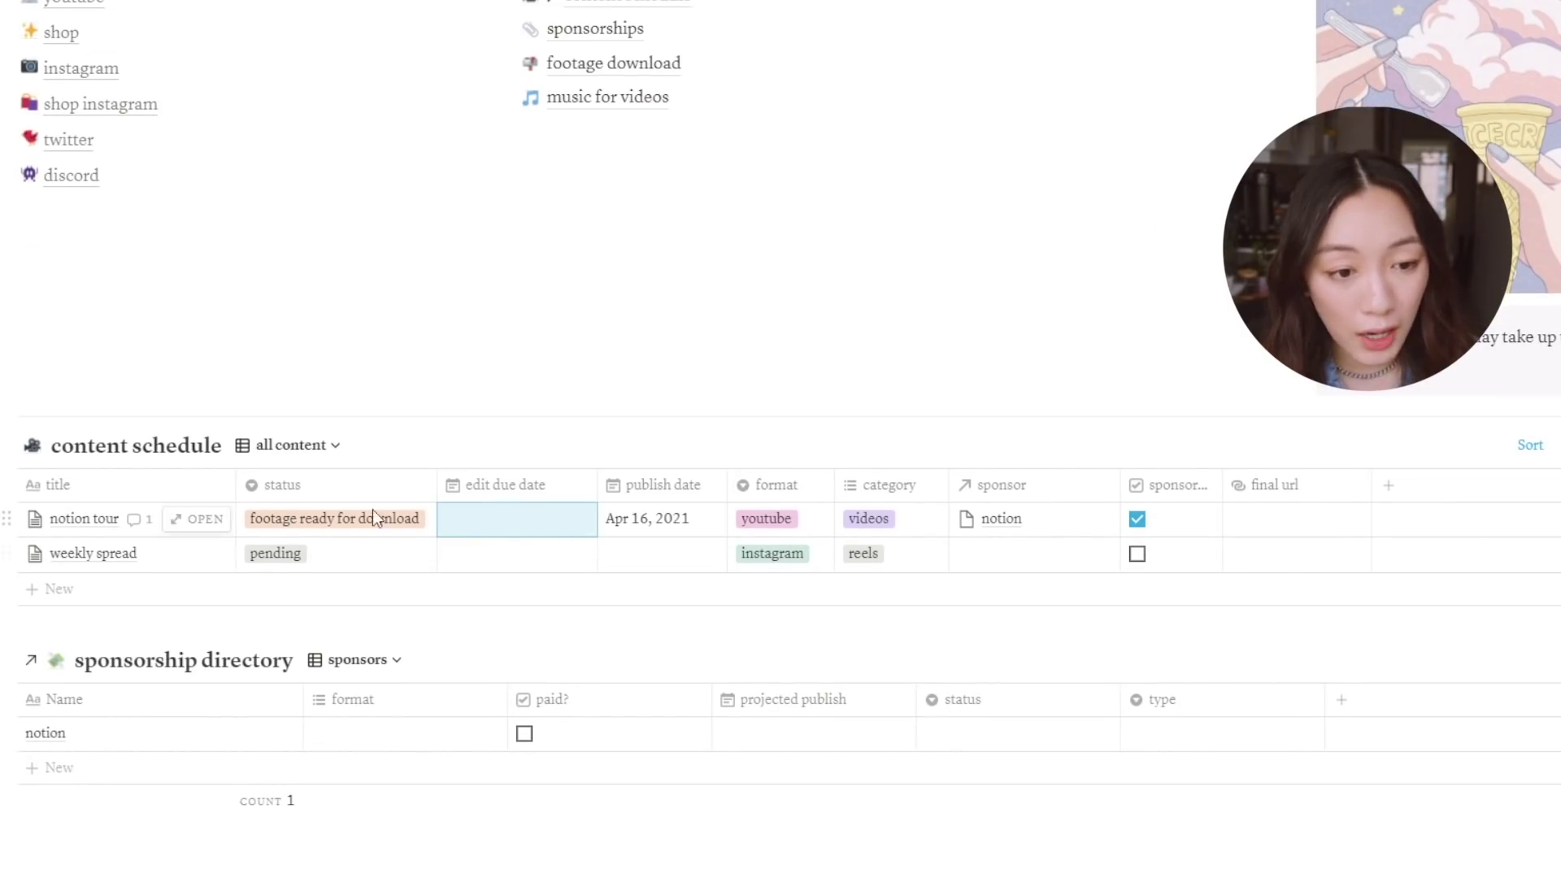
Look over the youtube page from its quick links and team directory down to the content schedule and sponsorship directory
scroll(412, 441, up, 3)
scroll(411, 441, up, 4)
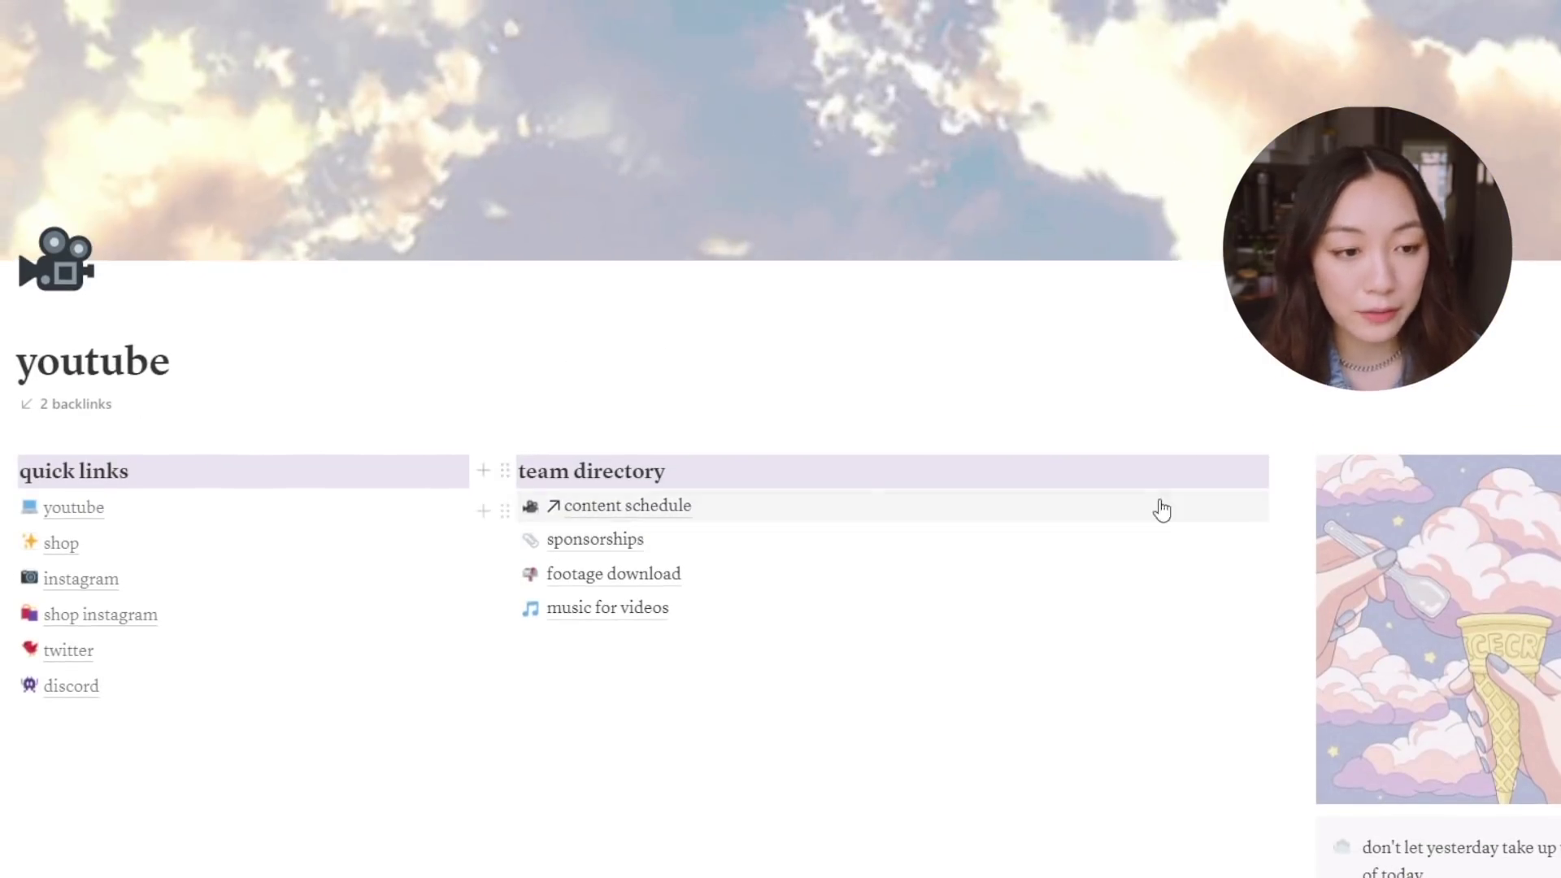
scroll(697, 453, down, 3)
scroll(690, 408, down, 8)
scroll(670, 453, up, 8)
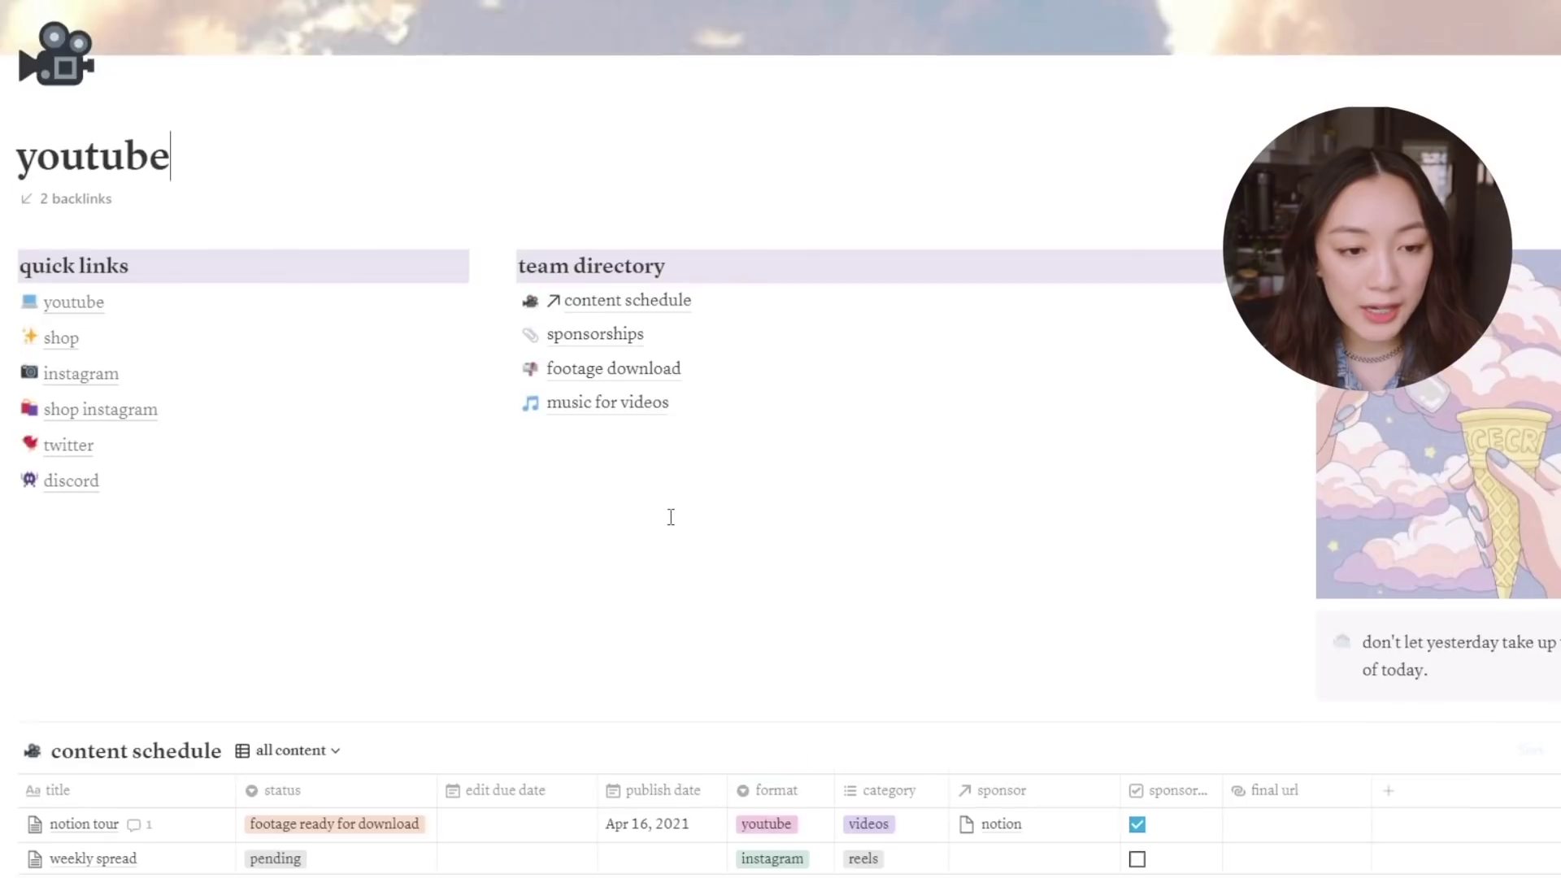
scroll(671, 517, up, 3)
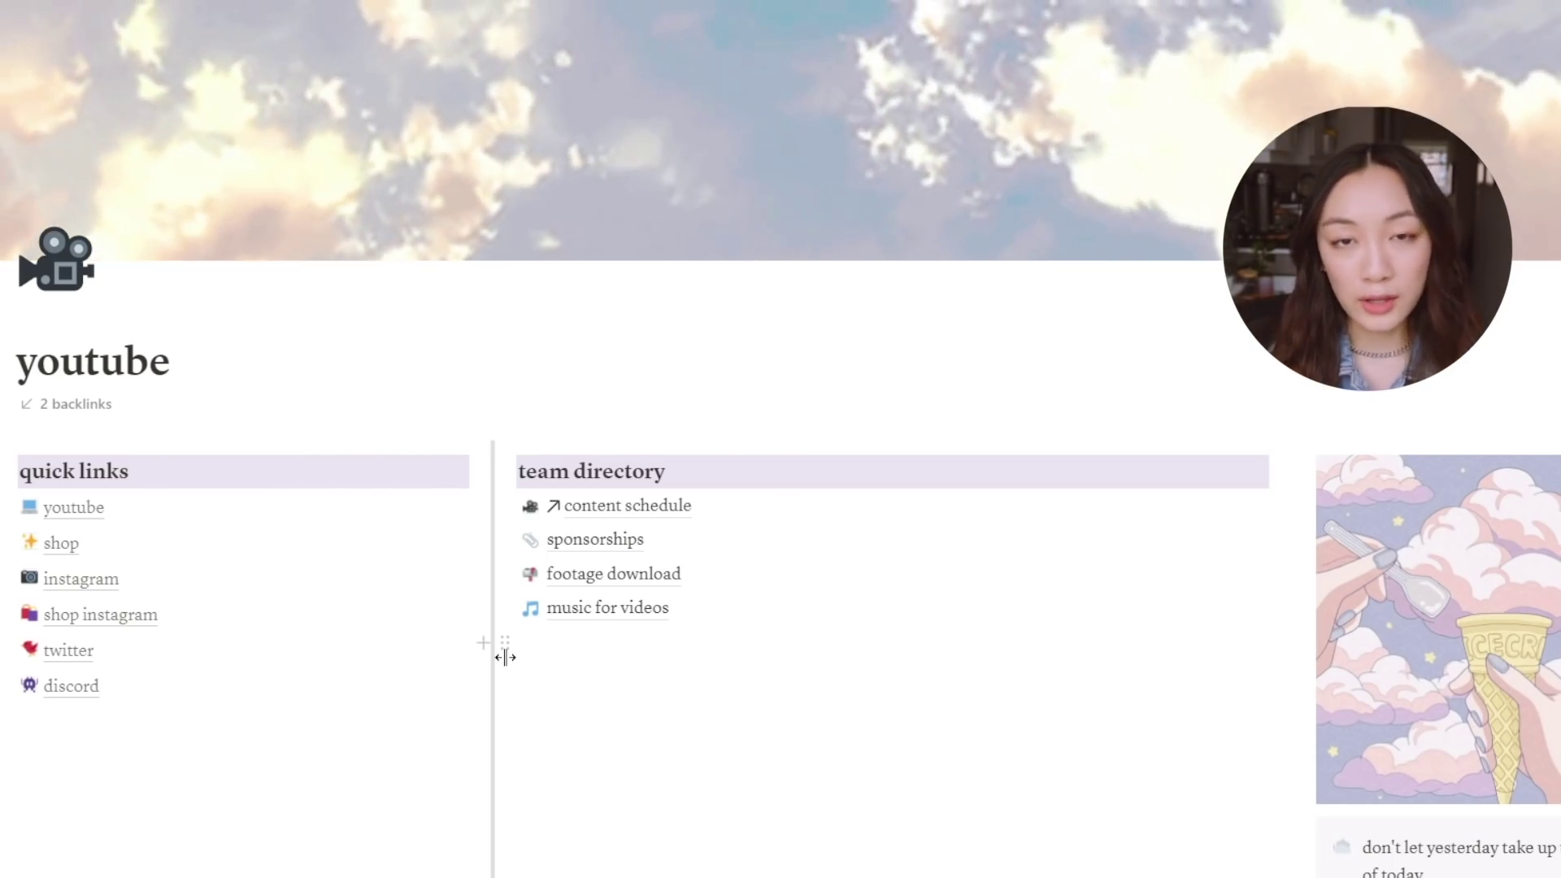
scroll(637, 548, down, 3)
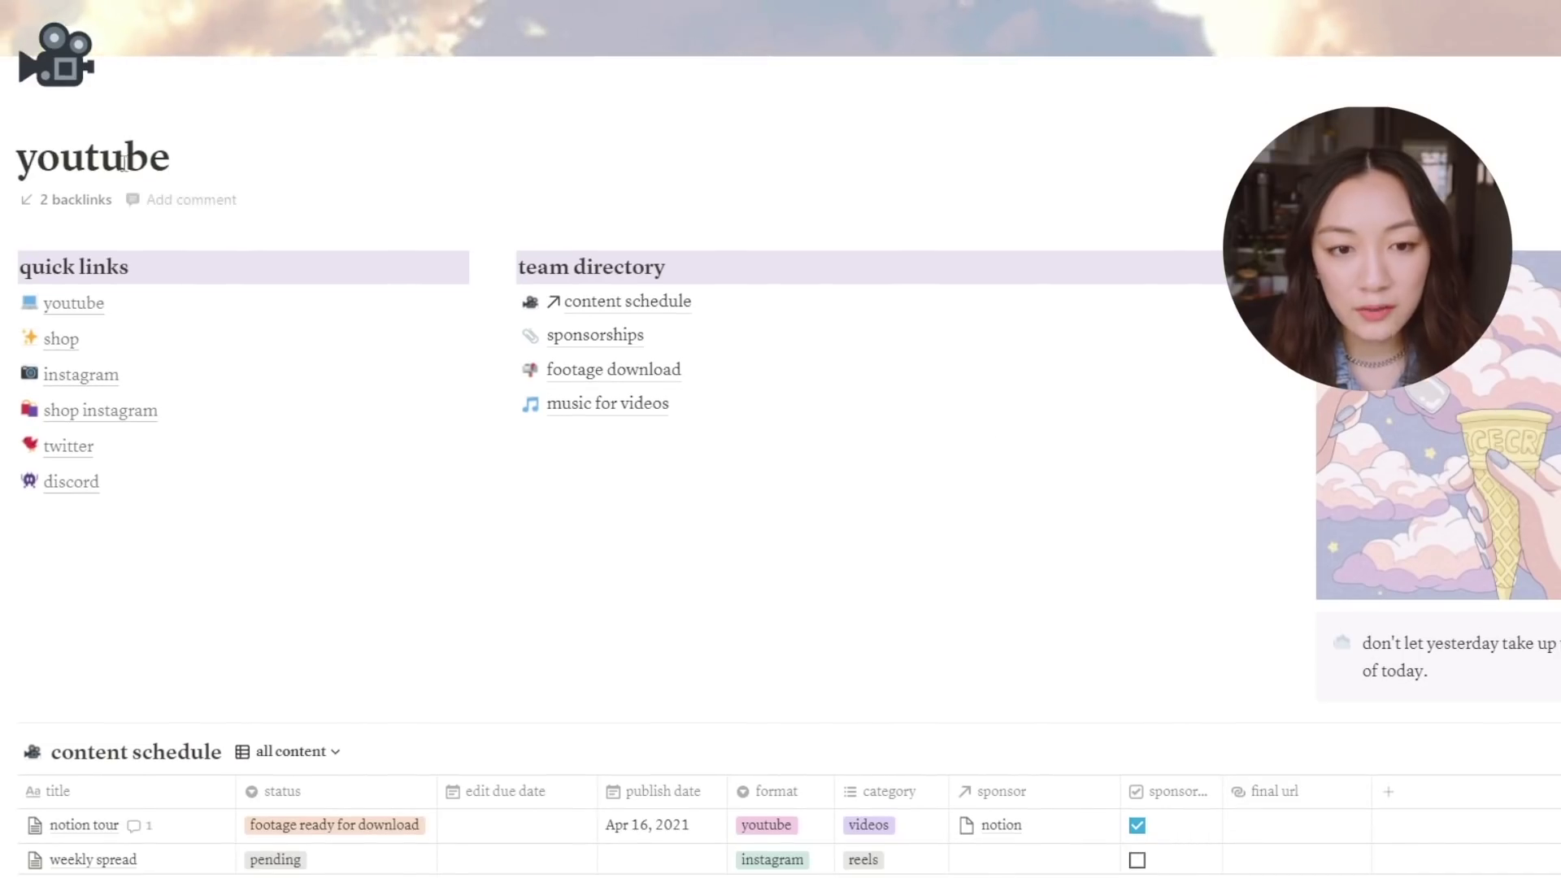
scroll(494, 500, down, 6)
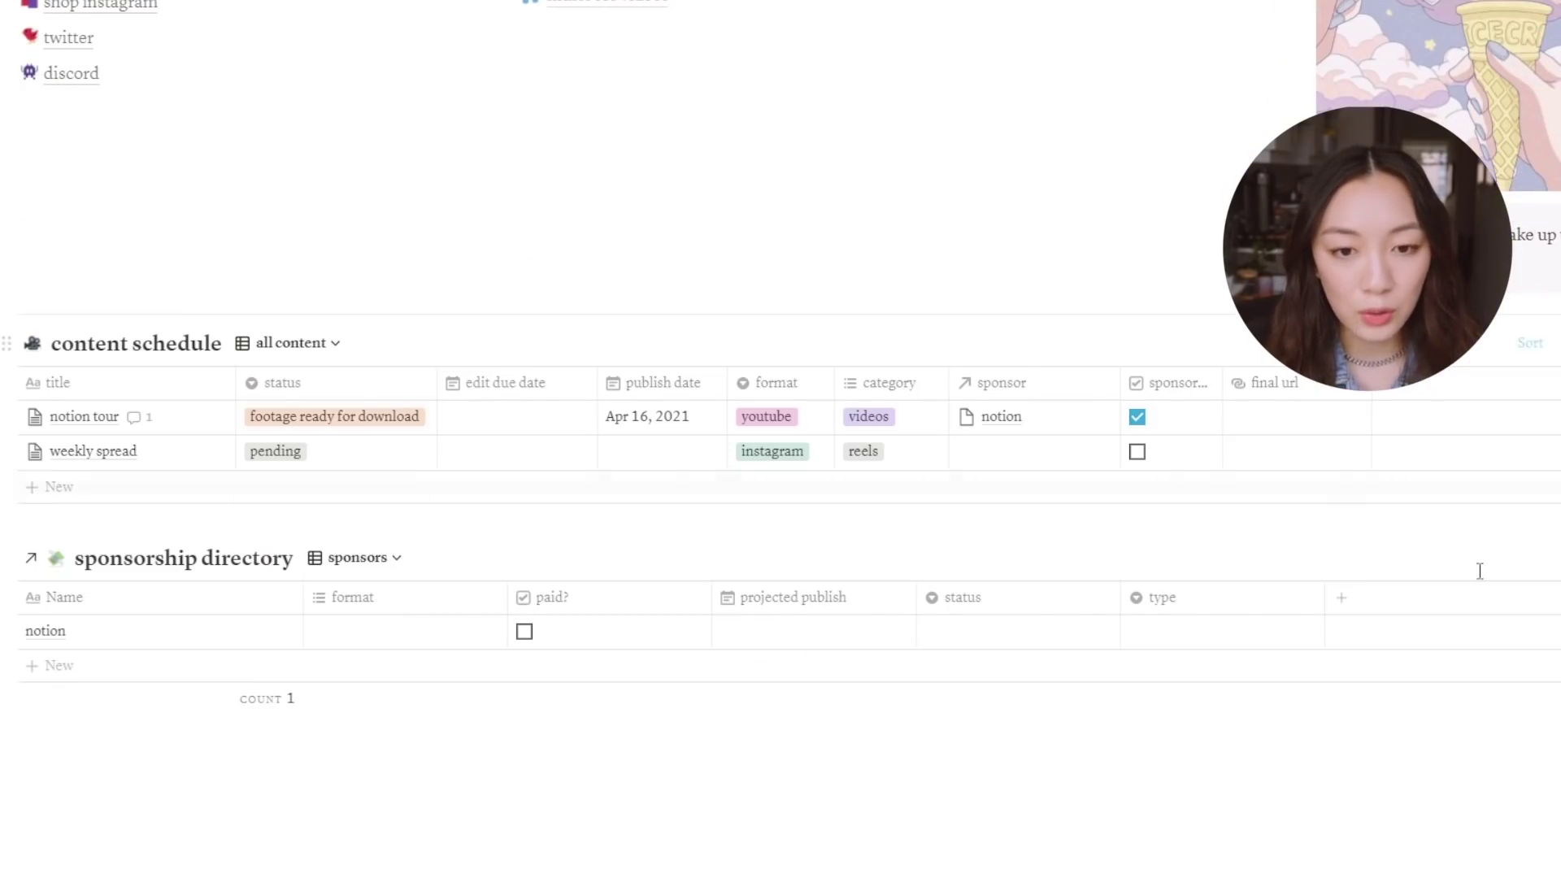
scroll(1135, 724, up, 8)
scroll(655, 593, up, 1)
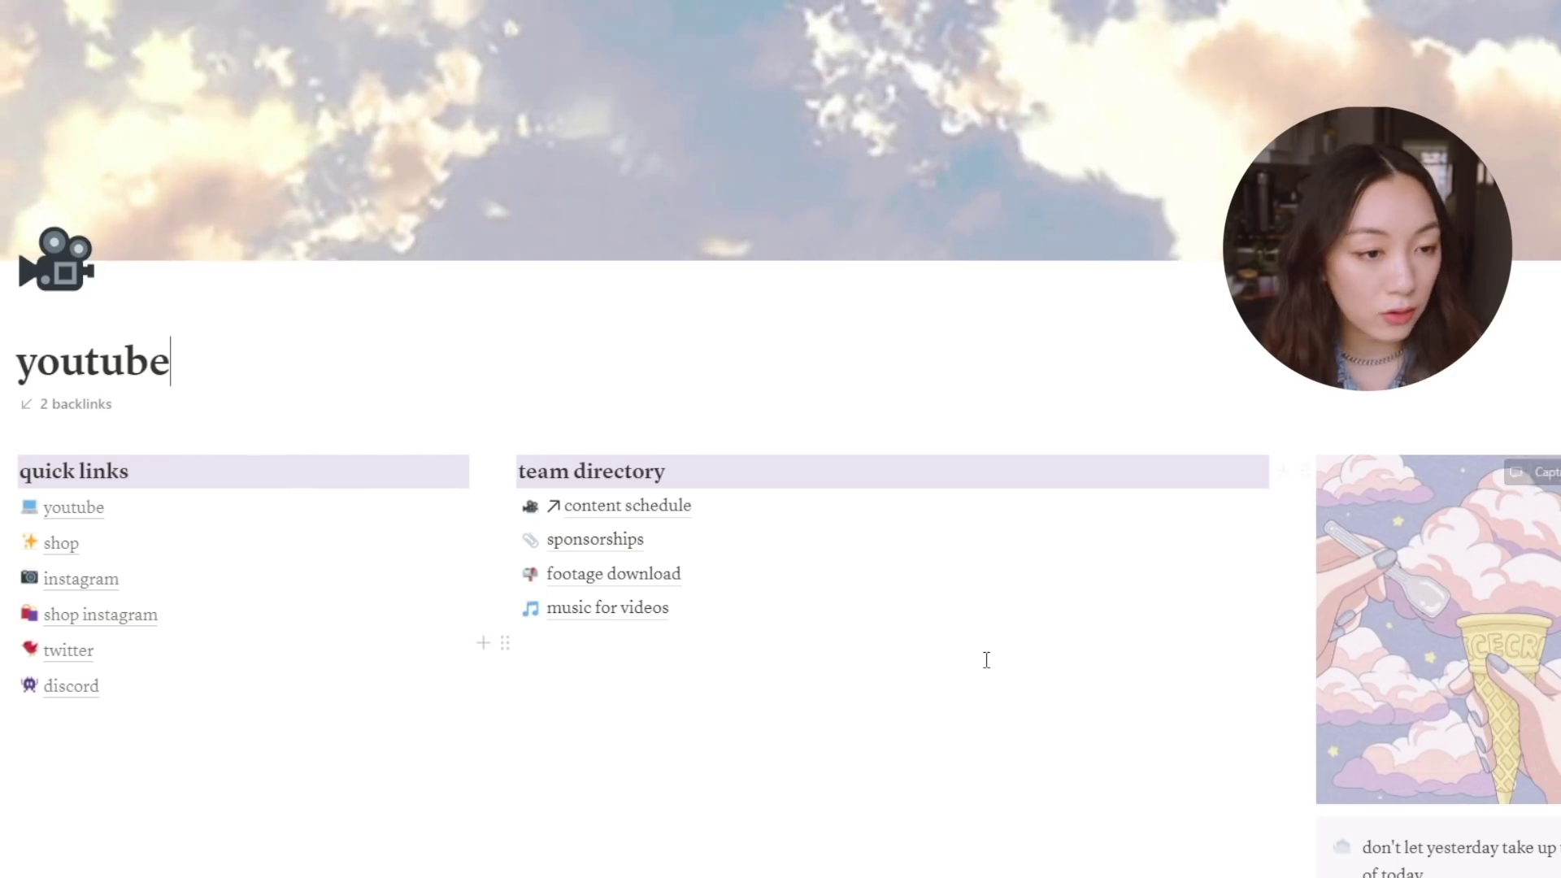
Return to the main dashboard through the youtube page's backlinks and open the shop arl page
click(78, 407)
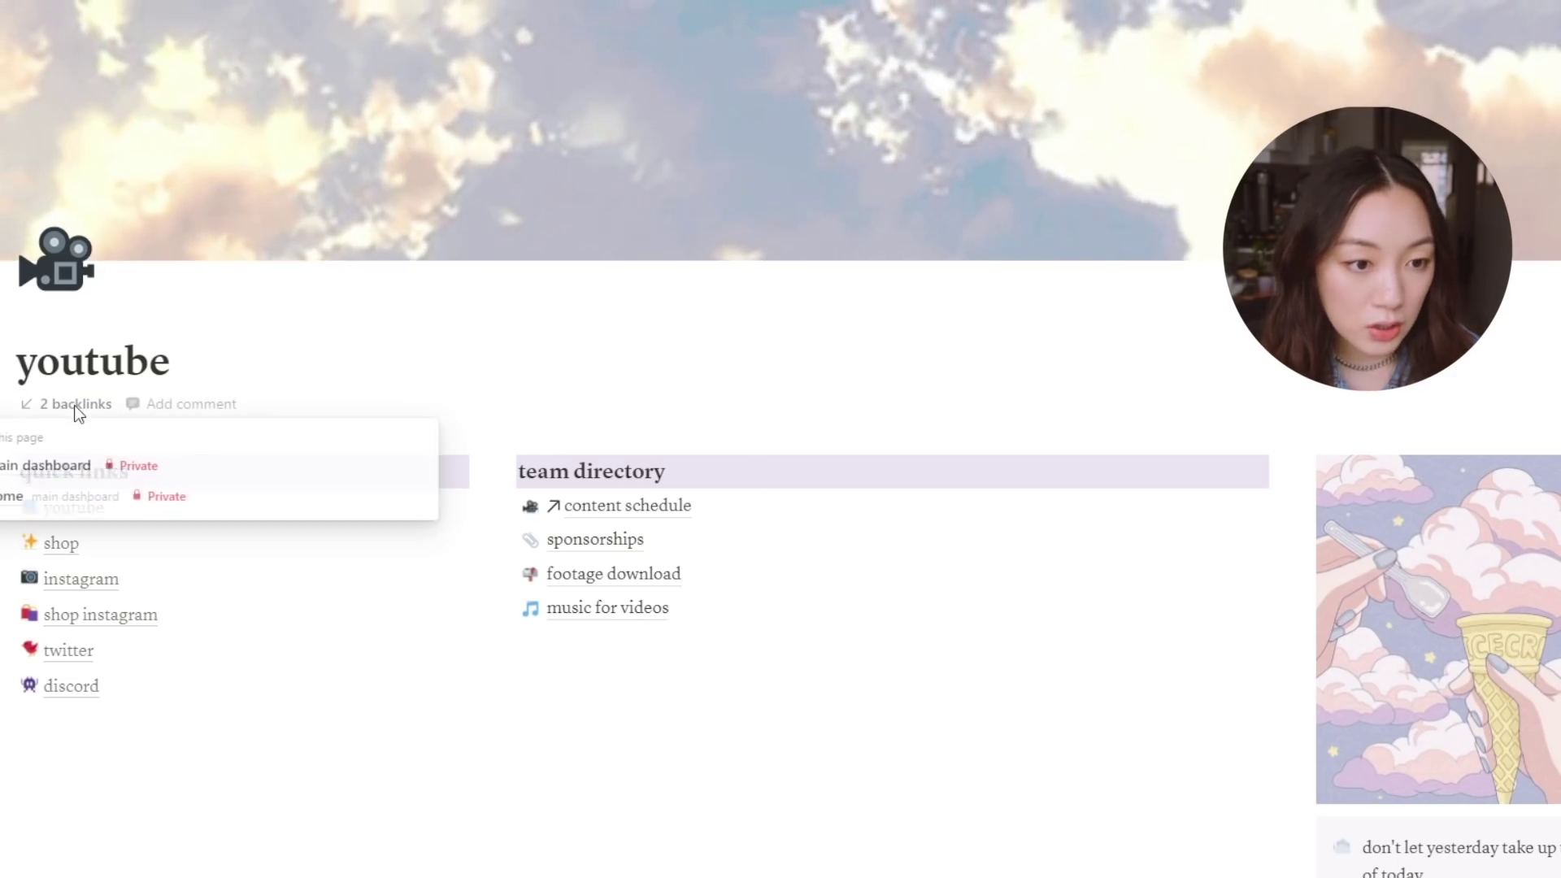
click(29, 476)
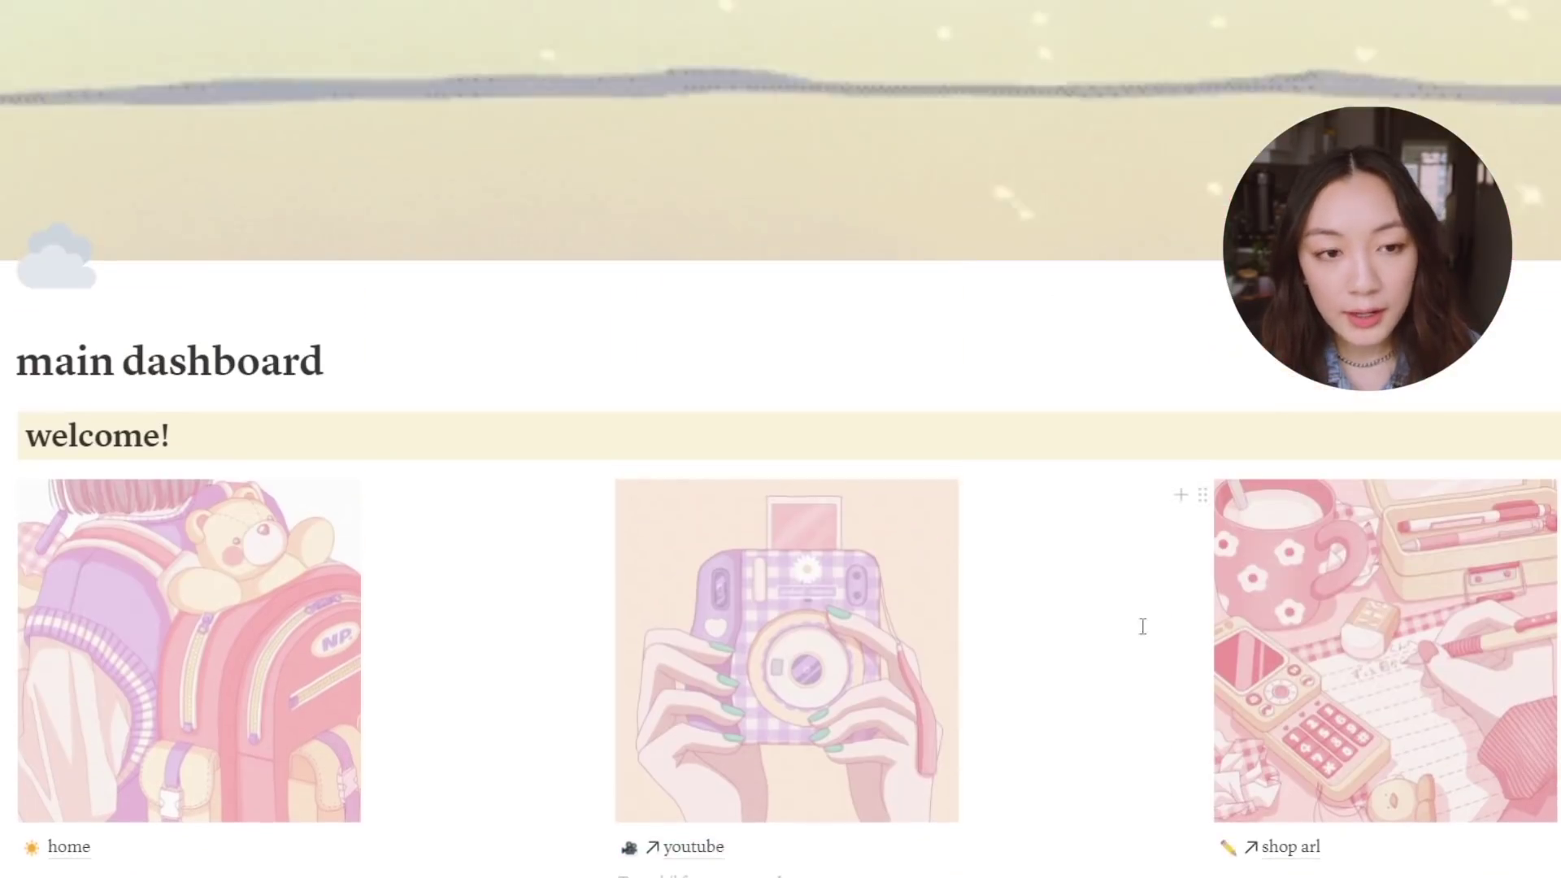
scroll(1143, 626, down, 4)
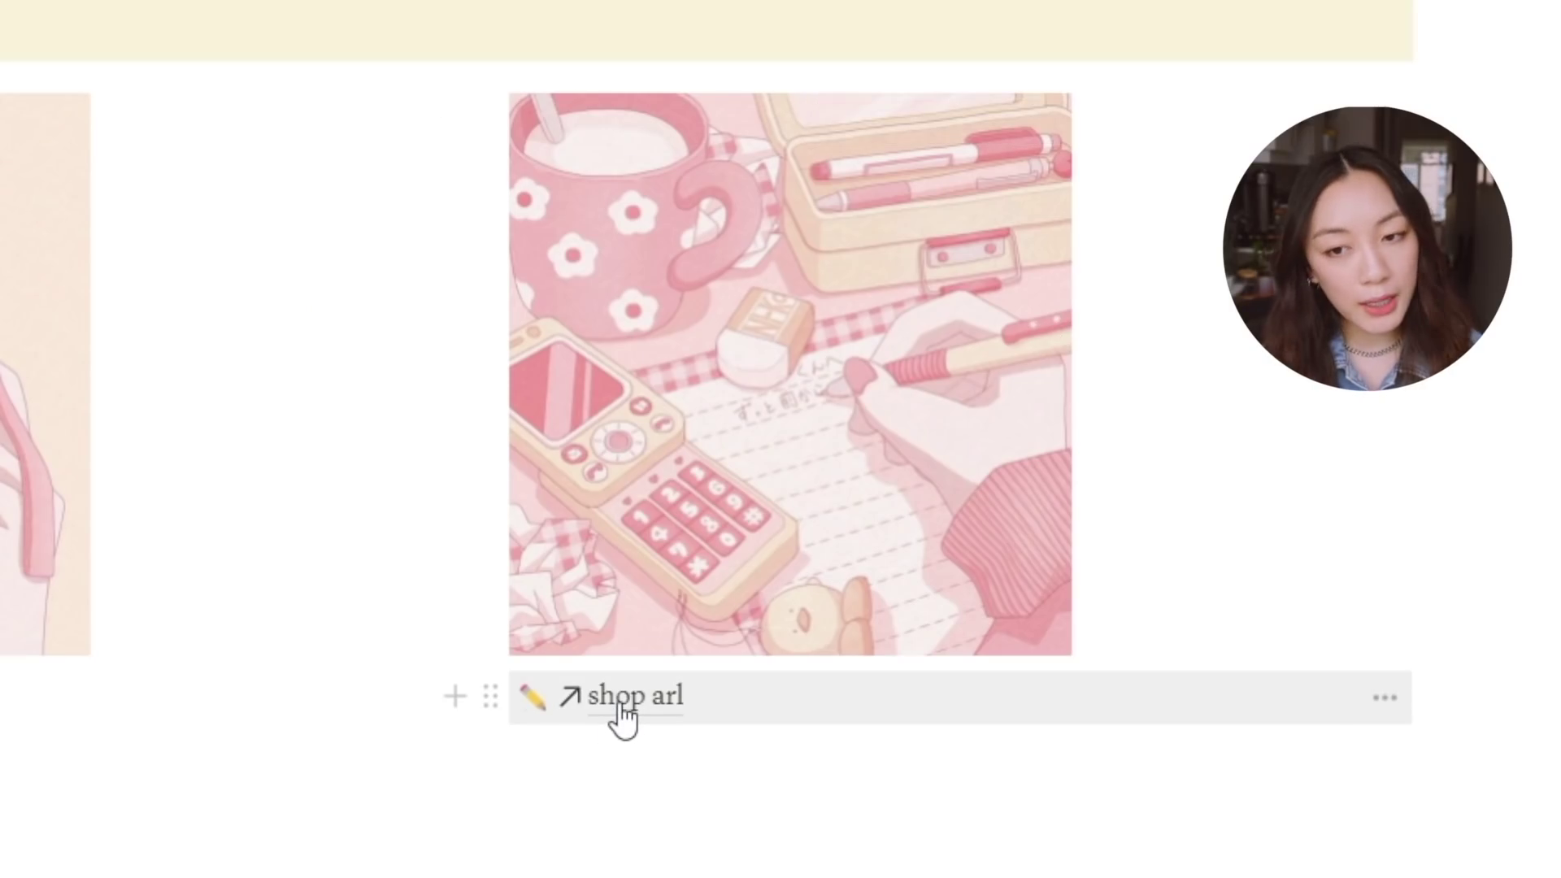
click(623, 707)
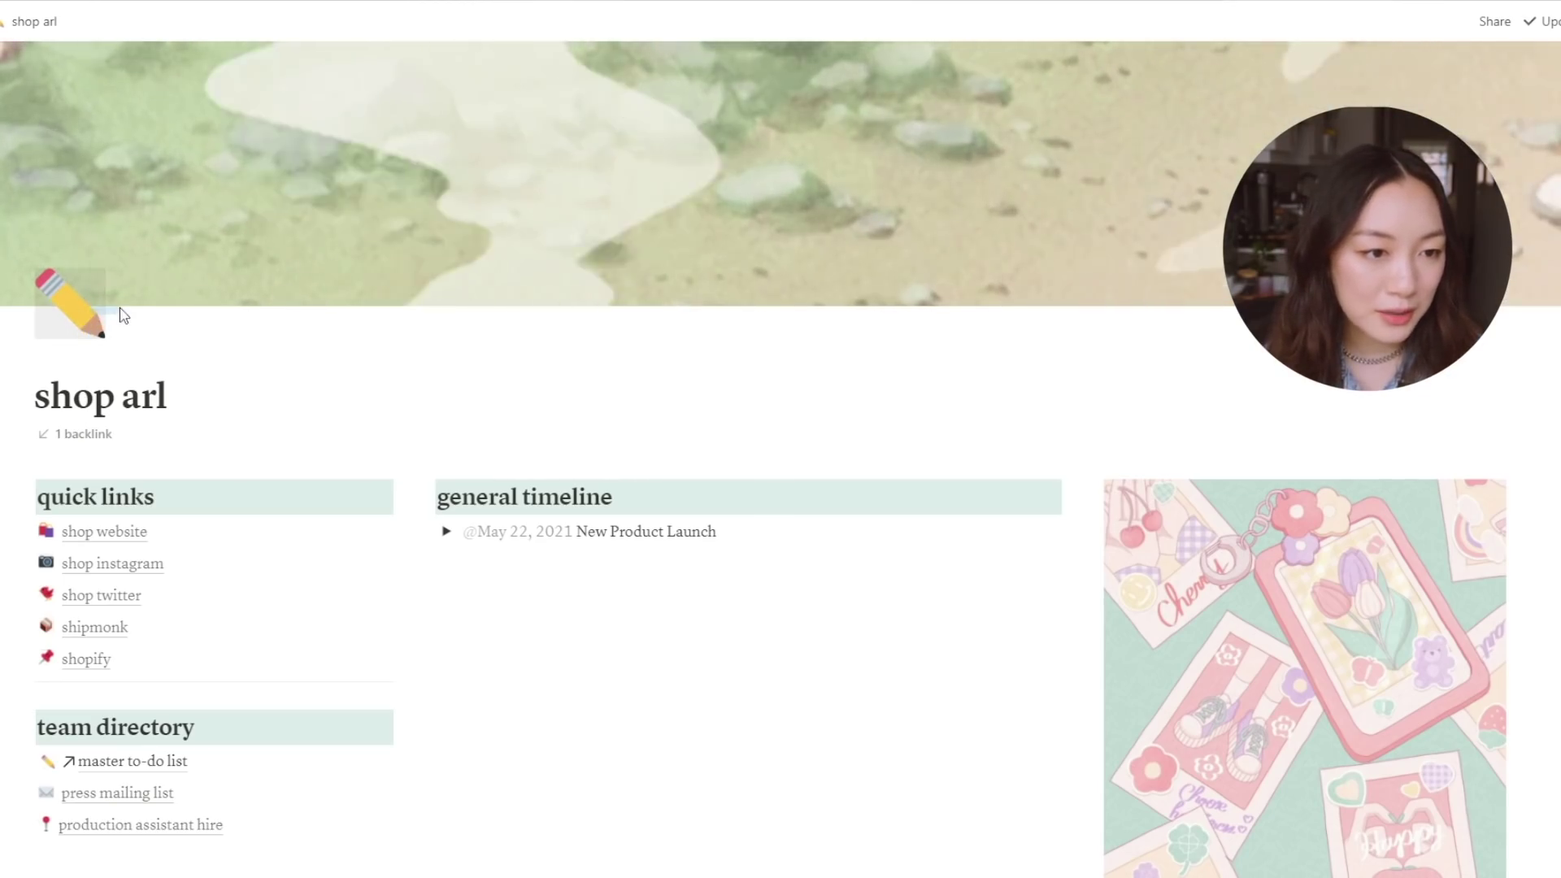
Examine the shop arl page's quick links, team directory, general timeline and master to-do list
scroll(687, 432, down, 2)
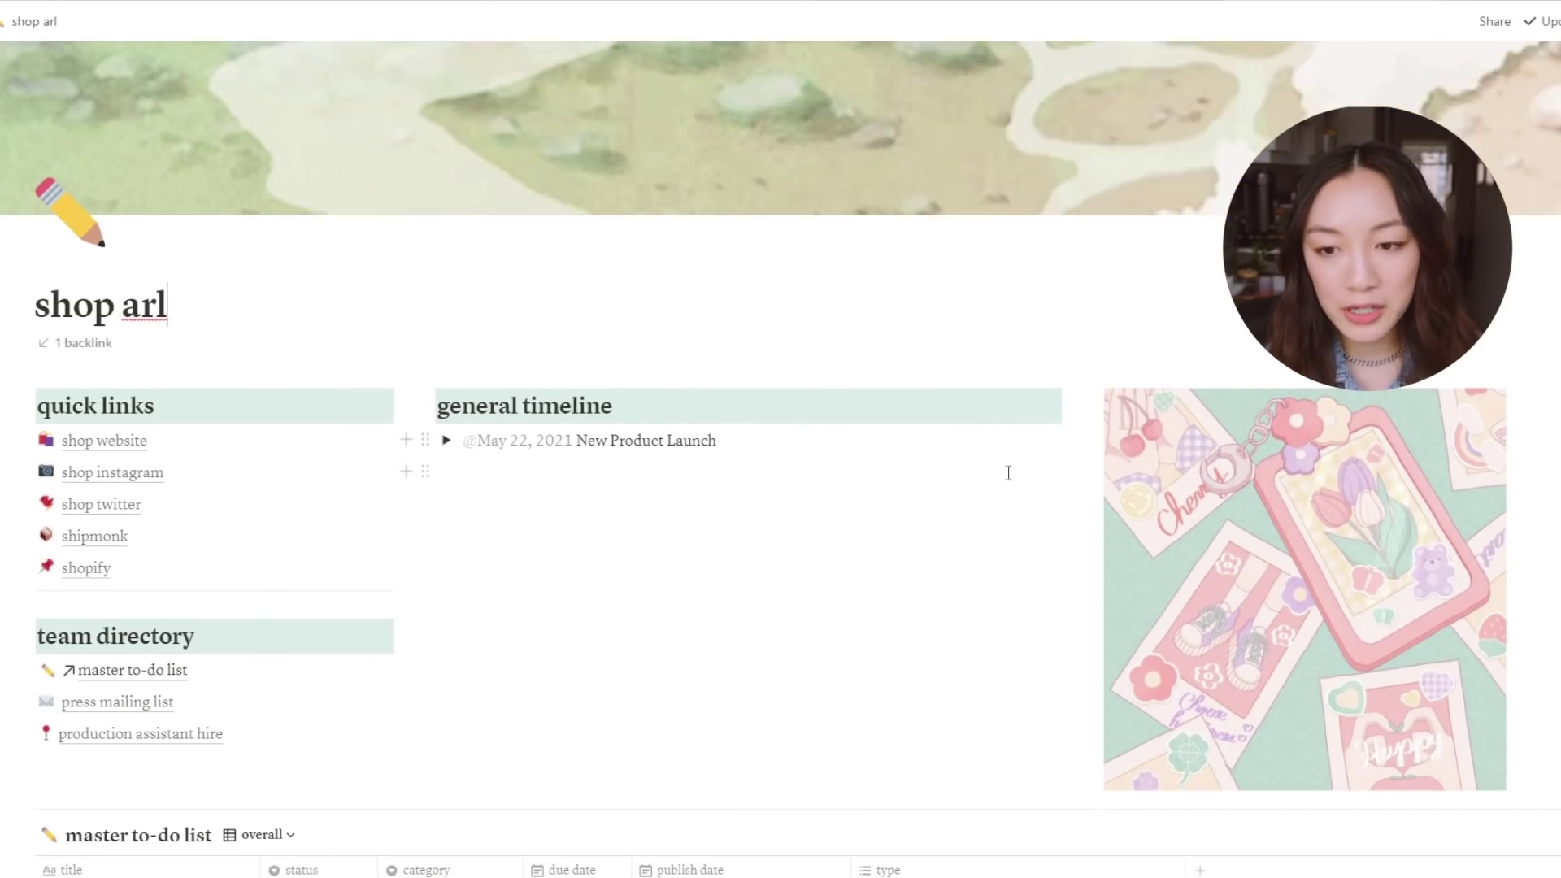
scroll(571, 516, down, 2)
scroll(582, 545, up, 4)
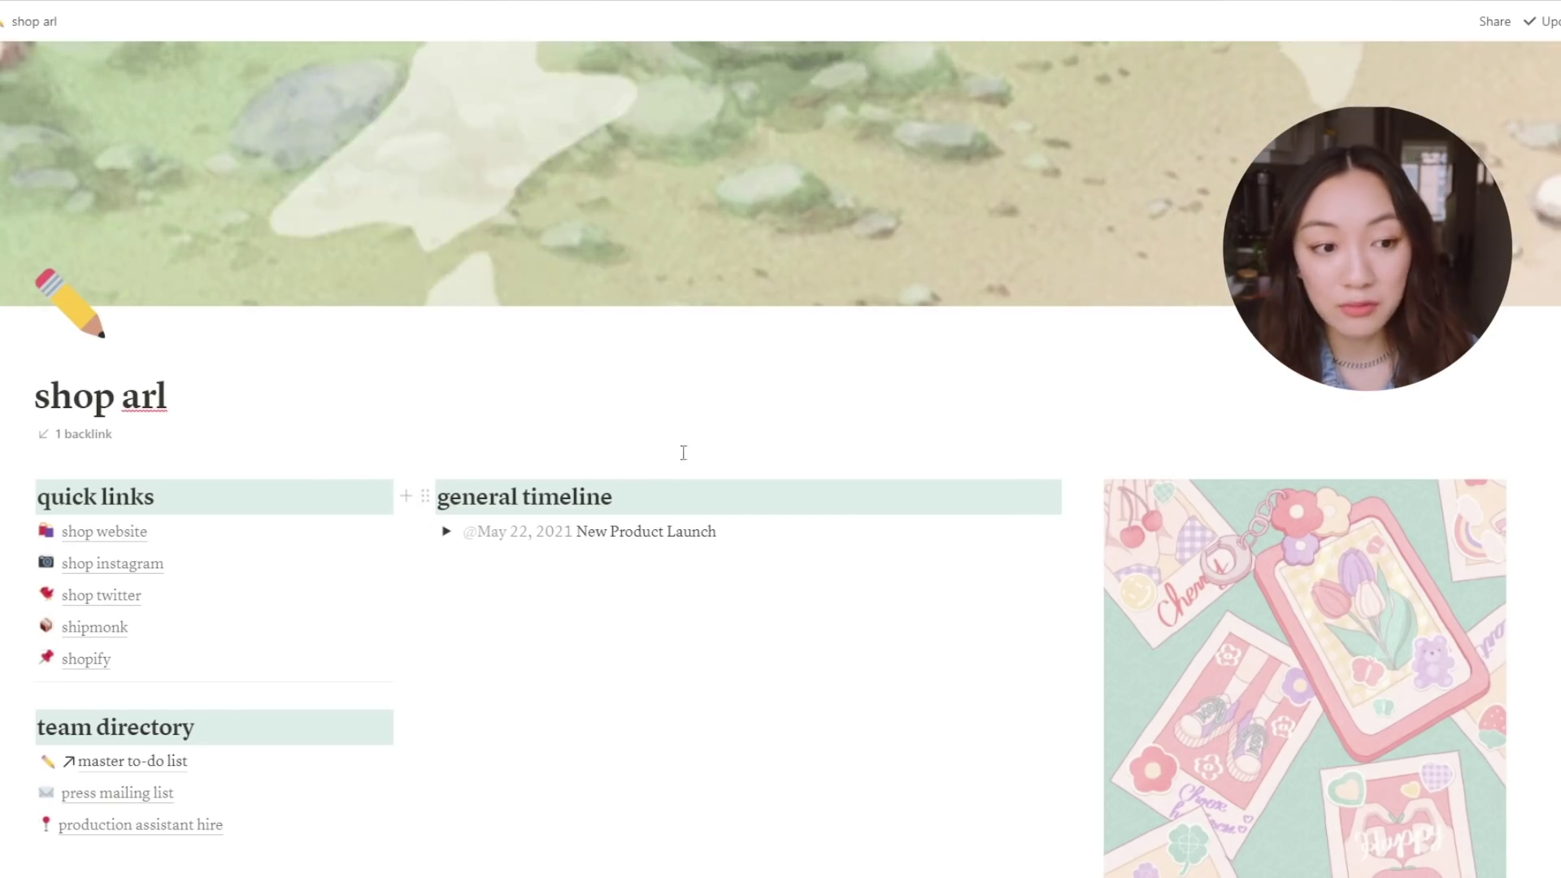
scroll(723, 660, down, 3)
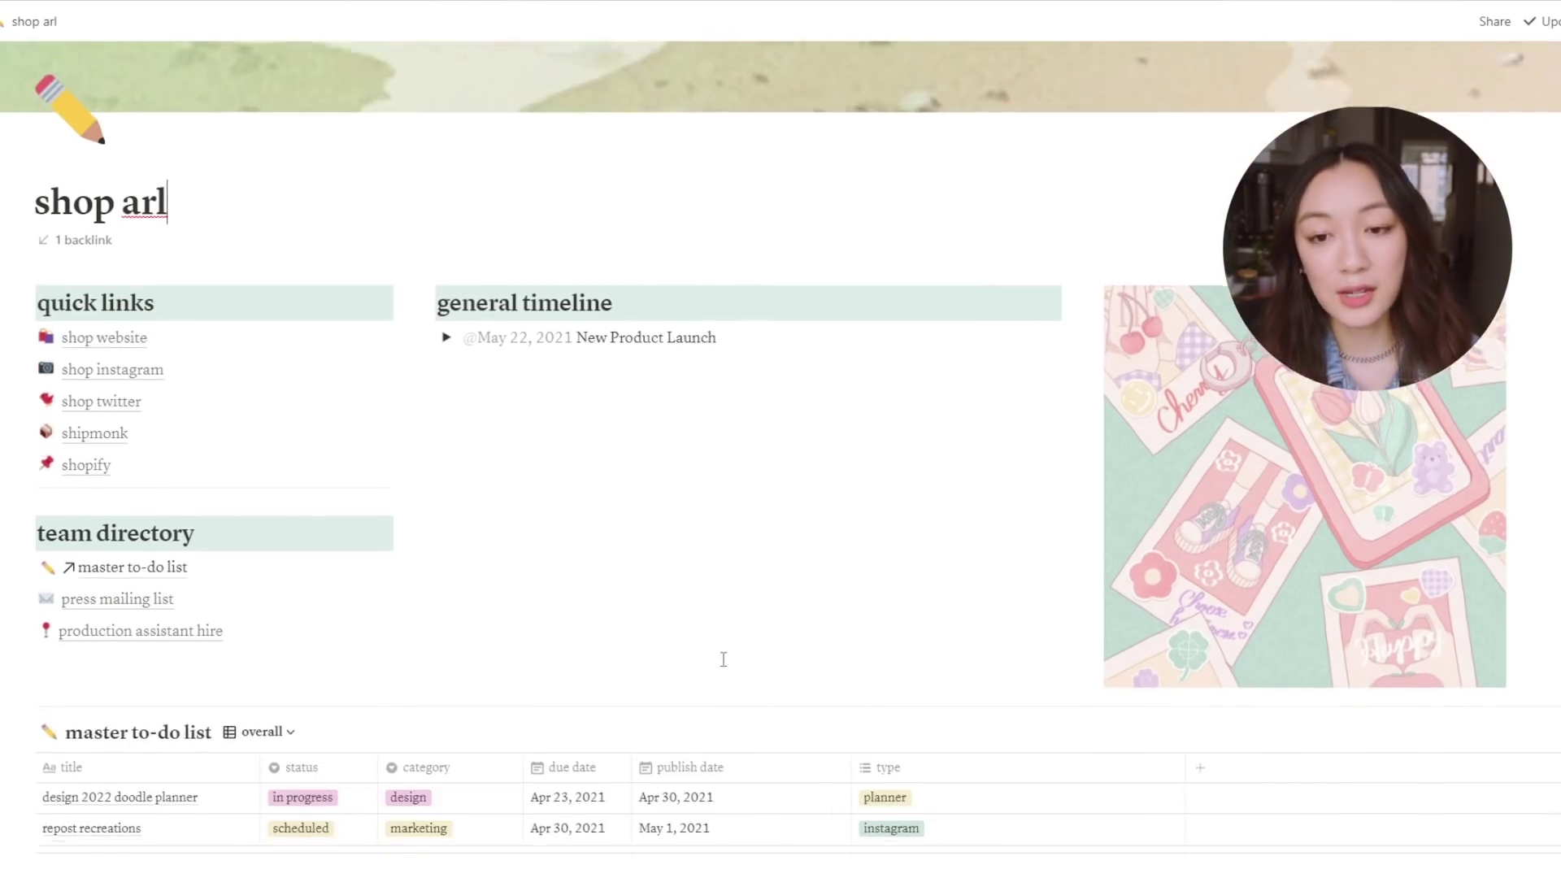
scroll(470, 620, down, 1)
scroll(373, 593, up, 3)
scroll(381, 584, down, 2)
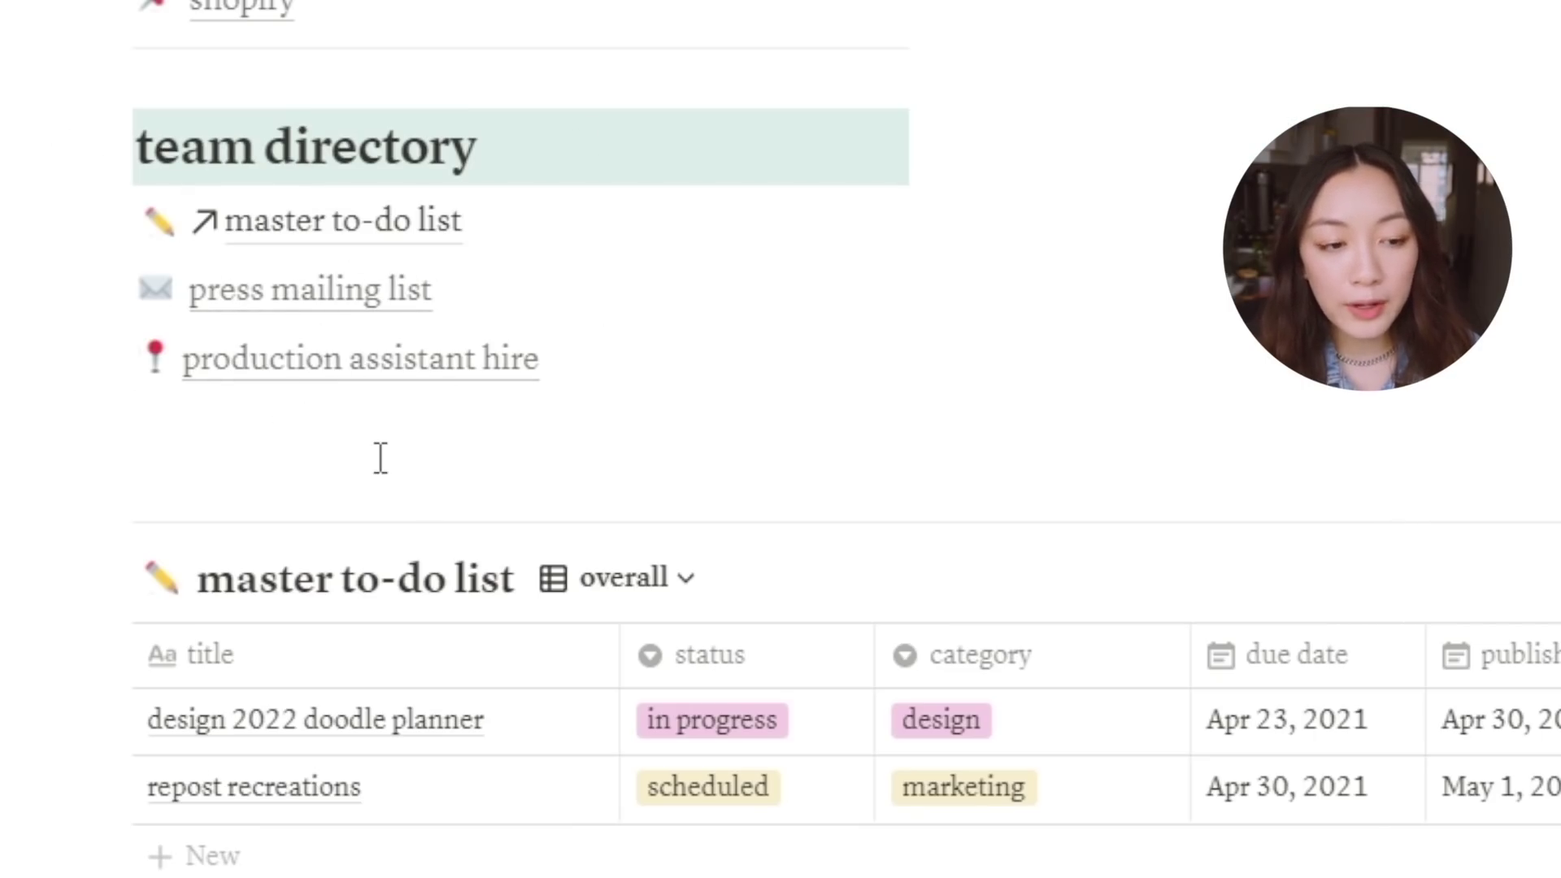
click(295, 461)
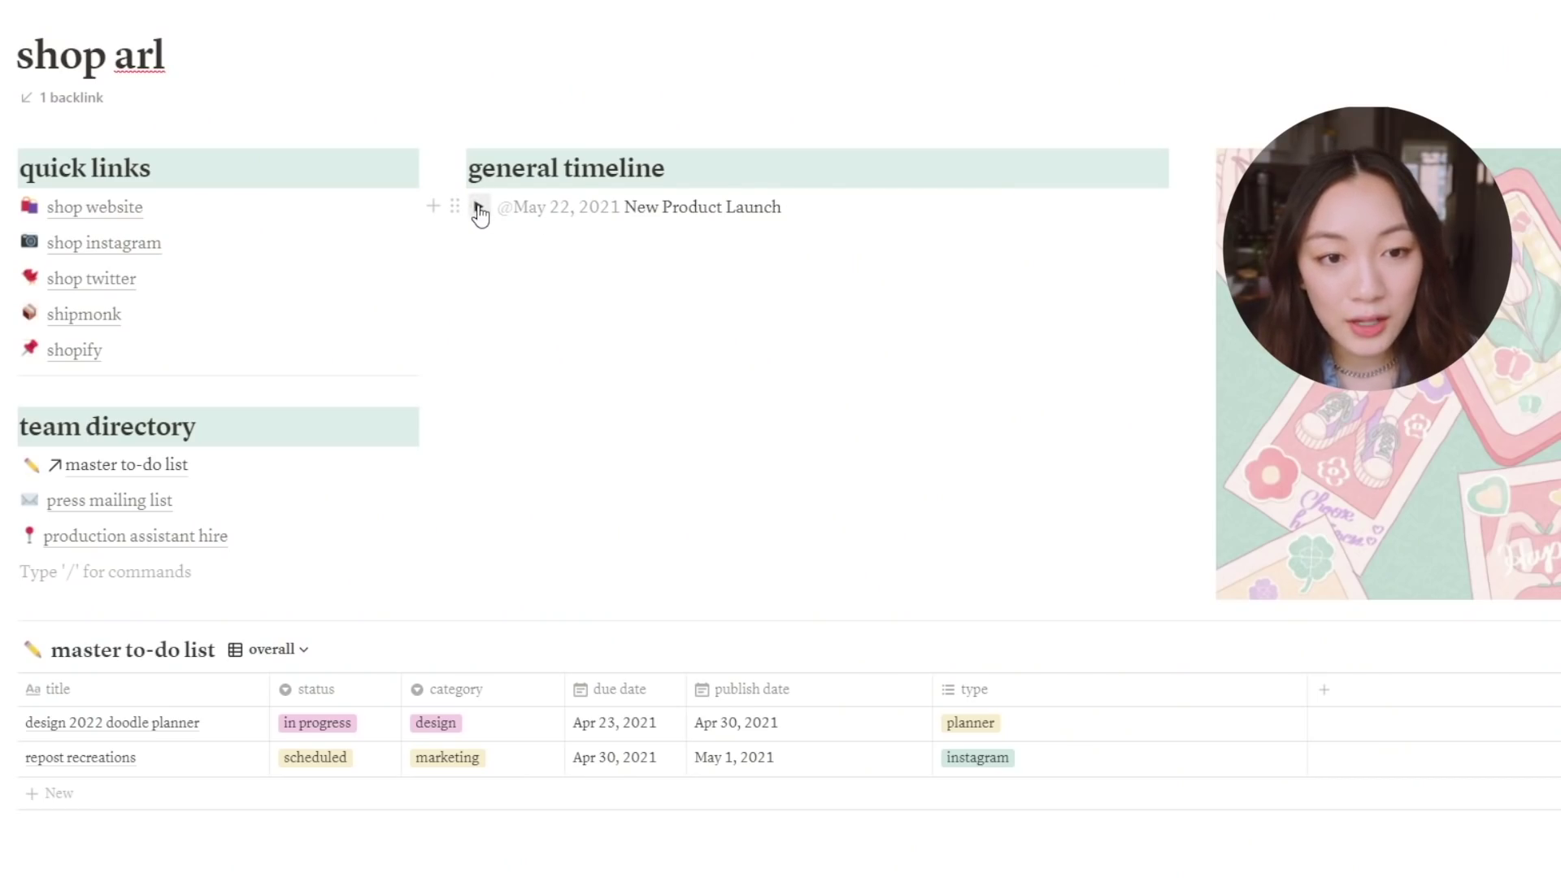
Add a toggle under the New Product Launch entry in the general timeline, with the date mention Jun 16, 2021 and the title "Birthday Shop Sale"
click(433, 206)
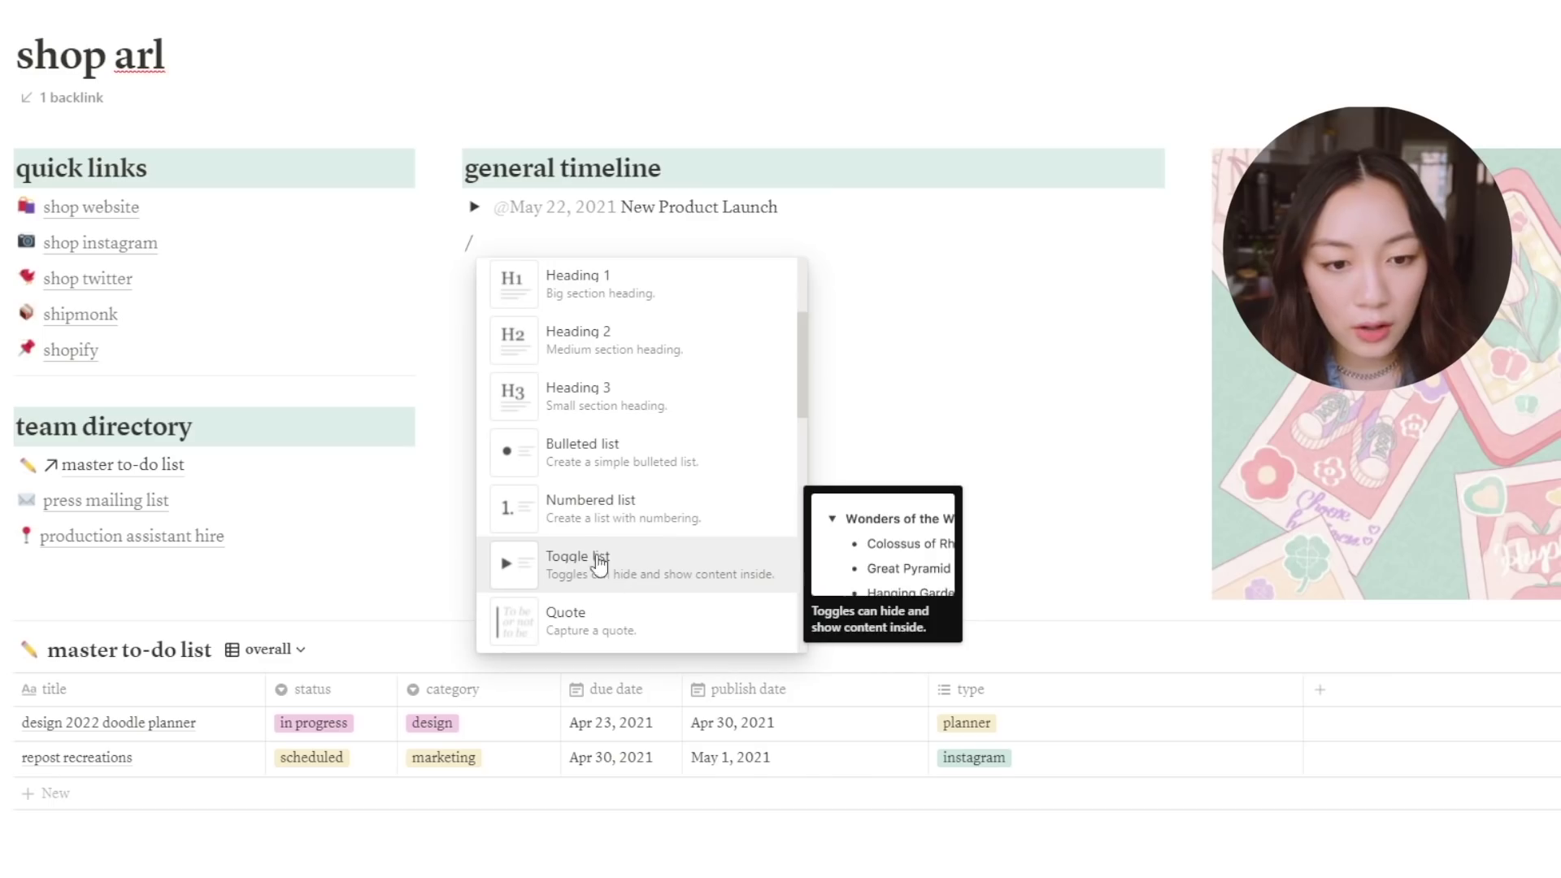
key(Escape)
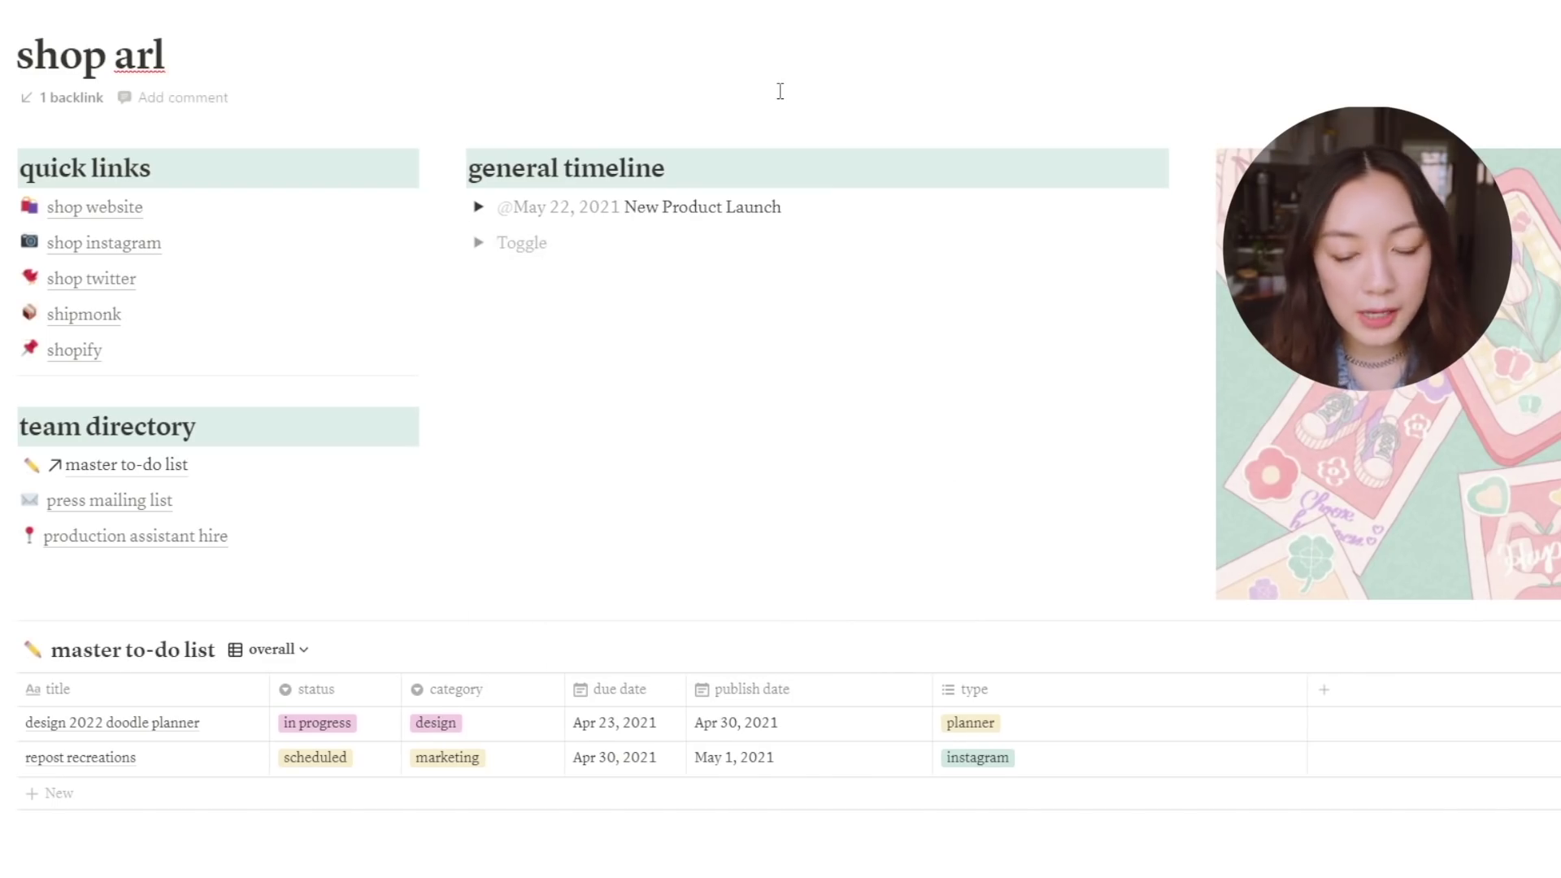
text(@June 16)
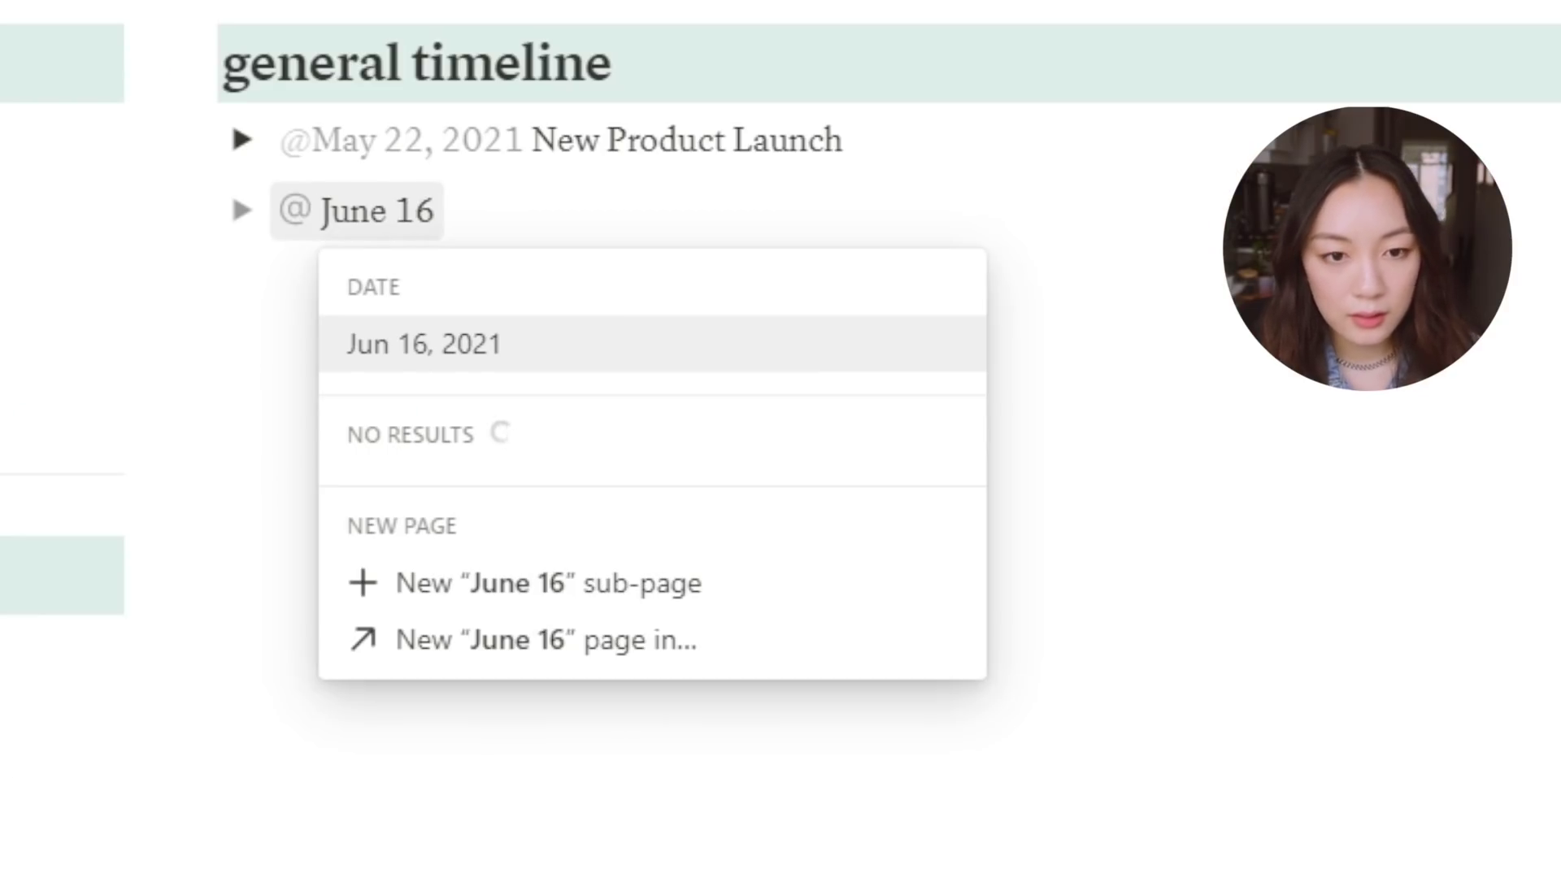
click(486, 358)
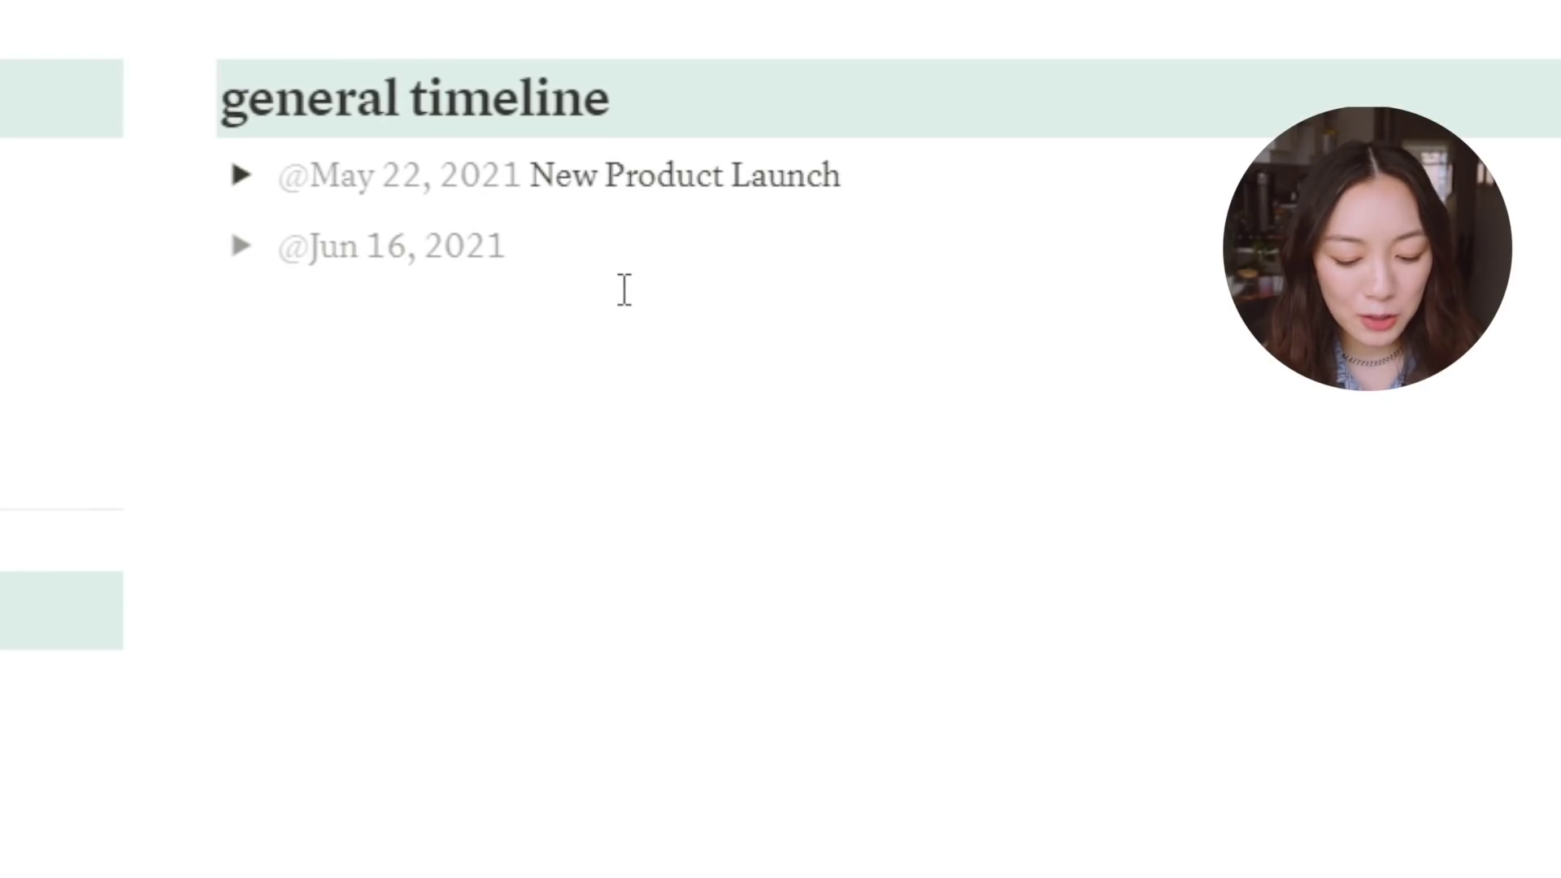
text(Bi)
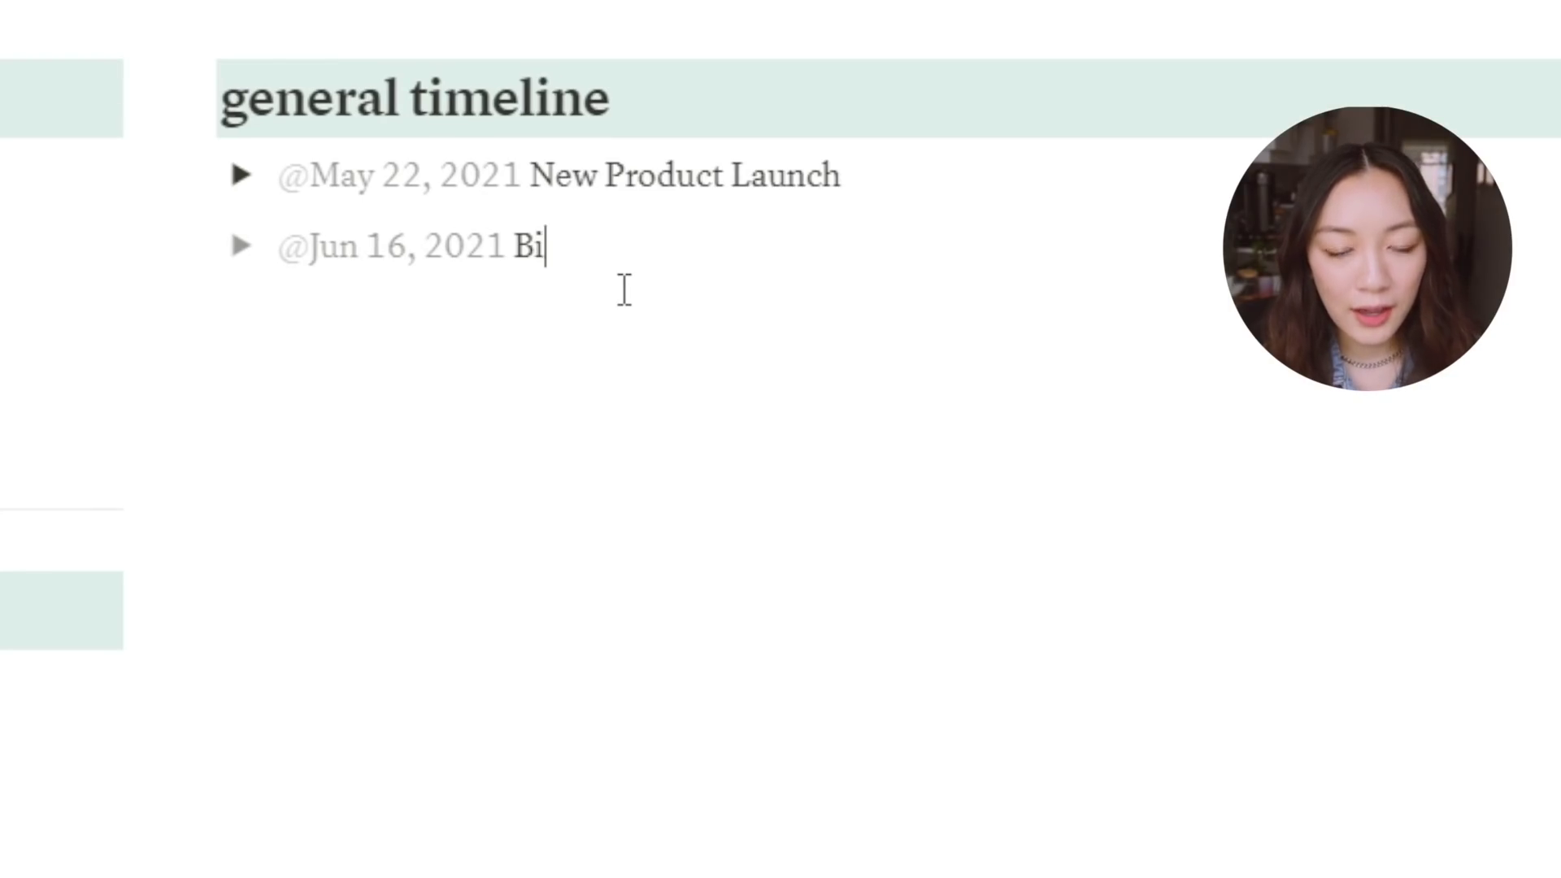
text(rthf)
key(BackSpace)
text(day Shop Salew)
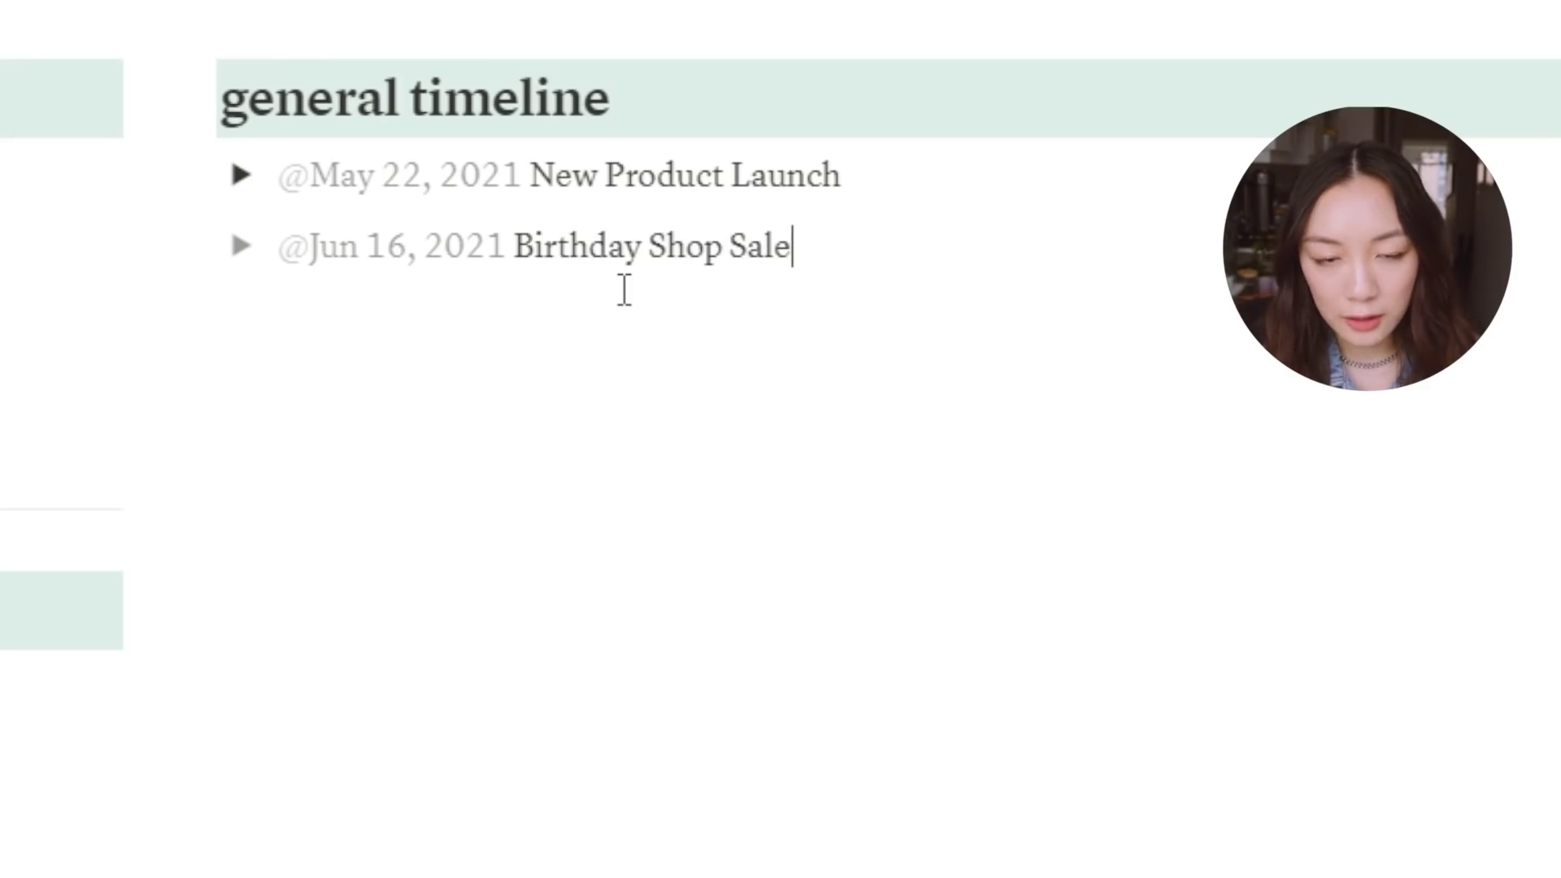
Expand the Birthday Shop Sale toggle in the general timeline and start a bulleted list inside it
click(240, 246)
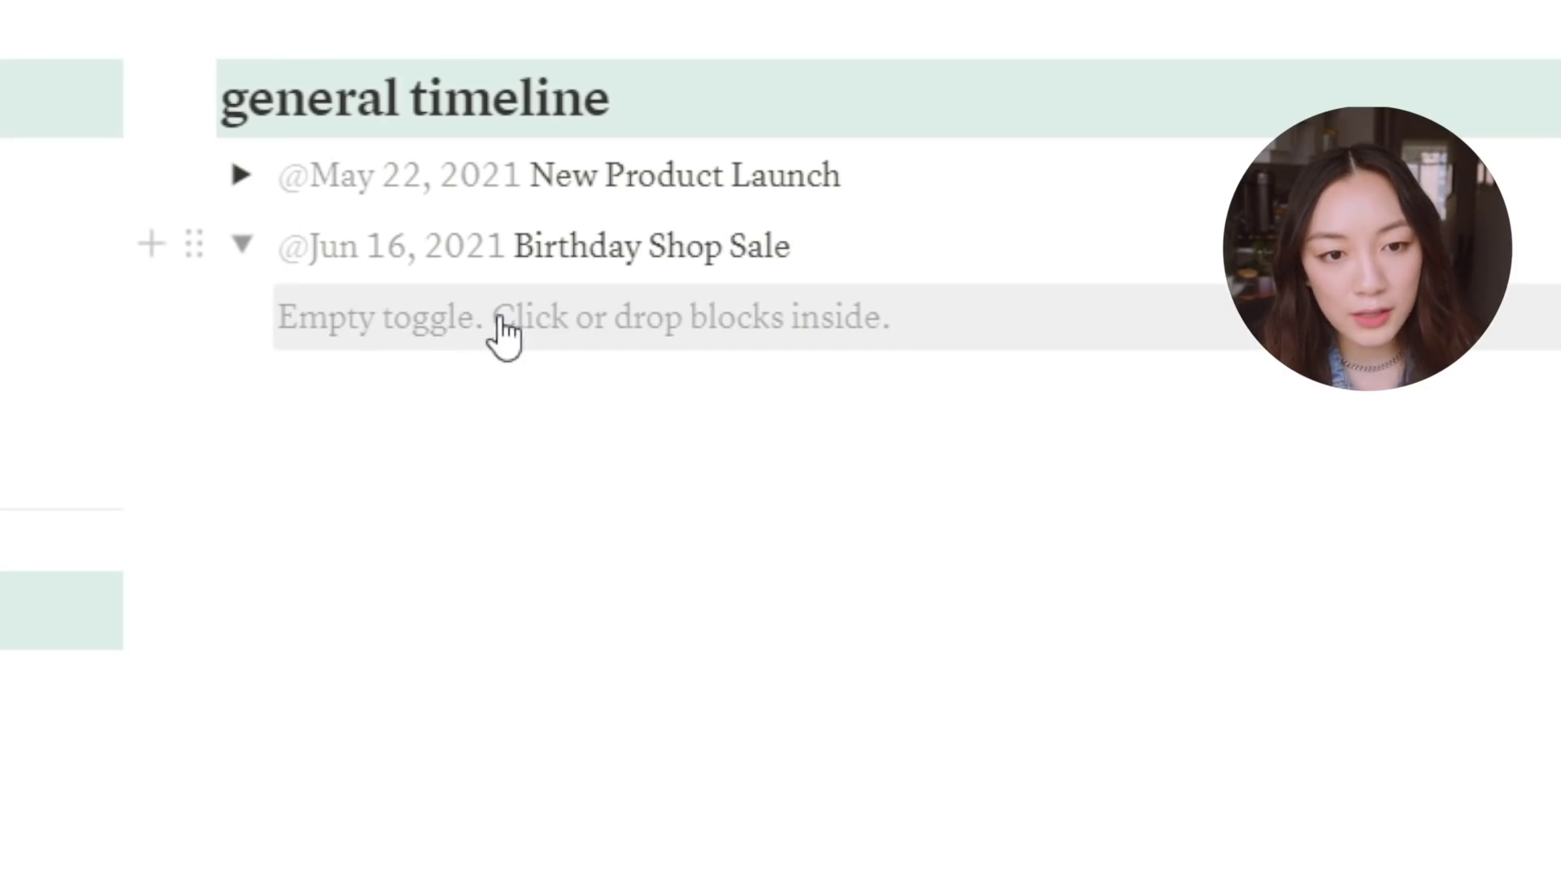
click(521, 317)
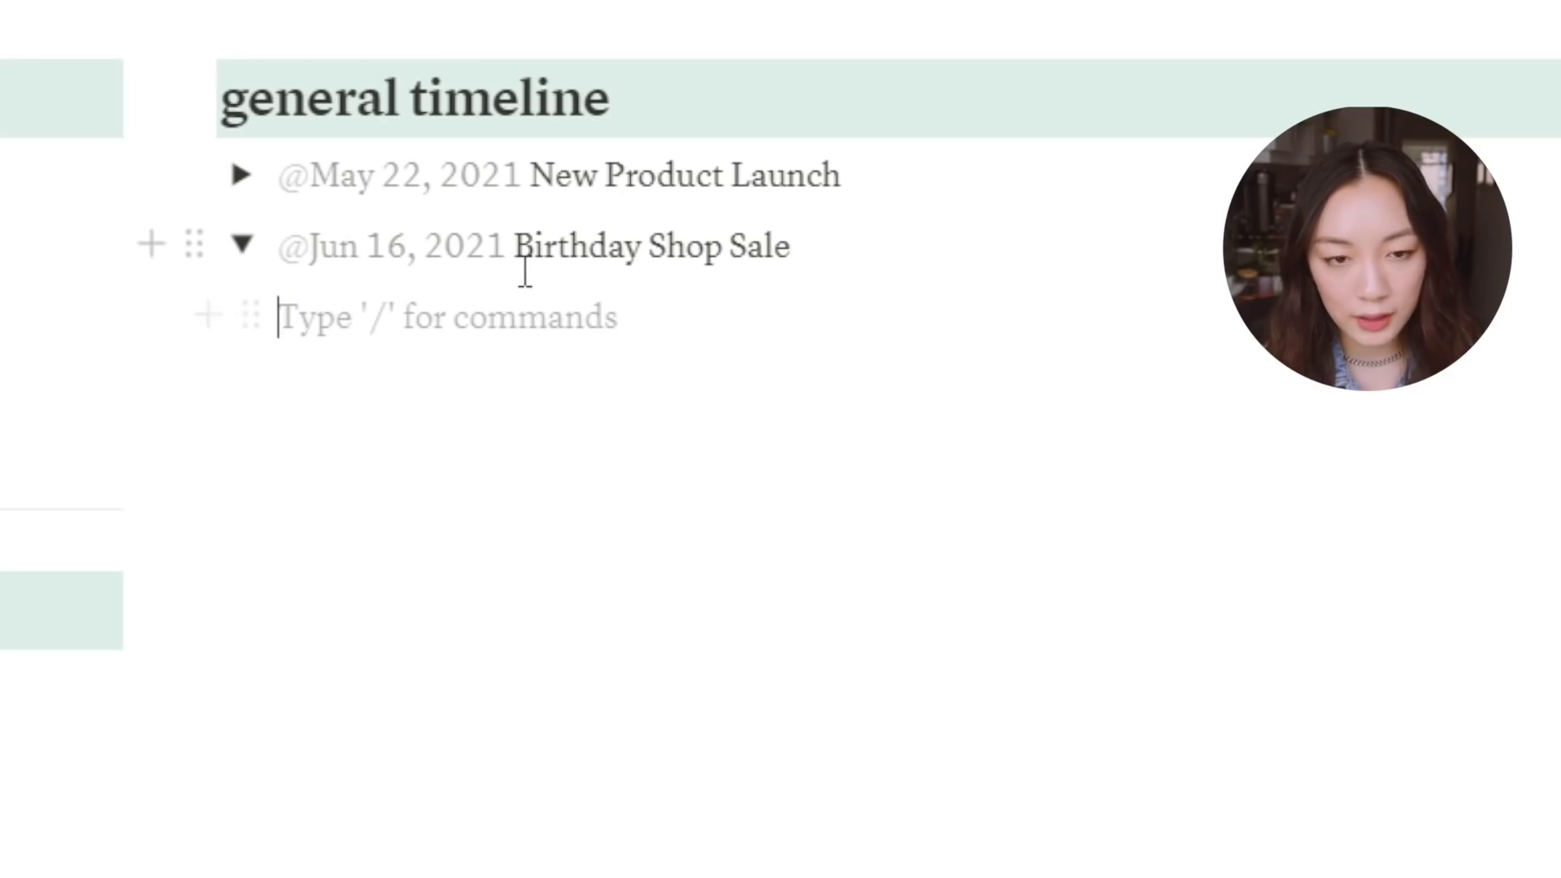
text(/)
scroll(569, 805, down, 5)
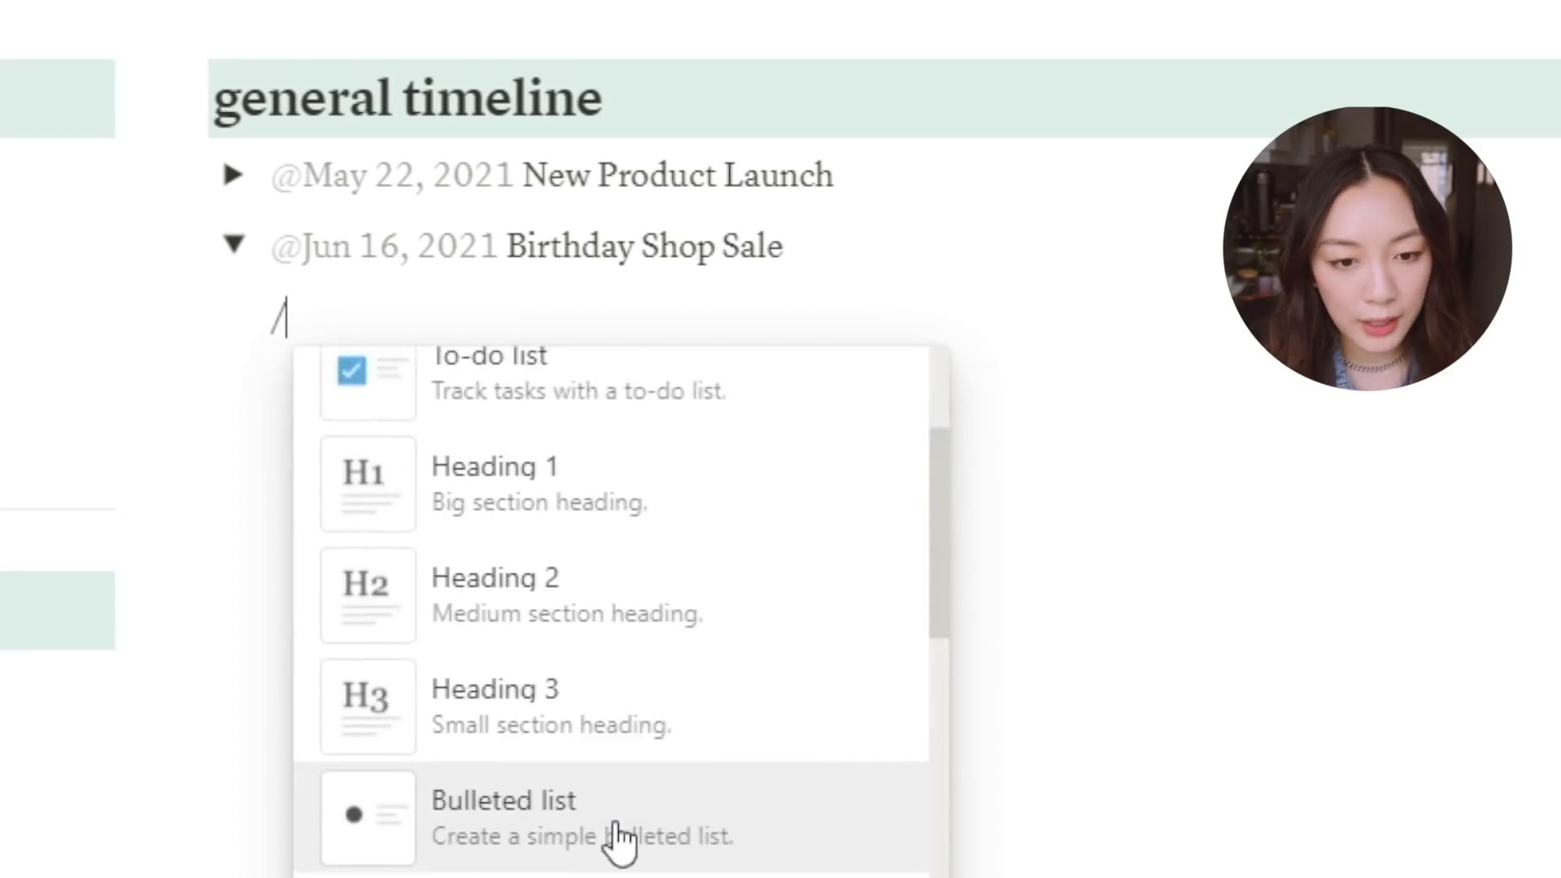
click(586, 764)
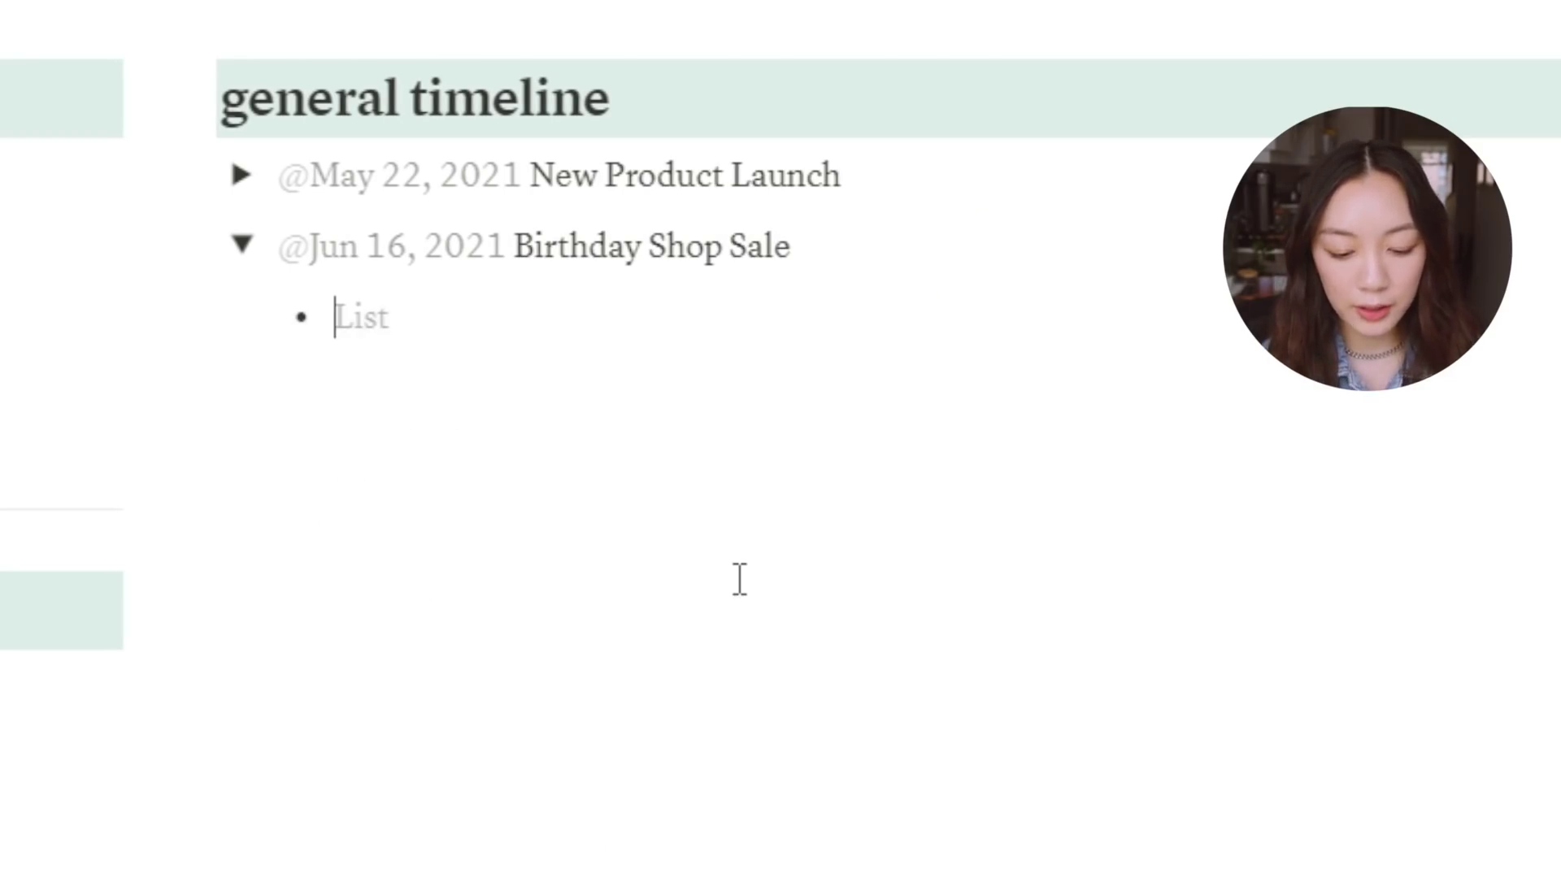
text(BOGO FER)
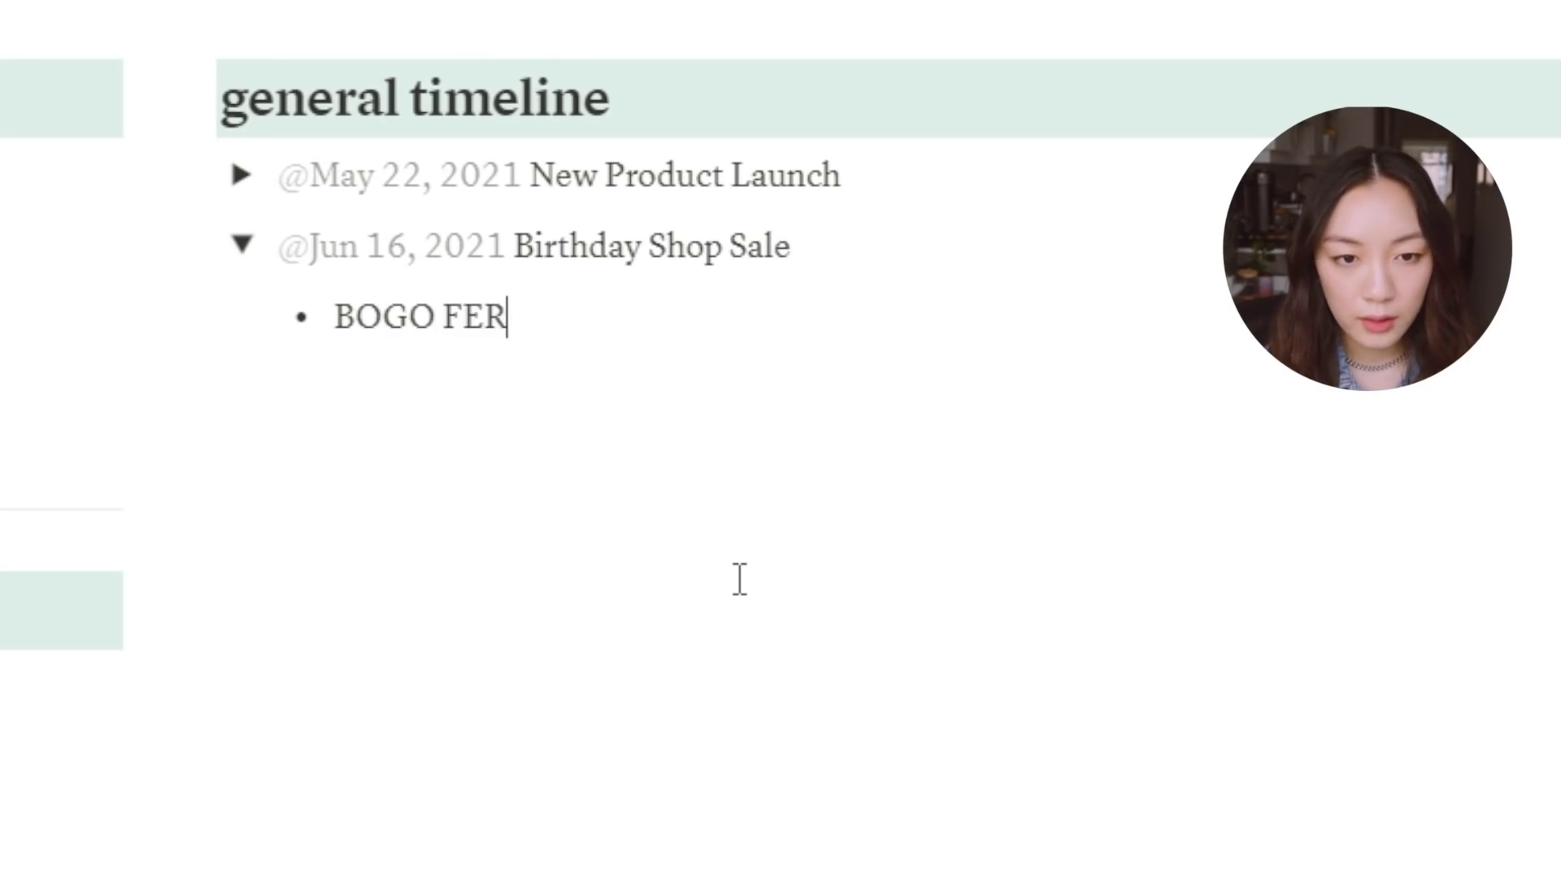
key(BackSpace)
key(ctrl+a)
key(BackSpace)
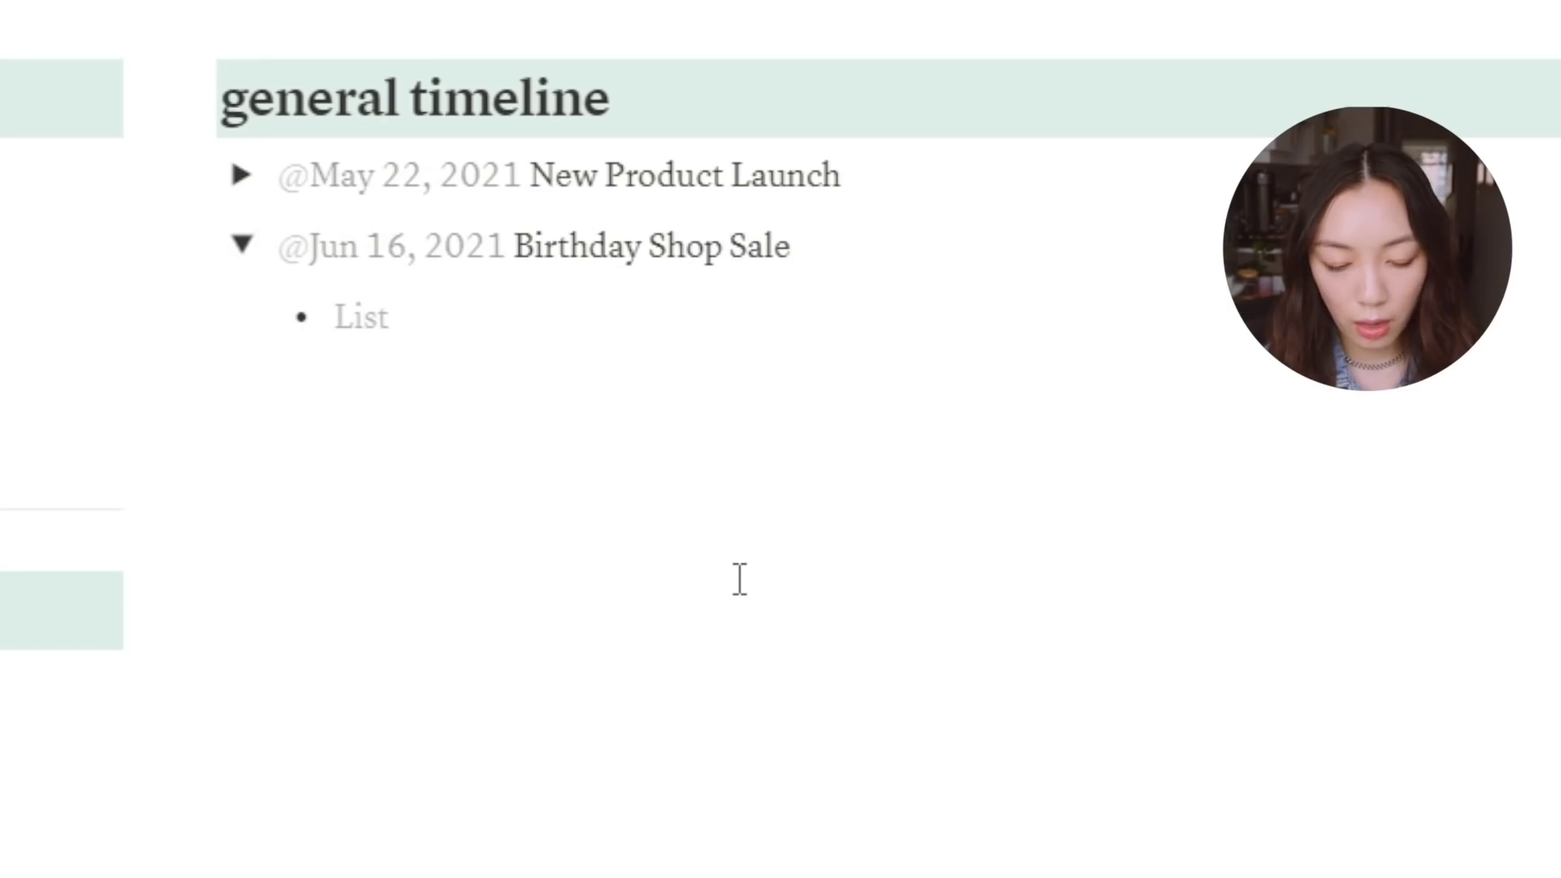
Enter "BOGO FREE" as the bullet under Birthday Shop Sale and collapse the toggle
text(BOGO FREE)
key(Return)
click(241, 245)
click(244, 254)
click(244, 254)
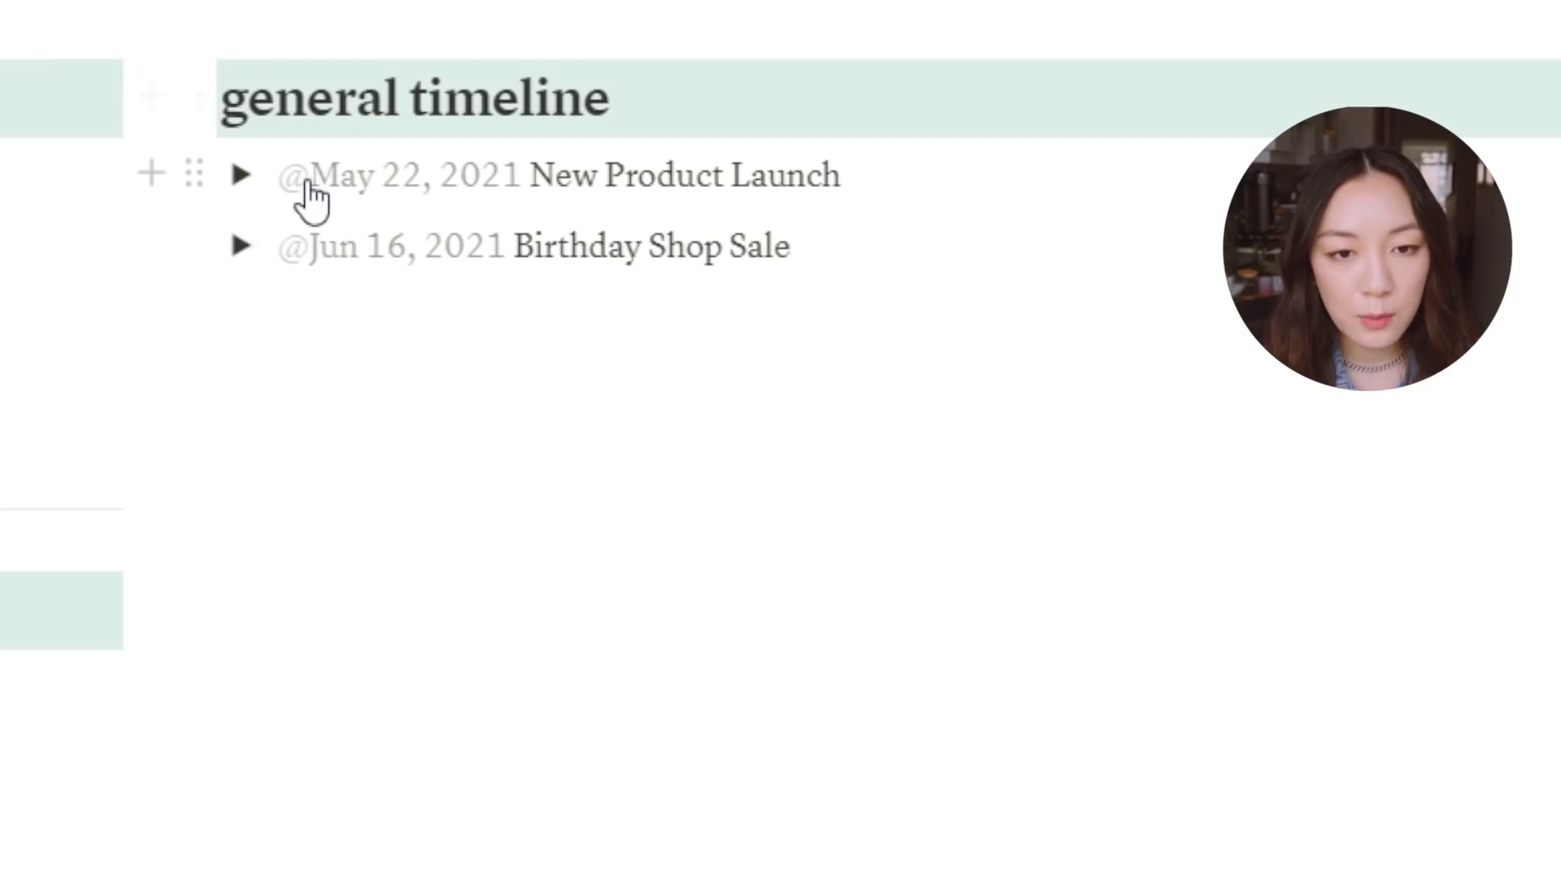
Replace the bullet text inside the New Product Launch toggle with "washi tapes!!!" and collapse the toggle
click(242, 174)
drag(476, 246, 334, 246)
key(BackSpace)
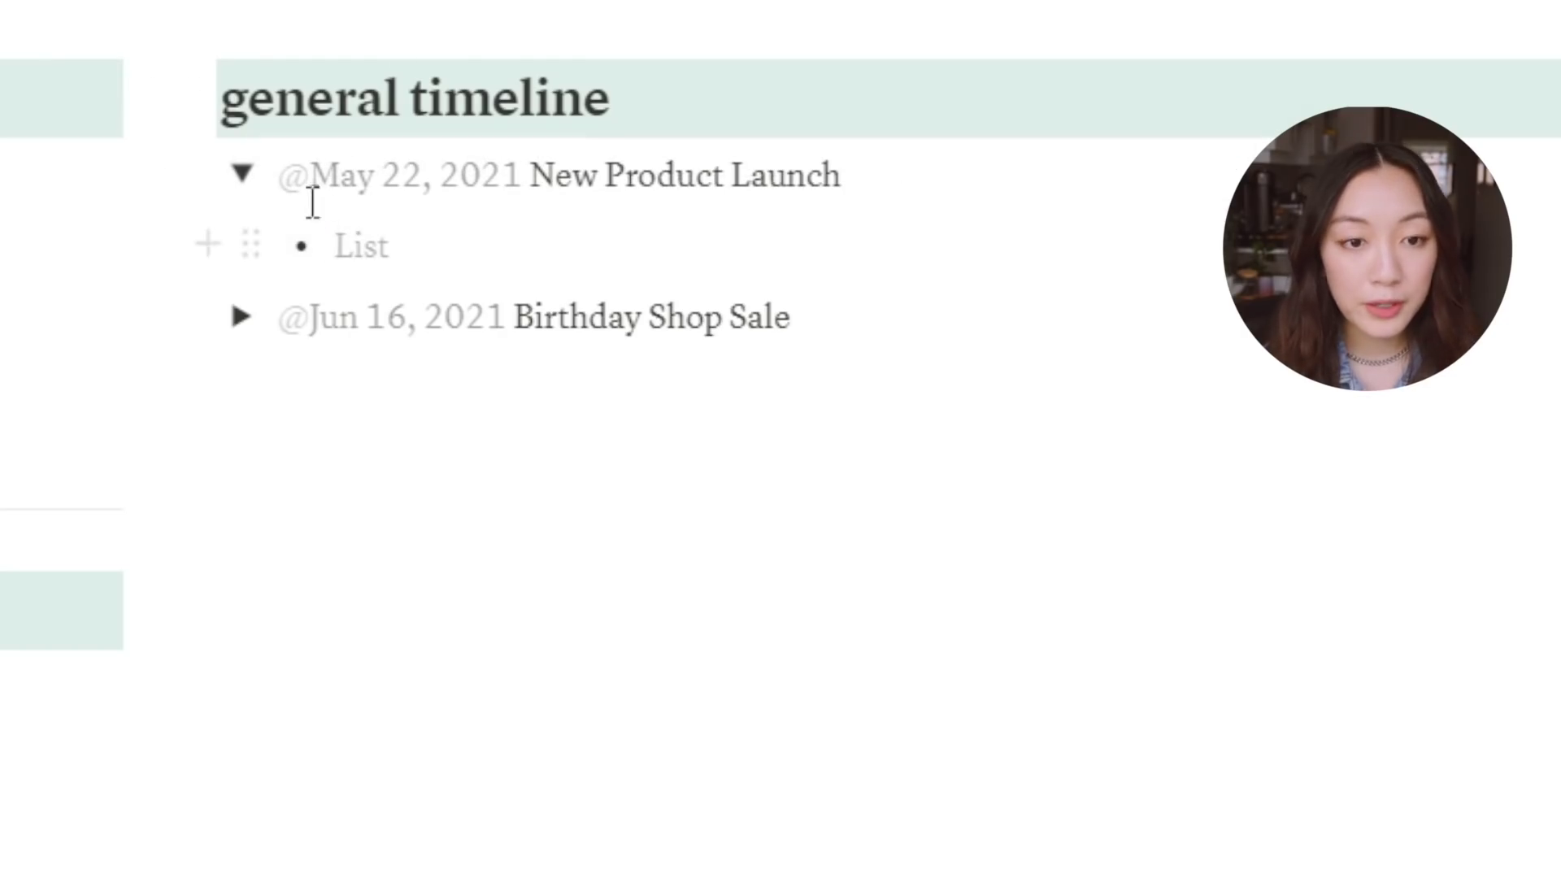
text(was)
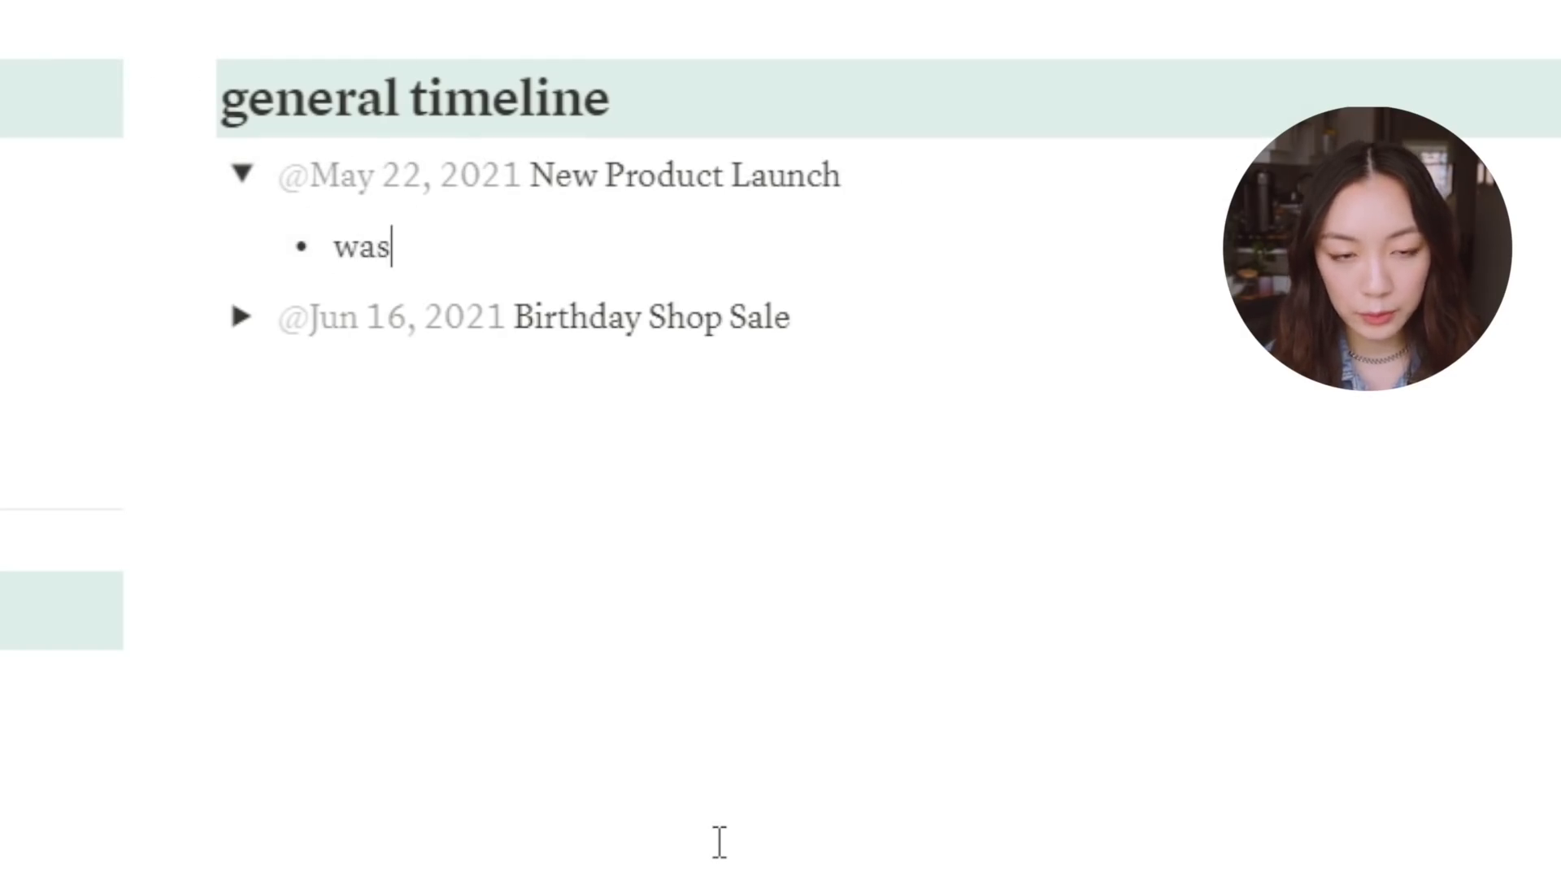
text(hi t)
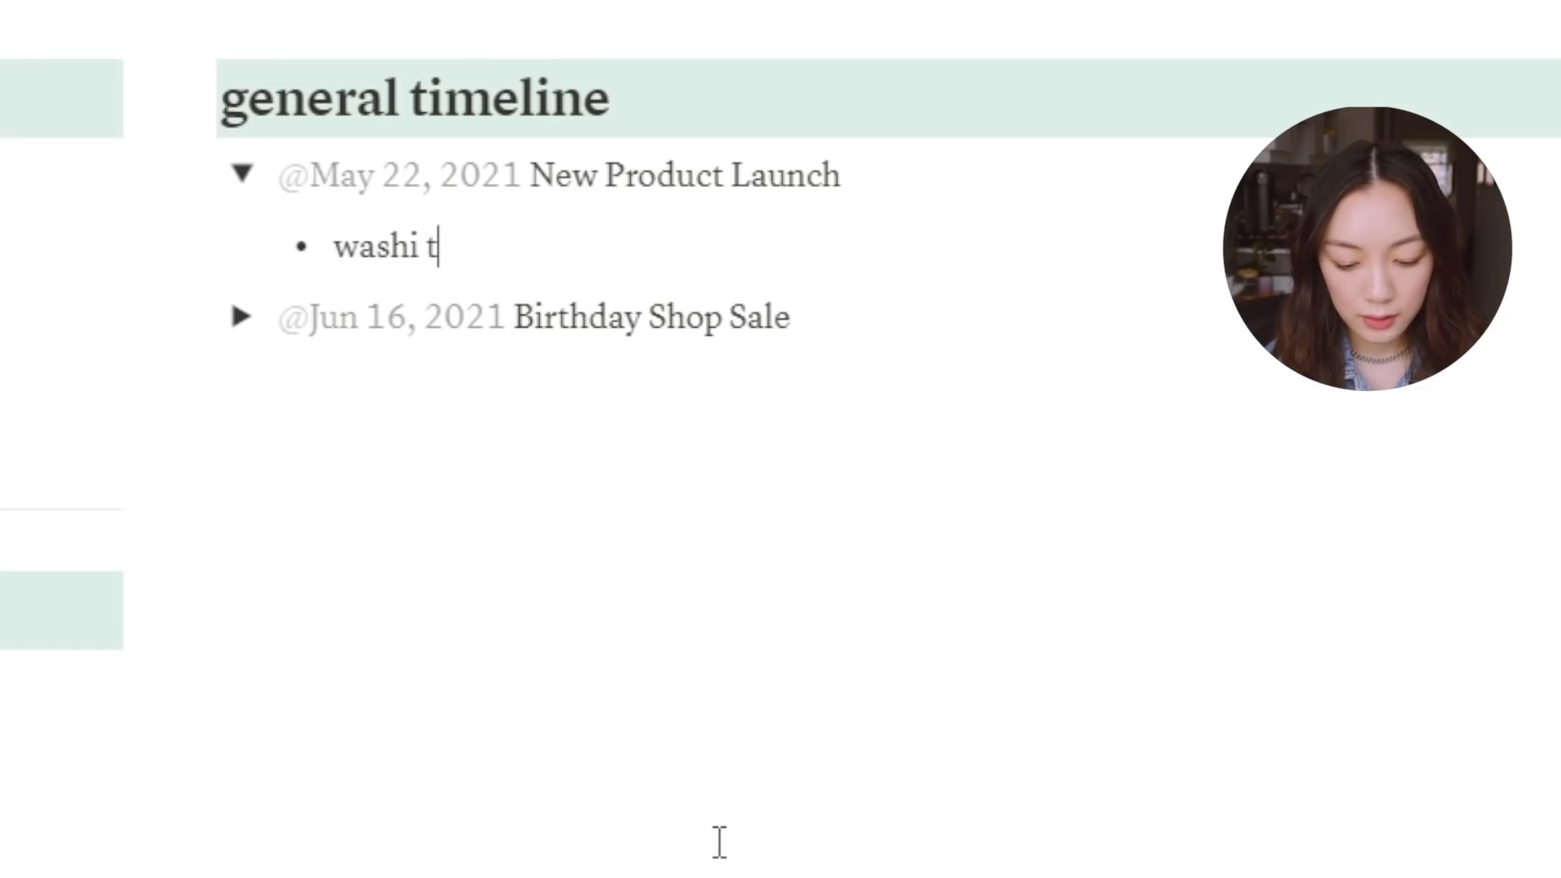
text(apes!!!)
click(243, 174)
click(242, 174)
click(242, 174)
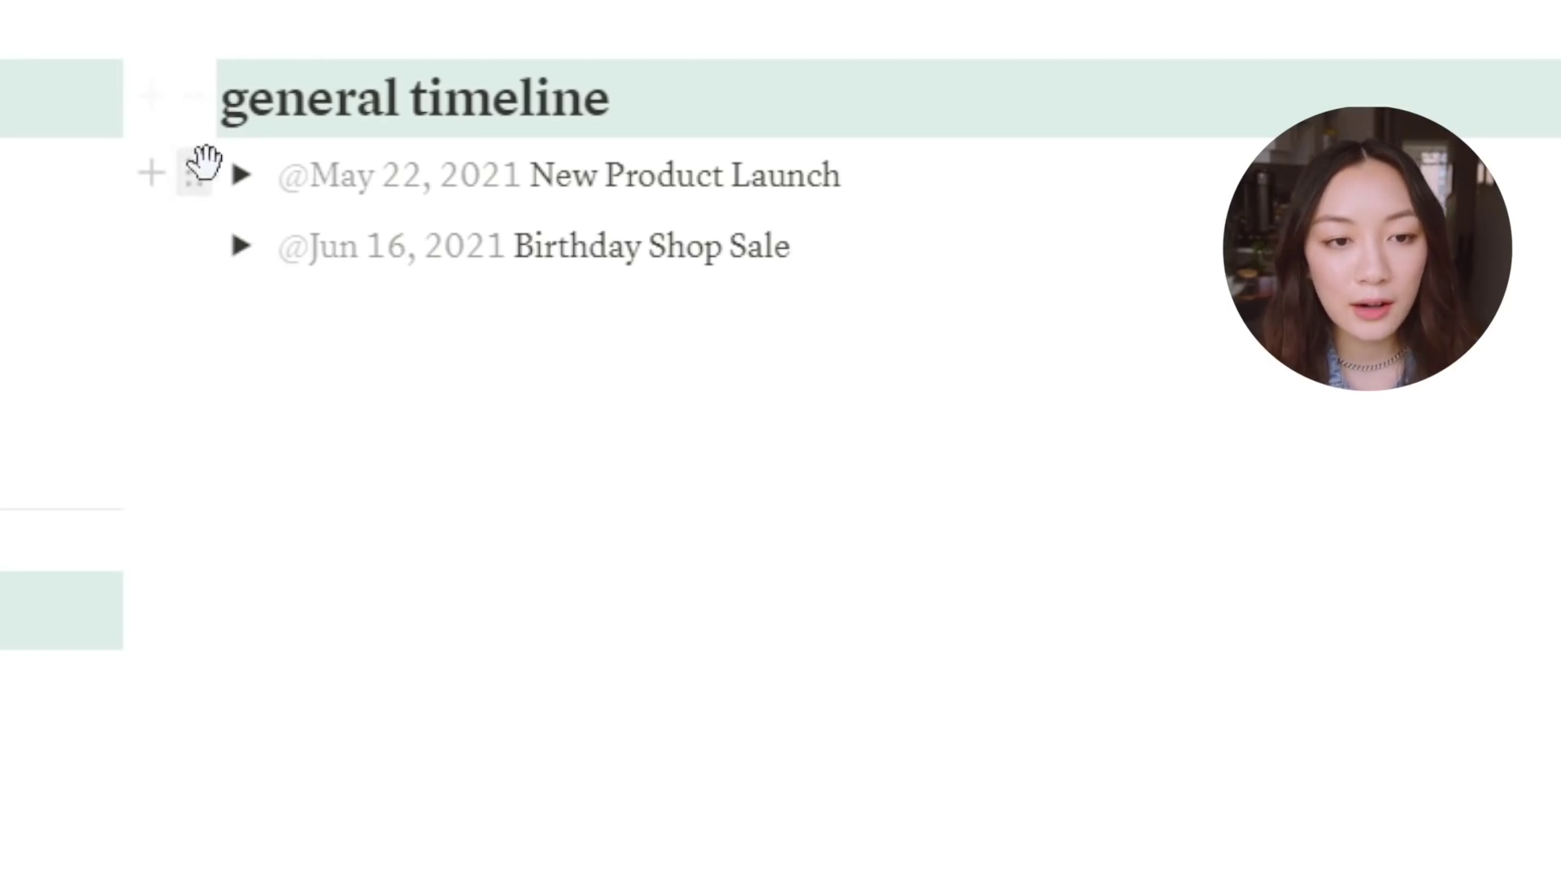
drag(197, 173, 206, 212)
click(558, 447)
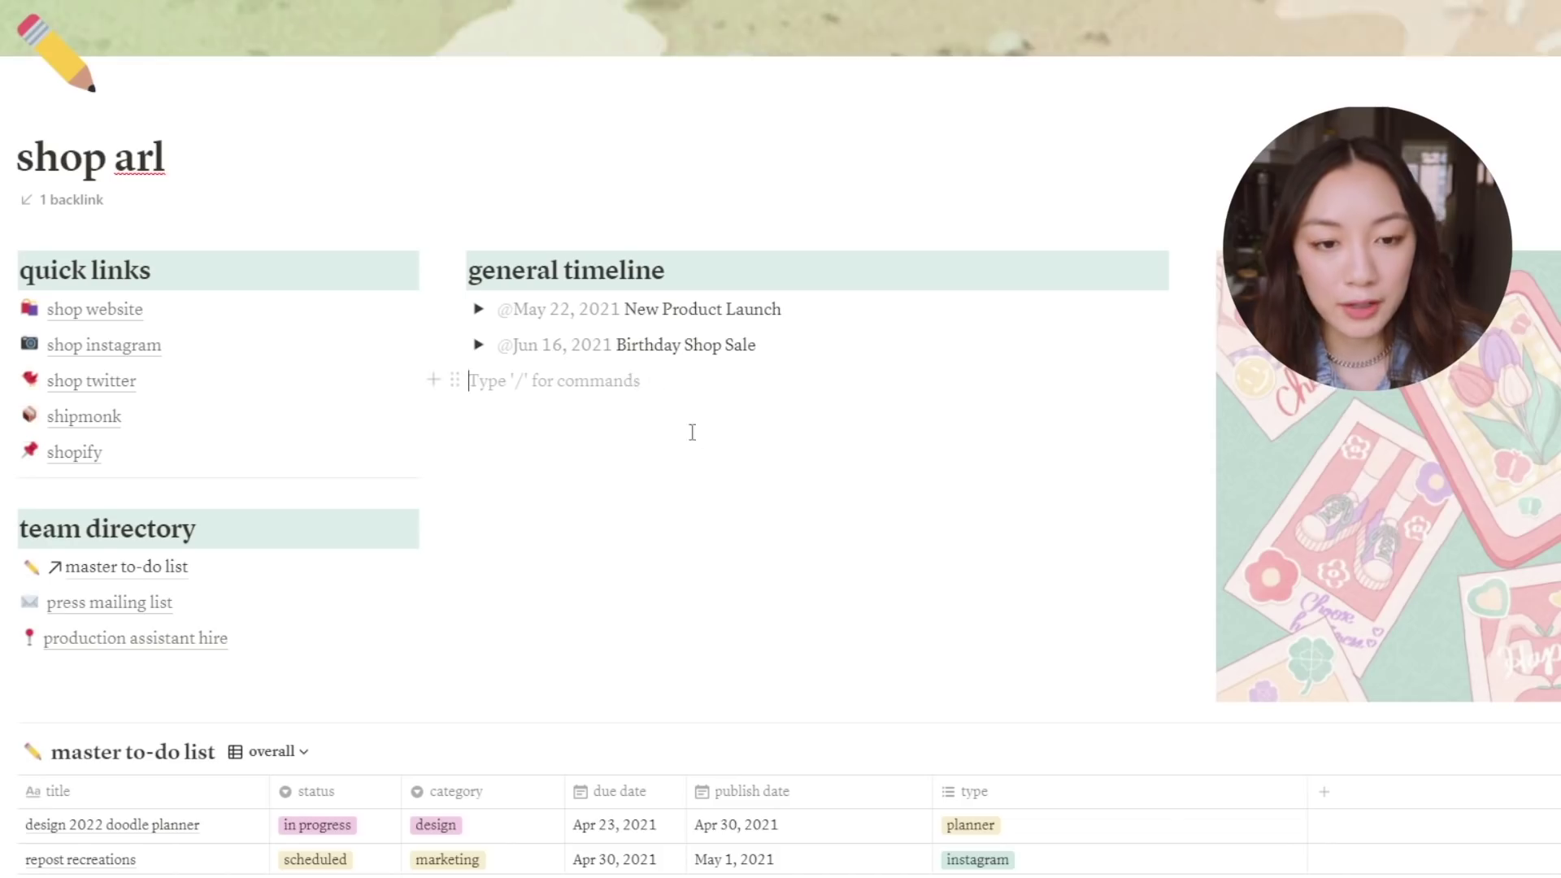
Add a new entry titled "design 2022 doodle planner" to the master to-do list
scroll(665, 399, down, 3)
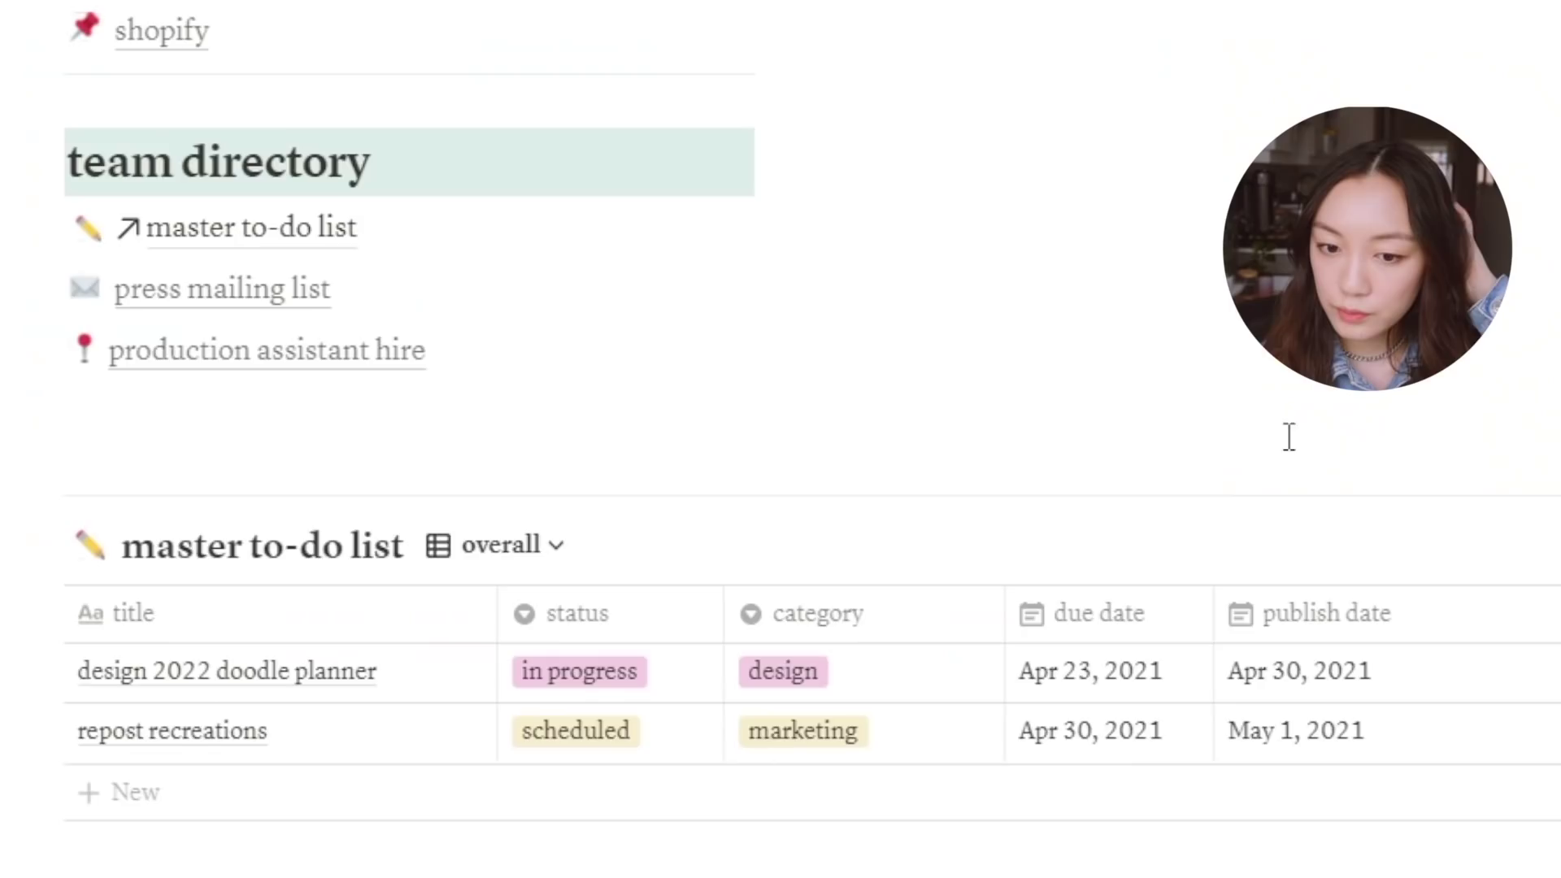
scroll(608, 620, down, 1)
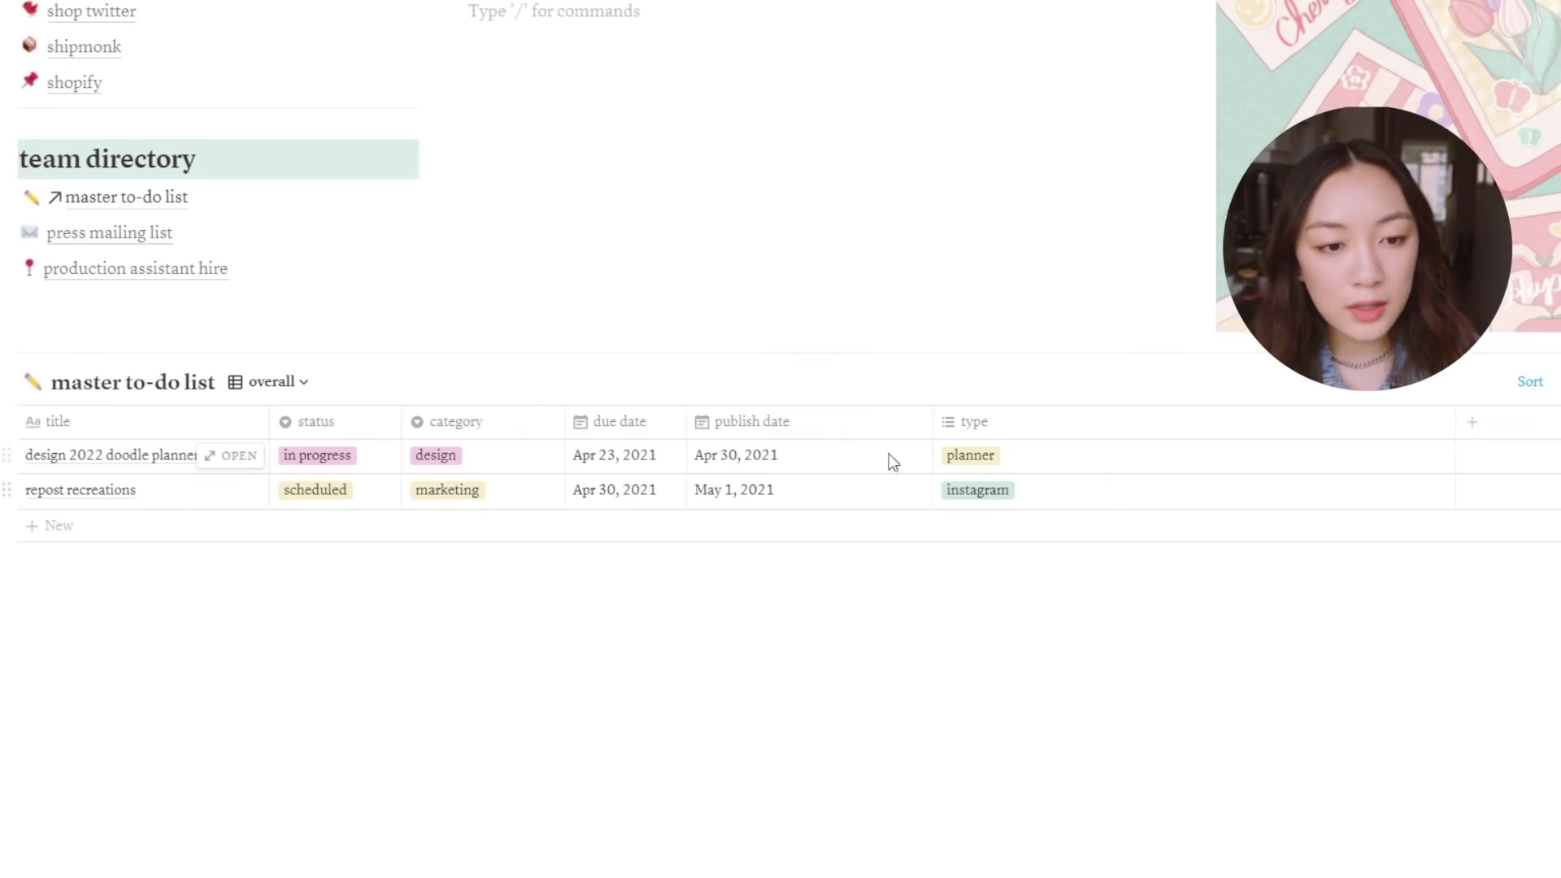
click(163, 490)
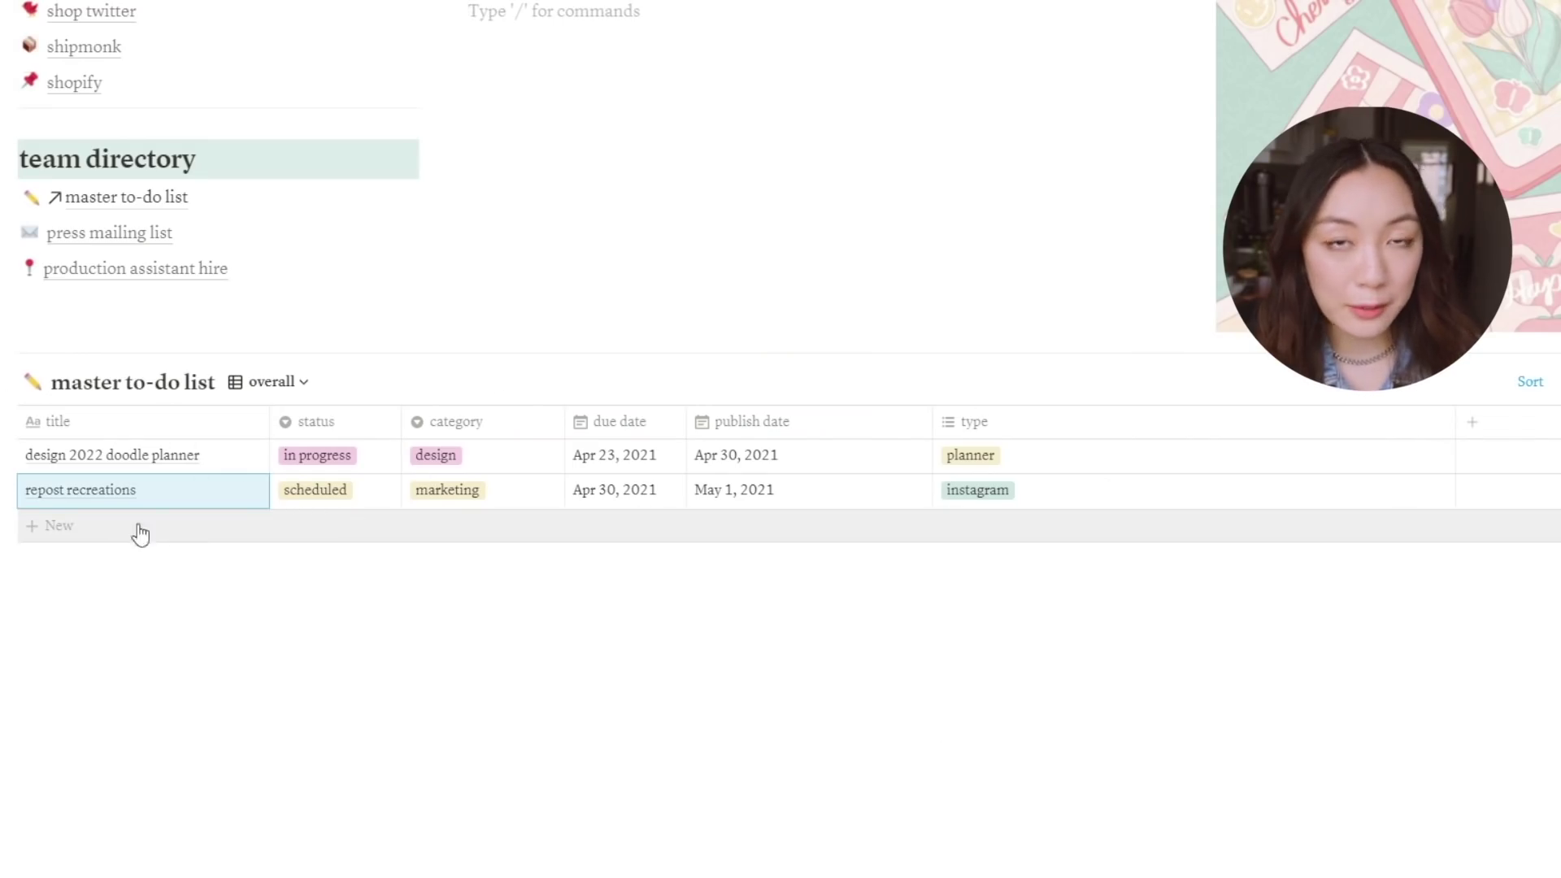
click(82, 528)
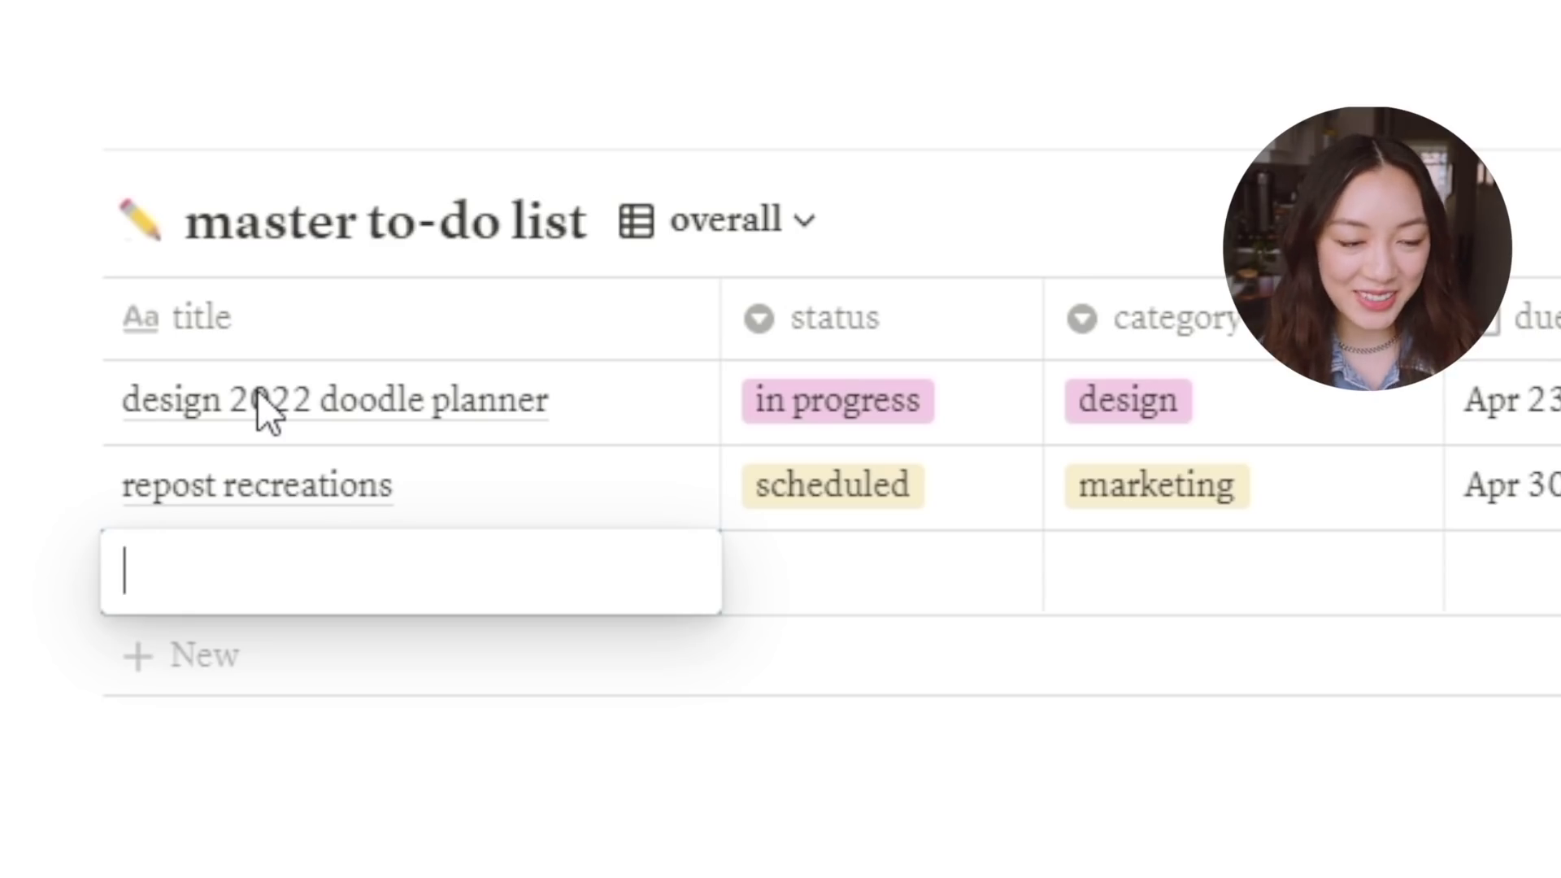
text(design)
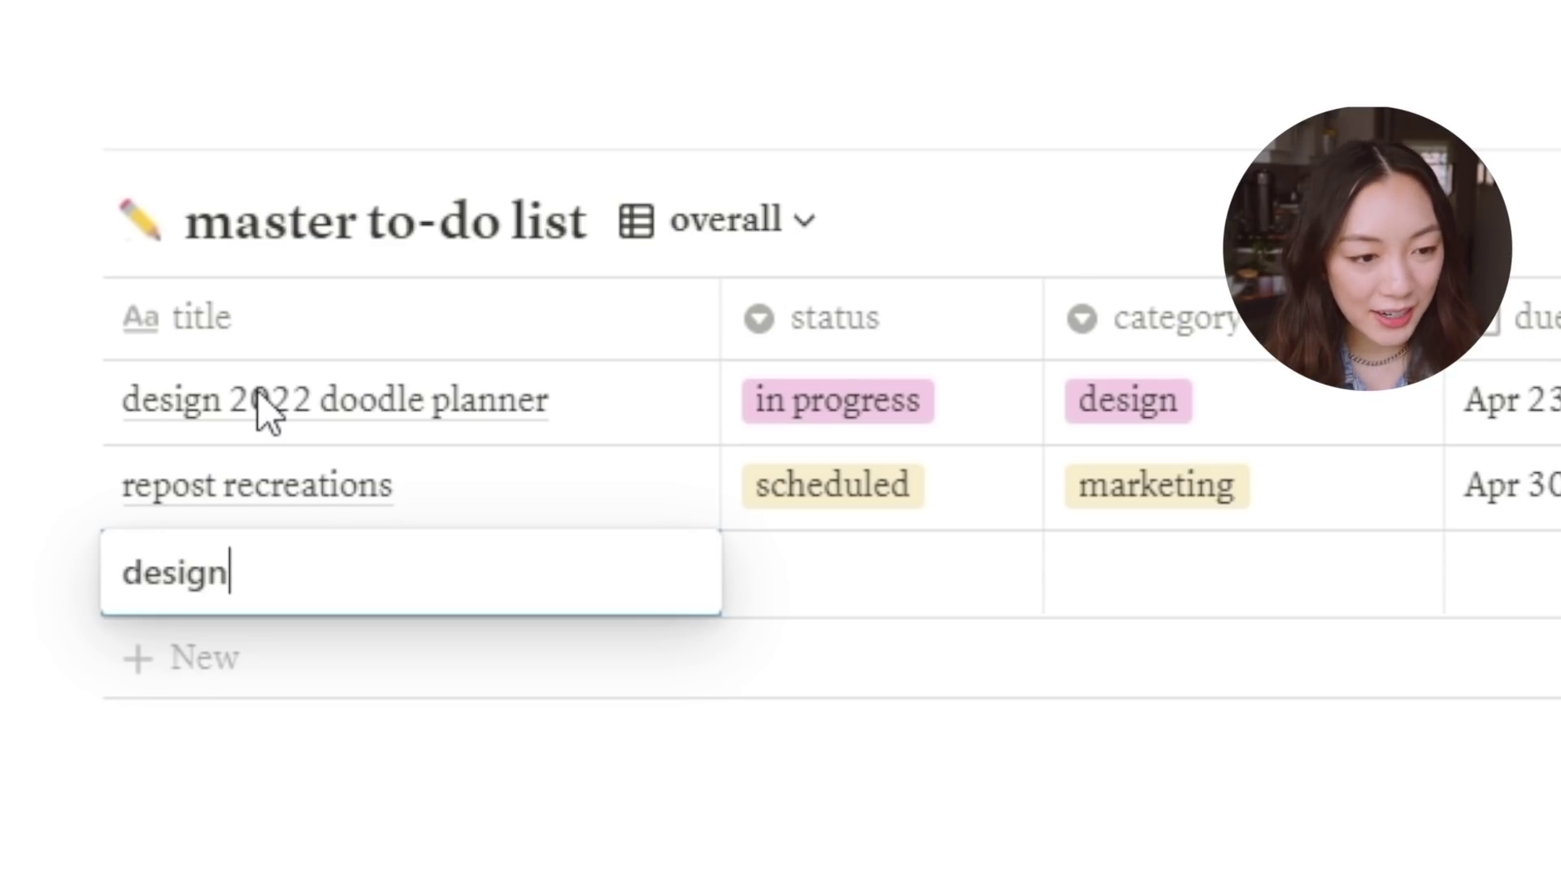
text( 2022 doodle planner)
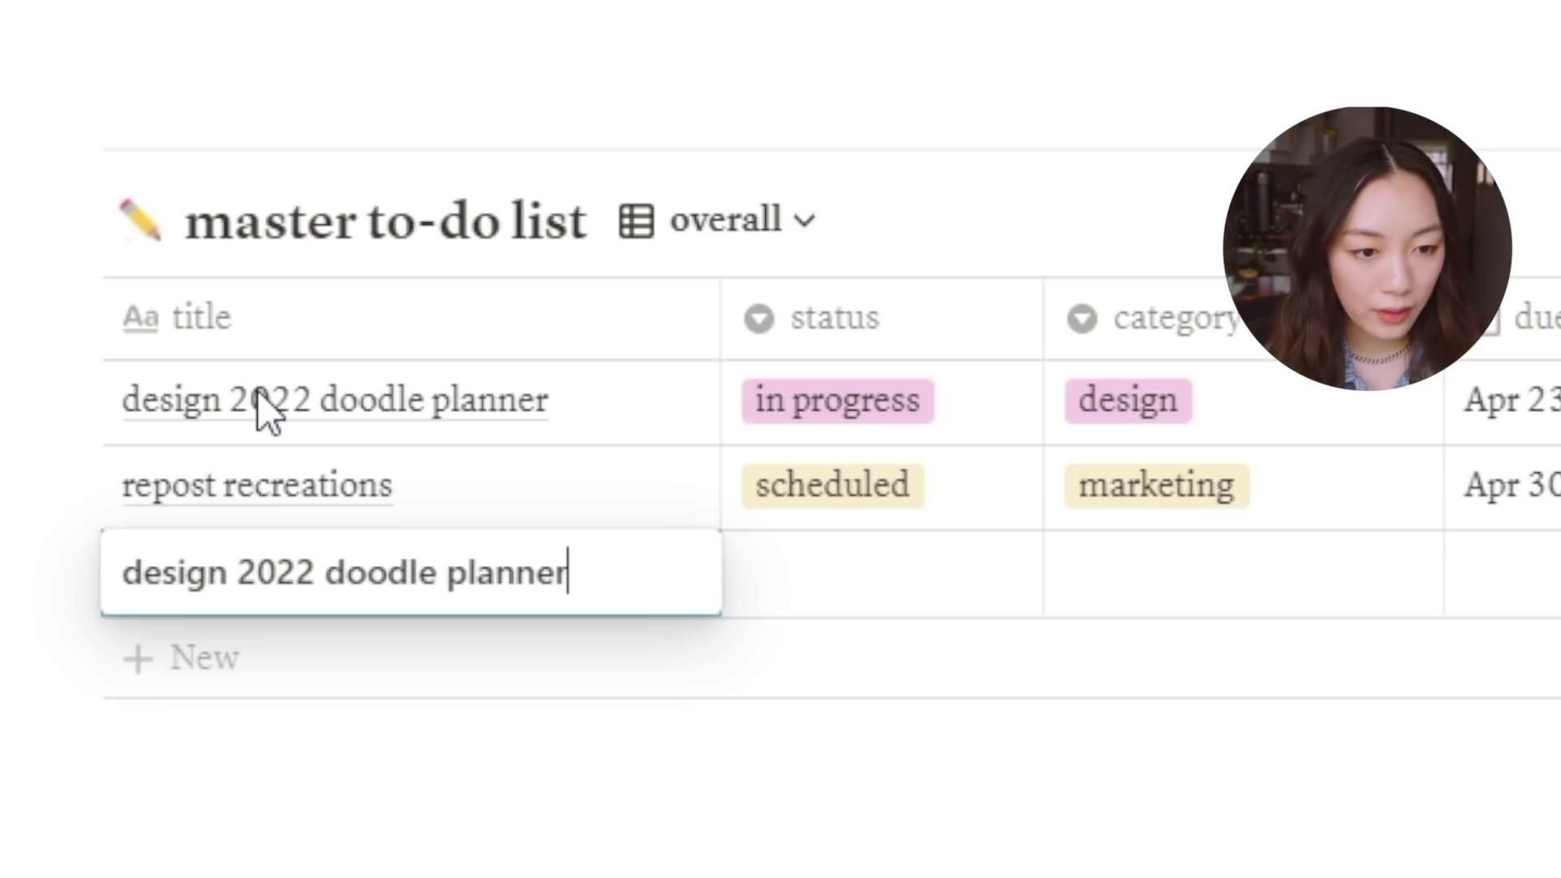
key(Return)
Set the new doodle planner entry's status to "in progress" and its category to "design"
click(876, 574)
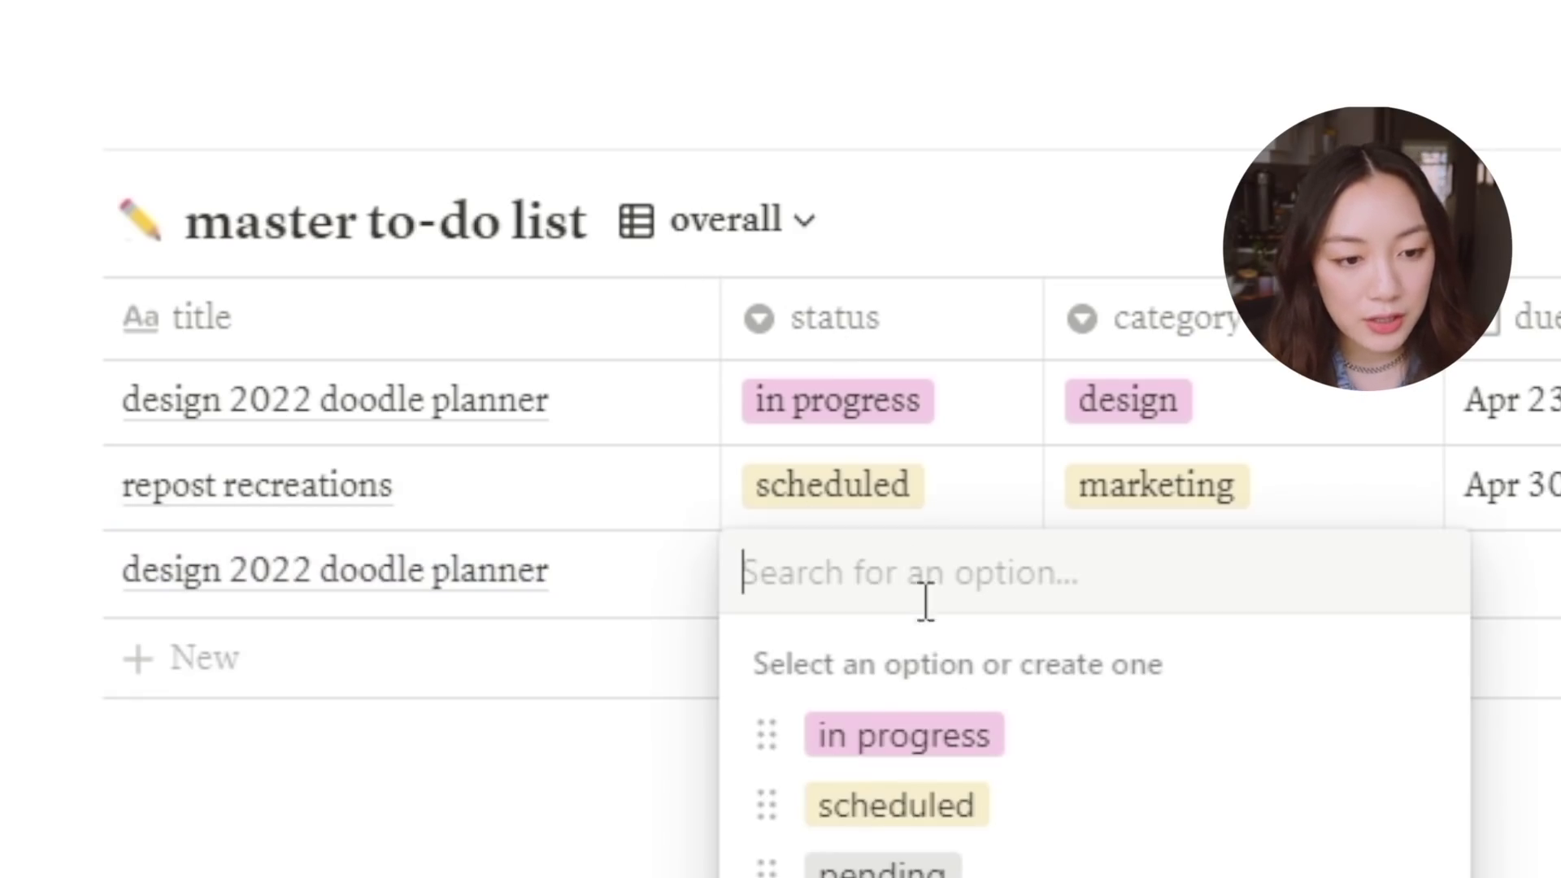
click(960, 749)
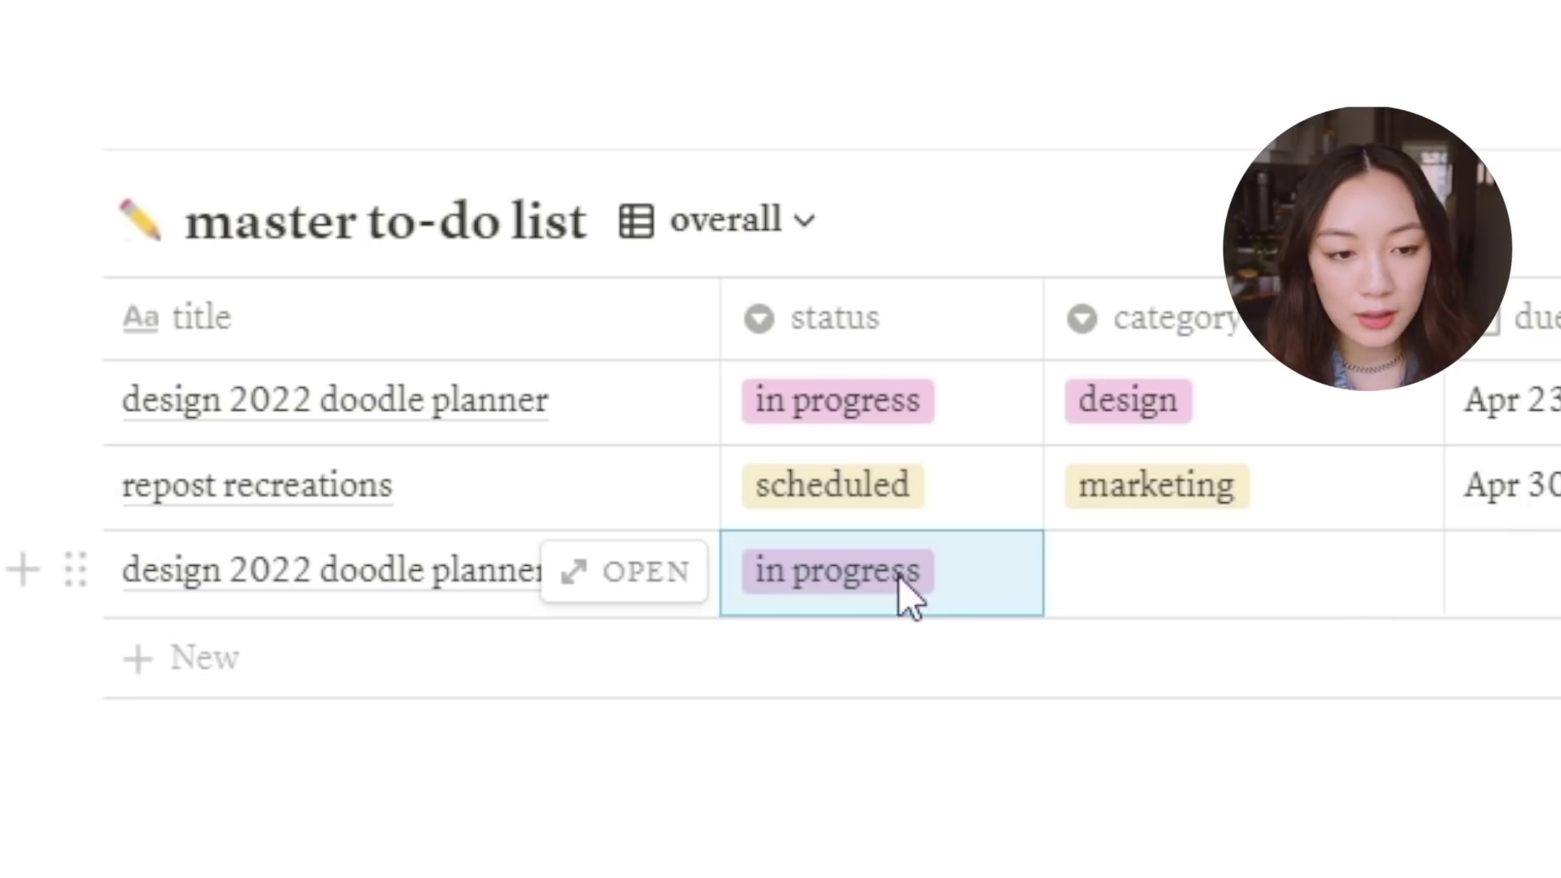
click(1205, 569)
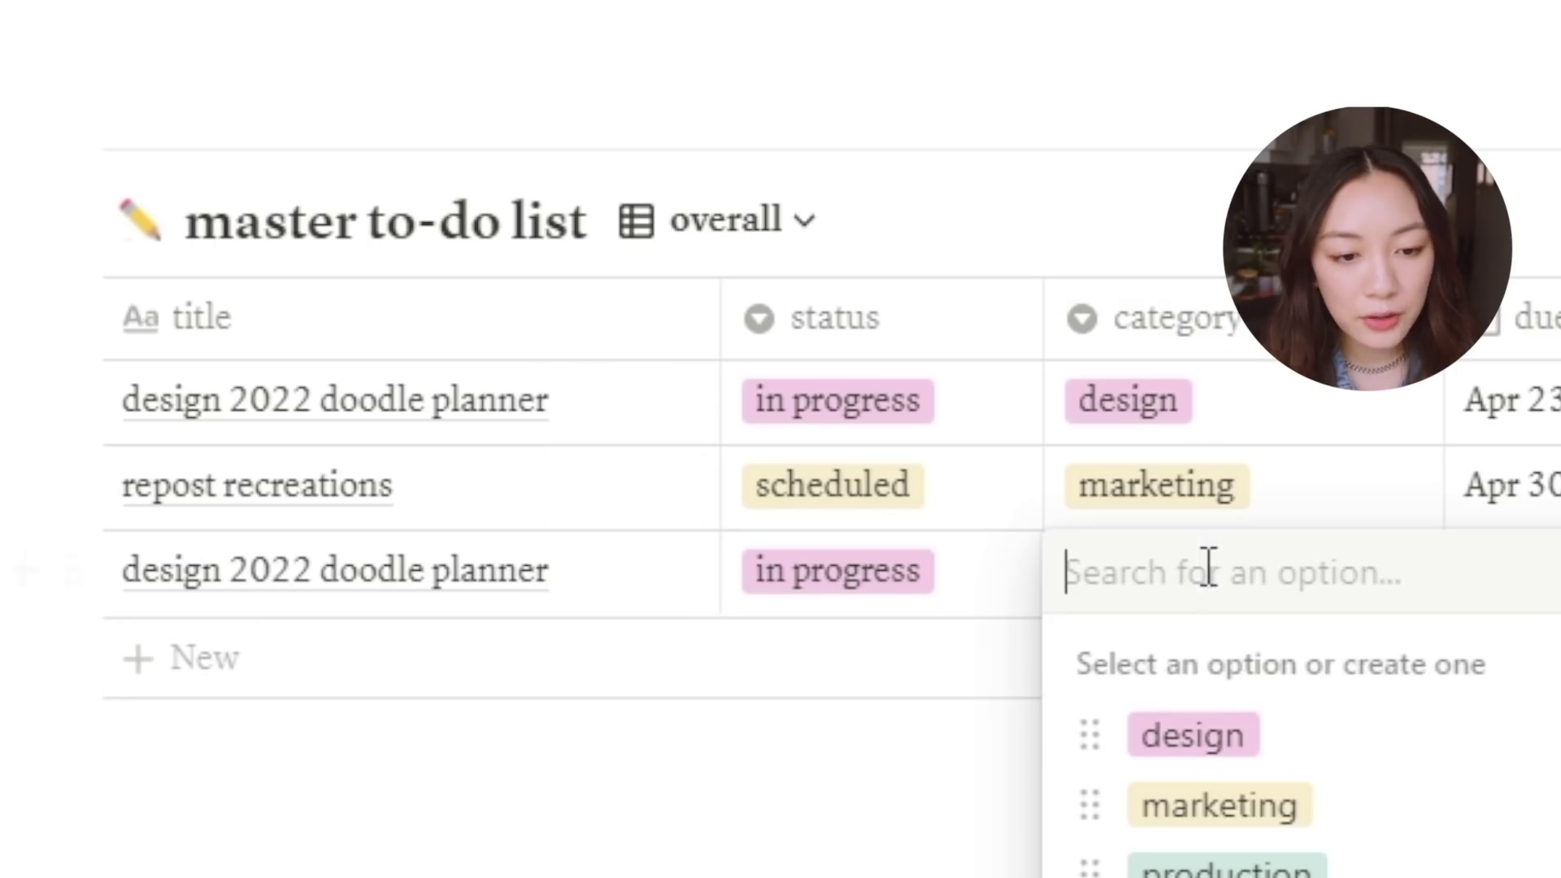
click(1224, 748)
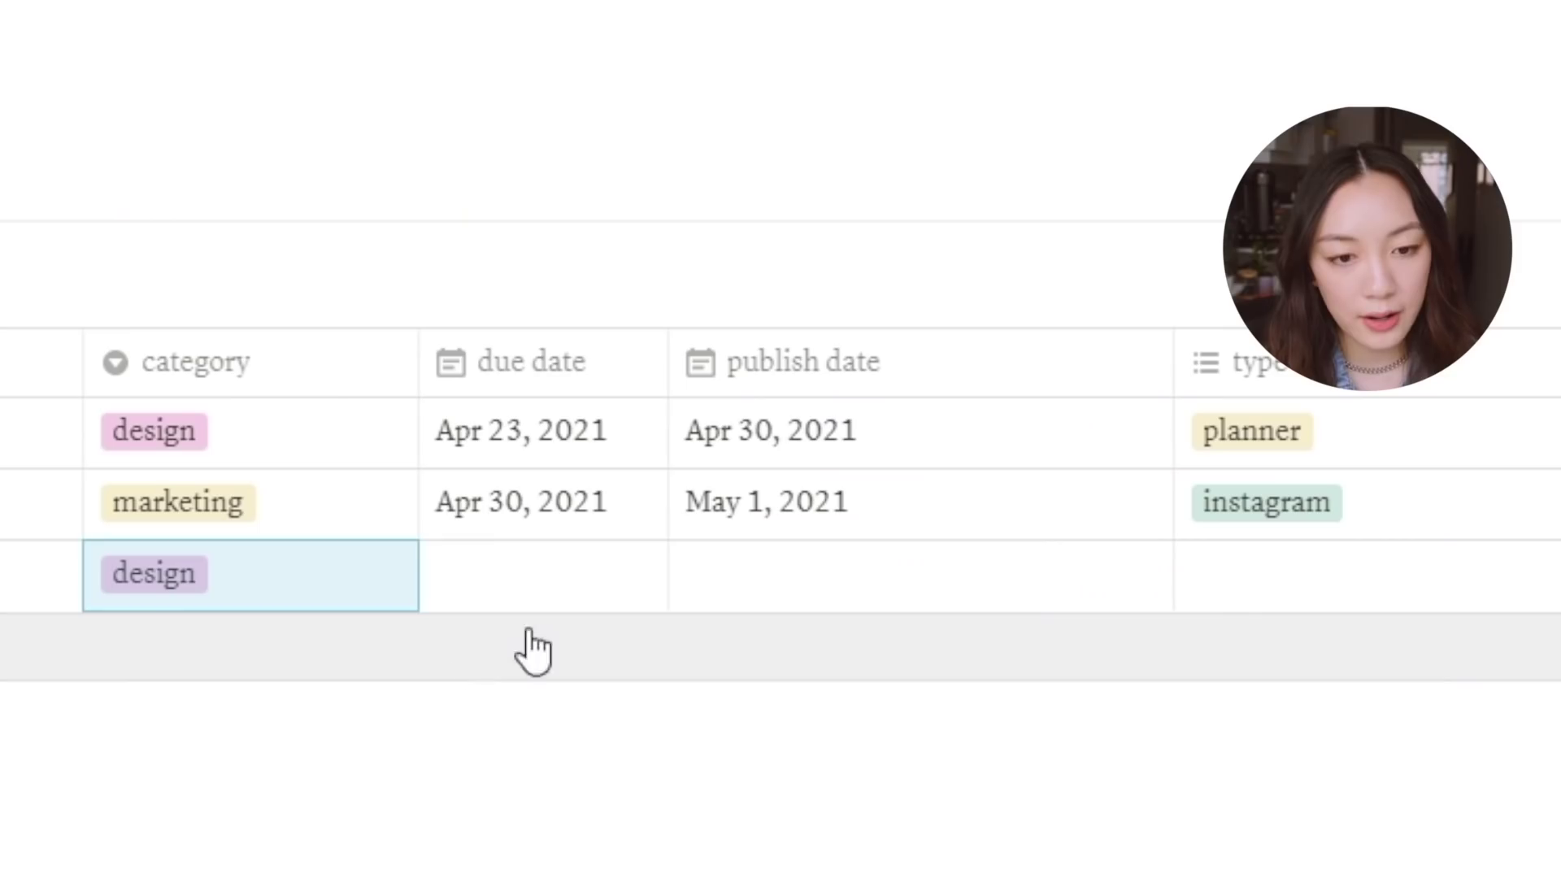
click(568, 577)
click(1119, 622)
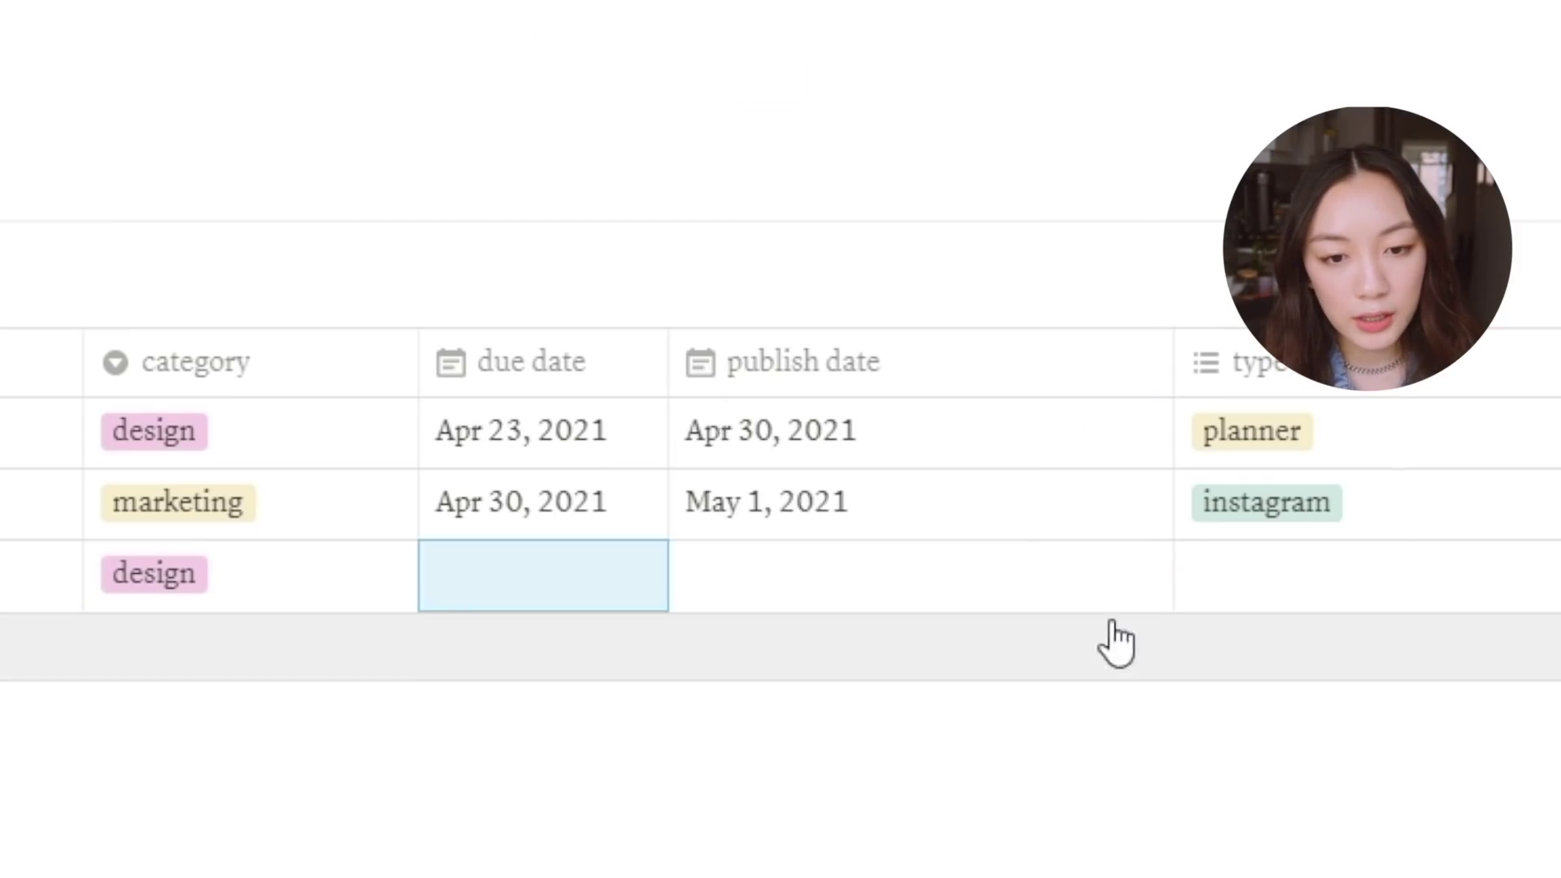
click(1070, 577)
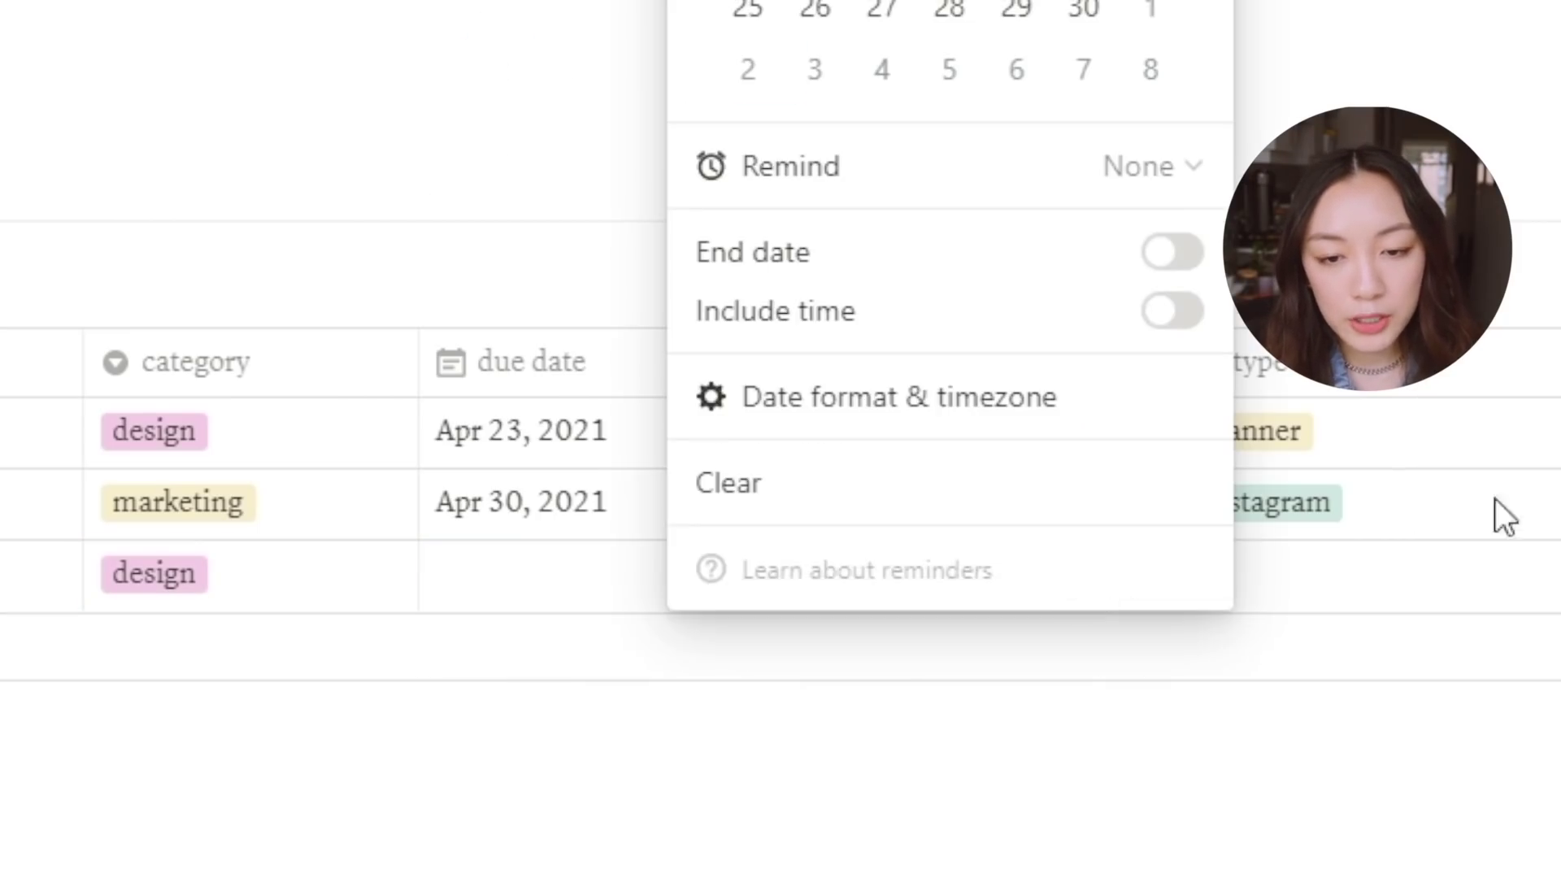
click(1428, 592)
key(Escape)
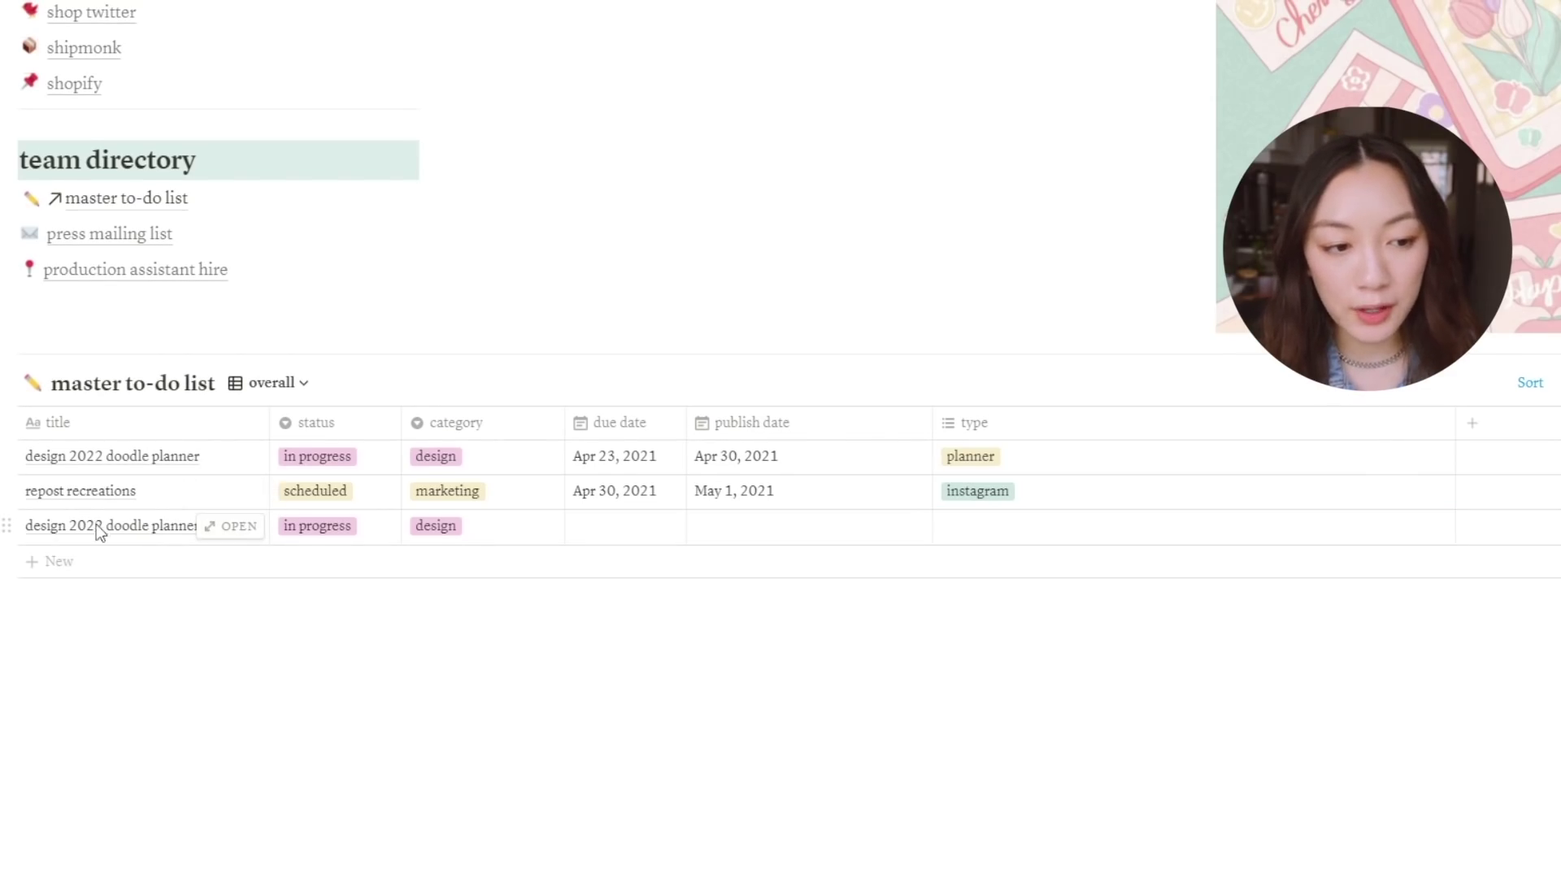
Open the new doodle planner entry's page and add the bullets "january theme" and "weekly spreads"
click(225, 537)
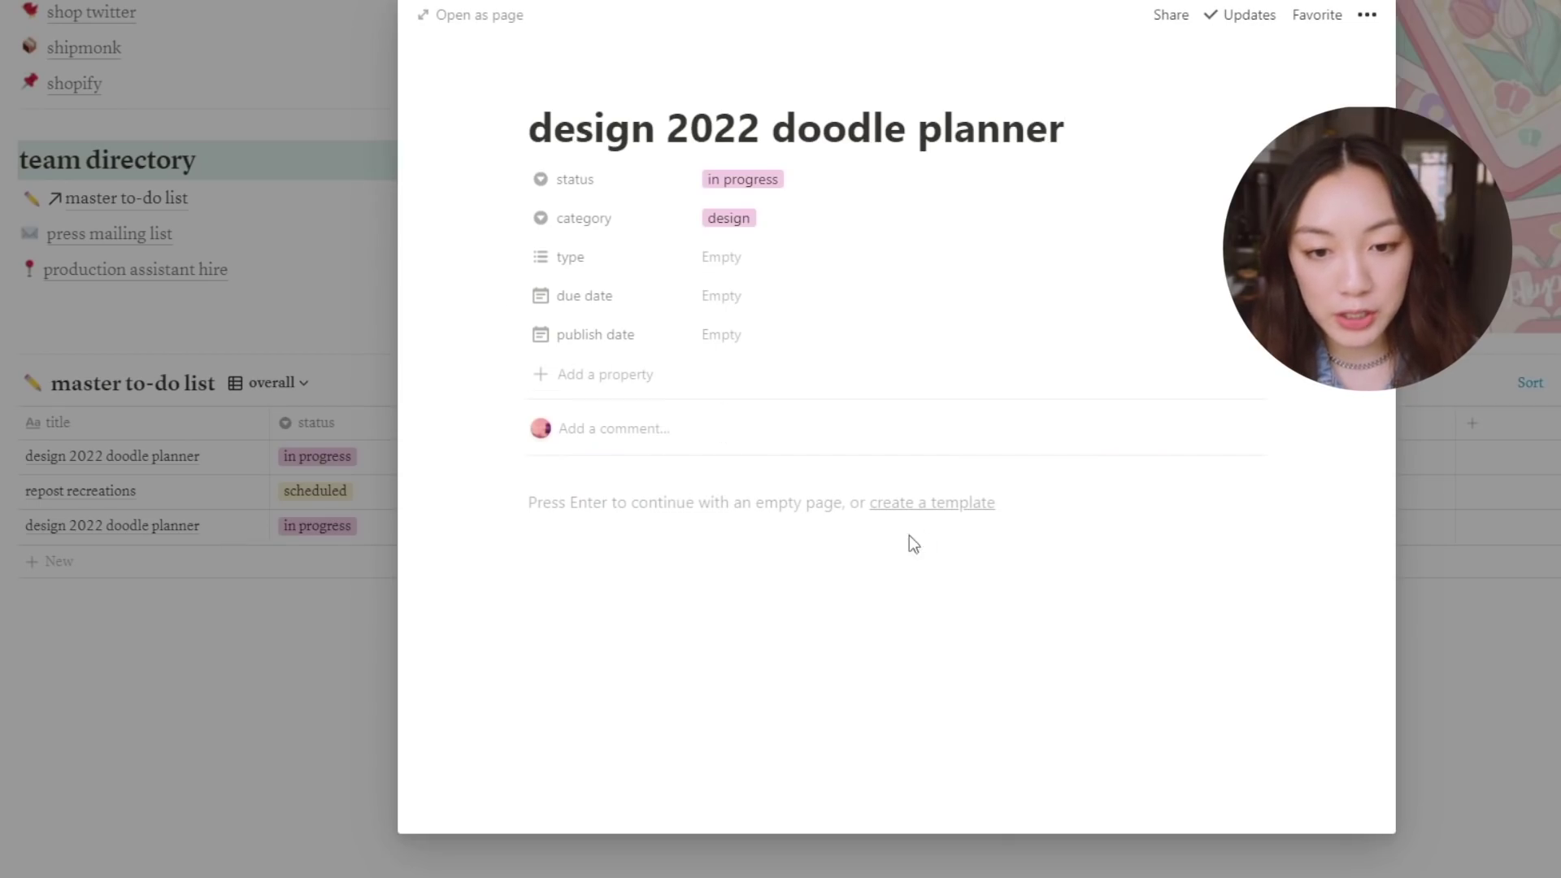
click(730, 503)
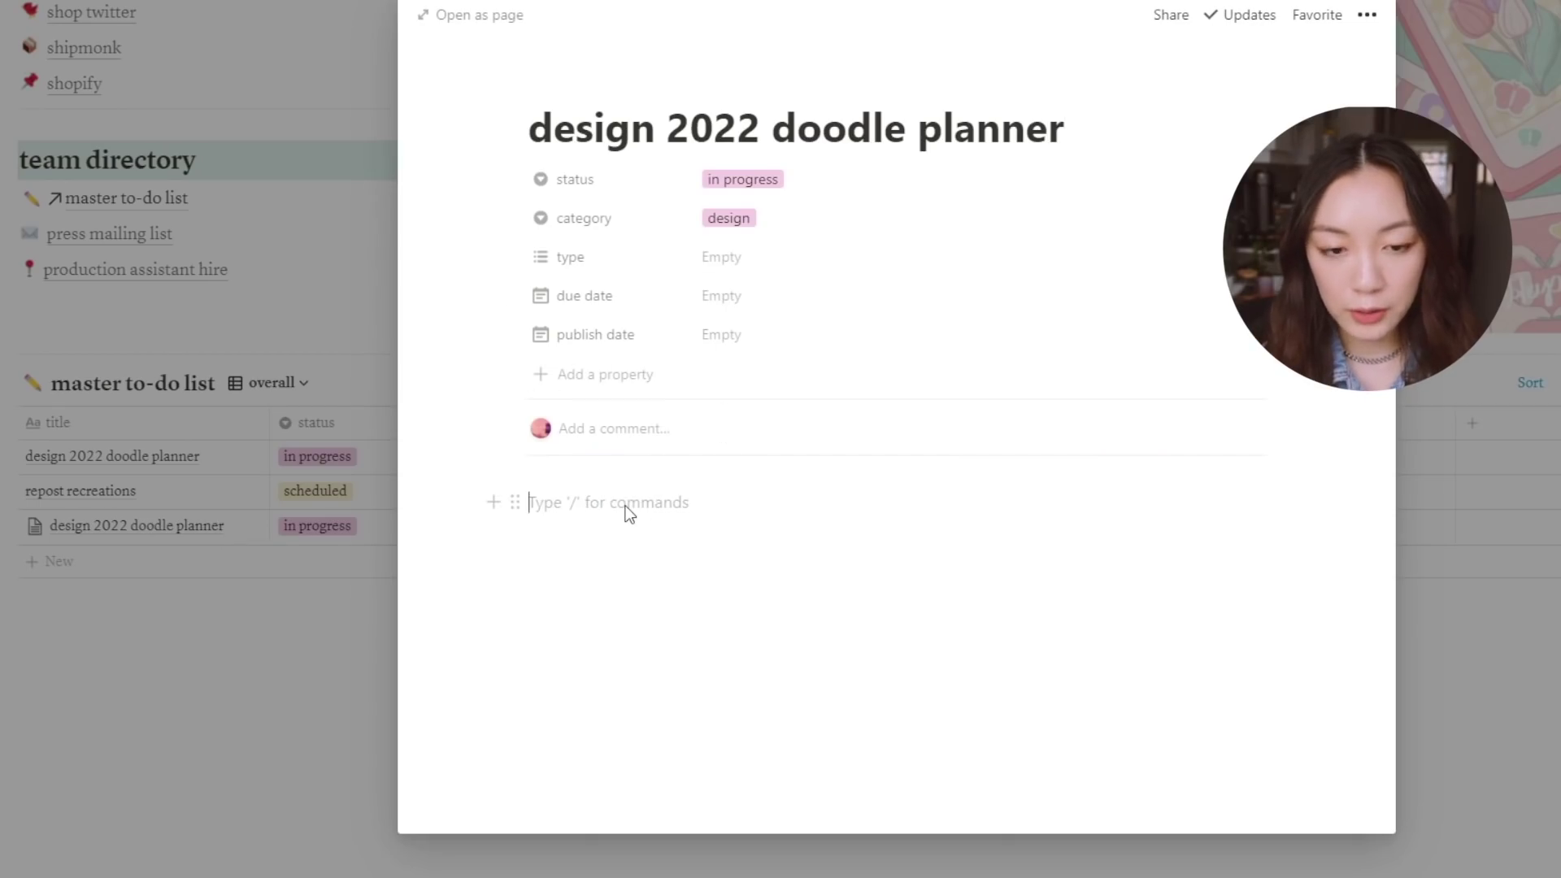
text(january theme)
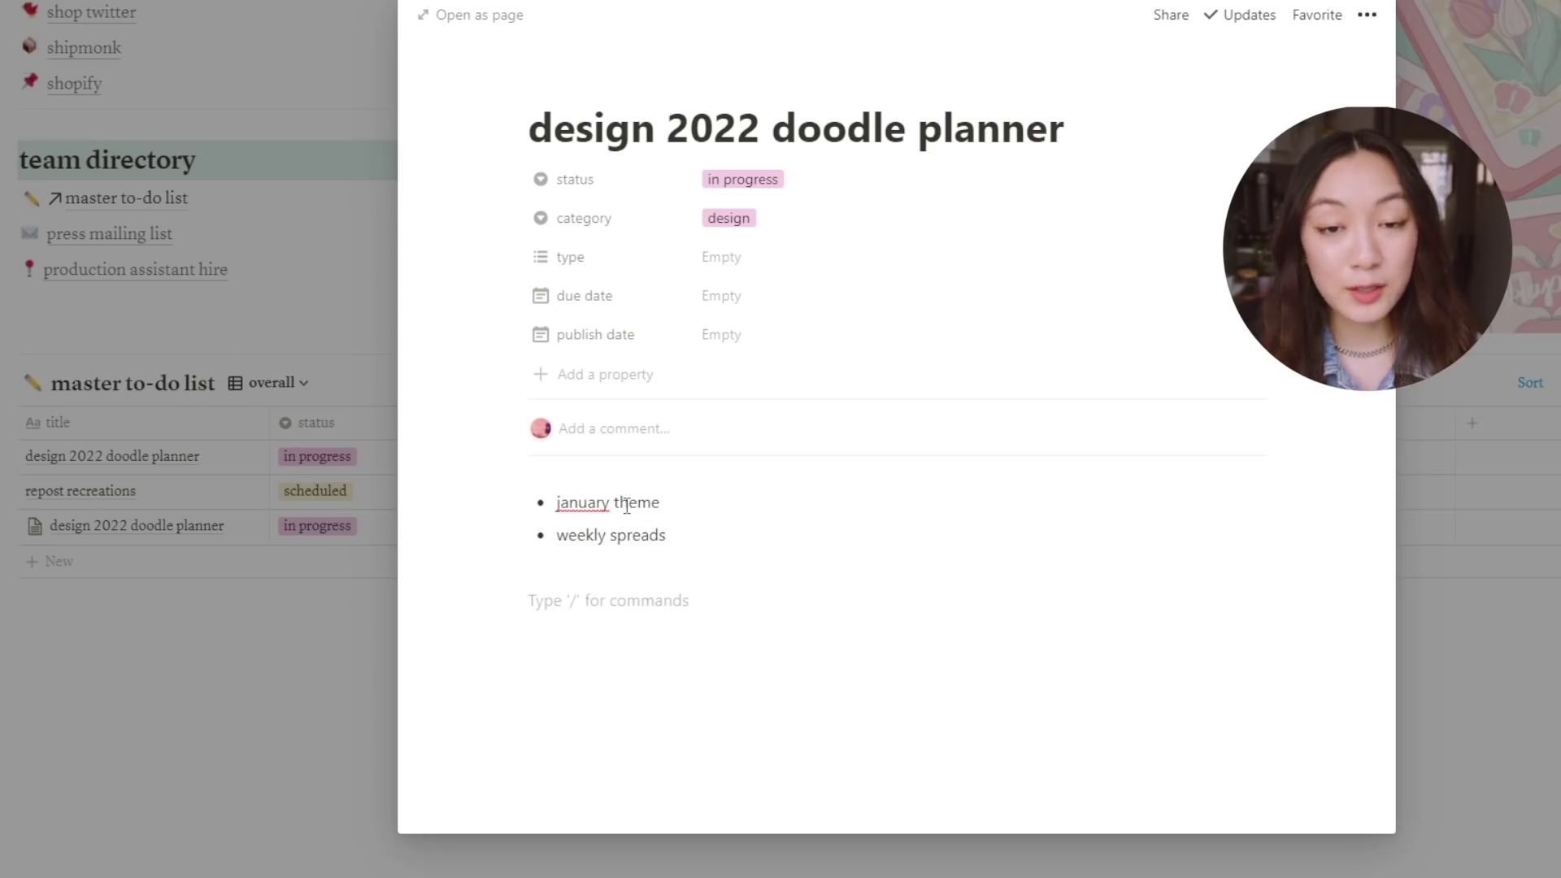
Insert an inline table below the bullets on the doodle planner page and close the page
text(/)
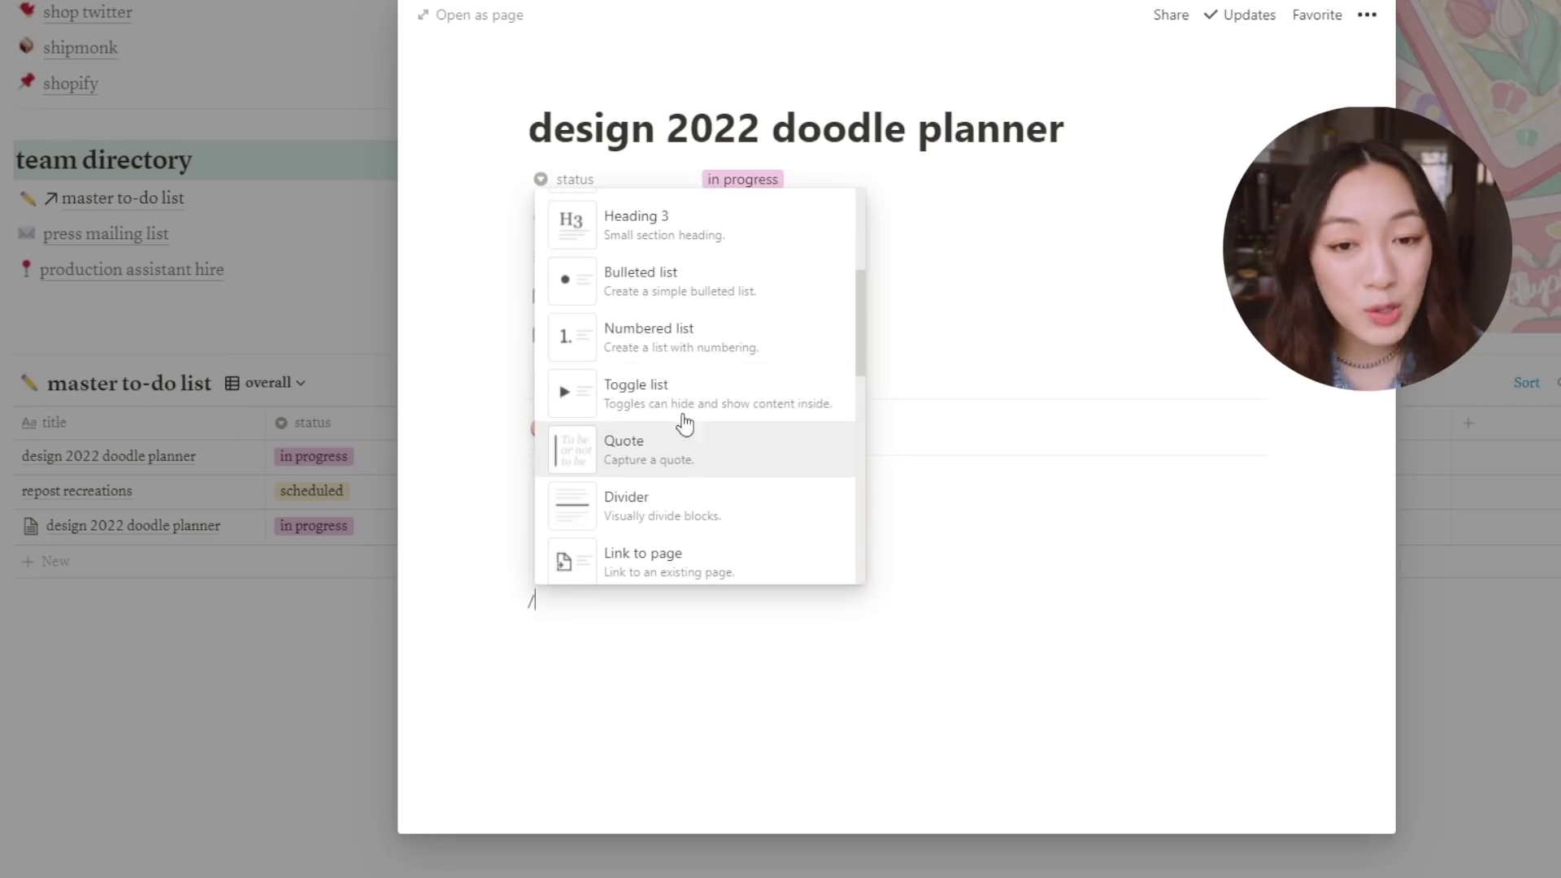
scroll(651, 407, down, 8)
scroll(760, 509, down, 4)
scroll(761, 374, up, 2)
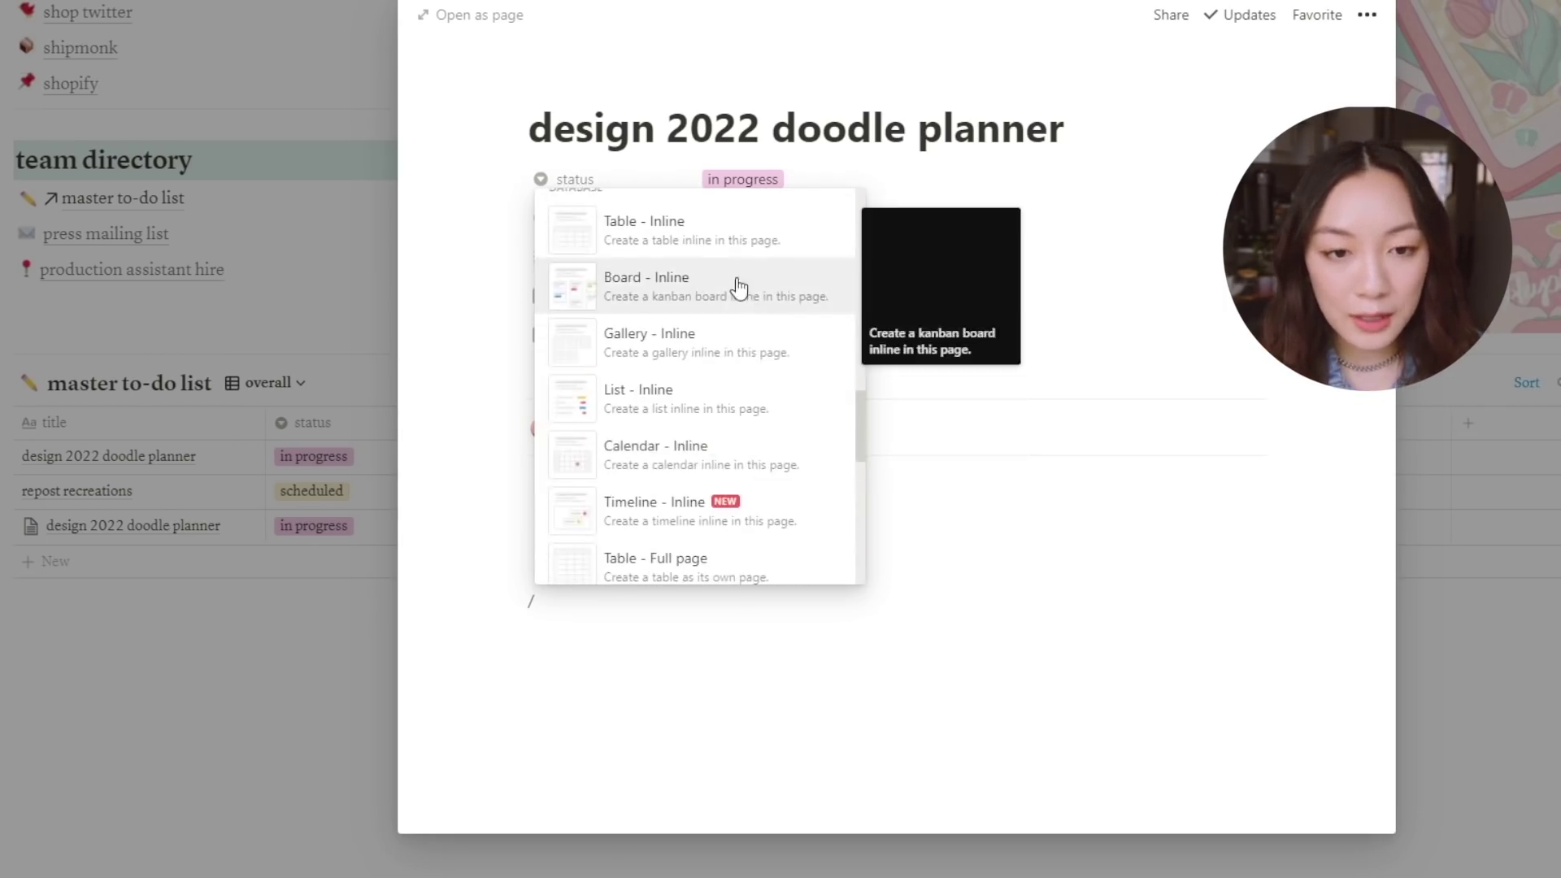
scroll(739, 286, up, 1)
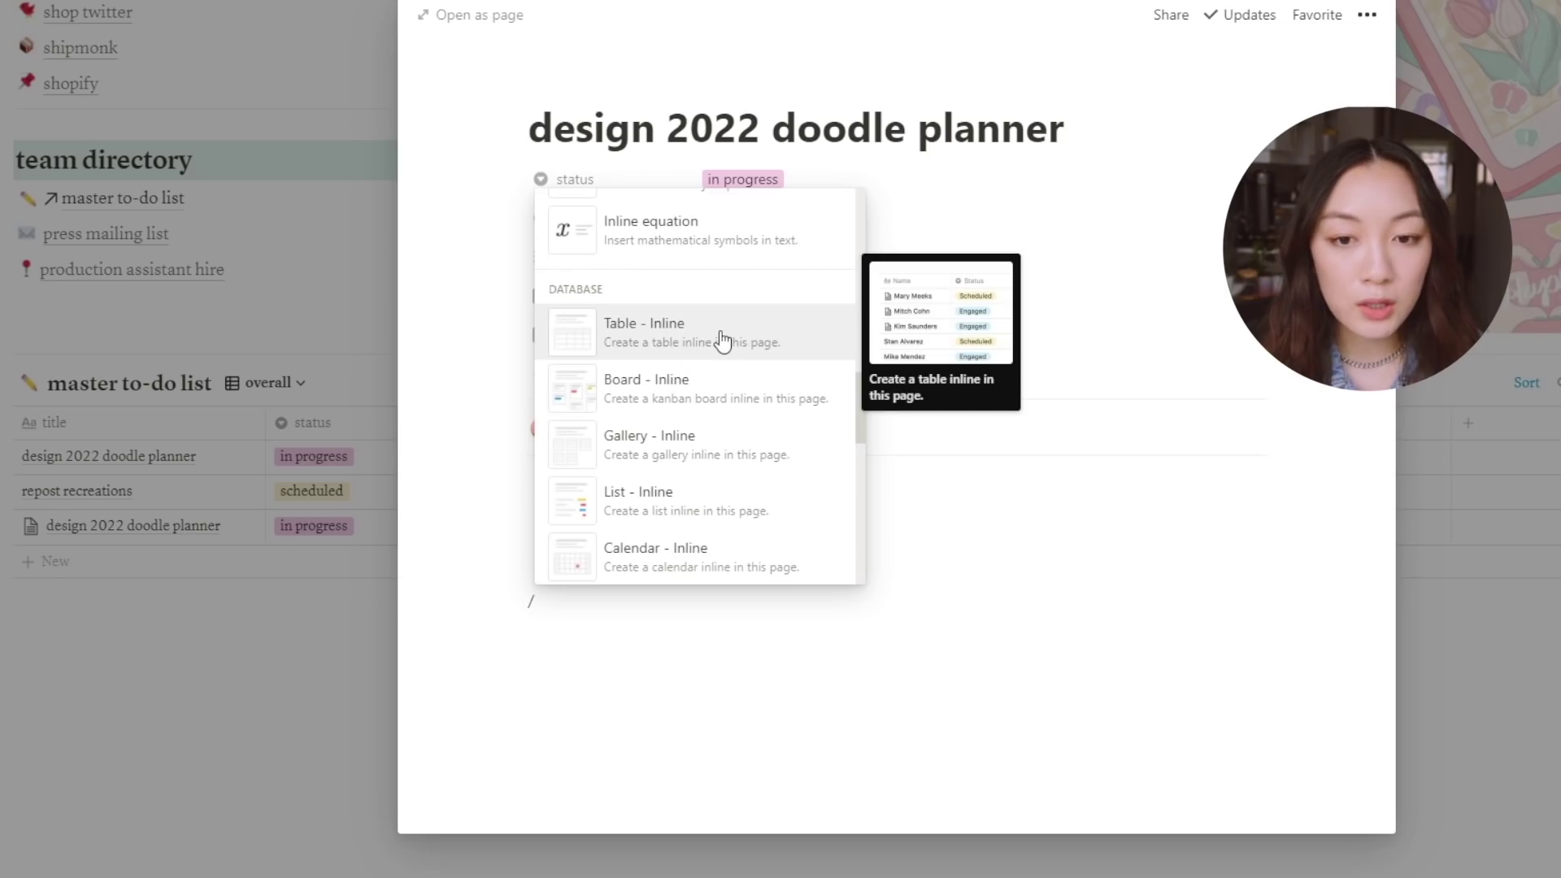
click(715, 329)
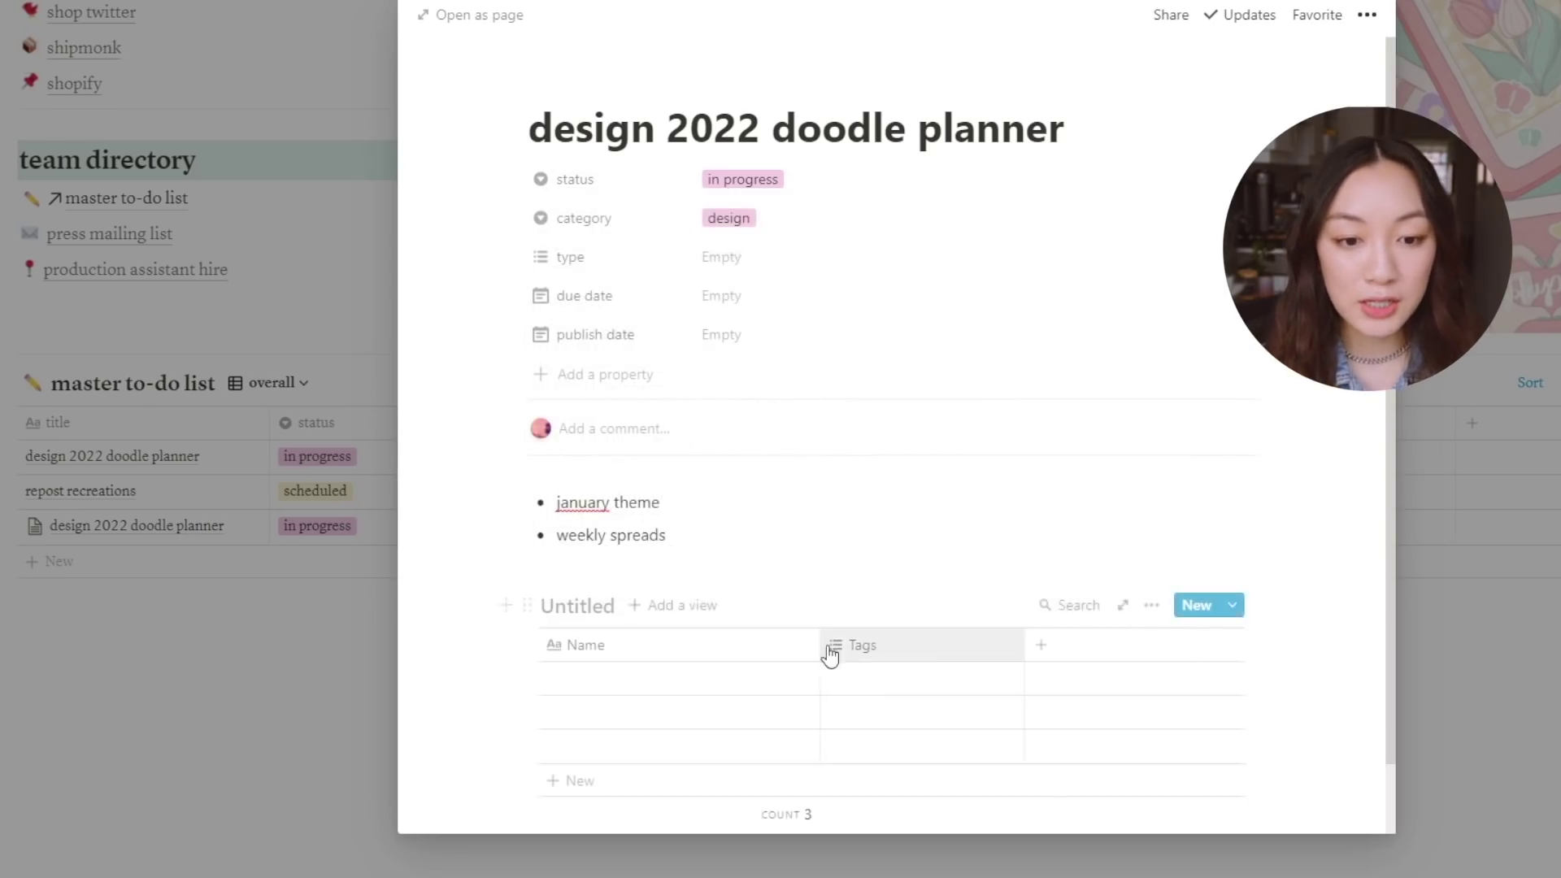
scroll(813, 618, down, 1)
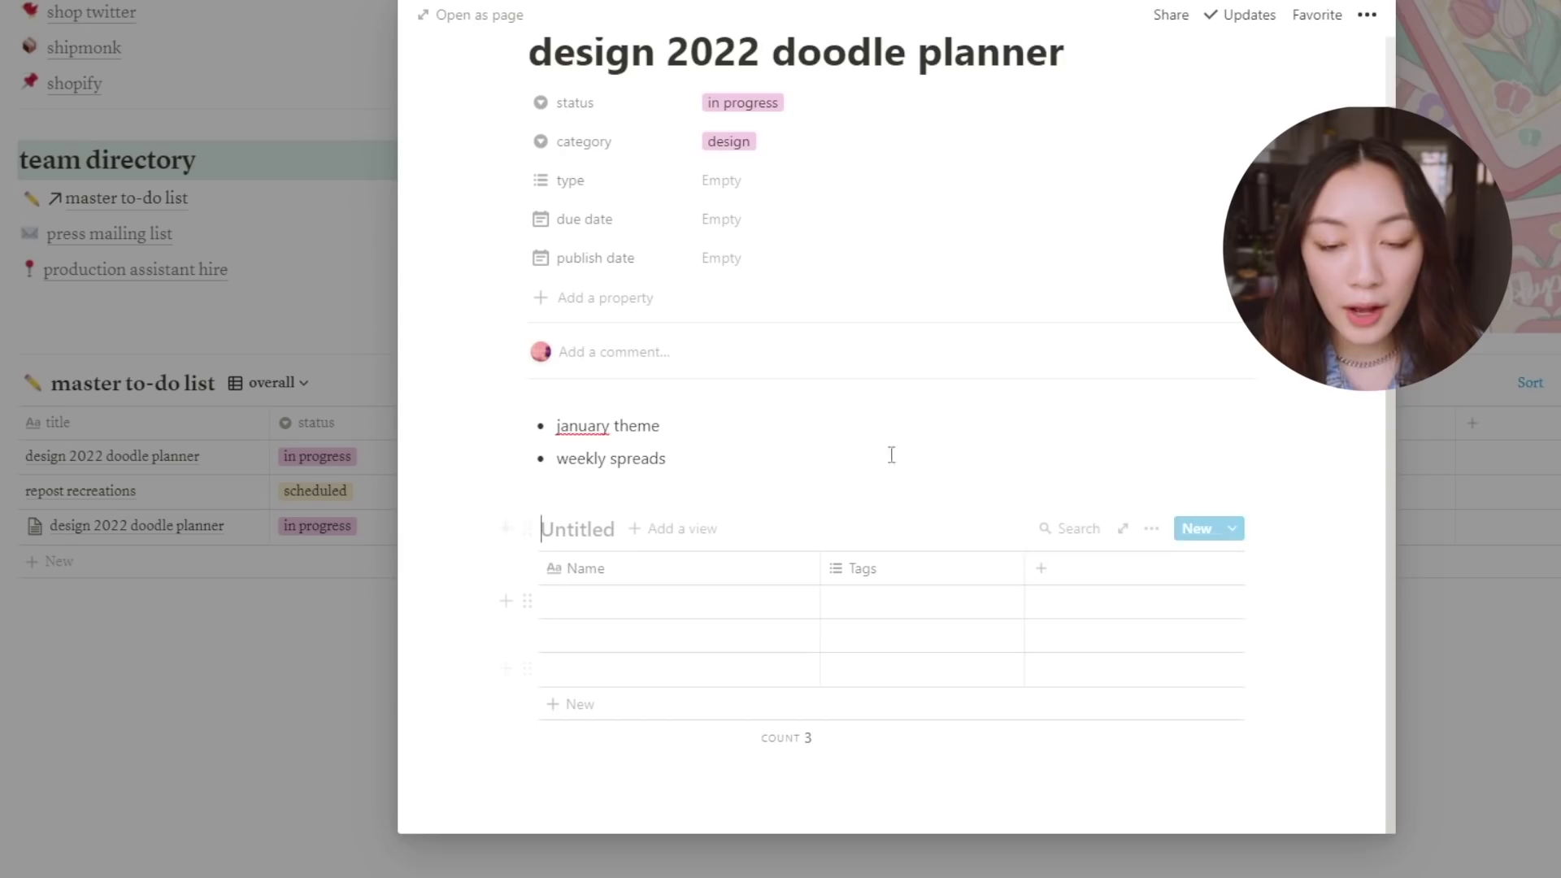
scroll(935, 579, up, 1)
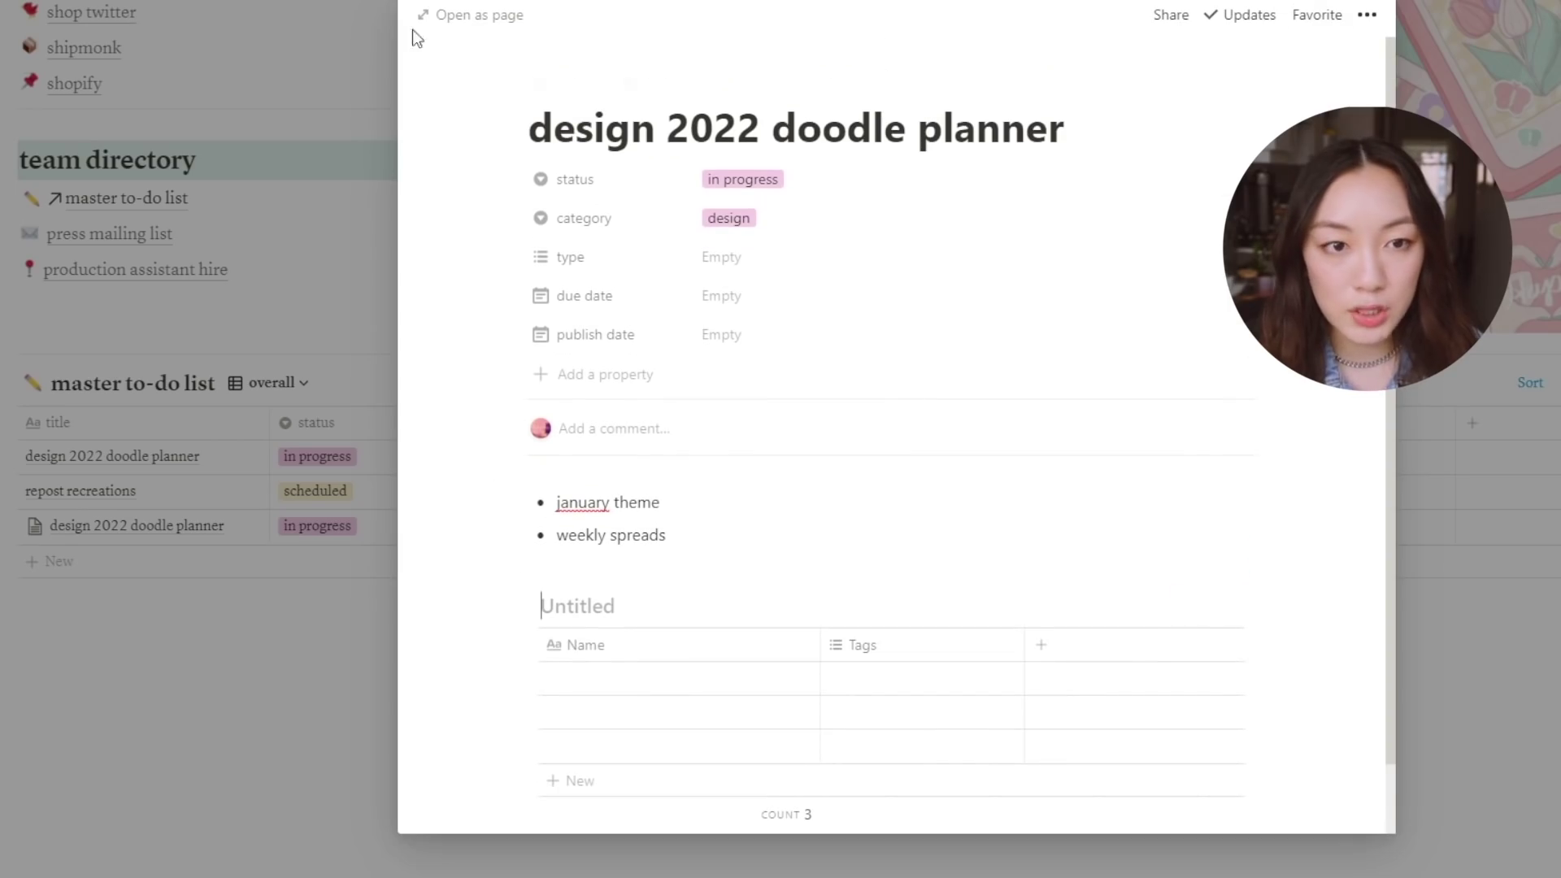
click(286, 65)
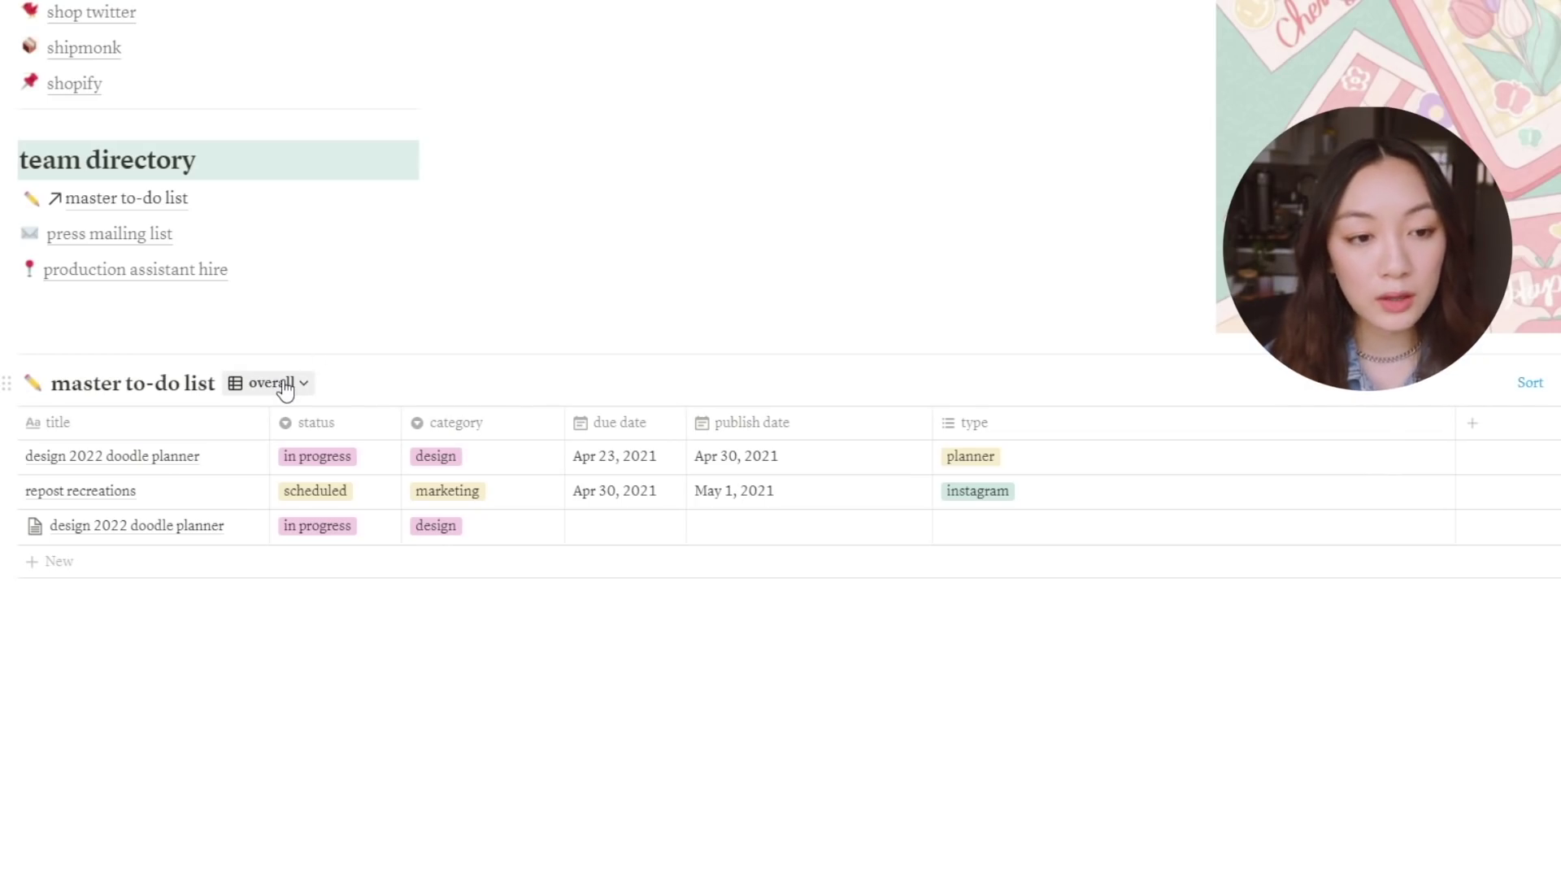
Switch the master to-do list on the shop arl page to the marketing view
scroll(741, 383, up, 6)
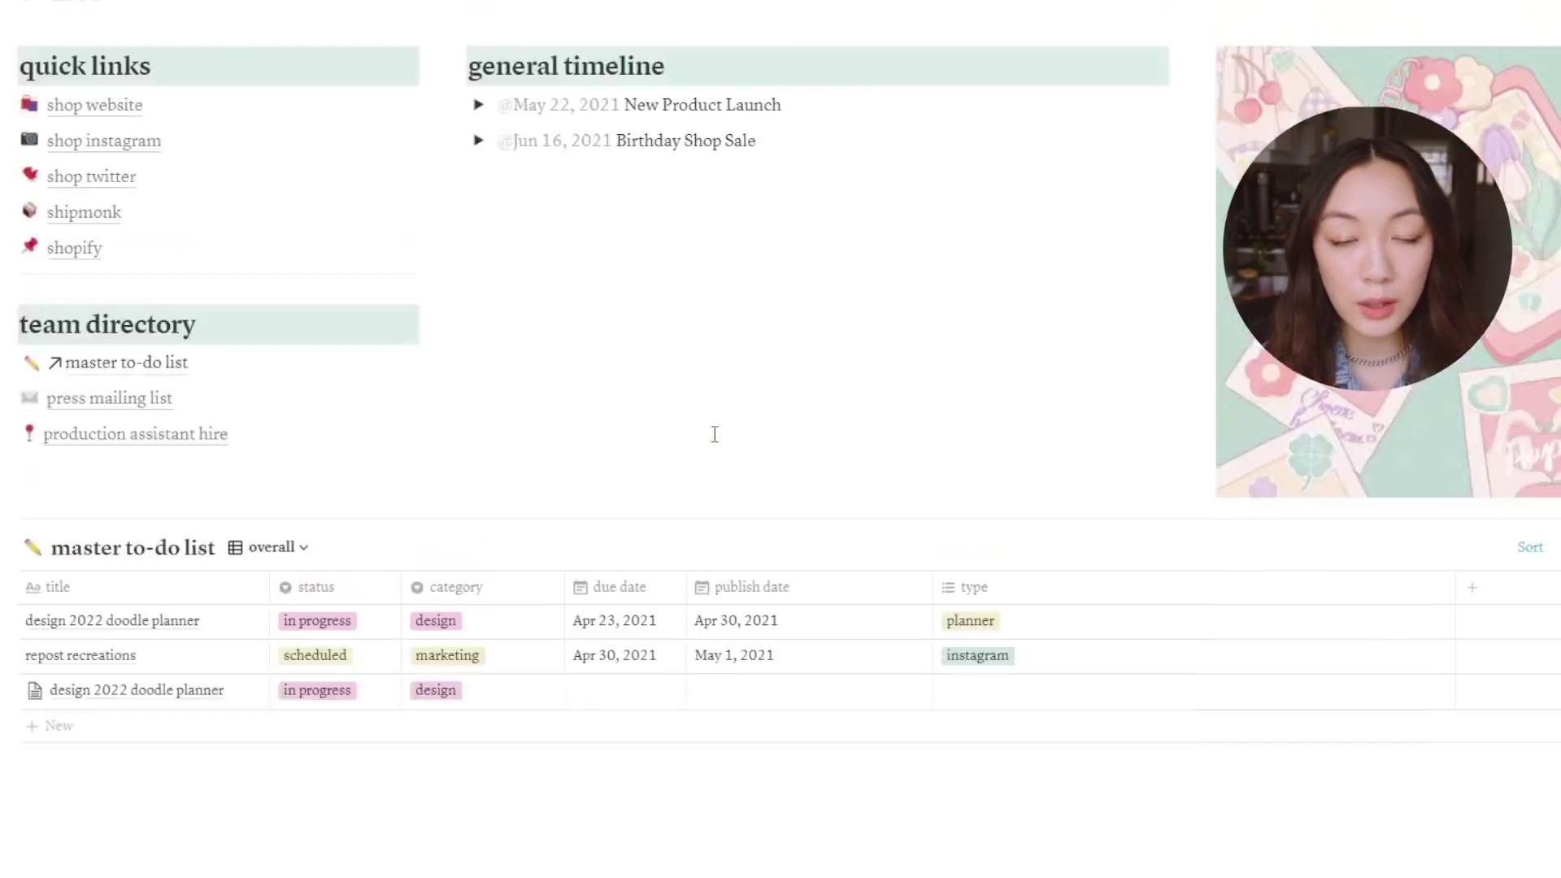
scroll(321, 541, down, 4)
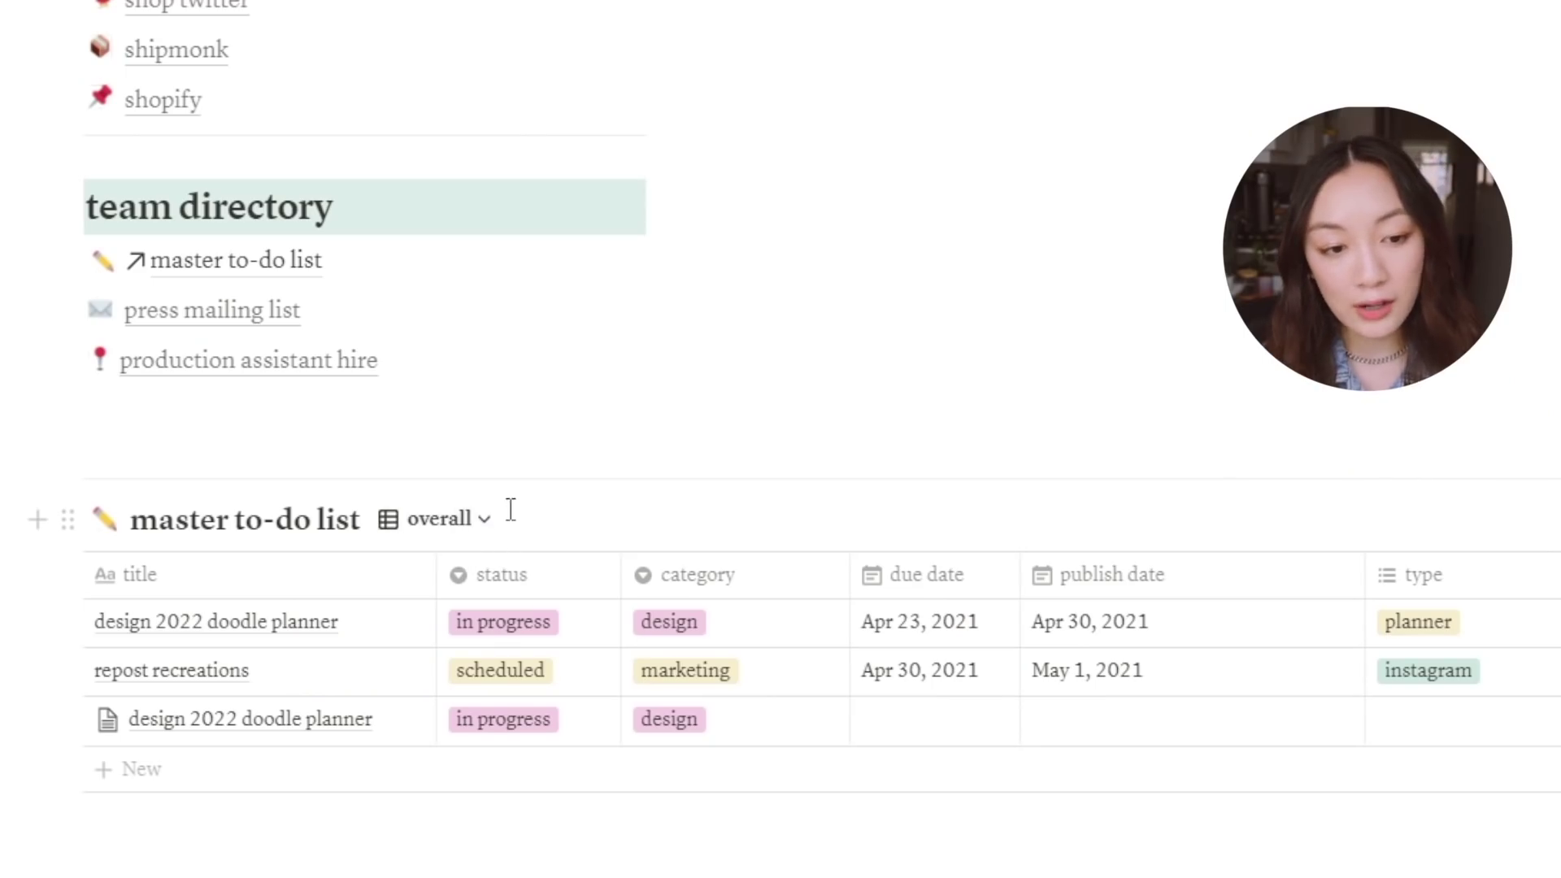
click(465, 525)
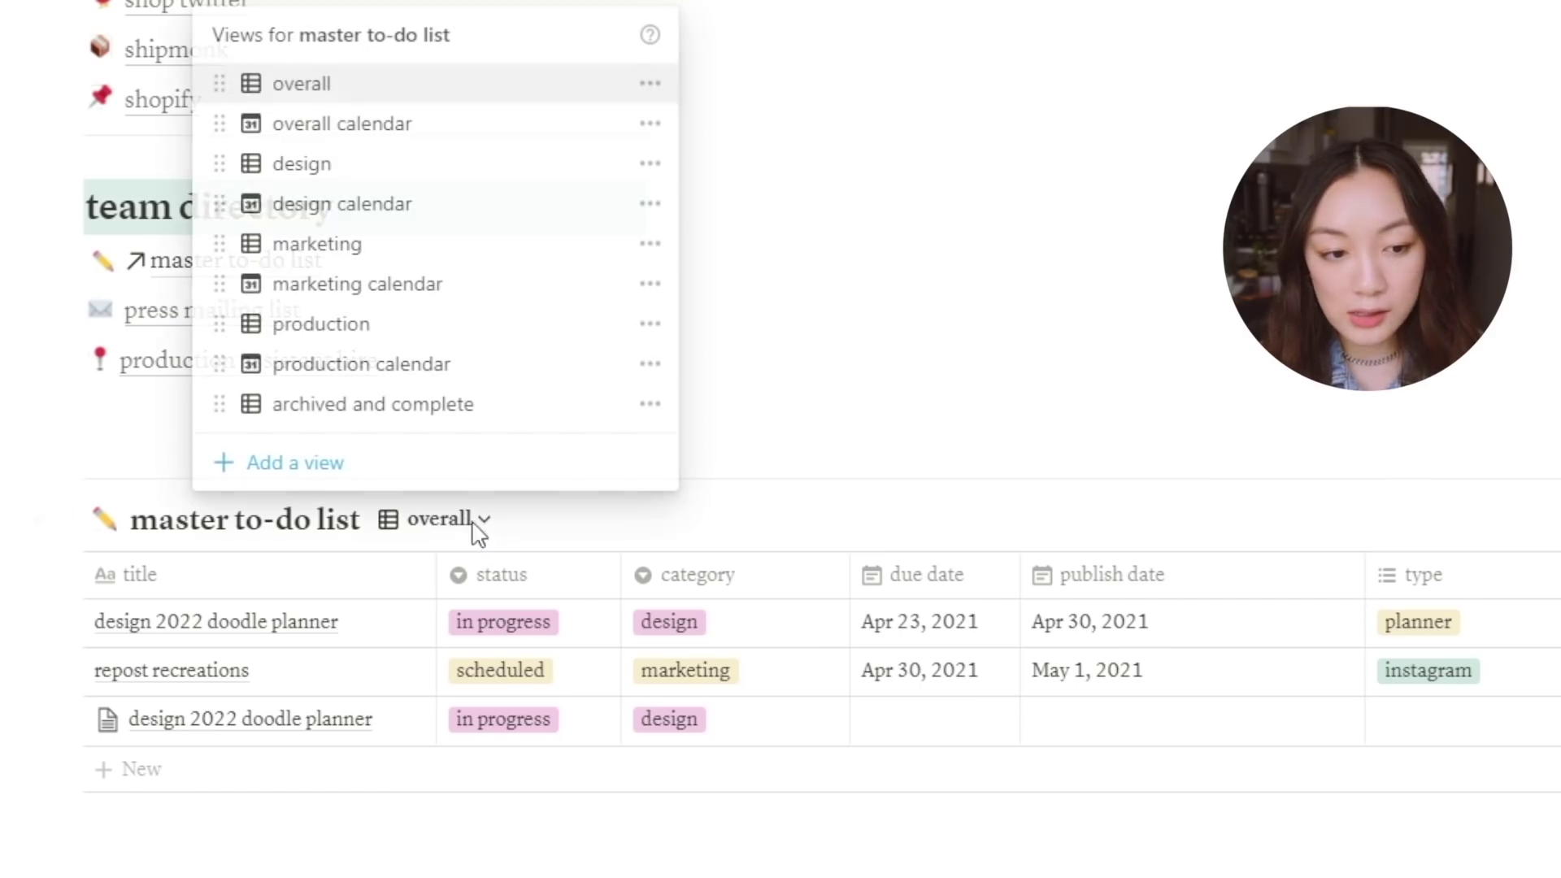
click(389, 258)
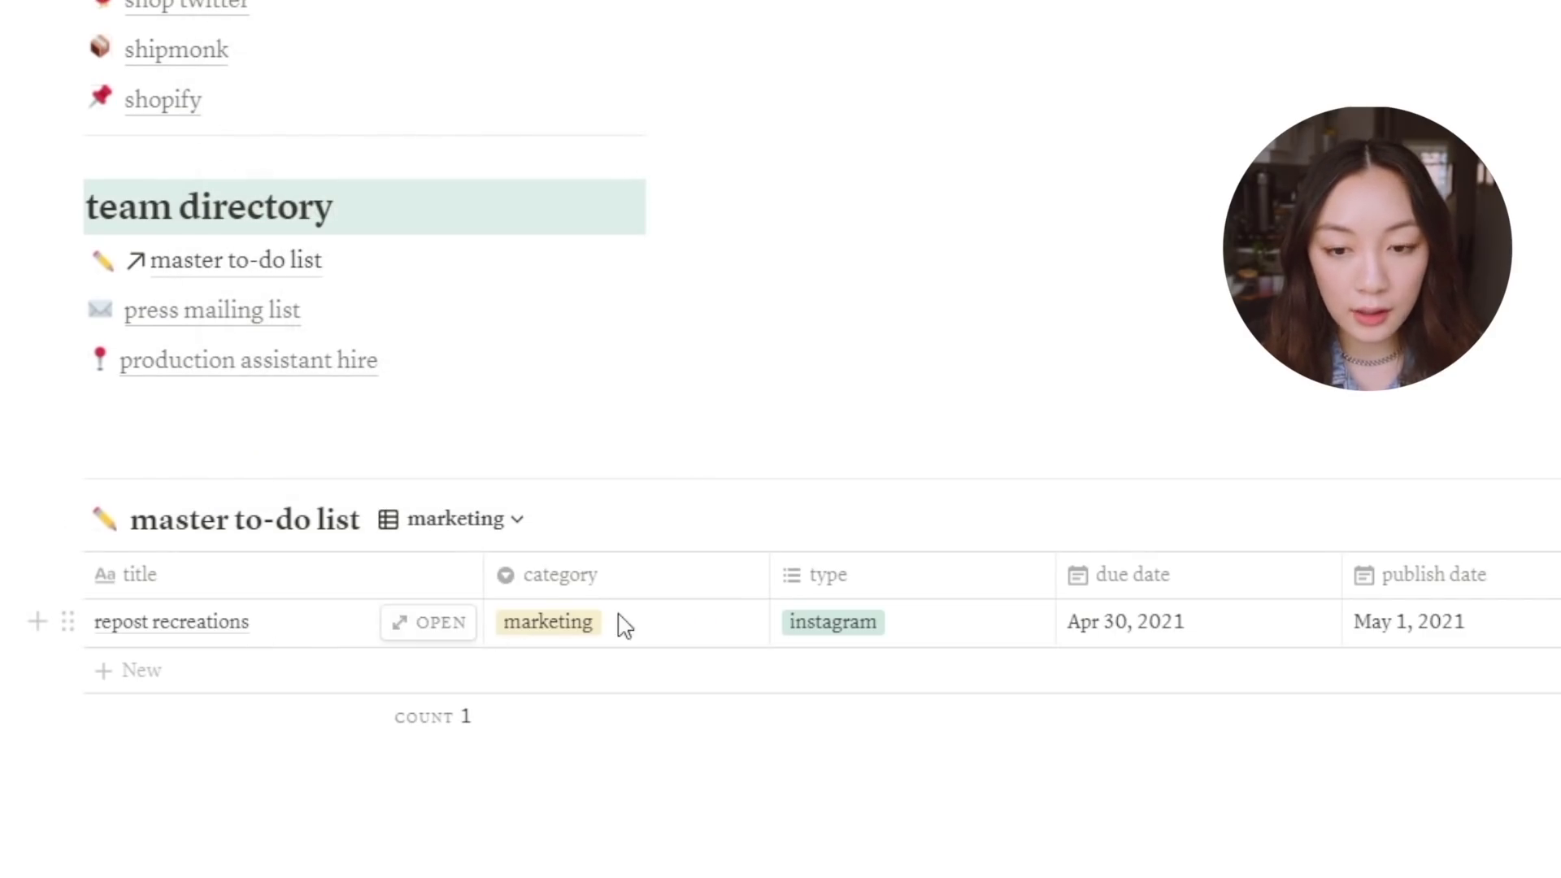
Switch the master to-do list to the marketing calendar view and look over the April 2021 calendar
click(462, 524)
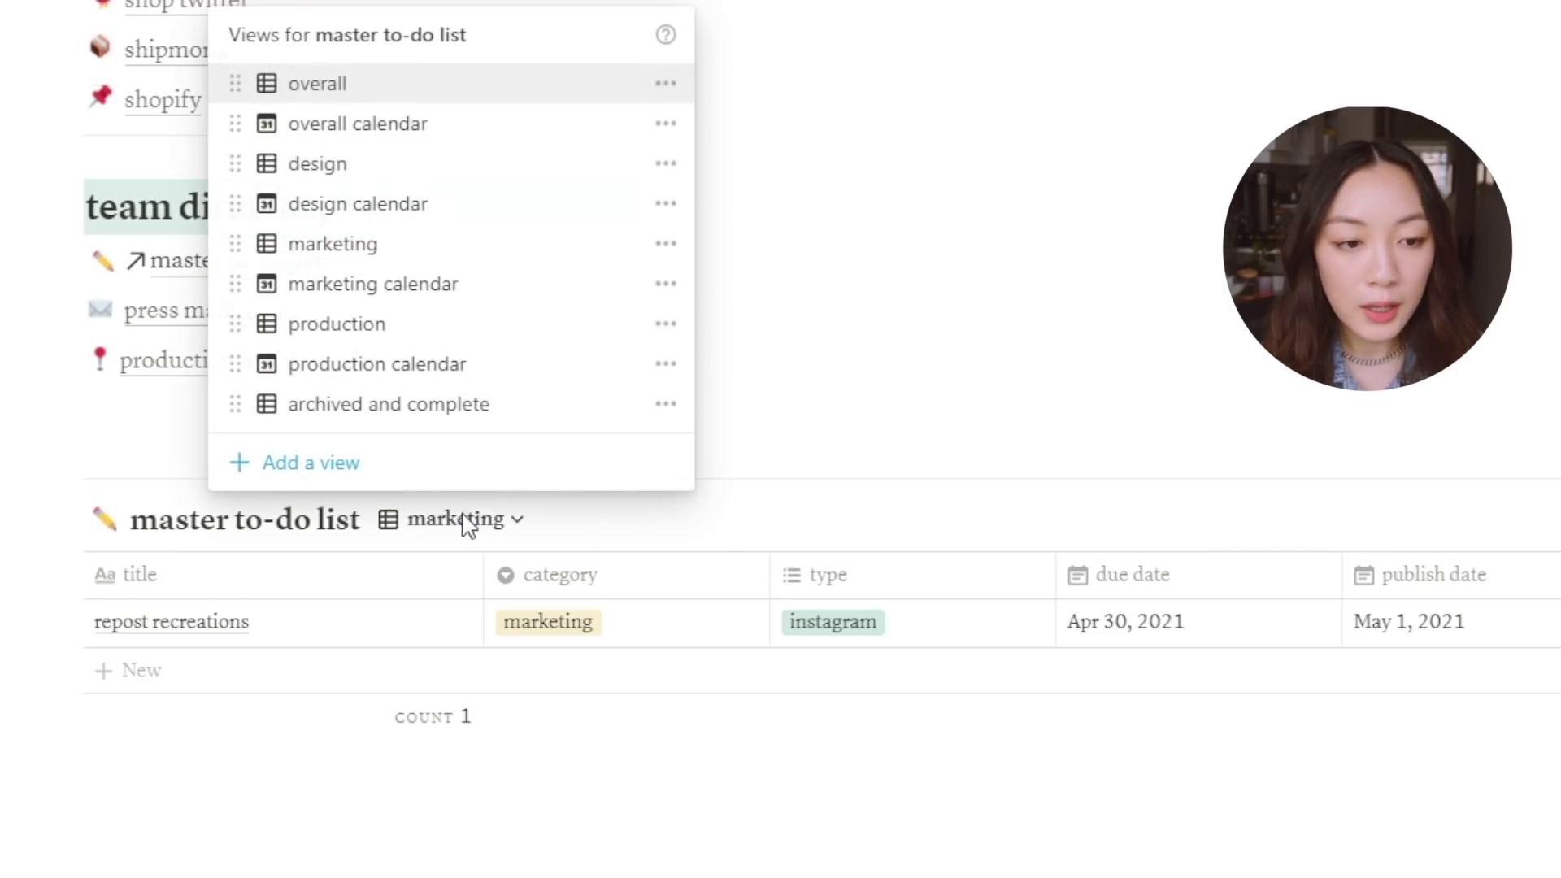
click(440, 286)
scroll(1080, 293, down, 8)
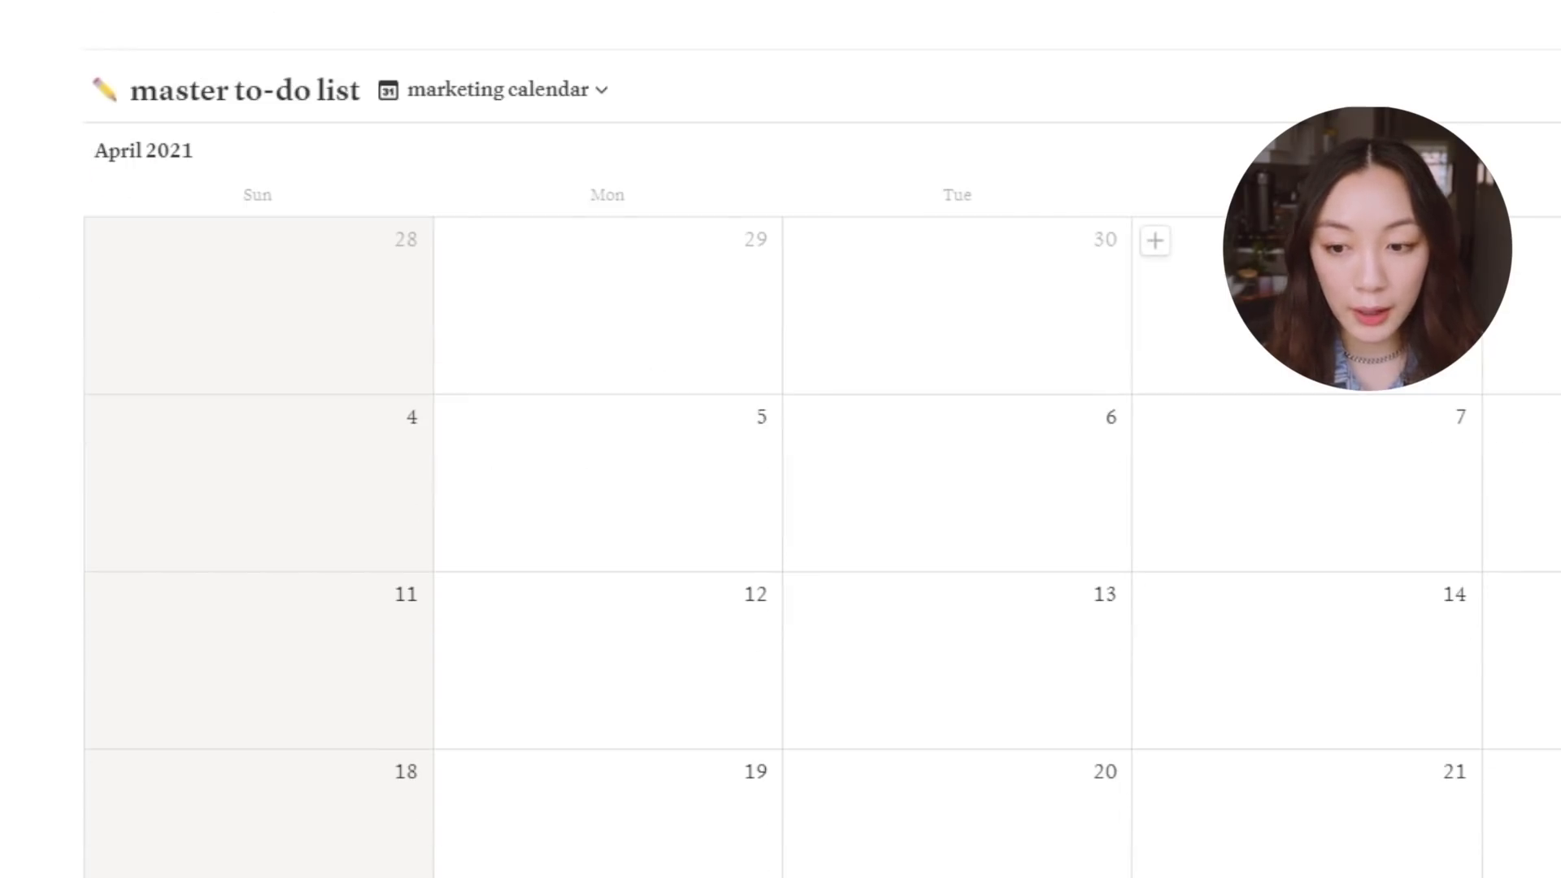
scroll(561, 109, up, 2)
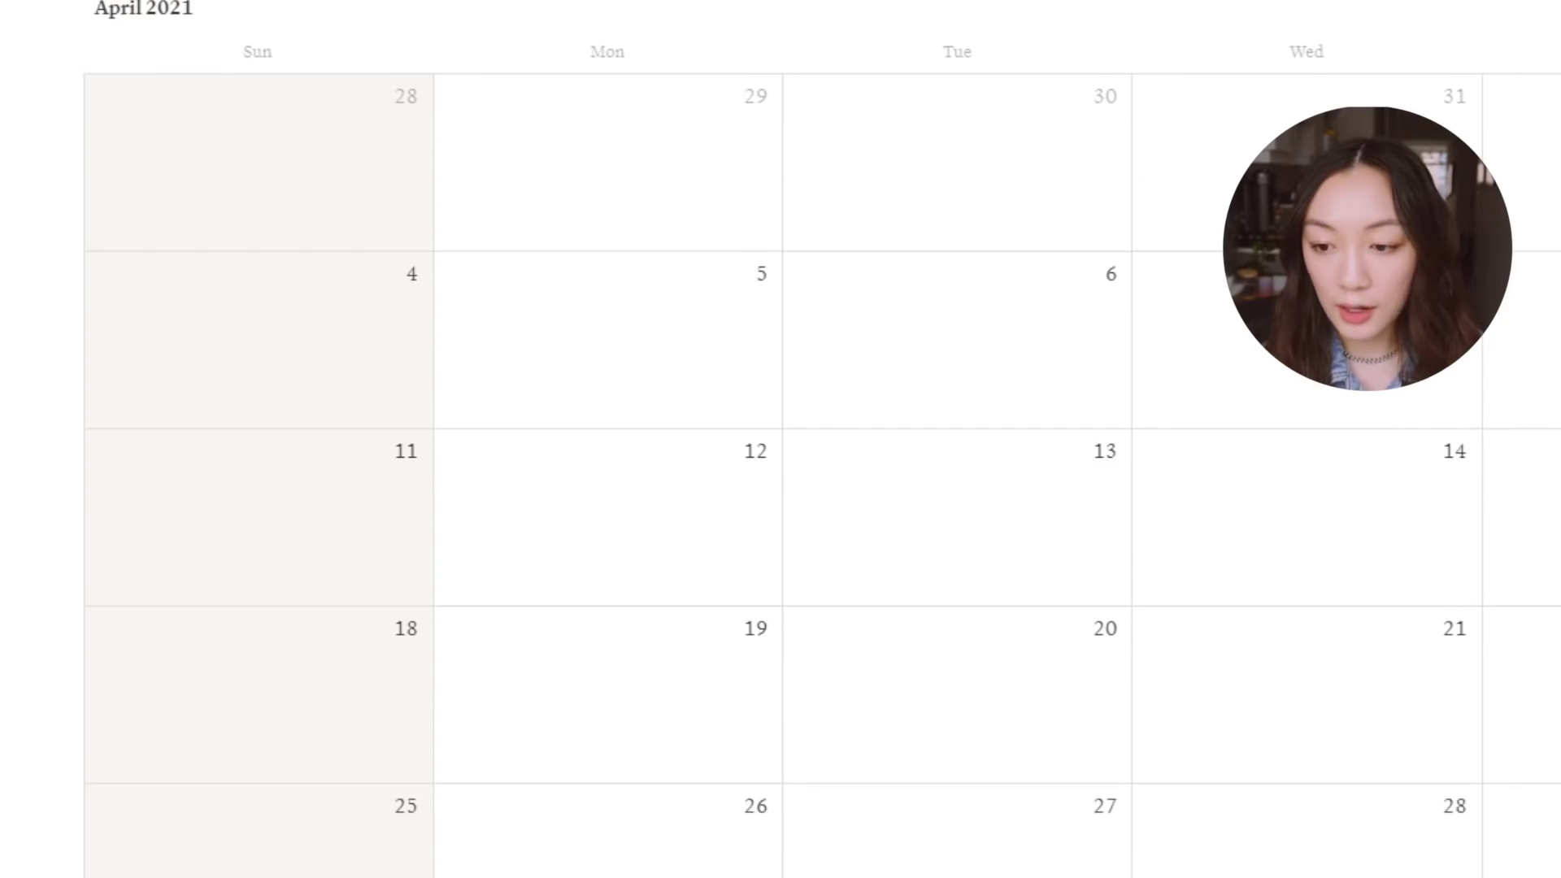
Switch the master to-do list to the design view and look over its entries
click(494, 2)
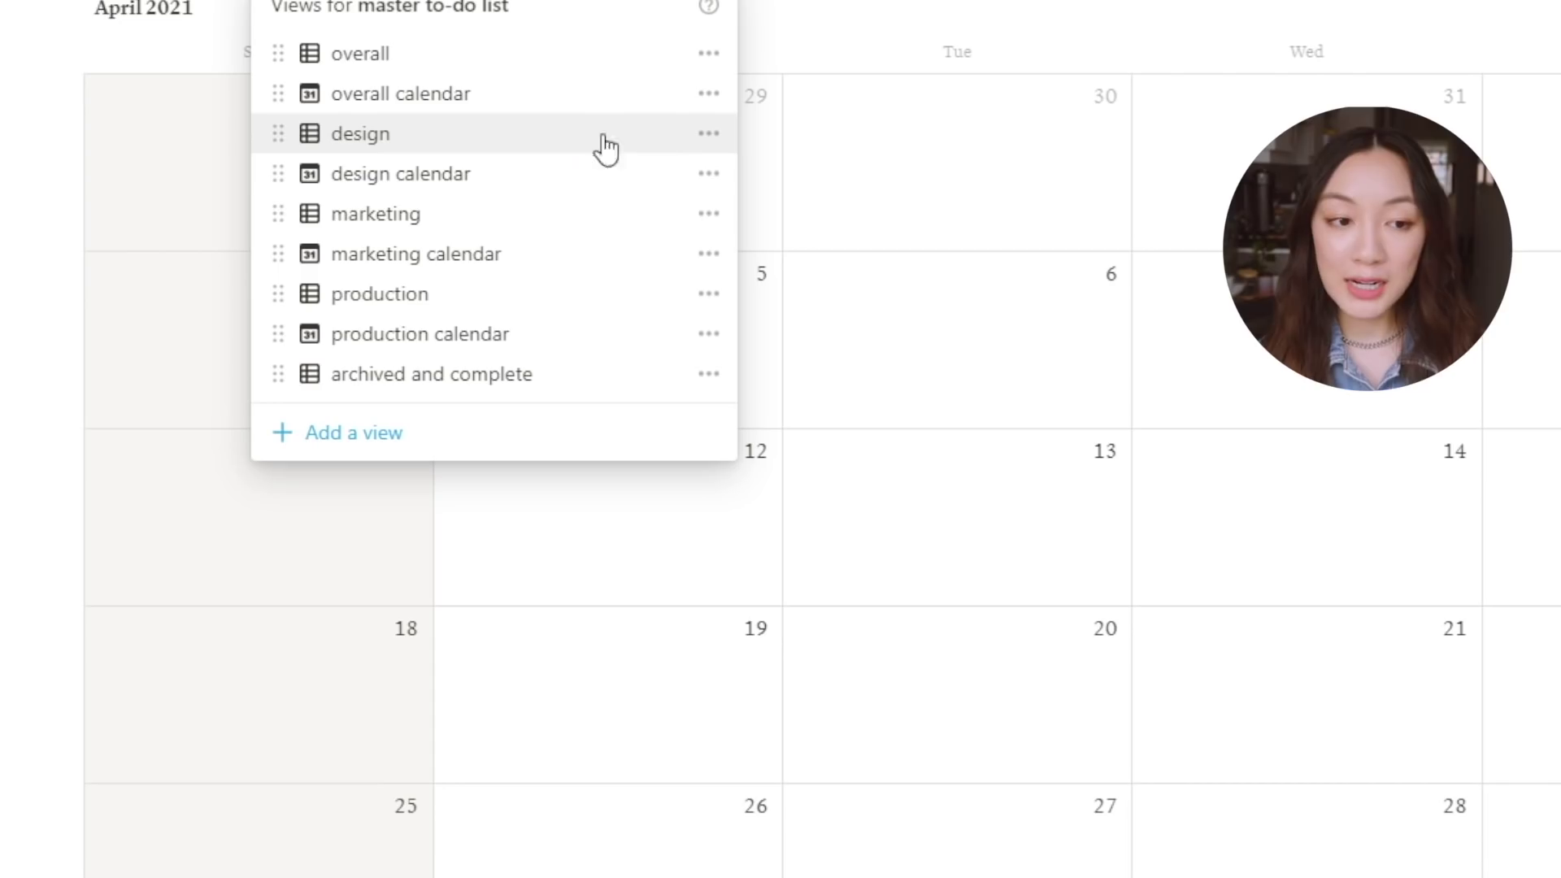
click(560, 143)
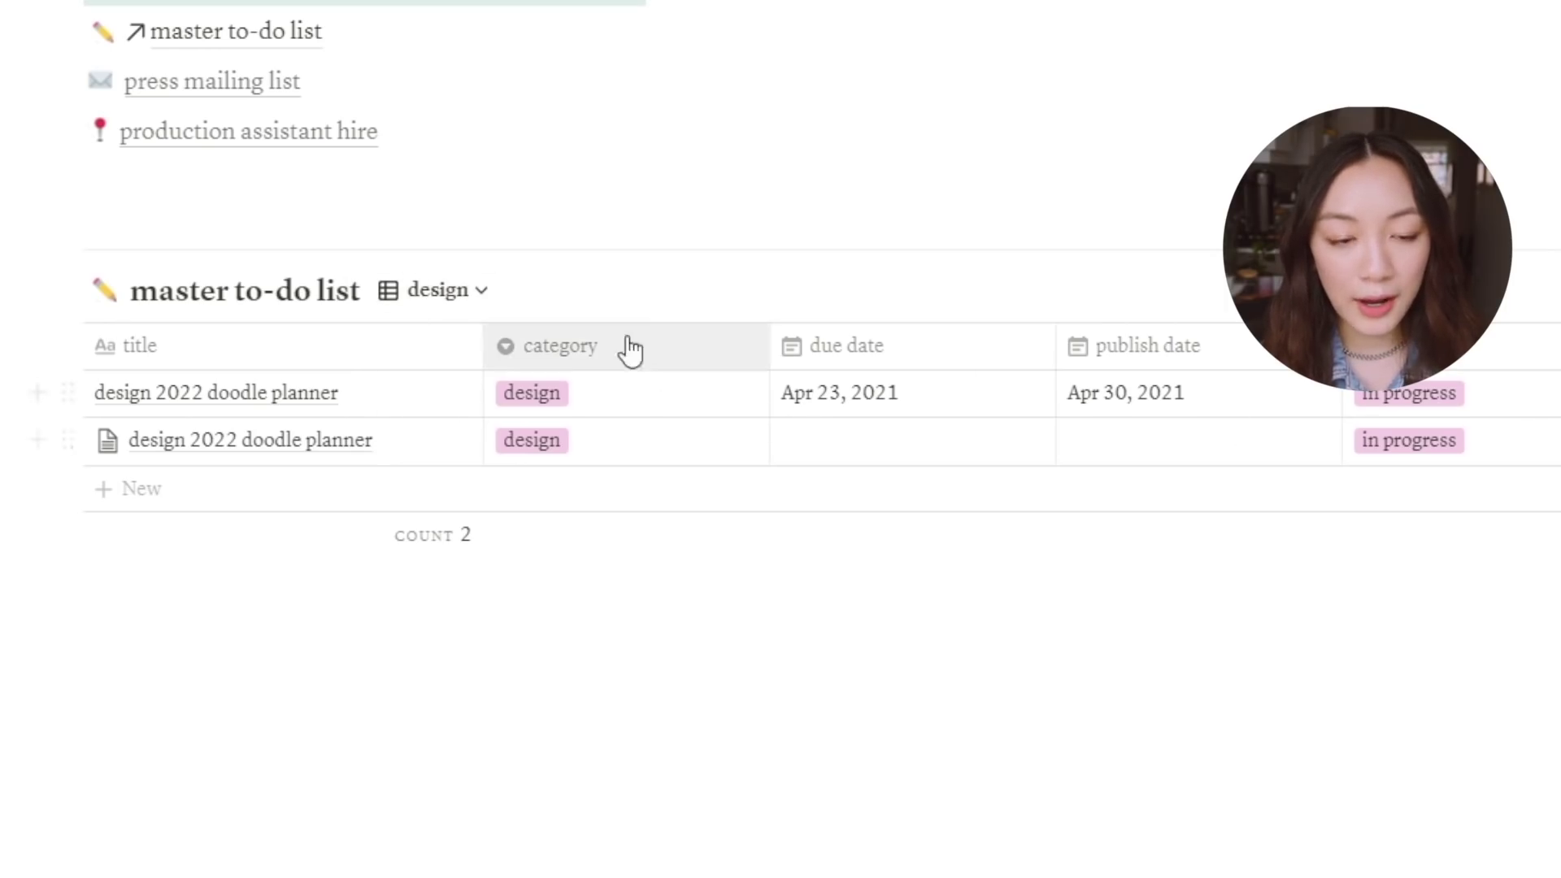
scroll(669, 367, up, 3)
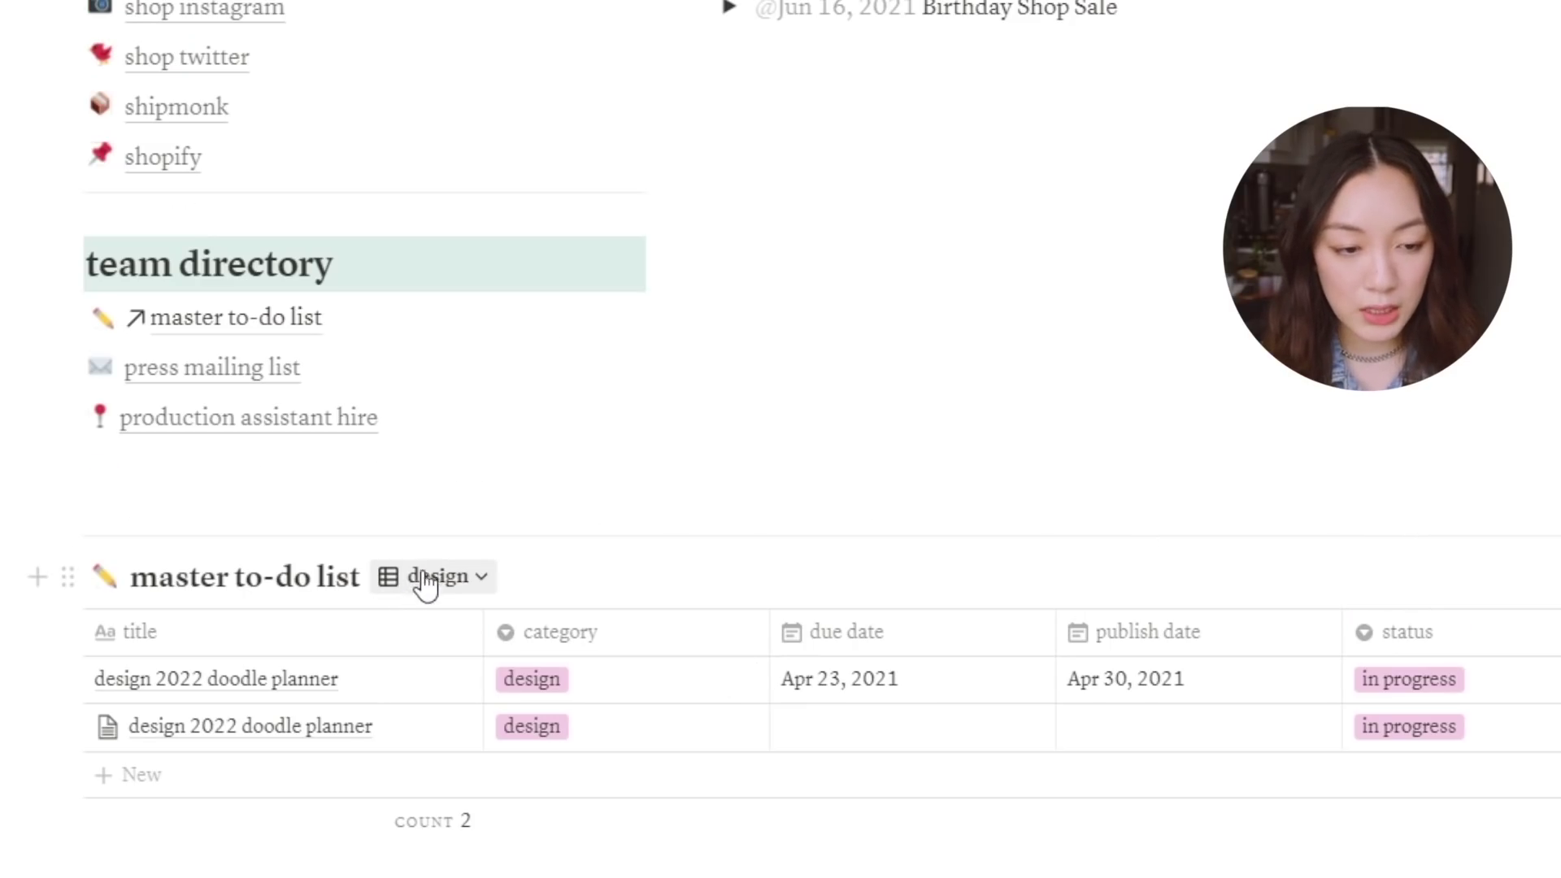
scroll(437, 551, up, 6)
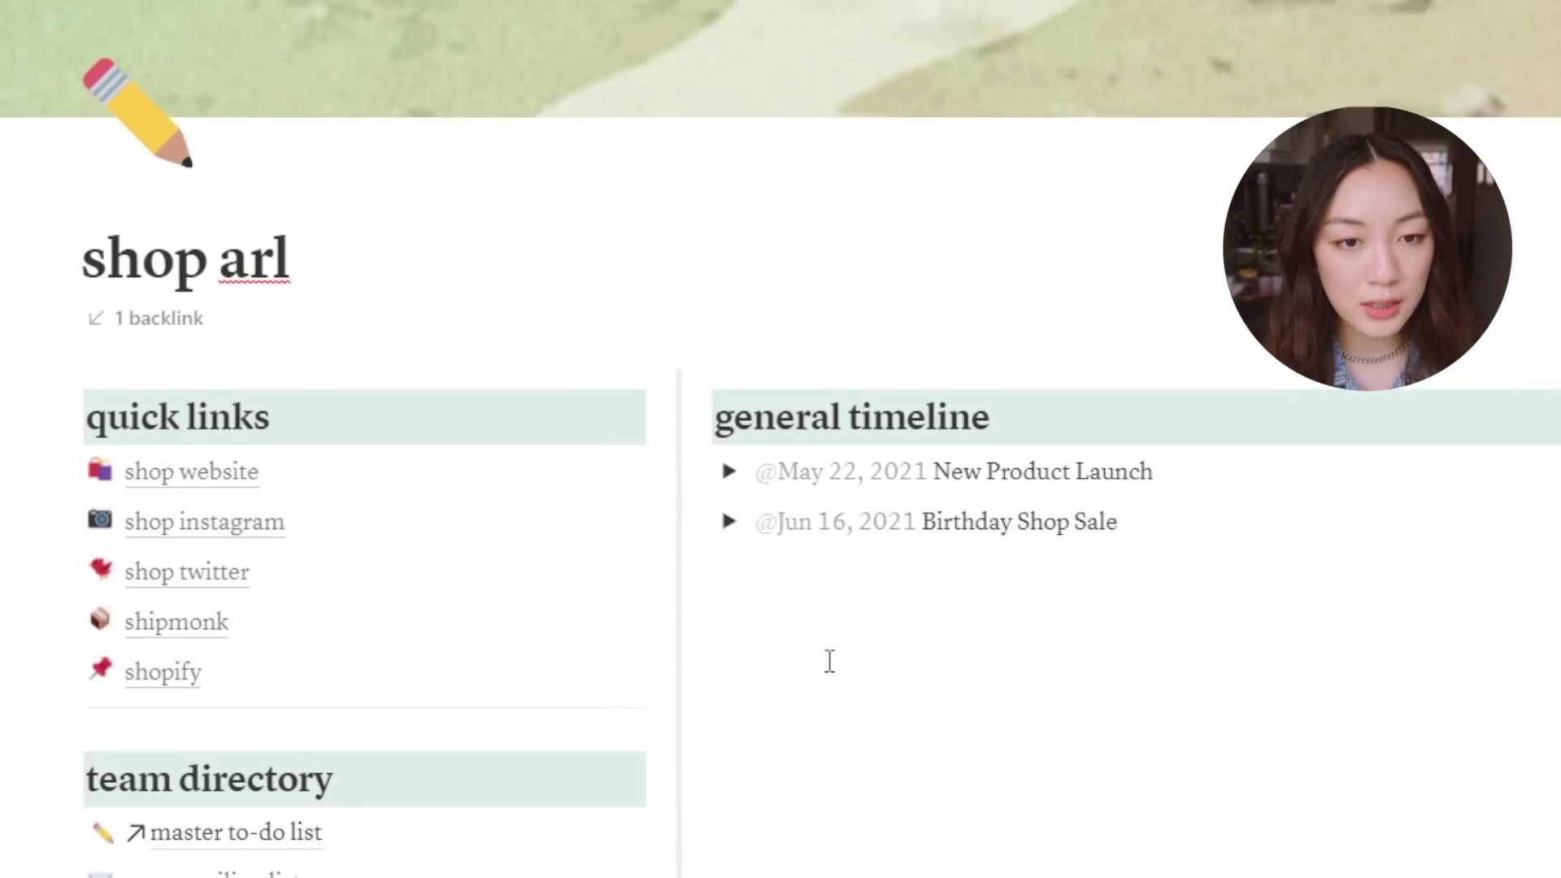
scroll(1489, 464, down, 8)
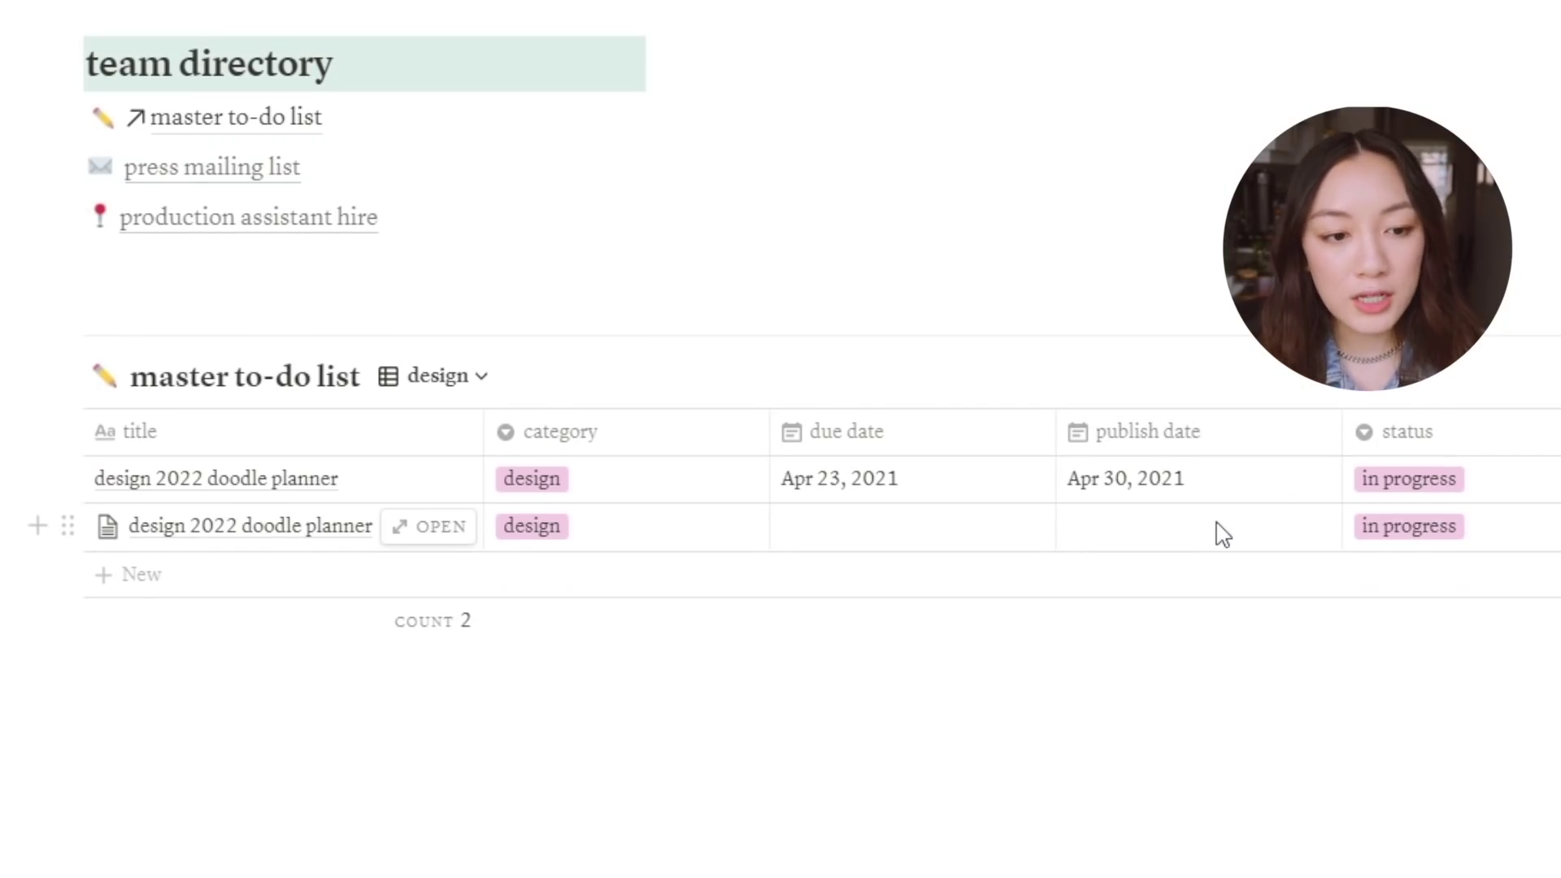
Examine the views available for the master to-do list, including archived and complete, without switching views
click(406, 382)
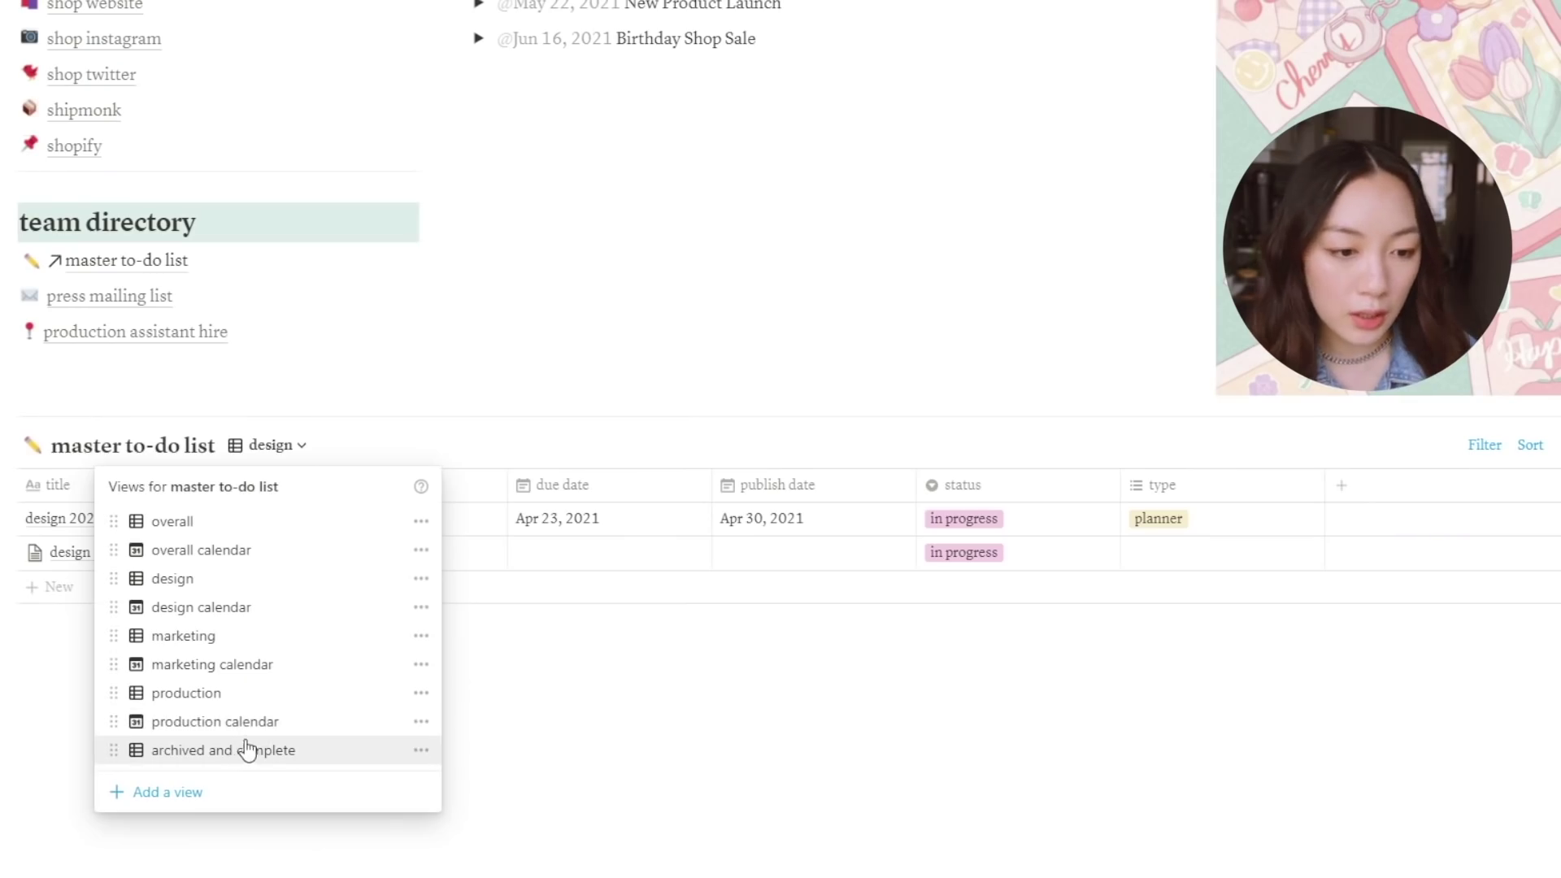
click(267, 445)
click(267, 444)
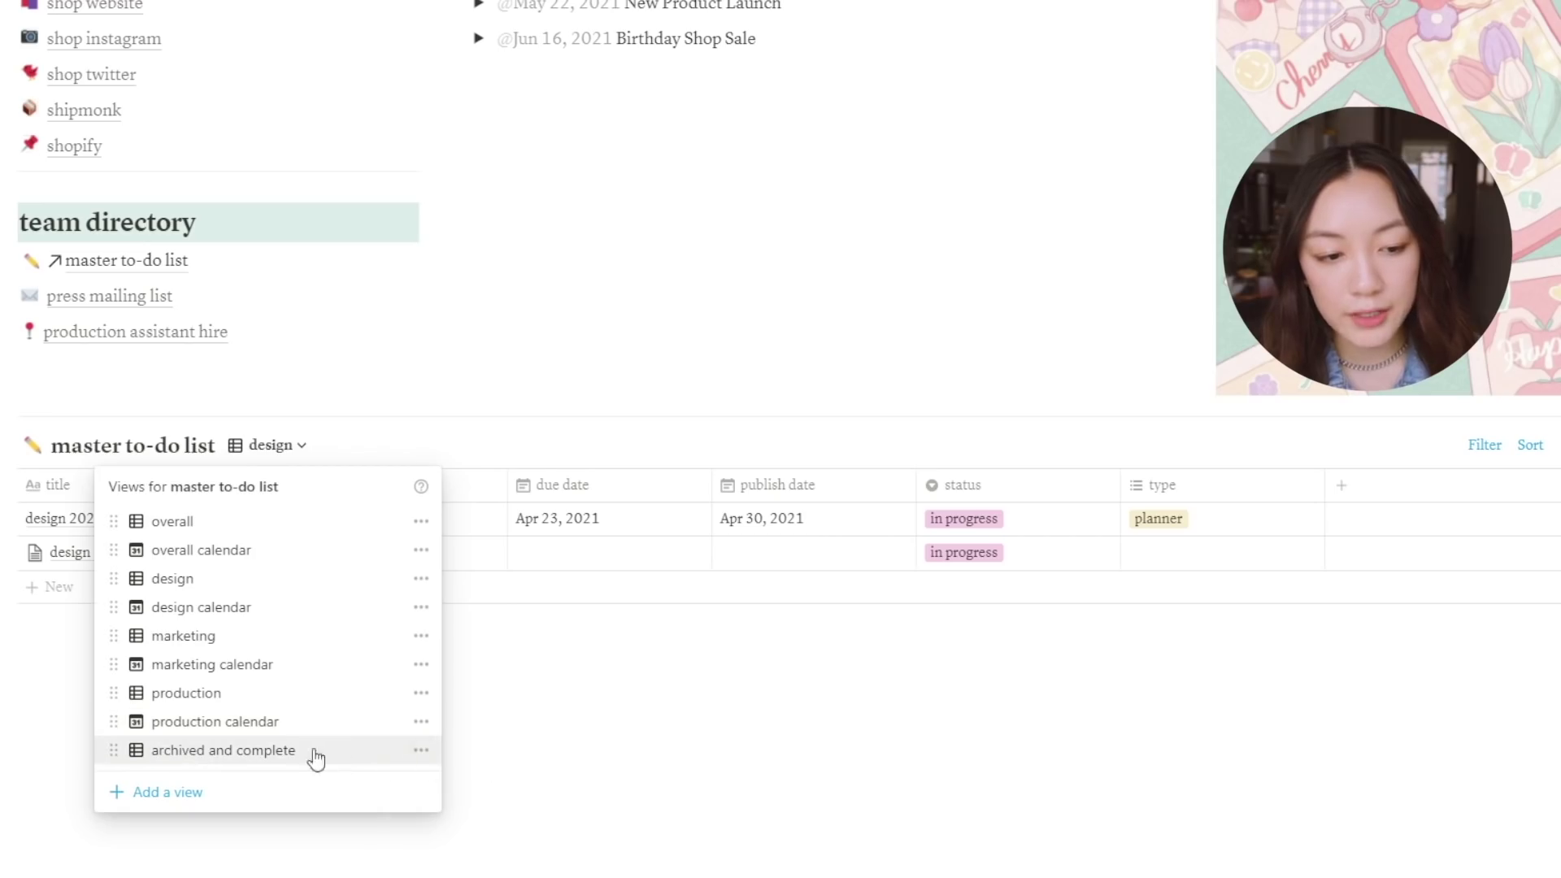
click(813, 724)
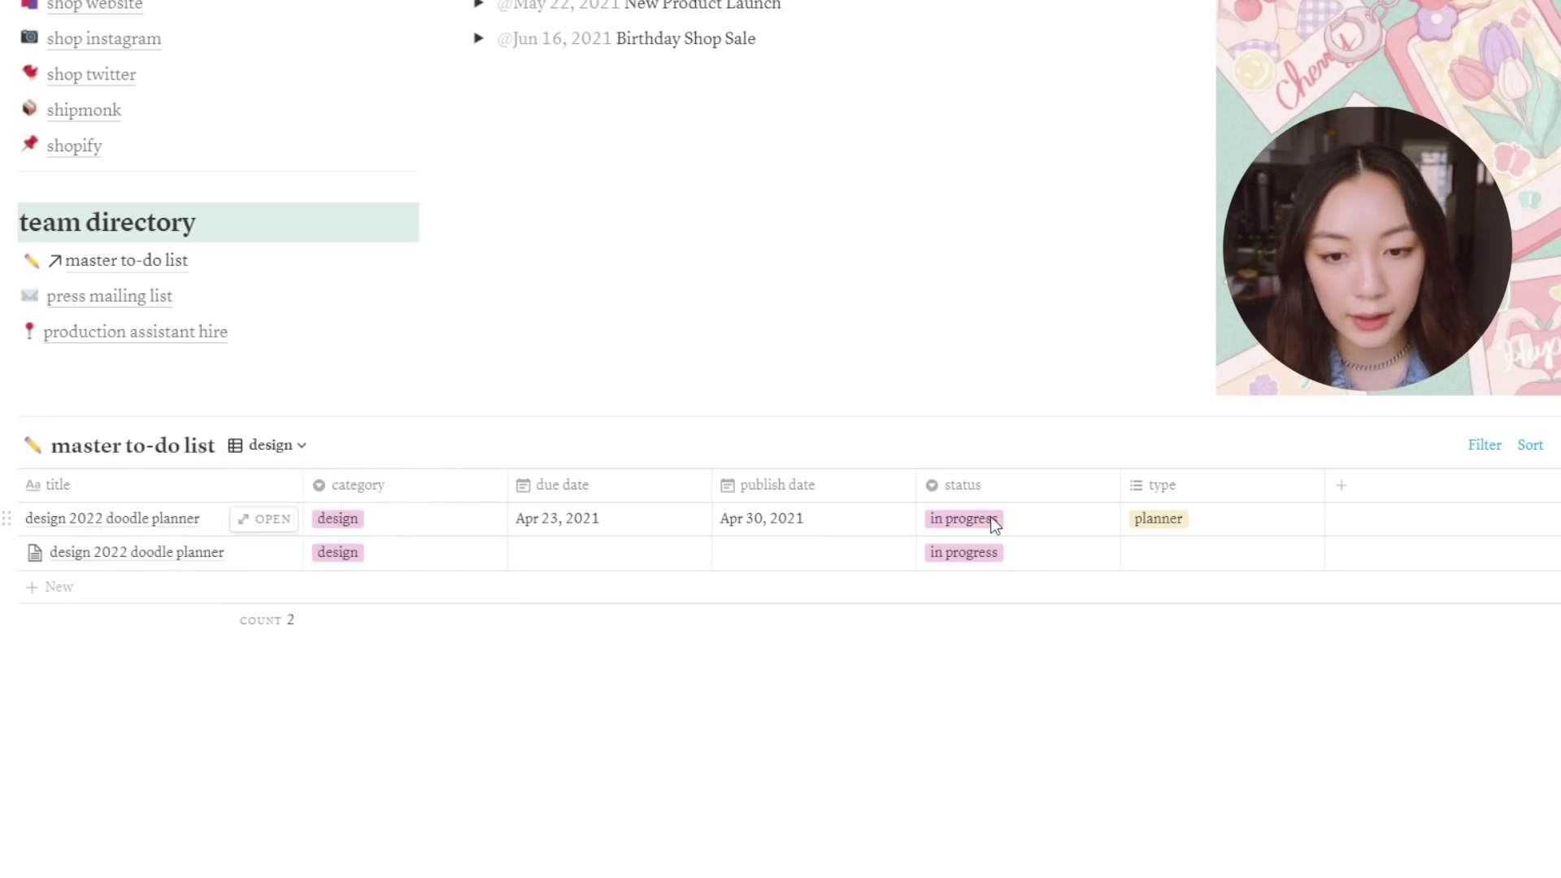
Set the status of the doodle planner entry due Apr 23, 2021 to completed and show the archived and complete view
click(994, 525)
click(1010, 671)
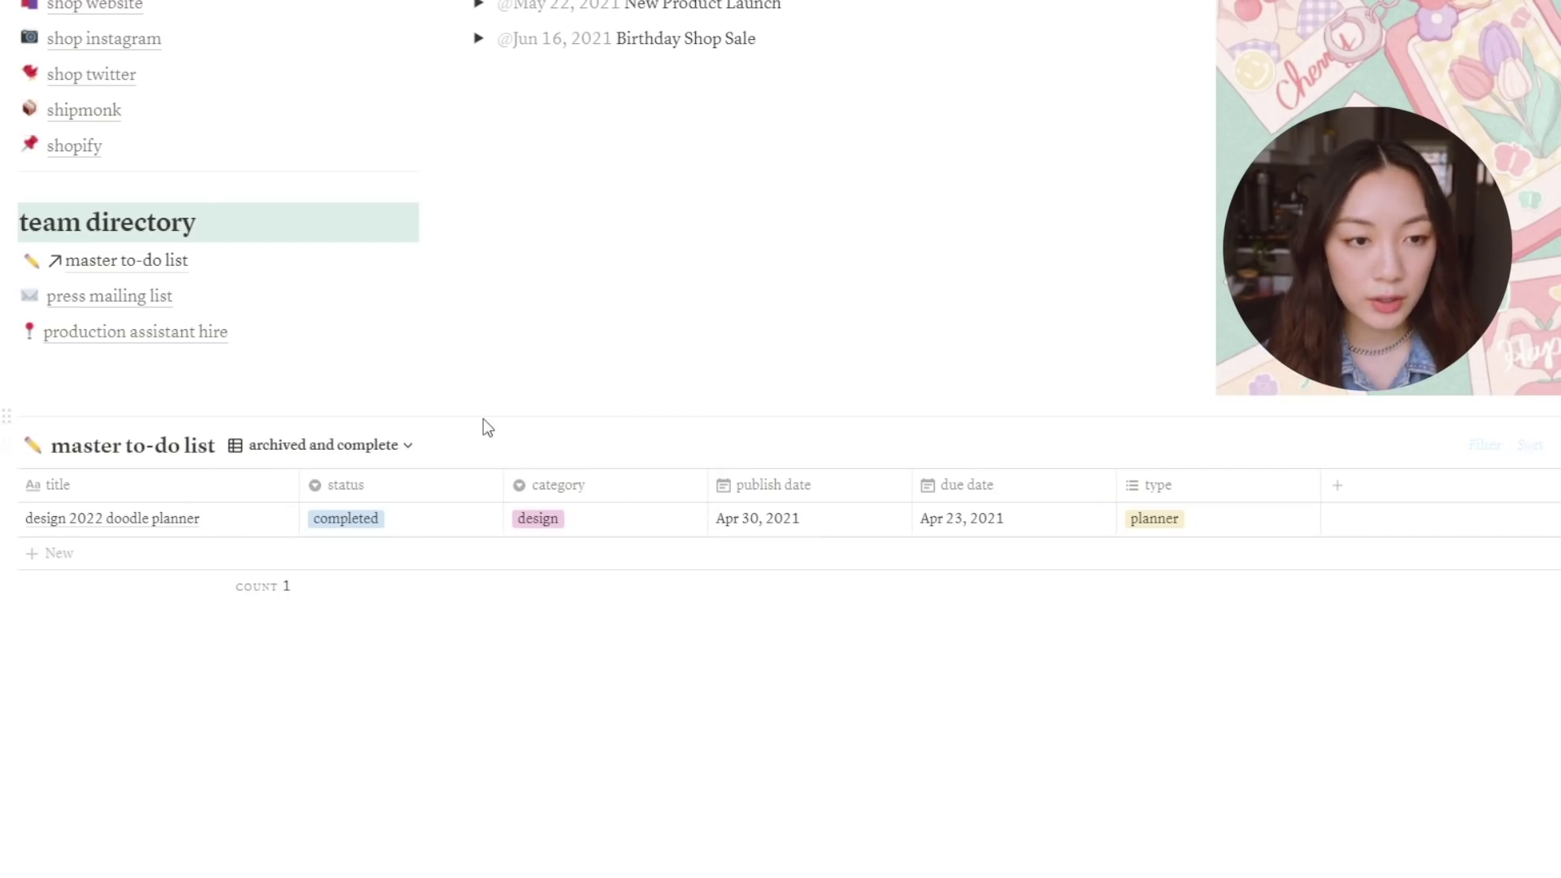
scroll(481, 426, up, 2)
scroll(473, 508, down, 3)
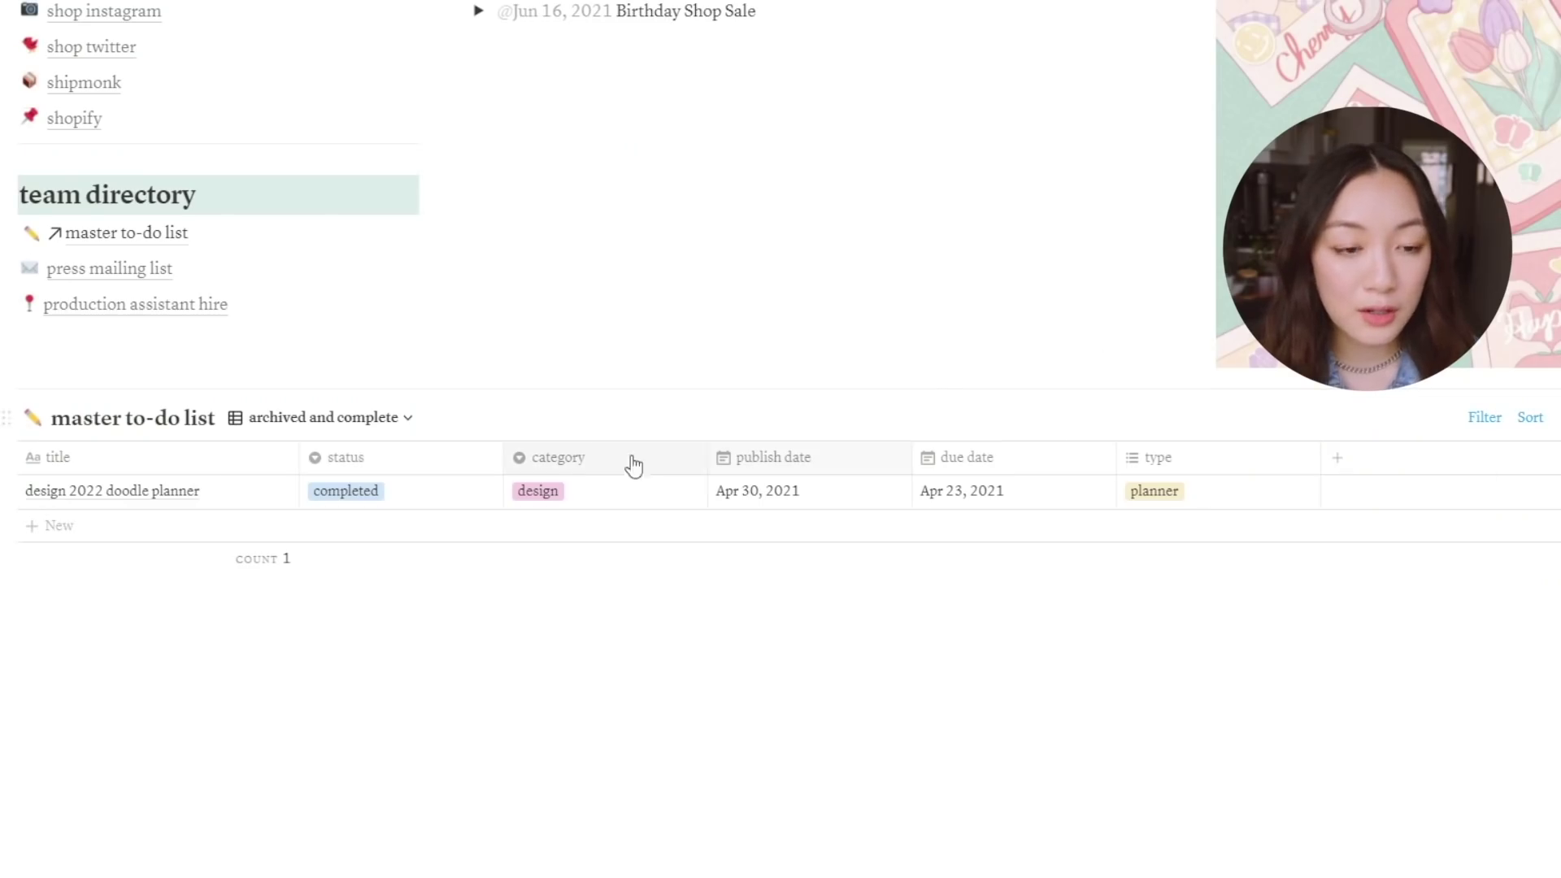
Look over the master to-do list's available views once more and return to the main dashboard
click(300, 420)
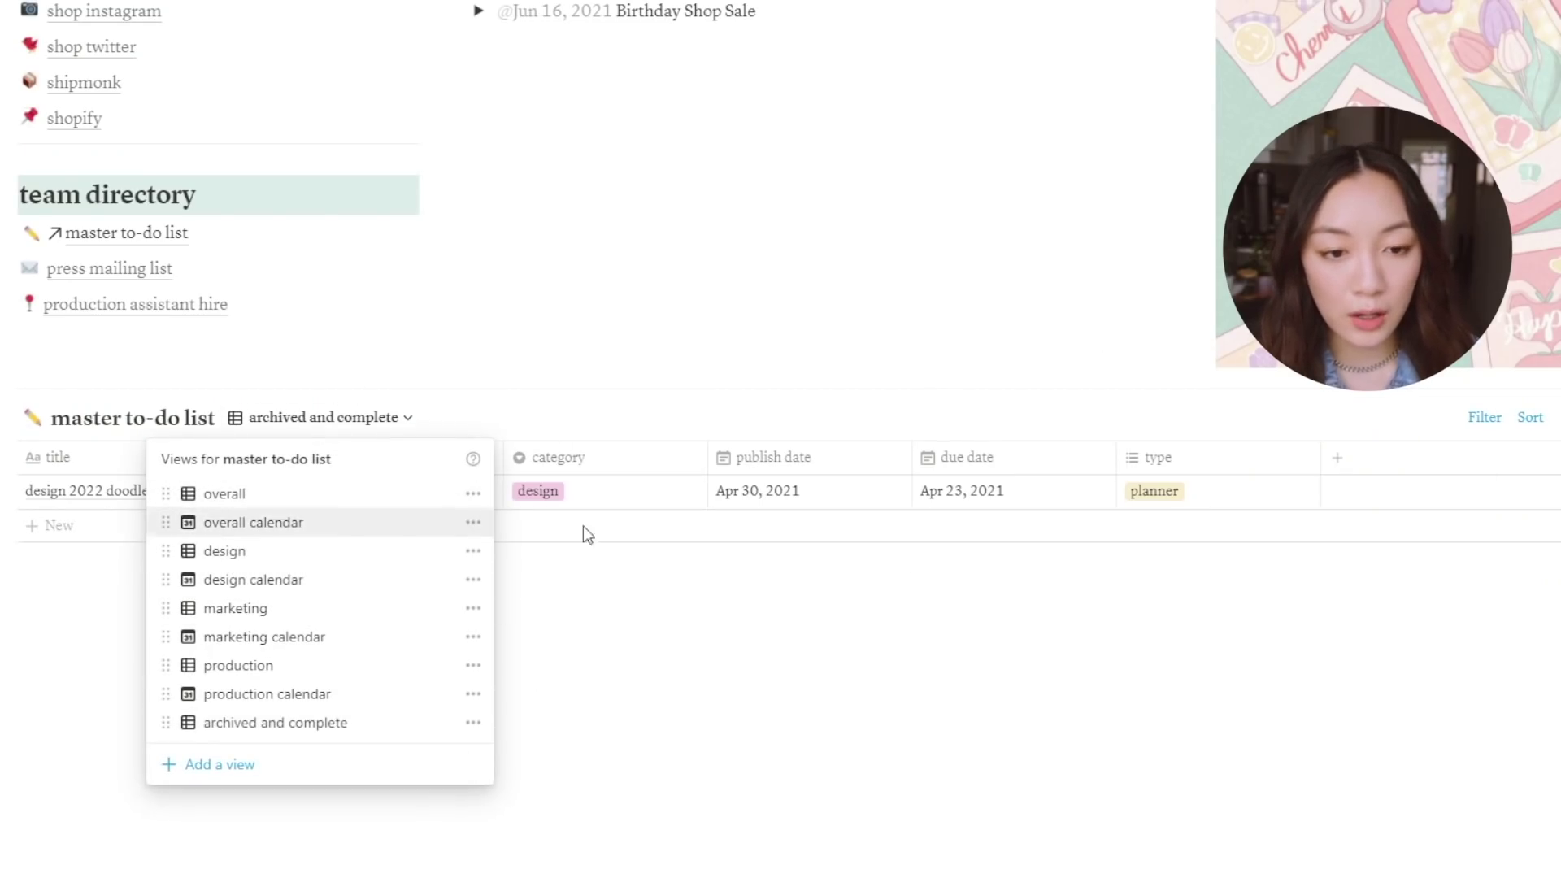
click(699, 728)
scroll(572, 638, up, 7)
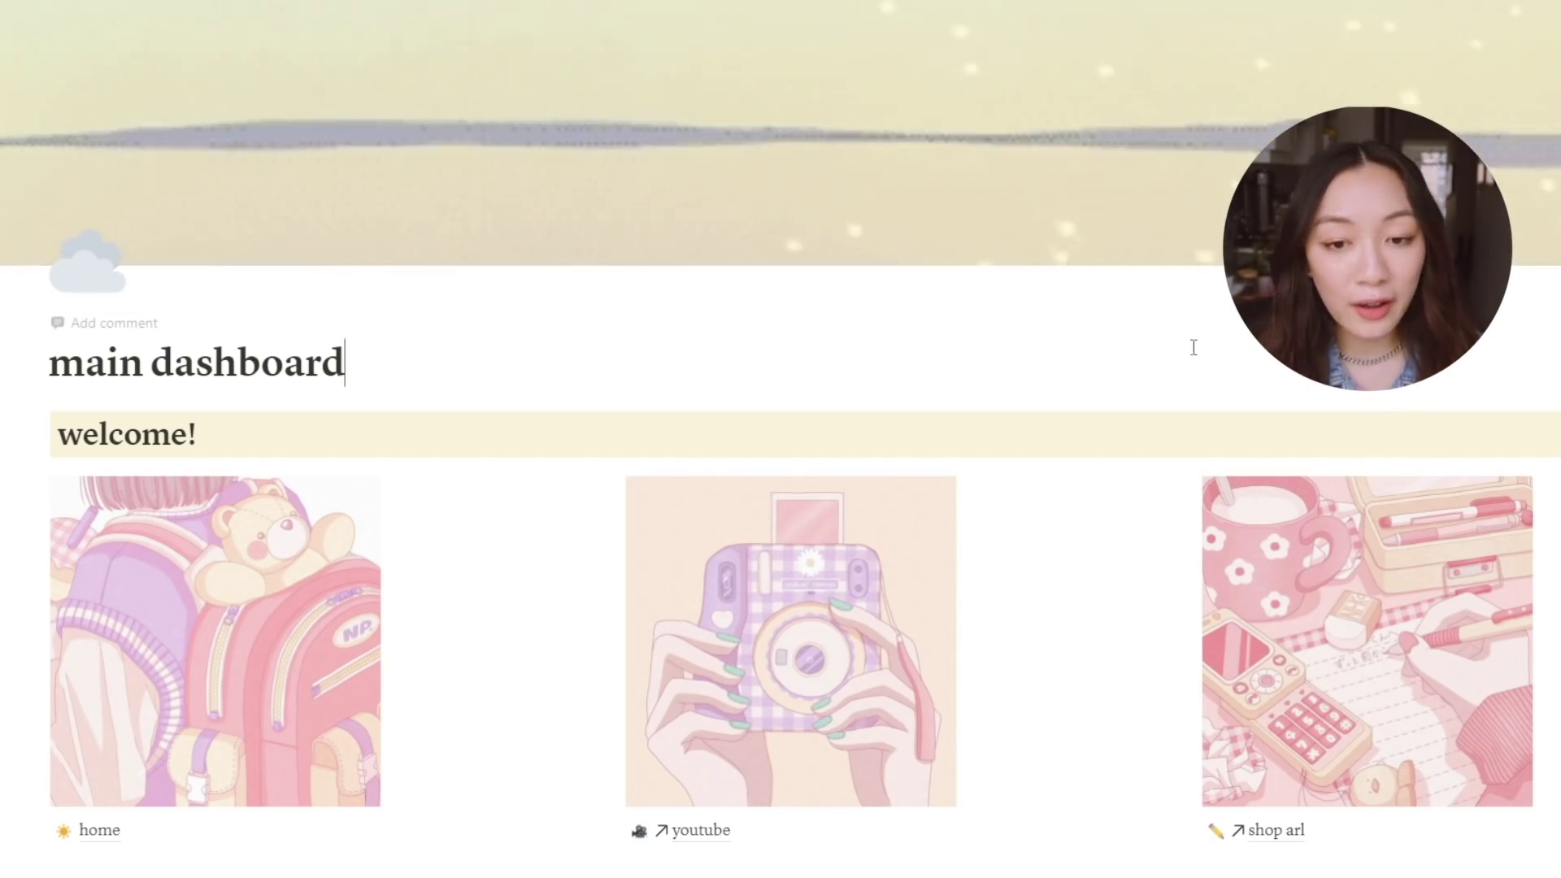
Open the home page from the main dashboard for a brief look and go back to the dashboard
scroll(1525, 505, down, 2)
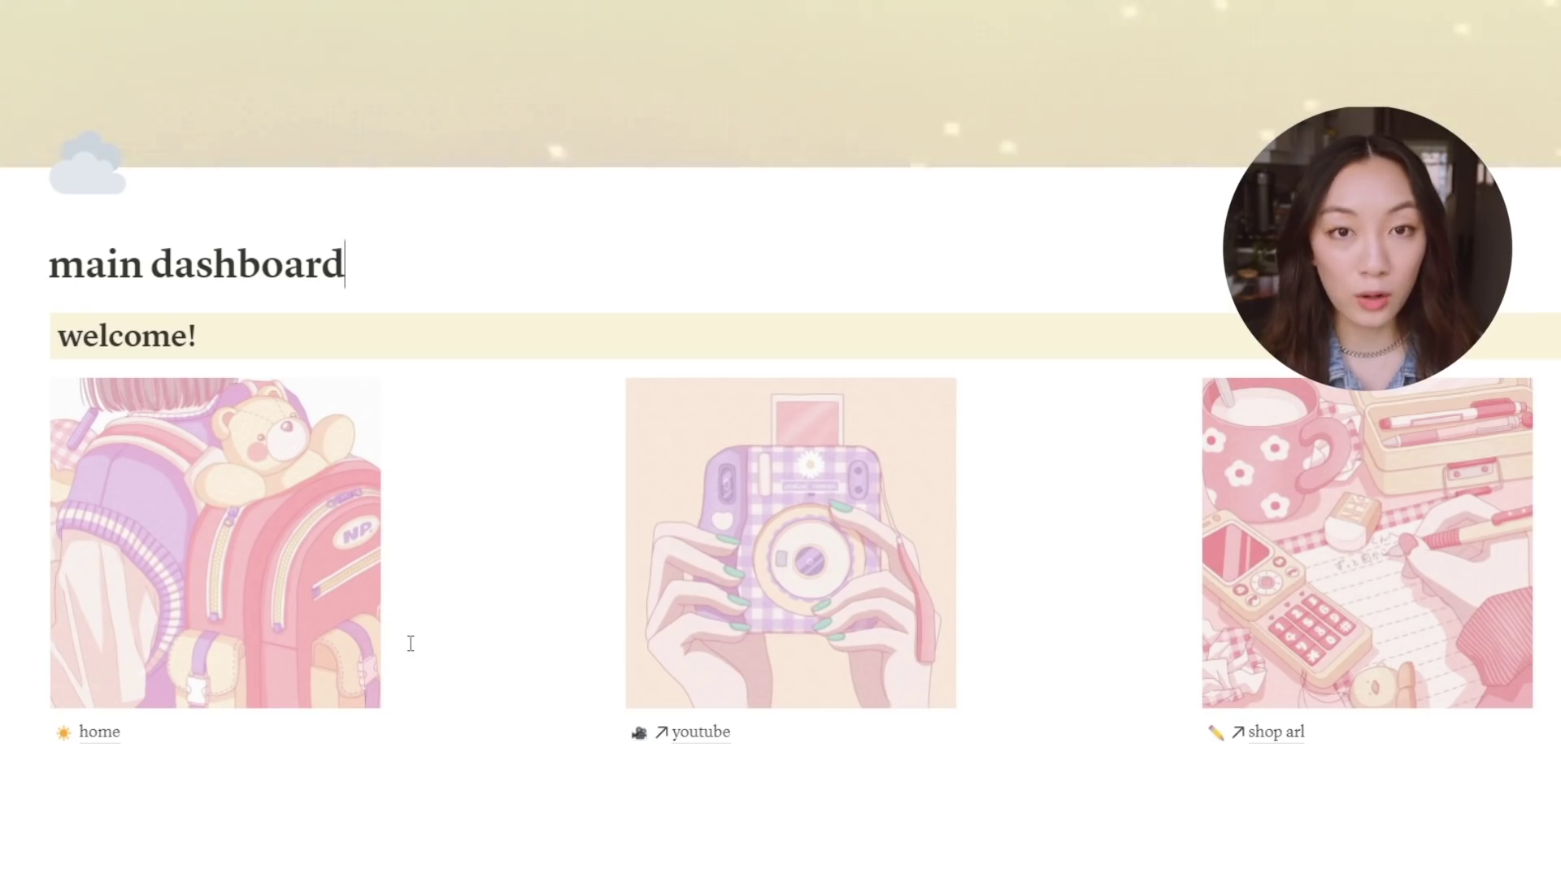
scroll(499, 715, up, 2)
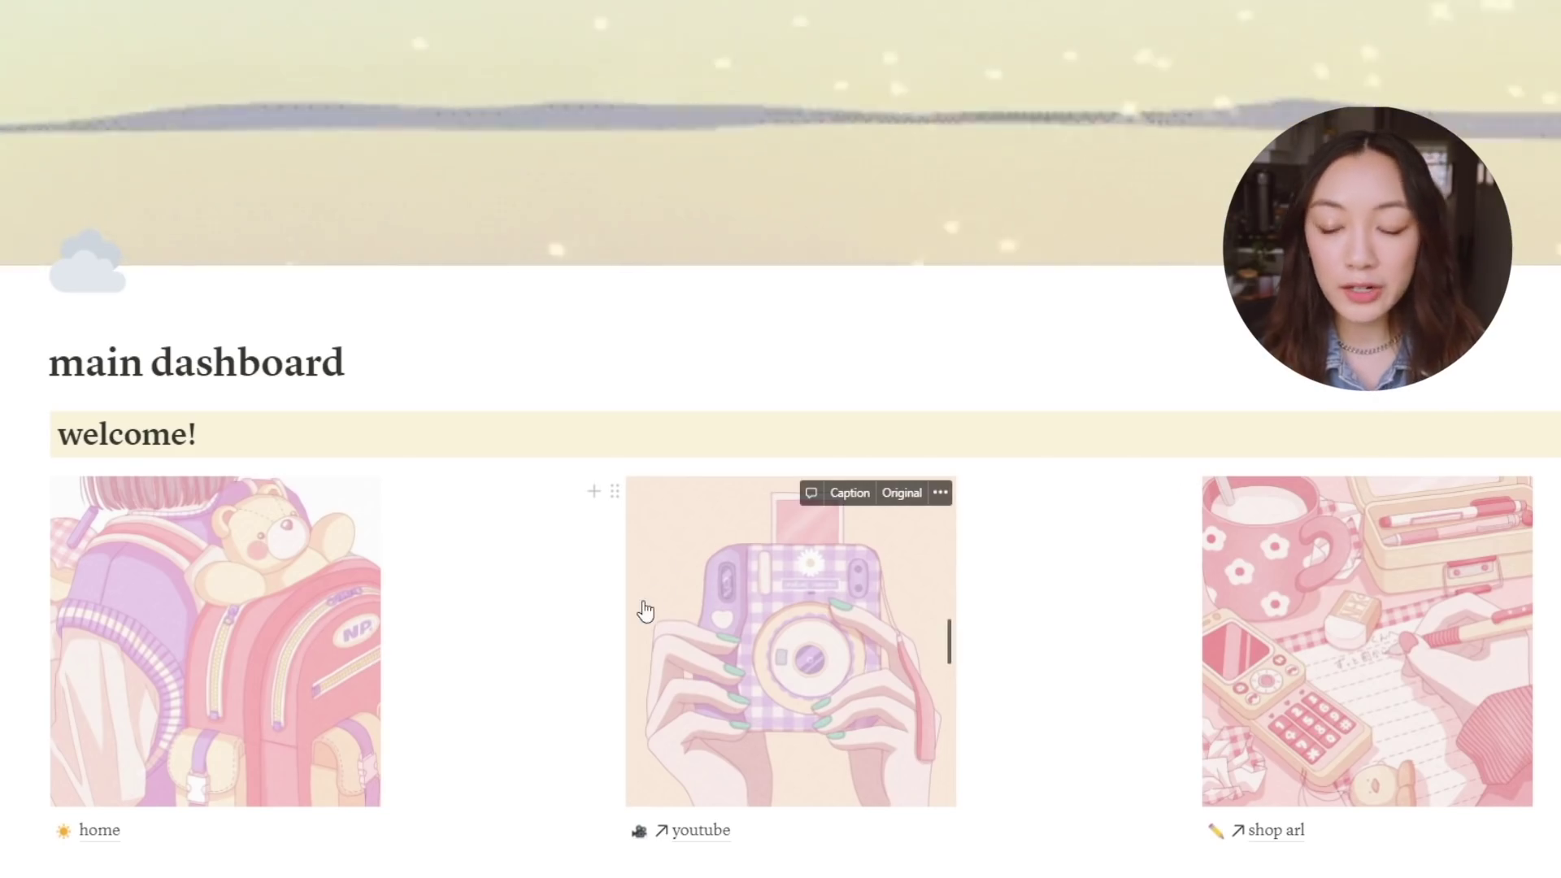
click(100, 821)
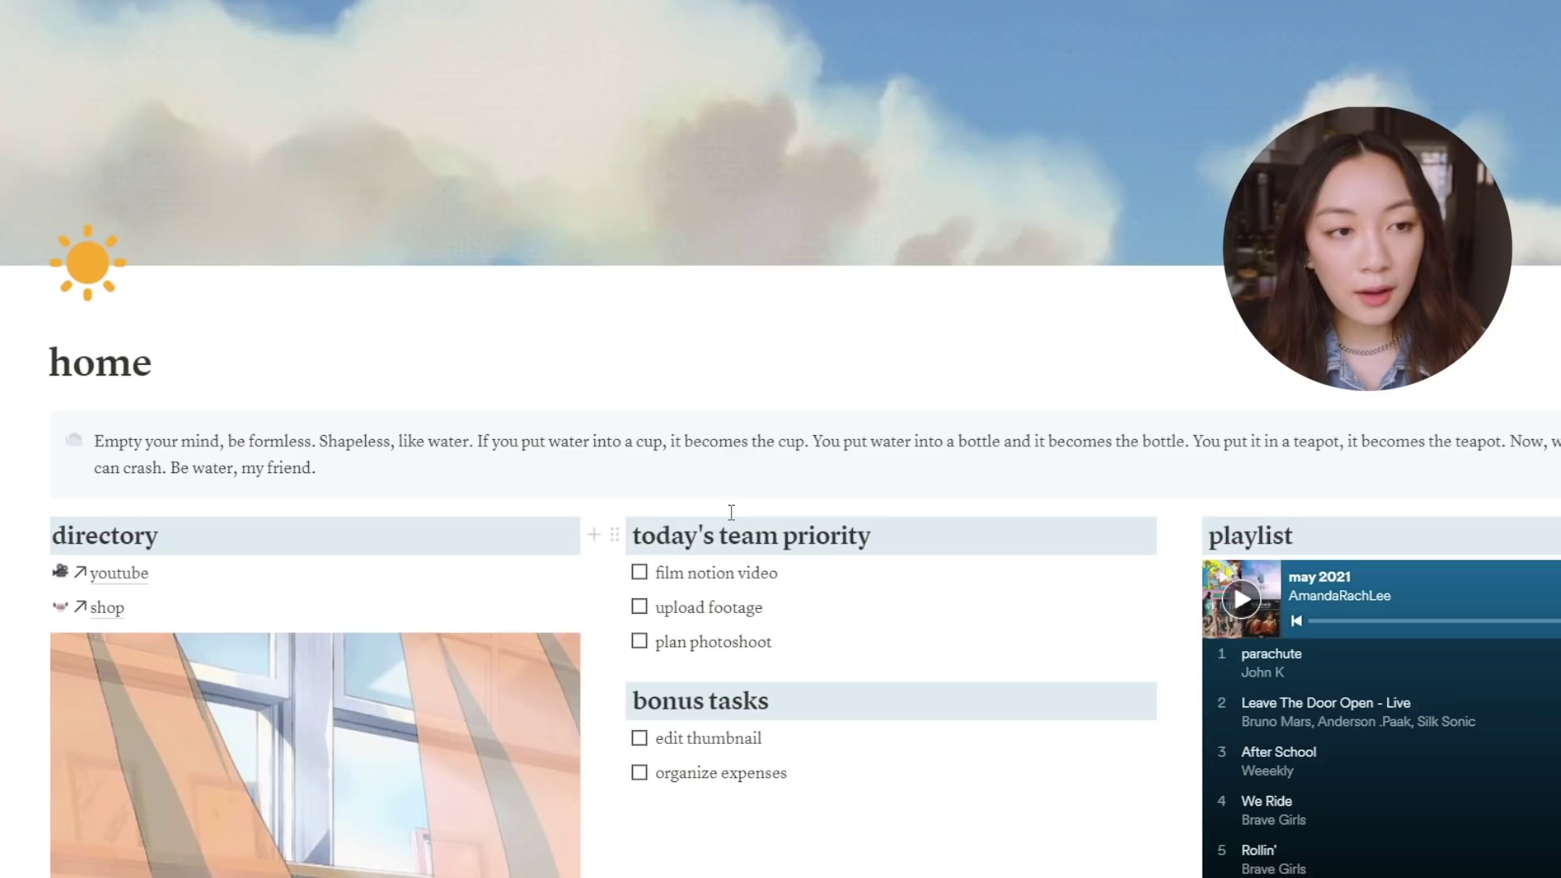
key(alt+Left)
Open the youtube page from the main dashboard and look over its content schedule and sponsorship directory
scroll(707, 559, down, 3)
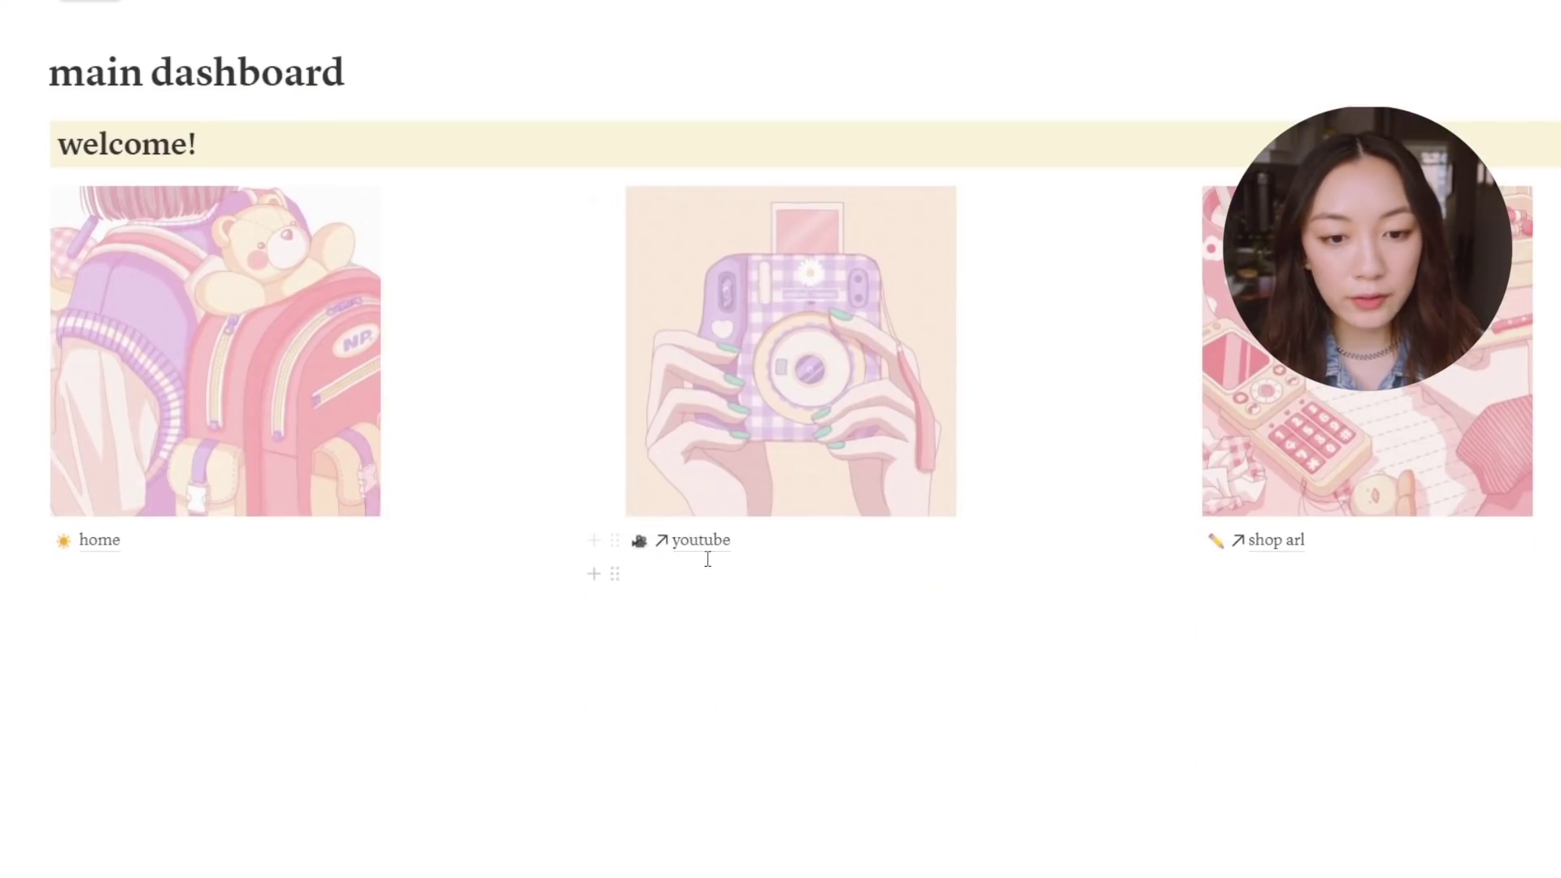
click(708, 558)
scroll(192, 693, down, 5)
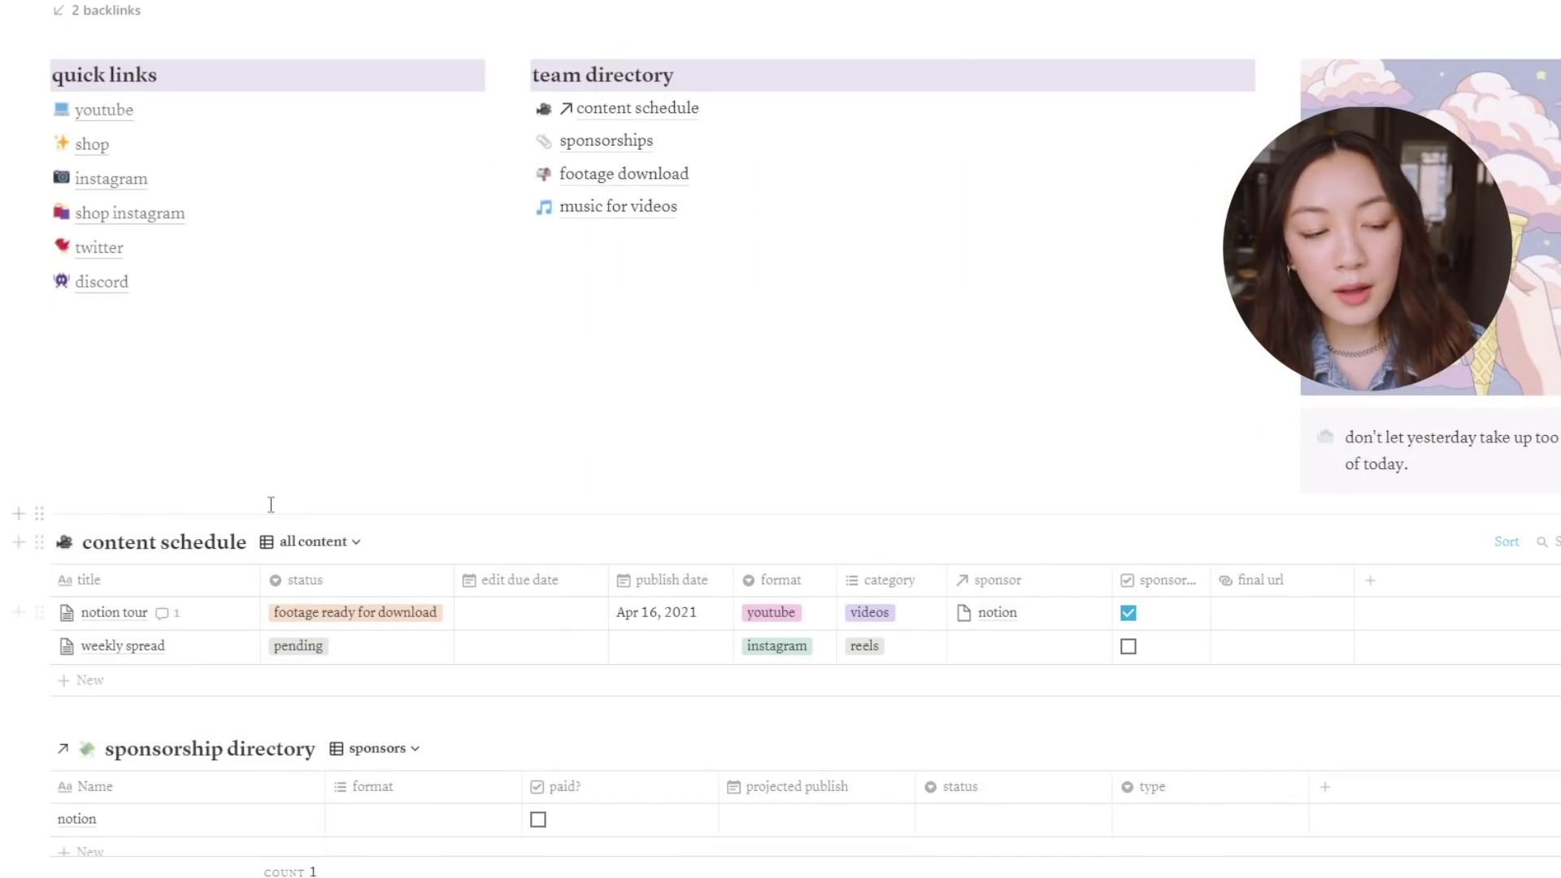
Show the backlinks of the youtube page
scroll(321, 579, up, 5)
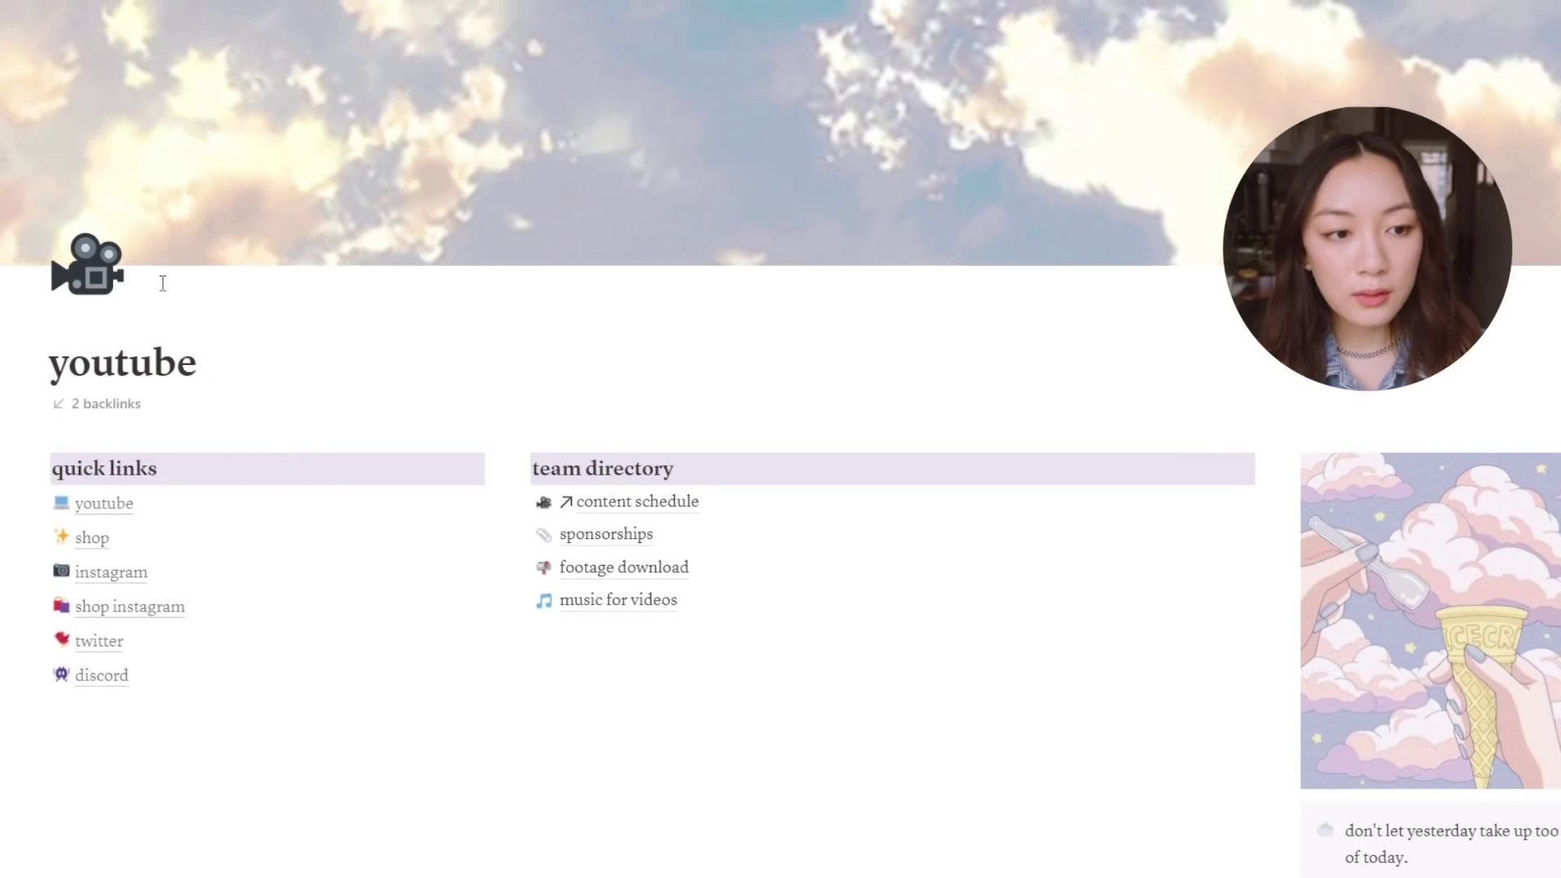
click(103, 402)
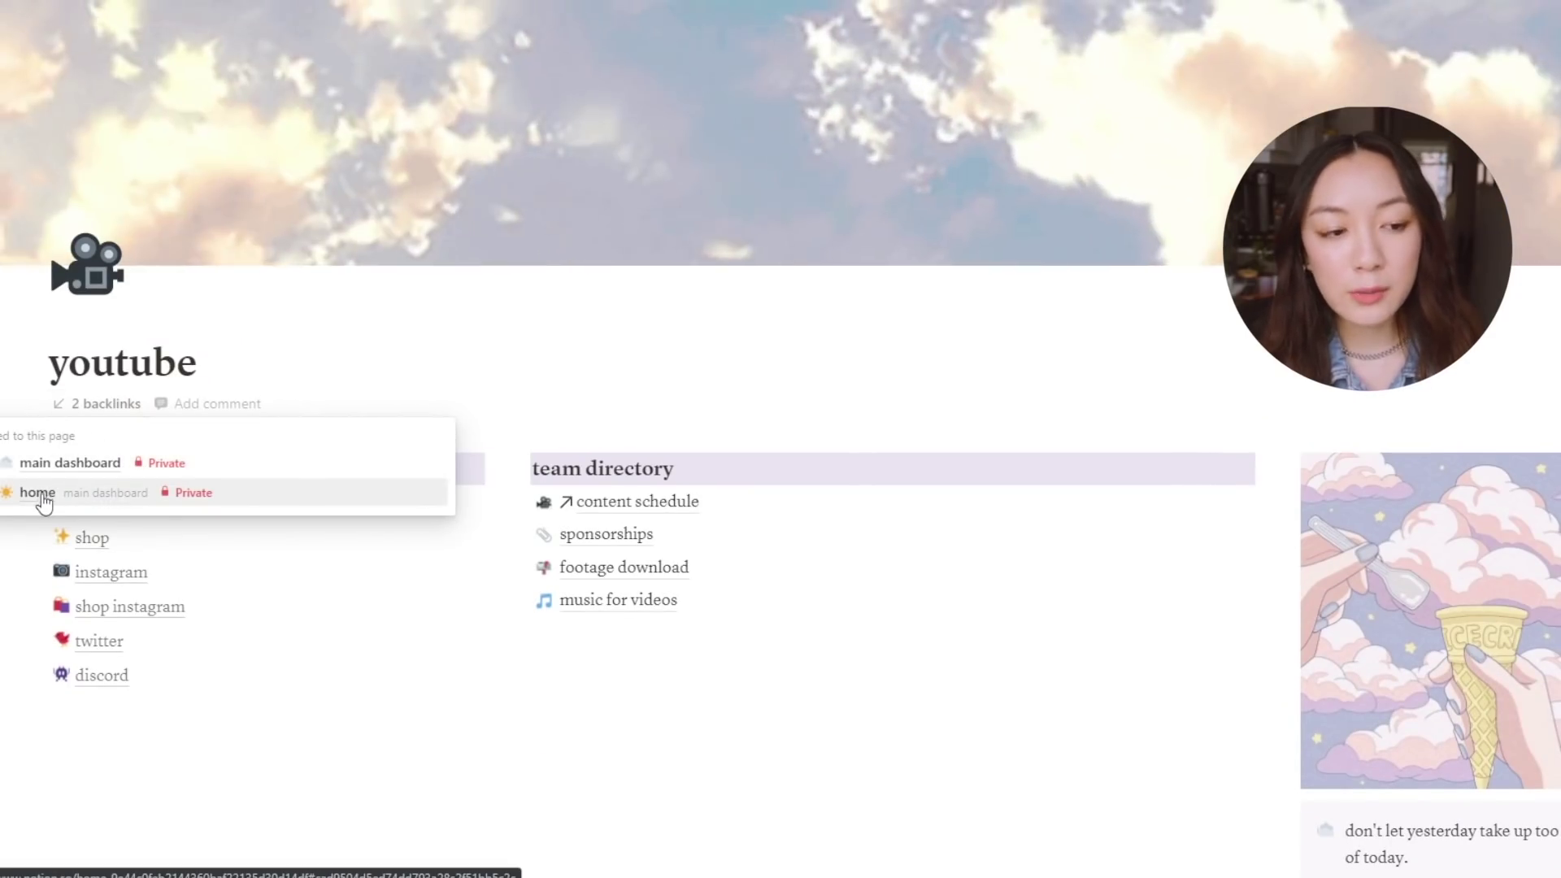